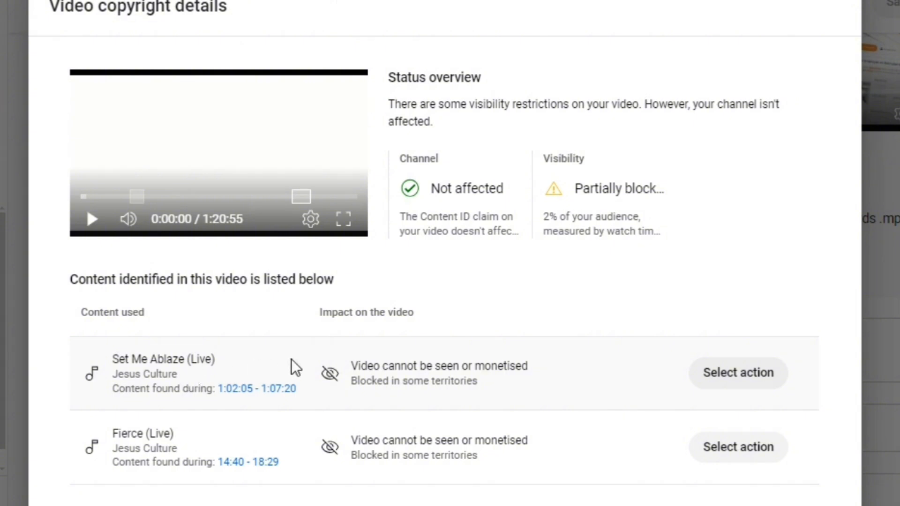
pyautogui.moveTo(343, 358)
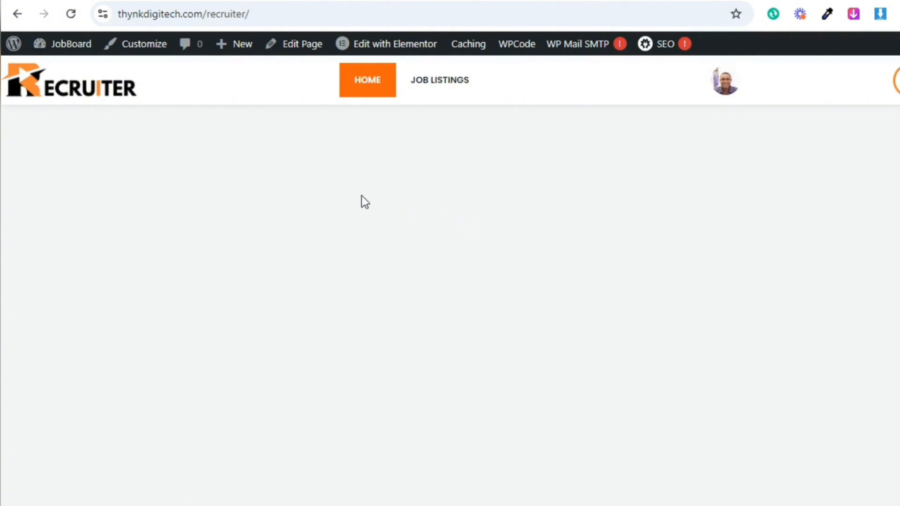
# Open the my-account page of thynkdigitech.com/recruiter and look over its application statistics
pyautogui.click(259, 13)
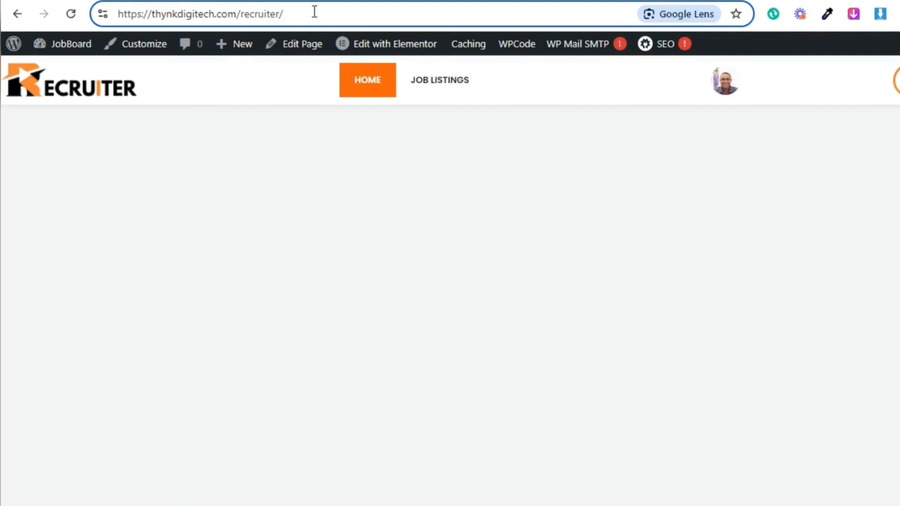
pyautogui.write('m')
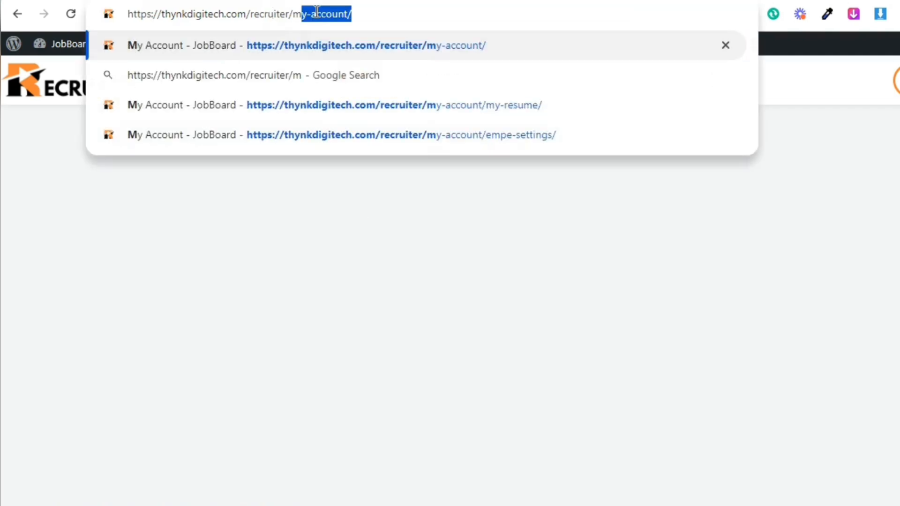
pyautogui.write('y')
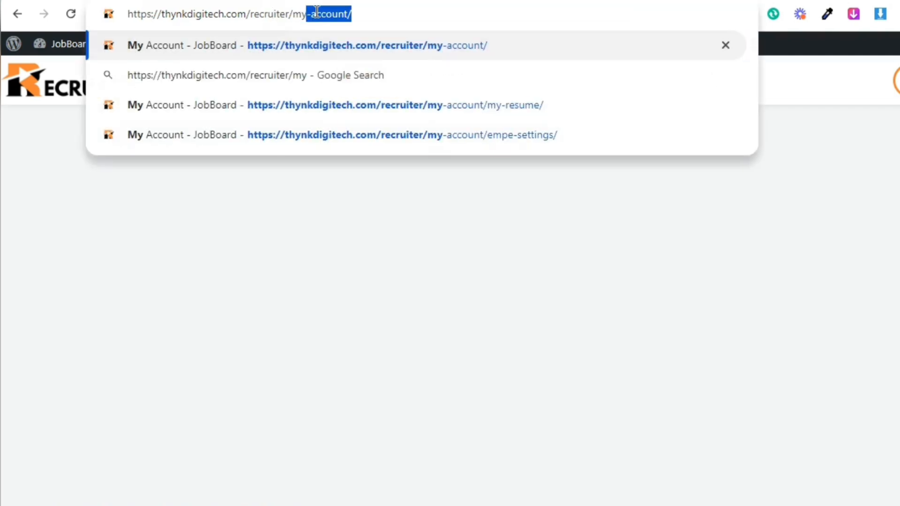
pyautogui.press('Return')
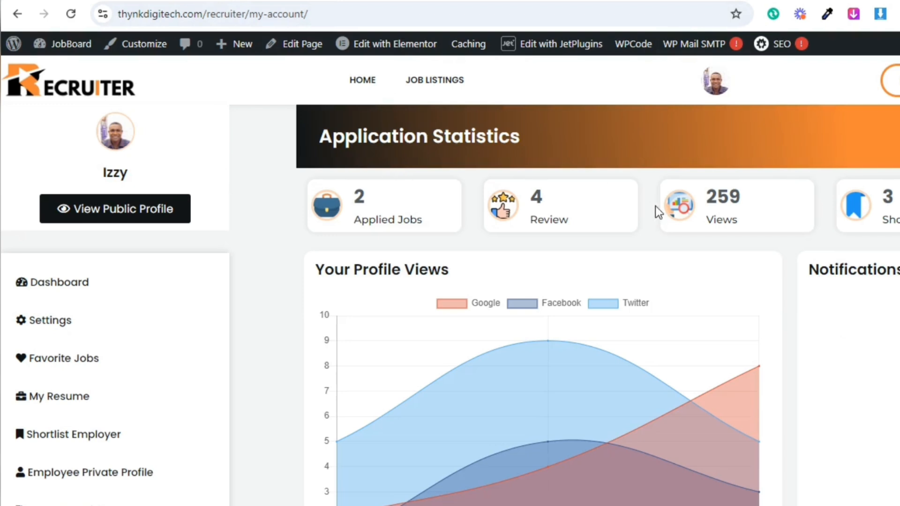
pyautogui.scroll(-1, 655, 207)
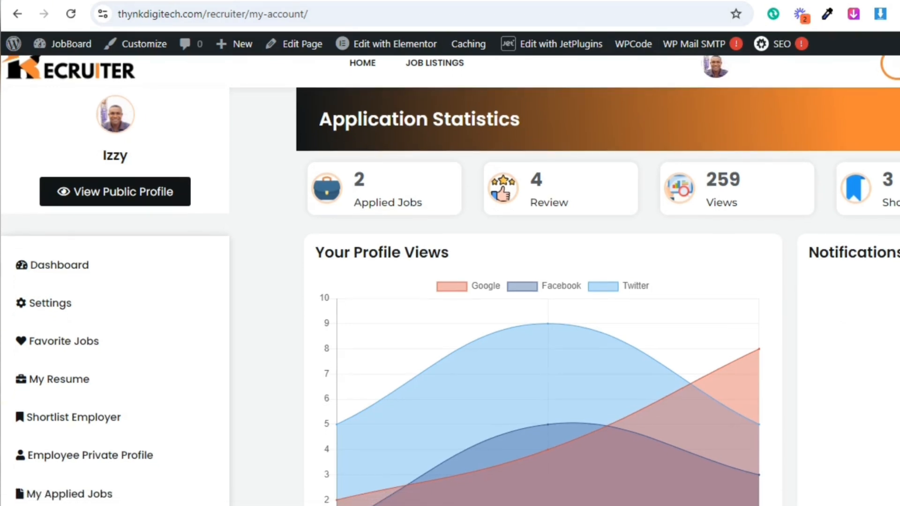
pyautogui.scroll(1, 450, 281)
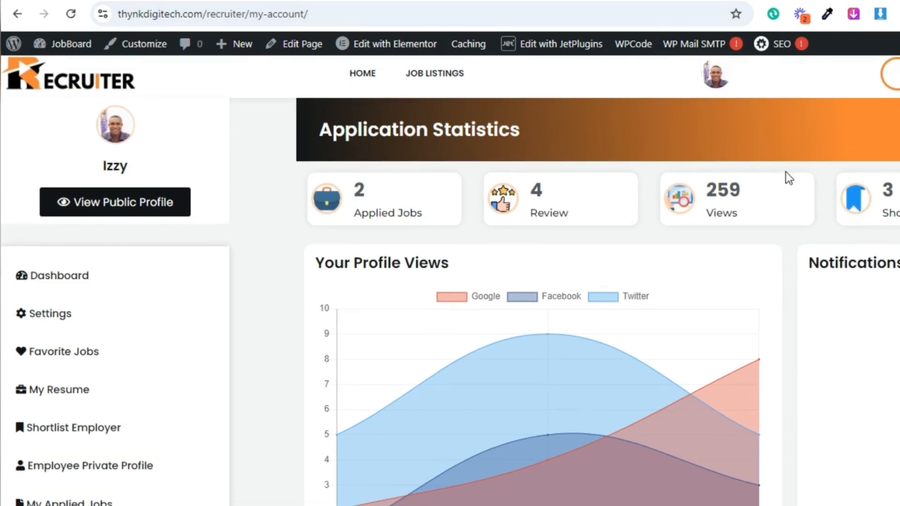
# Visit the account's Dashboard, Settings and Favorite Jobs pages in turn
pyautogui.click(103, 278)
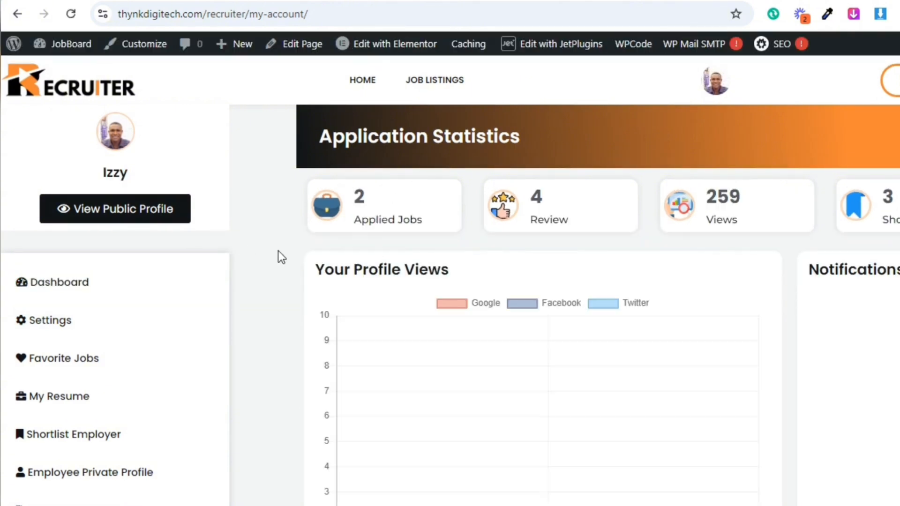
pyautogui.click(145, 326)
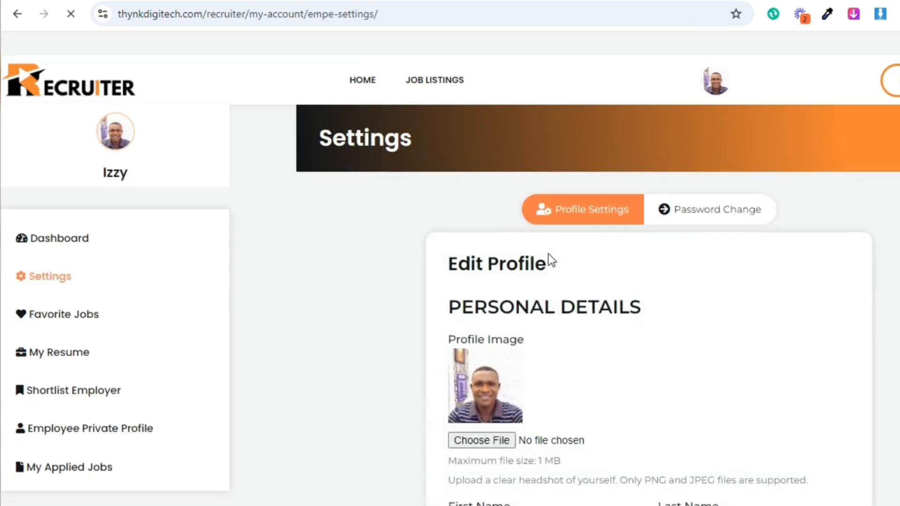
pyautogui.click(85, 323)
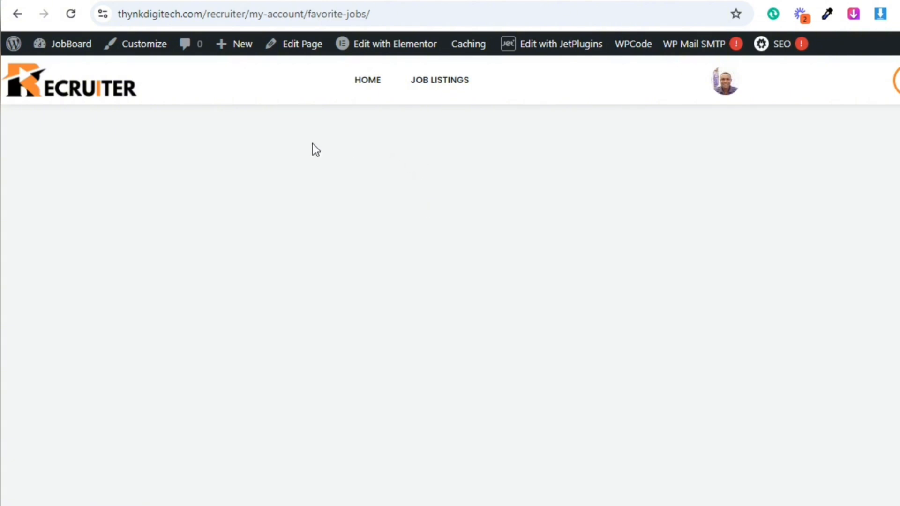
# Go to the site's WordPress admin dashboard and open the JetEngine dashboard
pyautogui.moveTo(75, 47)
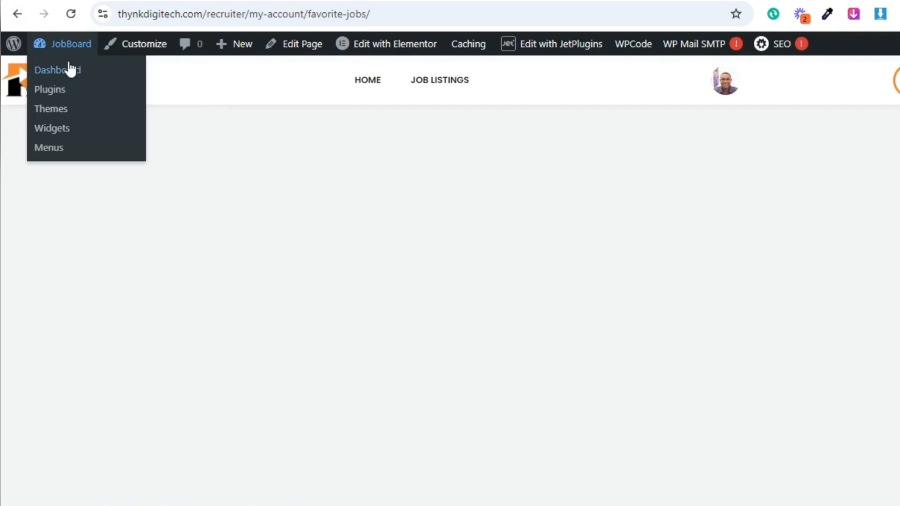
pyautogui.click(69, 70)
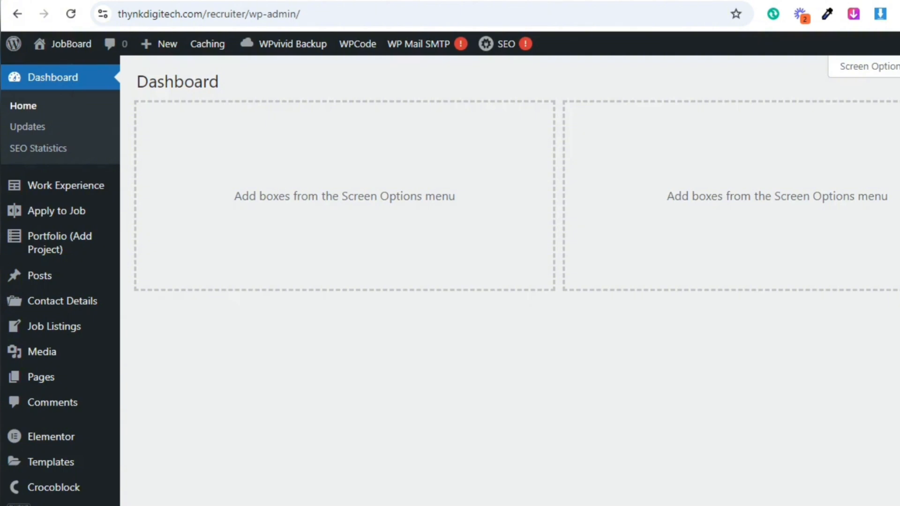
pyautogui.scroll(-6, 450, 282)
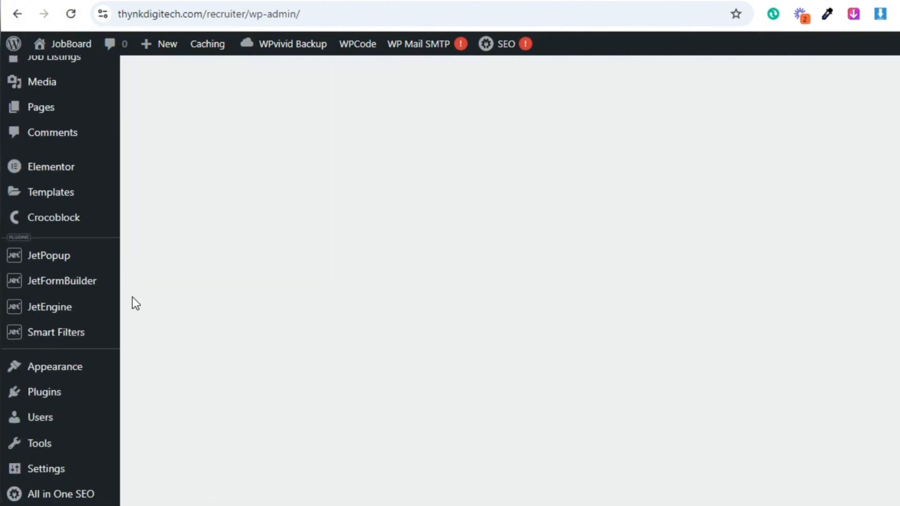
pyautogui.moveTo(70, 311)
pyautogui.click(154, 263)
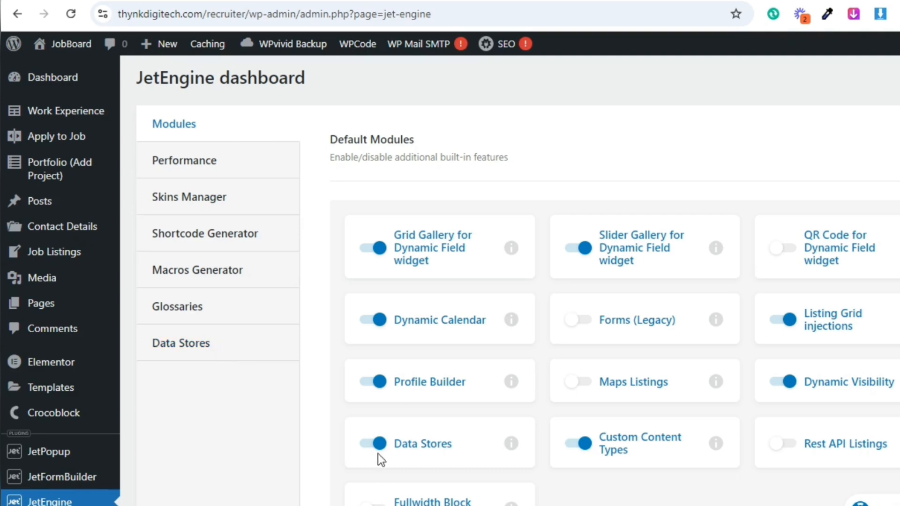
# Open the Data Stores settings of JetEngine
pyautogui.scroll(-3, 680, 368)
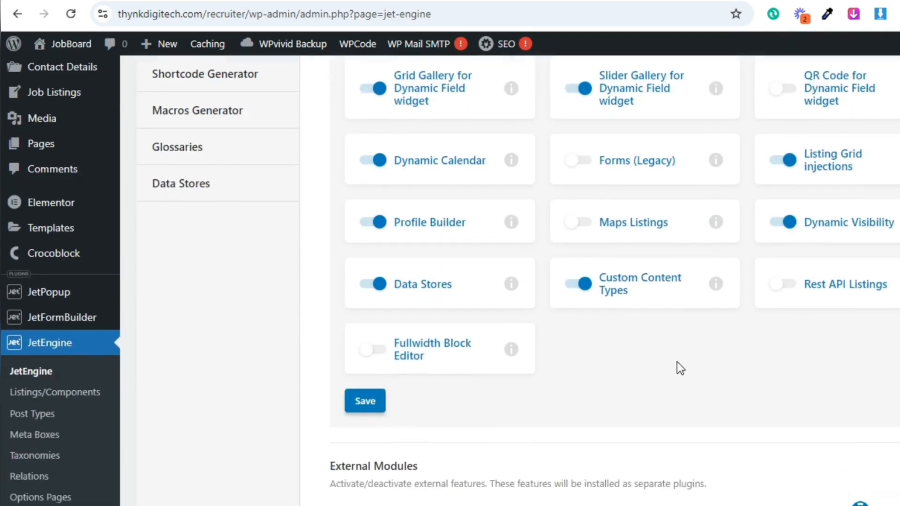
pyautogui.click(209, 189)
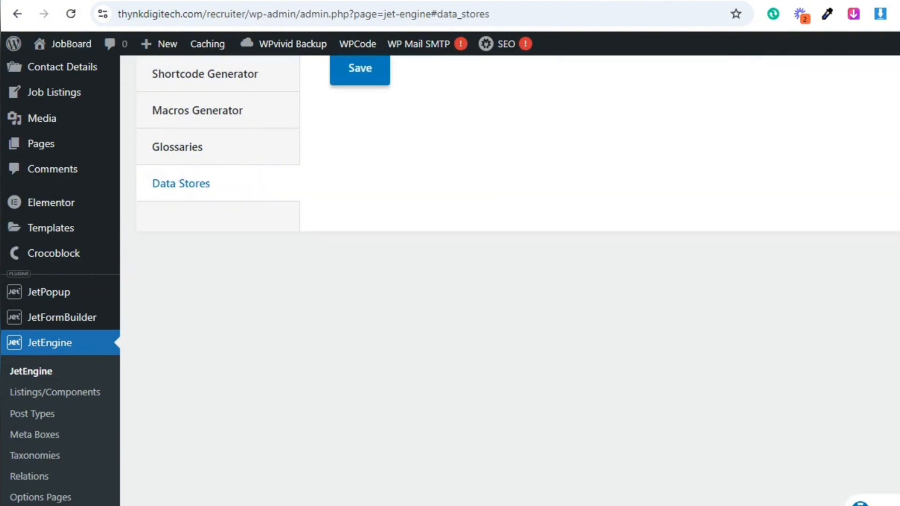
pyautogui.scroll(3, 510, 281)
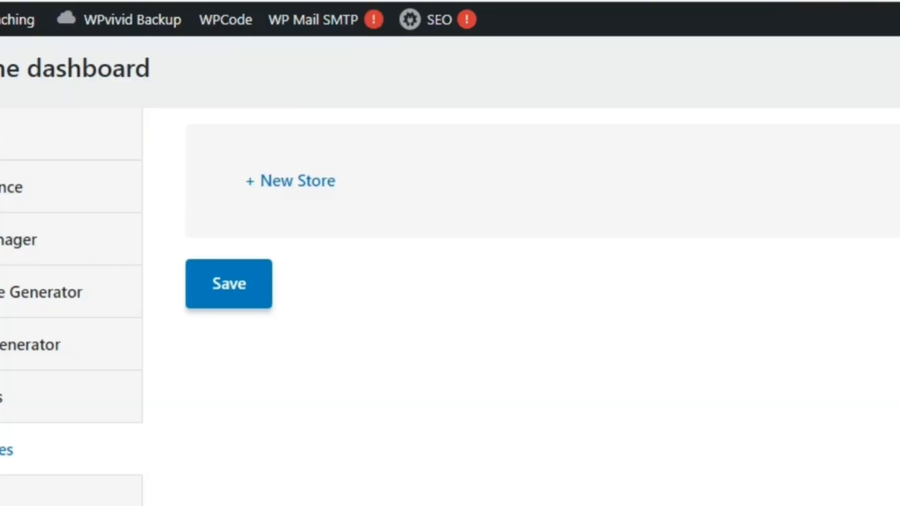
# Add a new data store named "Bookmark Jobs" with its slug generated from the name
pyautogui.click(302, 179)
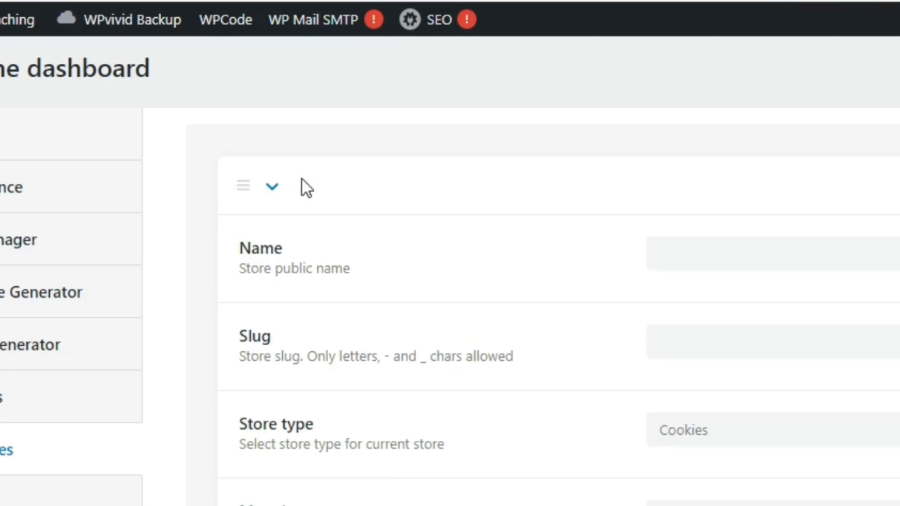
pyautogui.click(842, 258)
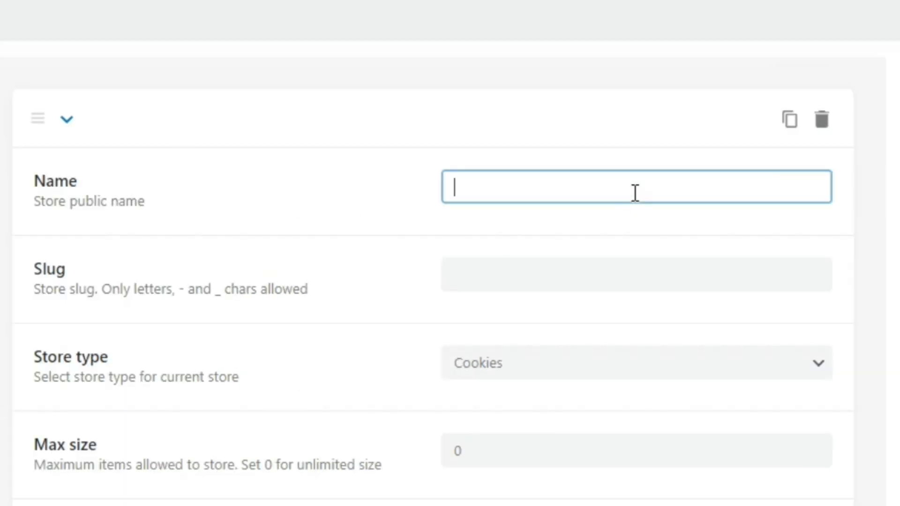
pyautogui.write('Boo')
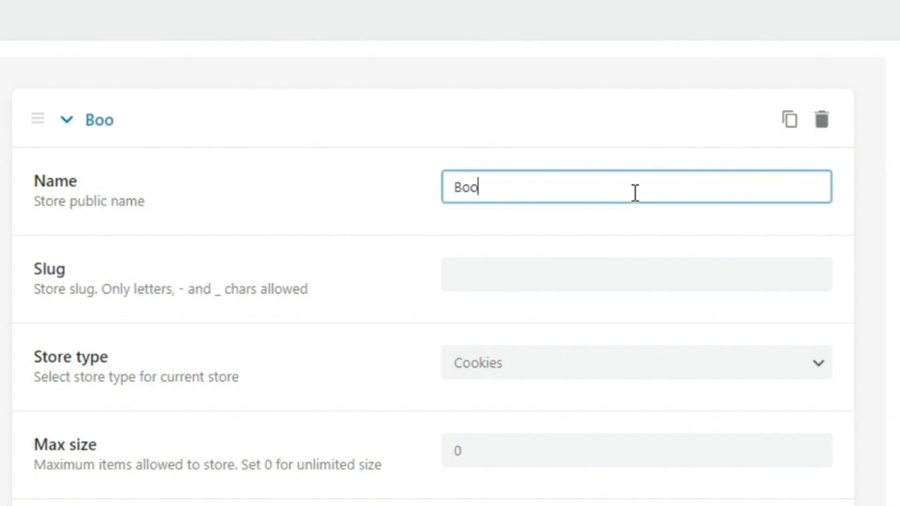
pyautogui.write('kmark Jobs')
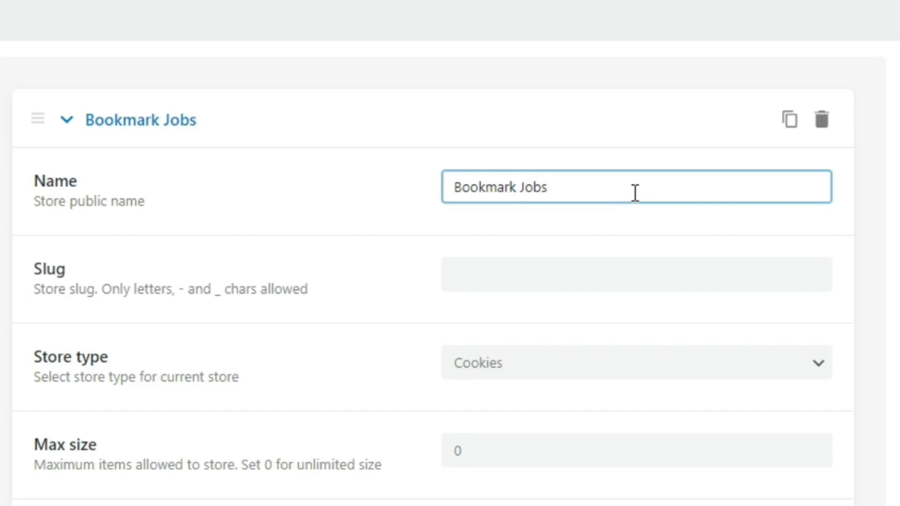
pyautogui.click(596, 229)
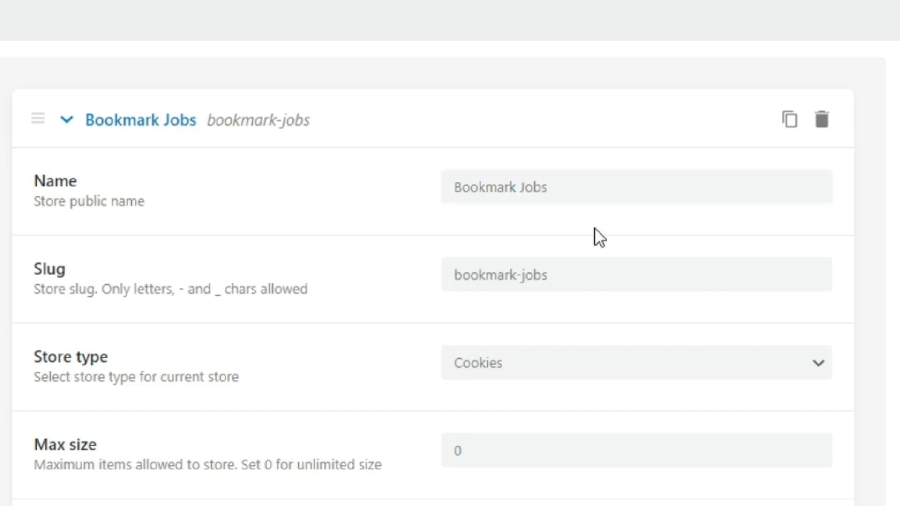
# Set the Bookmark Jobs store type to User Metadata and its maximum size to 10
pyautogui.click(503, 372)
pyautogui.click(500, 449)
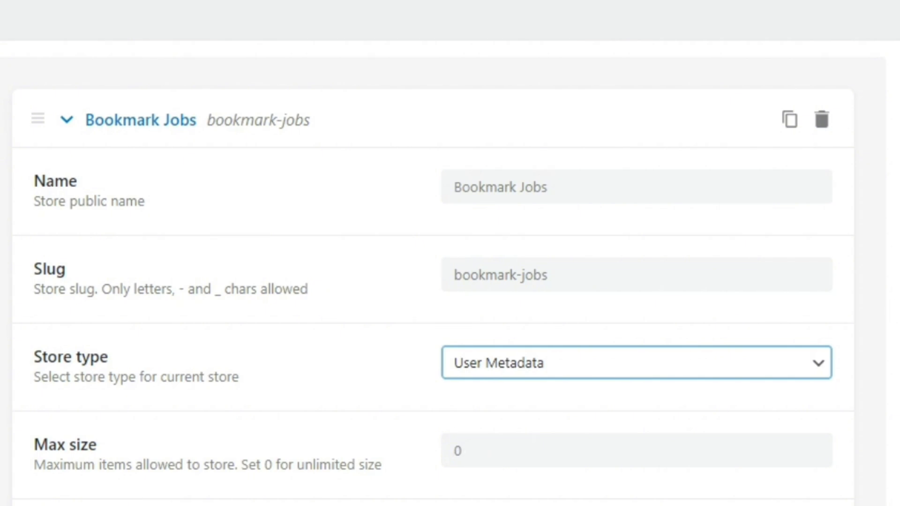
pyautogui.scroll(-2, 450, 253)
pyautogui.click(458, 361)
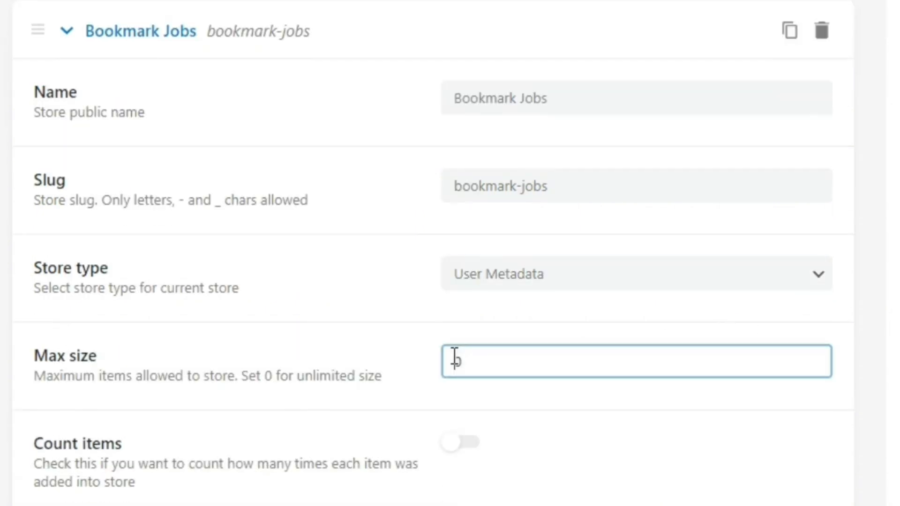
pyautogui.write('1')
pyautogui.click(473, 393)
# Enable Count items for the Bookmark Jobs store, review its remaining options and save the data store settings
pyautogui.scroll(-1, 433, 263)
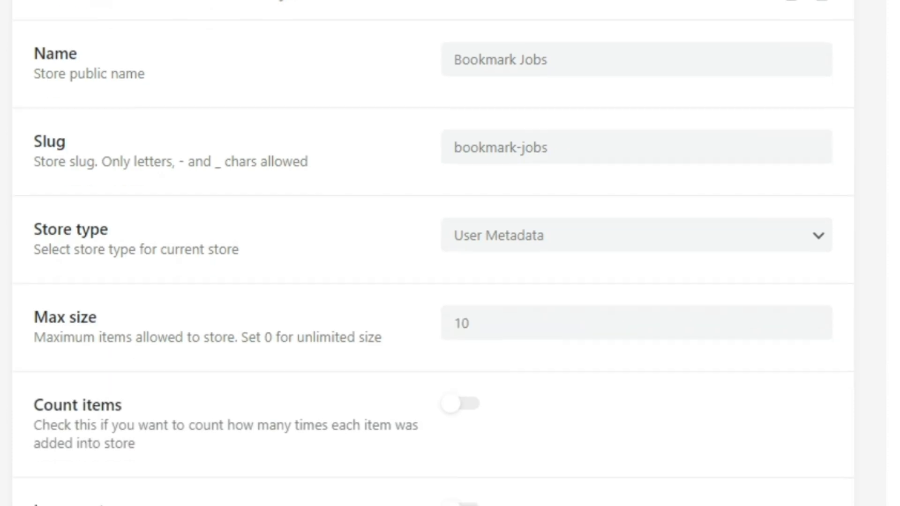
pyautogui.scroll(-2, 667, 311)
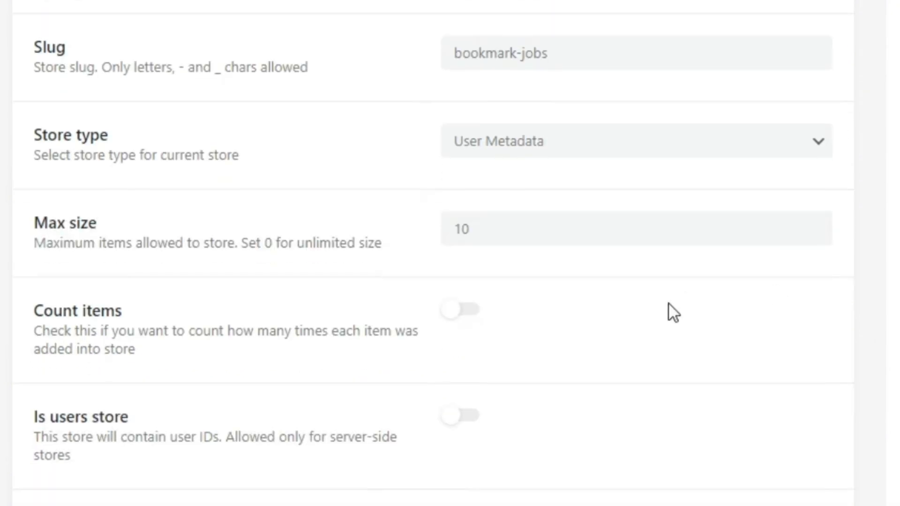
pyautogui.click(470, 314)
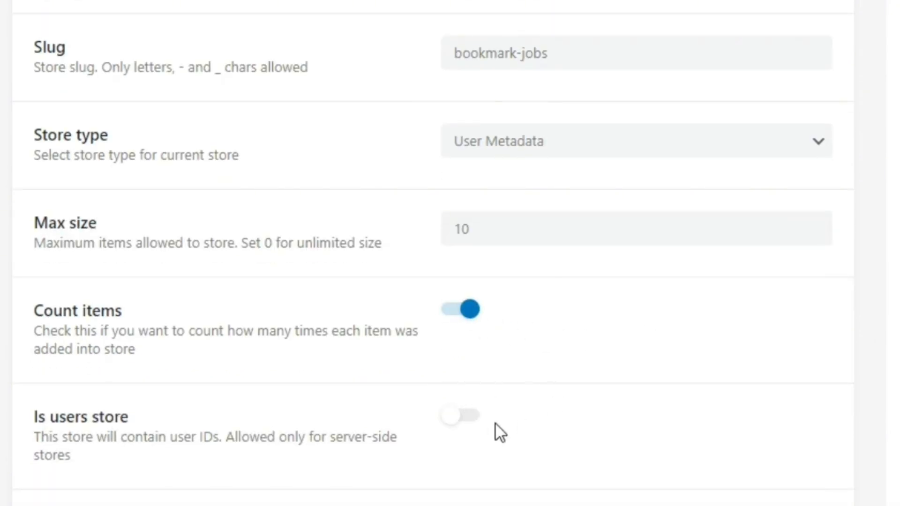
pyautogui.scroll(-3, 747, 372)
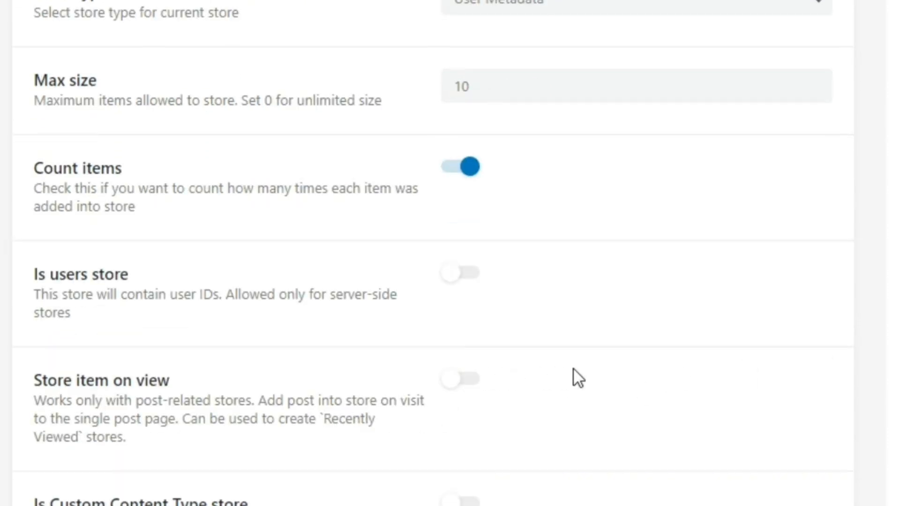
pyautogui.scroll(-2, 434, 253)
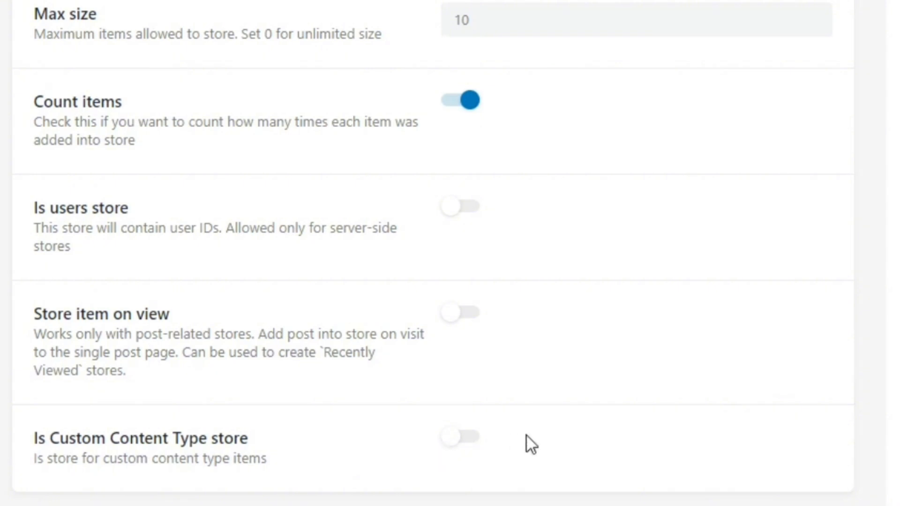
pyautogui.scroll(-1, 433, 246)
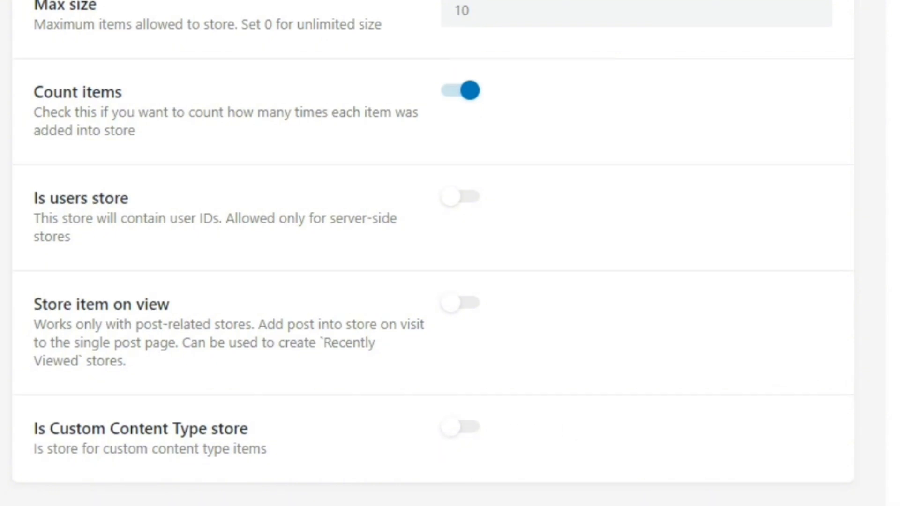
pyautogui.scroll(-2, 433, 253)
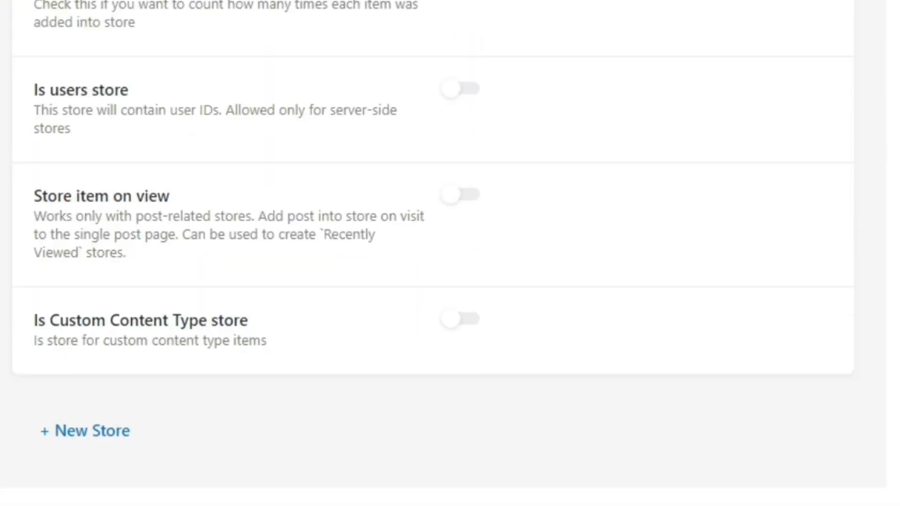
pyautogui.scroll(1, 442, 251)
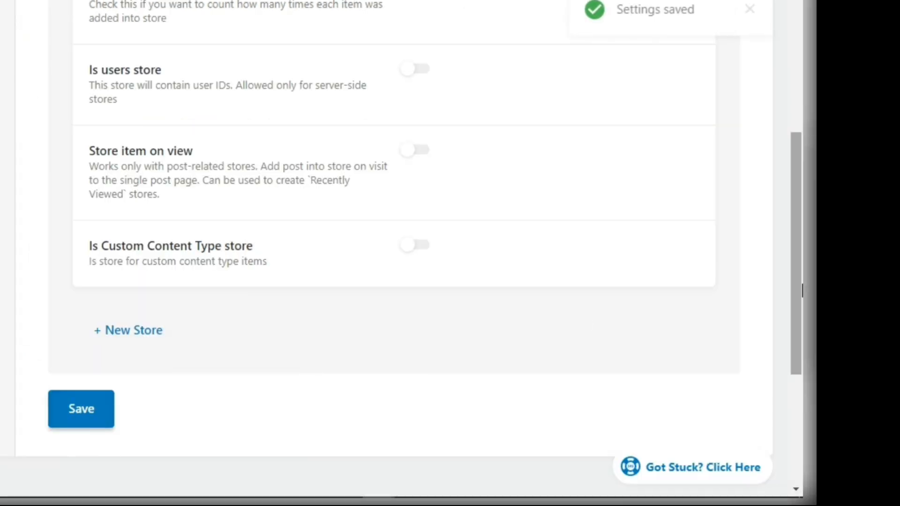
# Open JetEngine's Listings/Components page and start a new listing item
pyautogui.scroll(7, 798, 133)
pyautogui.moveTo(799, 127); pyautogui.dragTo(802, 174)
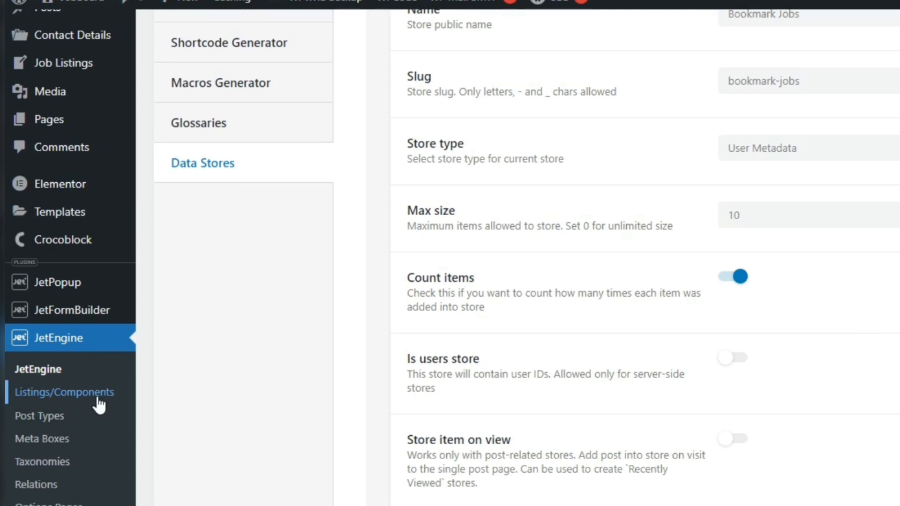
pyautogui.click(97, 400)
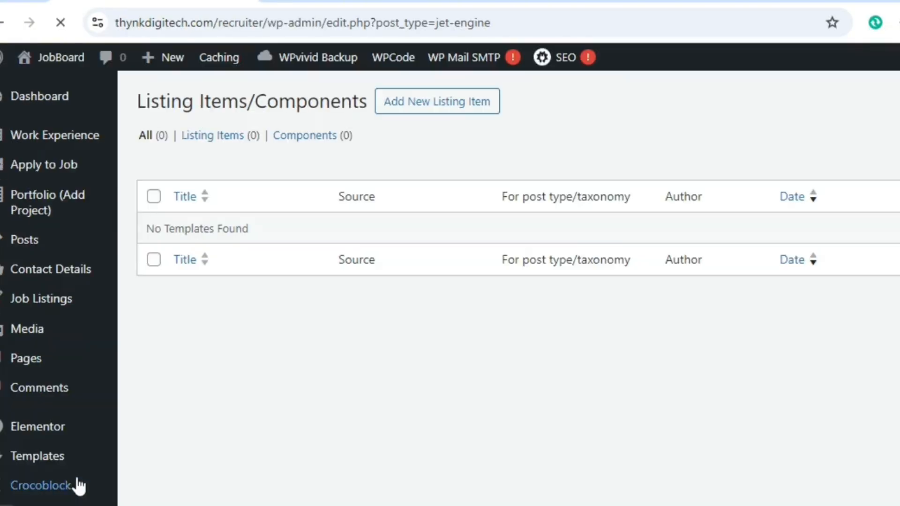
pyautogui.click(409, 108)
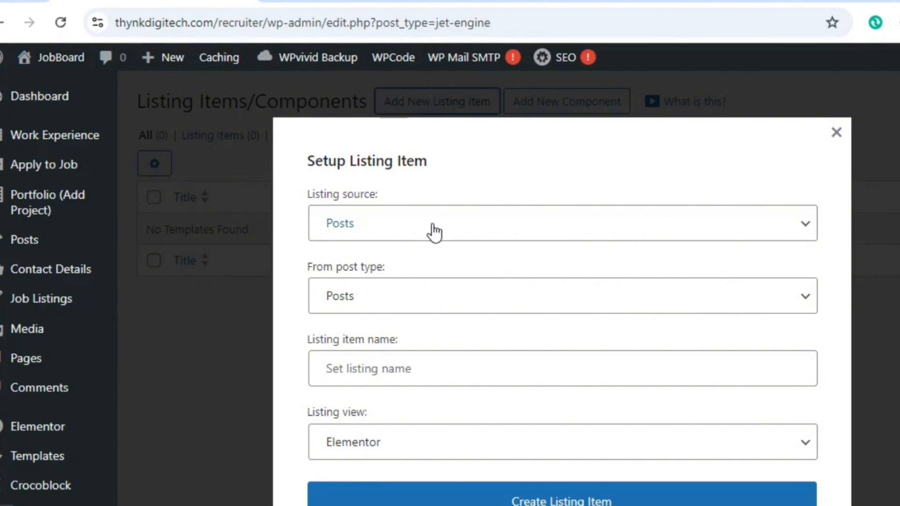
# Set the new listing item's source post type to Job Listings
pyautogui.click(415, 307)
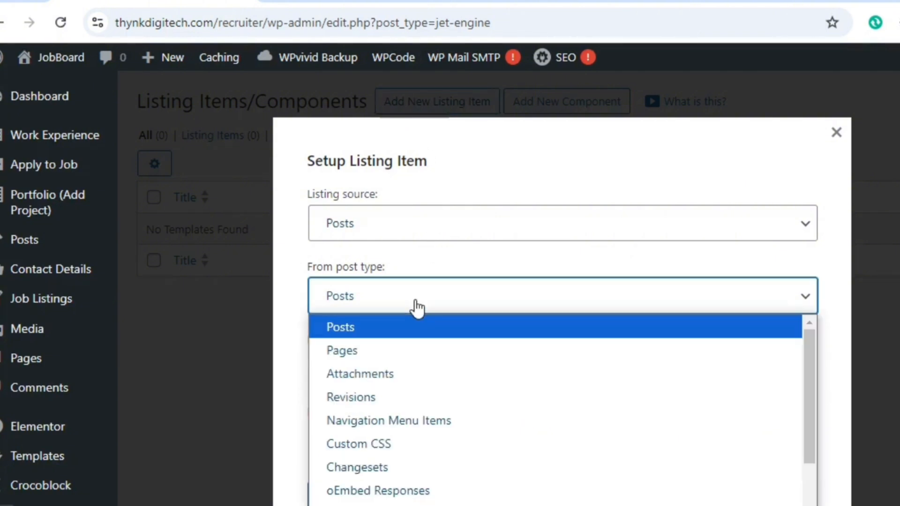
pyautogui.press('j')
pyautogui.press('o')
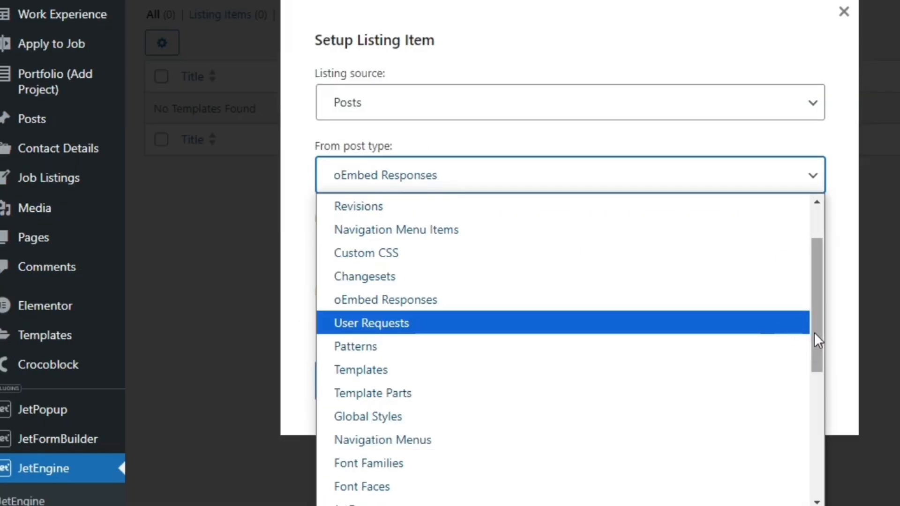
pyautogui.moveTo(810, 457); pyautogui.dragTo(816, 505)
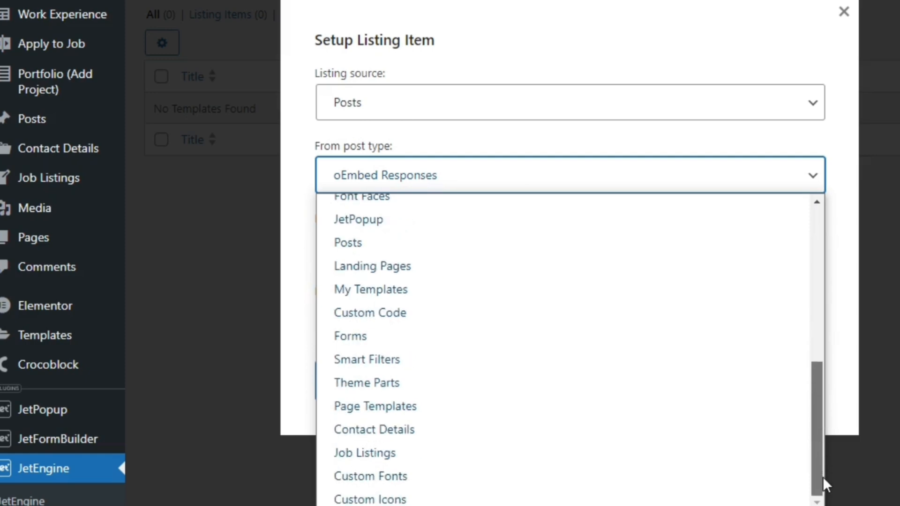
pyautogui.click(672, 456)
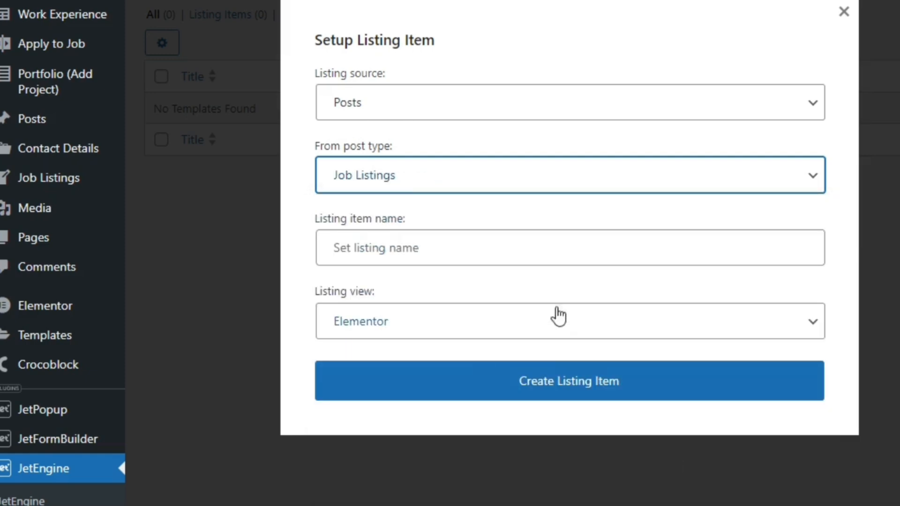
# Name the listing item "Job Listing Item List", keep Elementor as its listing view and create it
pyautogui.click(494, 252)
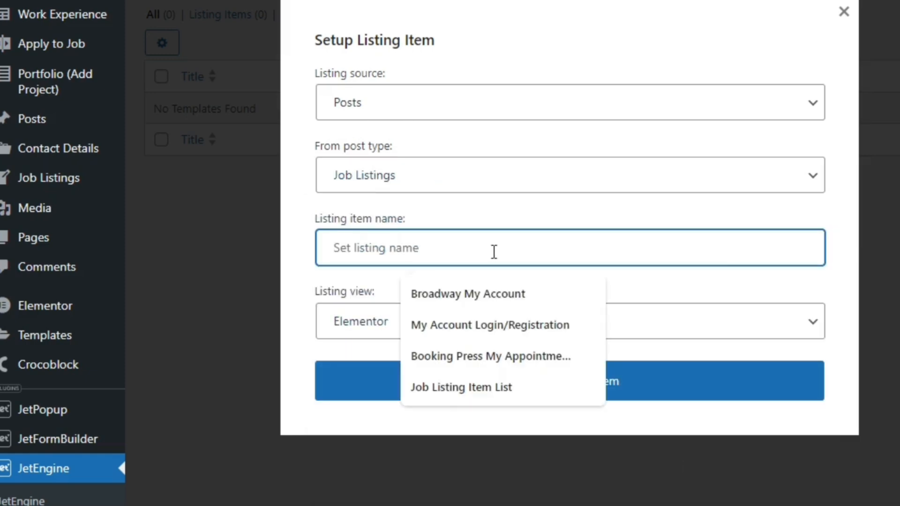
pyautogui.write('Job Li')
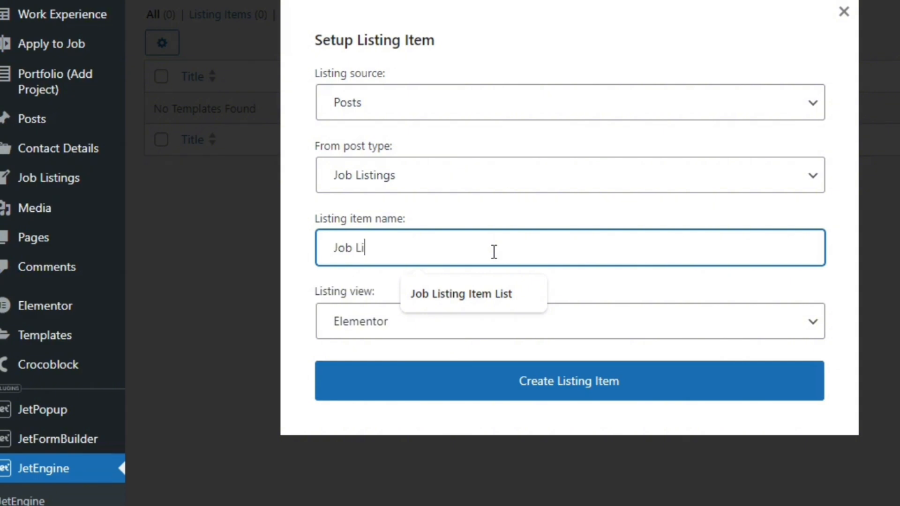
pyautogui.click(491, 287)
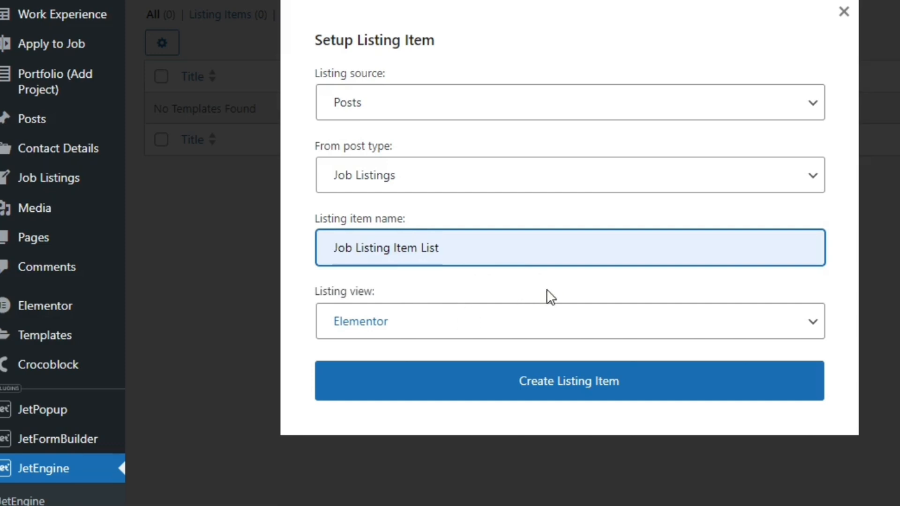
pyautogui.click(535, 338)
pyautogui.click(536, 337)
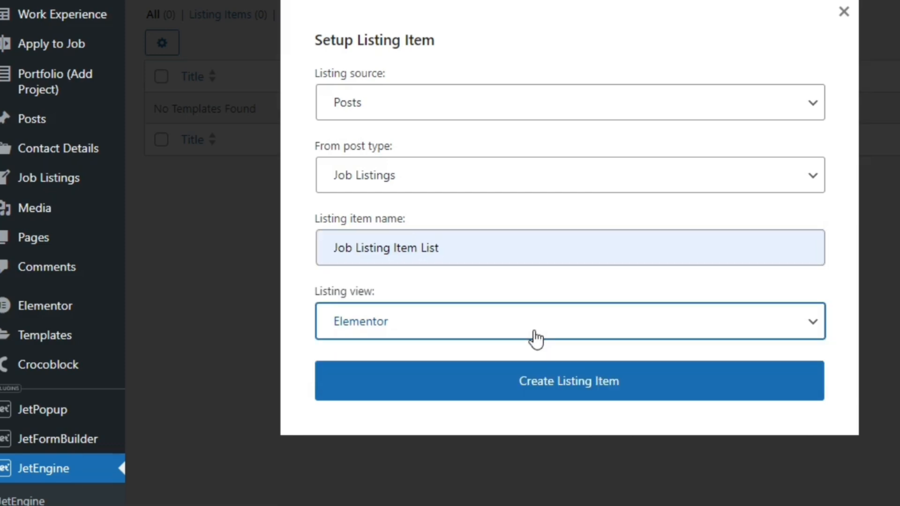
pyautogui.click(547, 383)
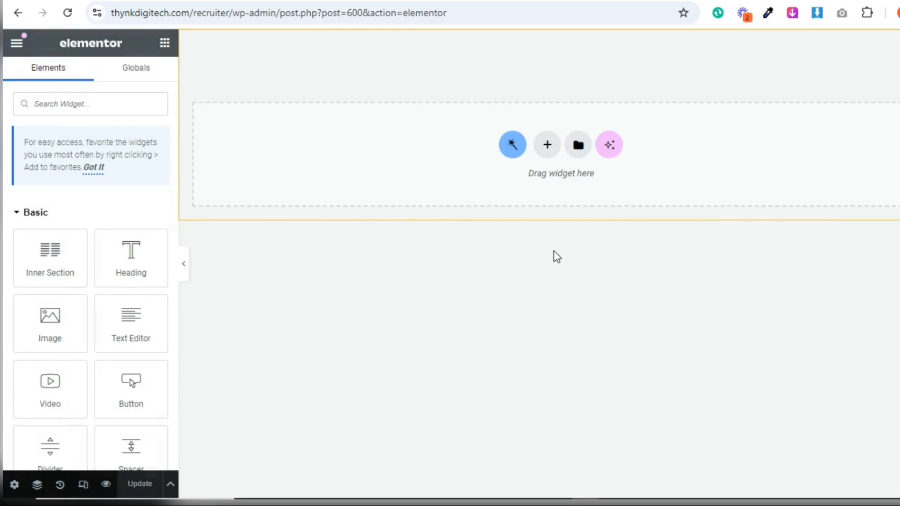
# Add a three-column section with a wide middle column and give it a classic #FFFFFF background
pyautogui.click(547, 146)
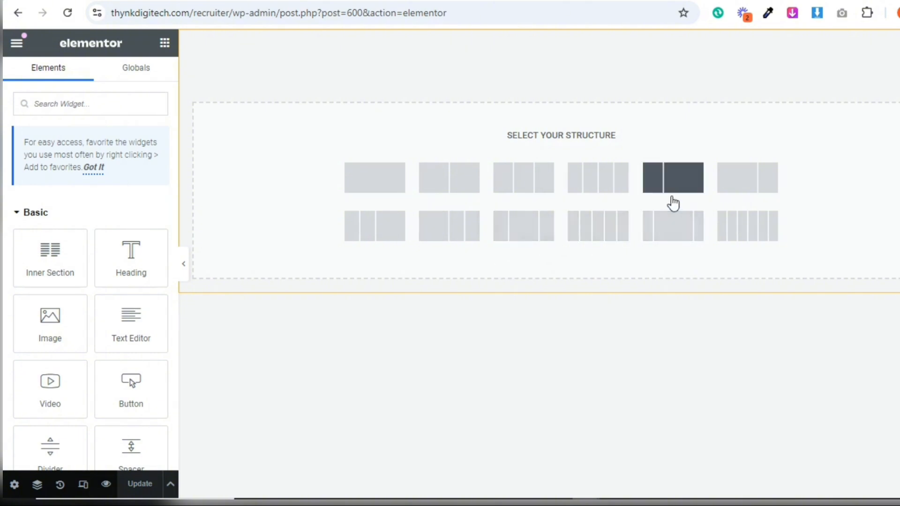
pyautogui.click(540, 237)
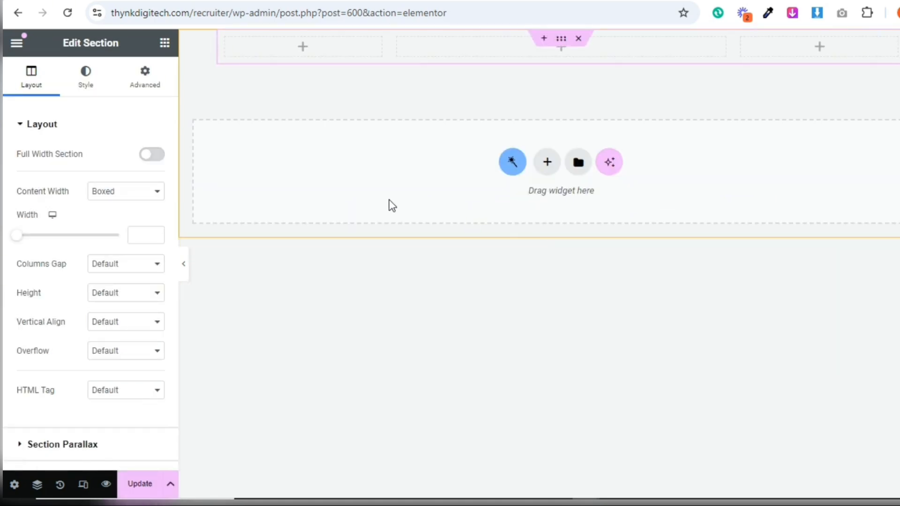
pyautogui.click(86, 100)
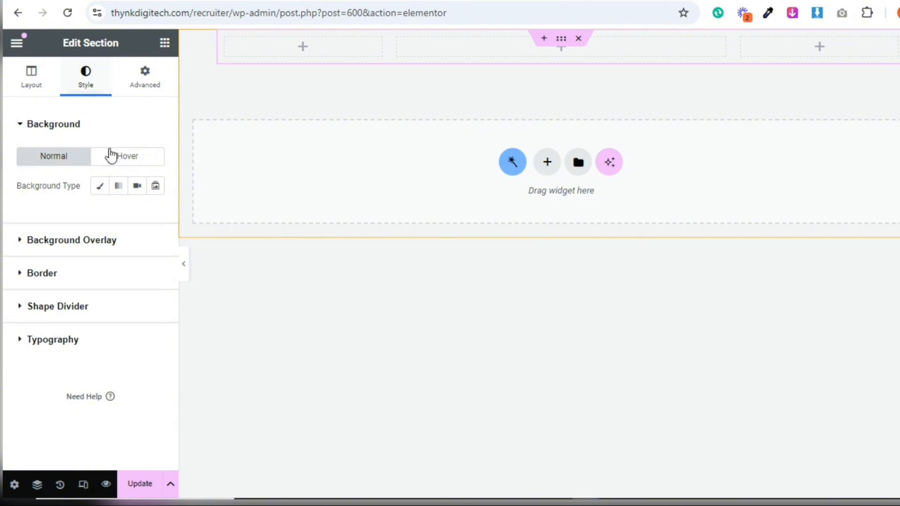
pyautogui.click(100, 187)
pyautogui.click(138, 216)
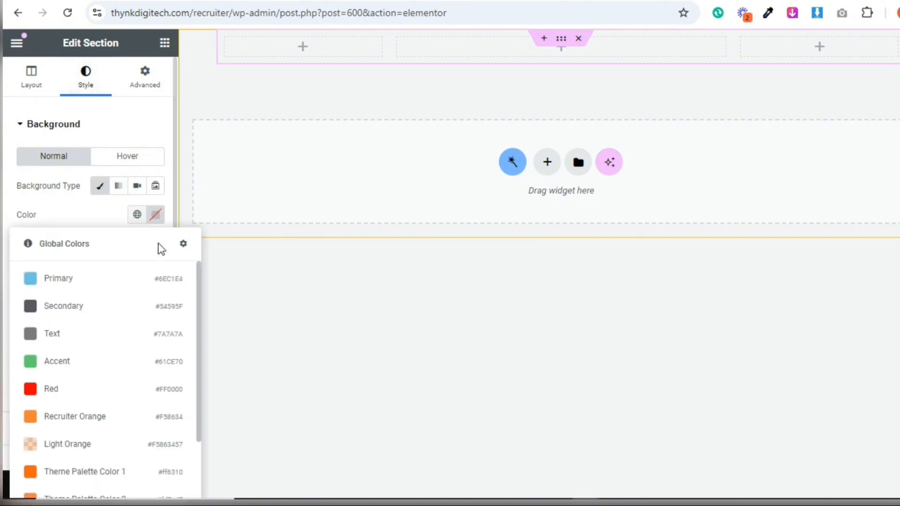
pyautogui.click(154, 224)
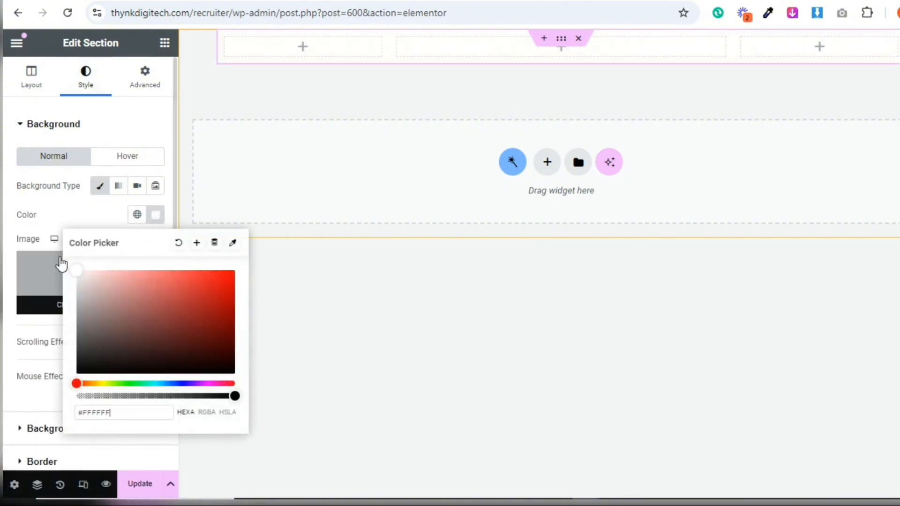
pyautogui.click(58, 193)
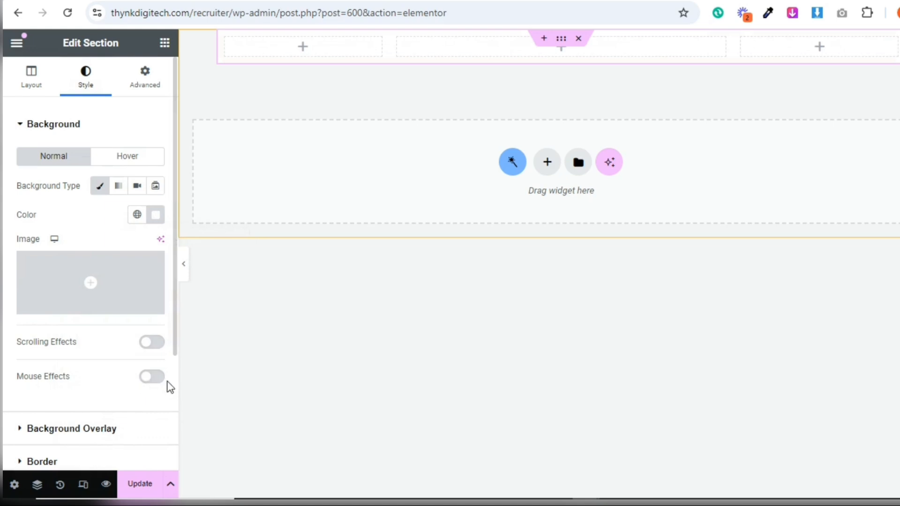
# Set the section's border radius to 10 px on all corners
pyautogui.scroll(-3, 174, 387)
pyautogui.click(88, 305)
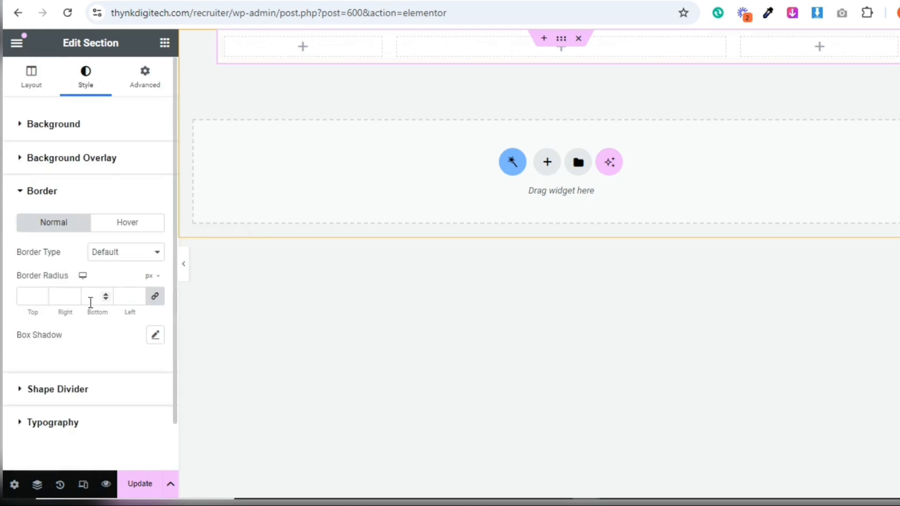
pyautogui.click(22, 293)
pyautogui.write('10')
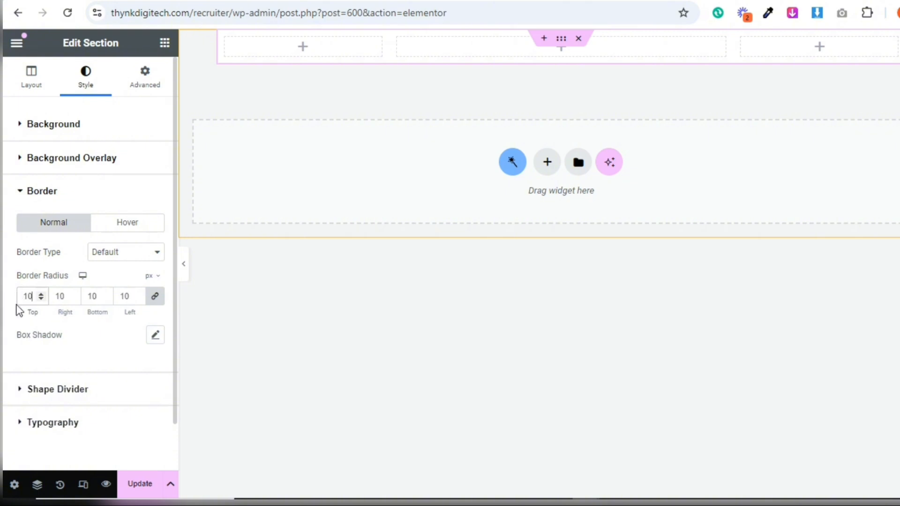
# Give the section a solid 1 px border in the global Light Orange colour and save the listing item
pyautogui.click(126, 253)
pyautogui.click(108, 301)
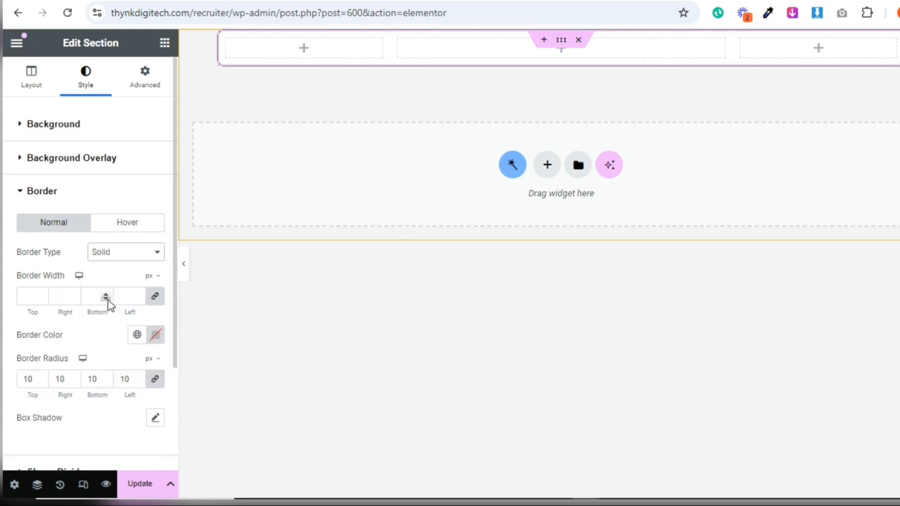
pyautogui.click(28, 296)
pyautogui.write('1')
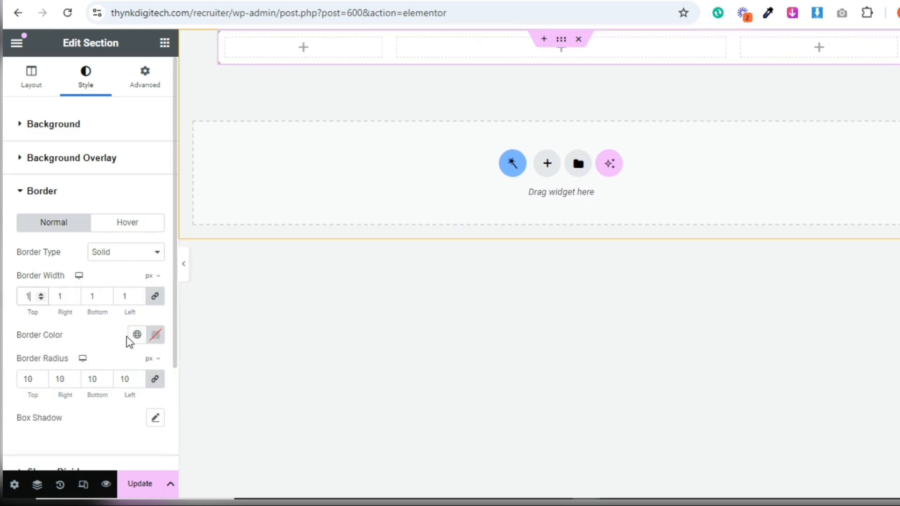
pyautogui.click(141, 336)
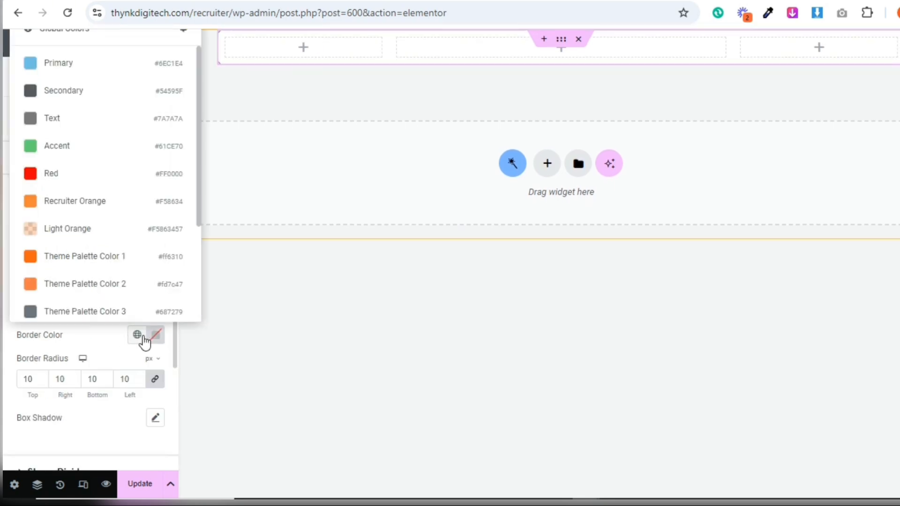
pyautogui.click(96, 230)
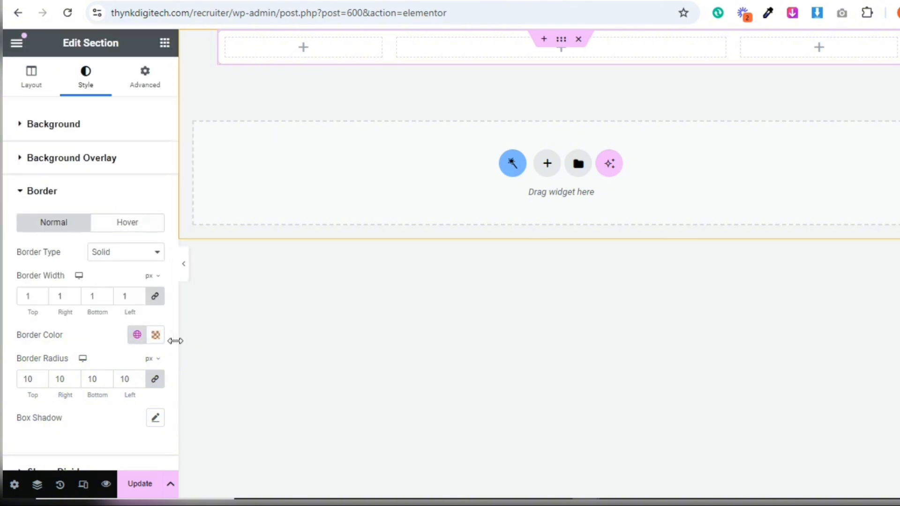
pyautogui.moveTo(175, 345); pyautogui.dragTo(175, 351)
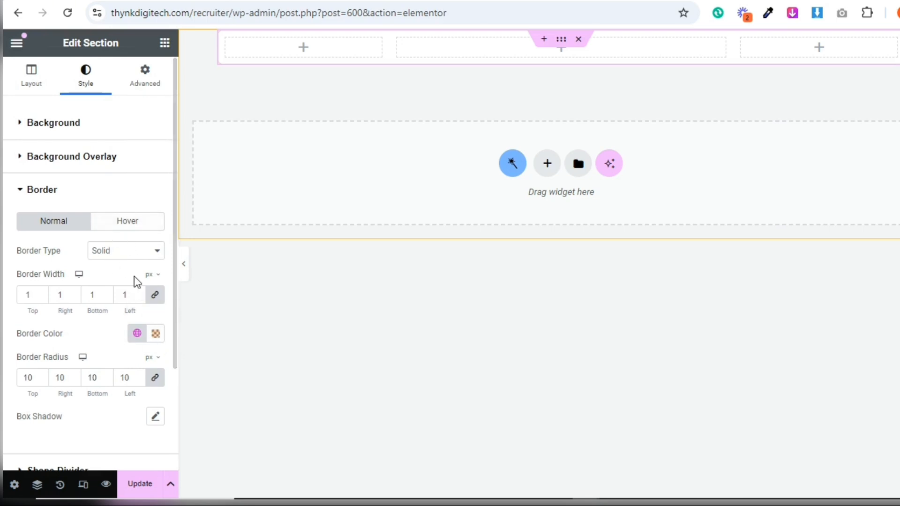
pyautogui.click(143, 486)
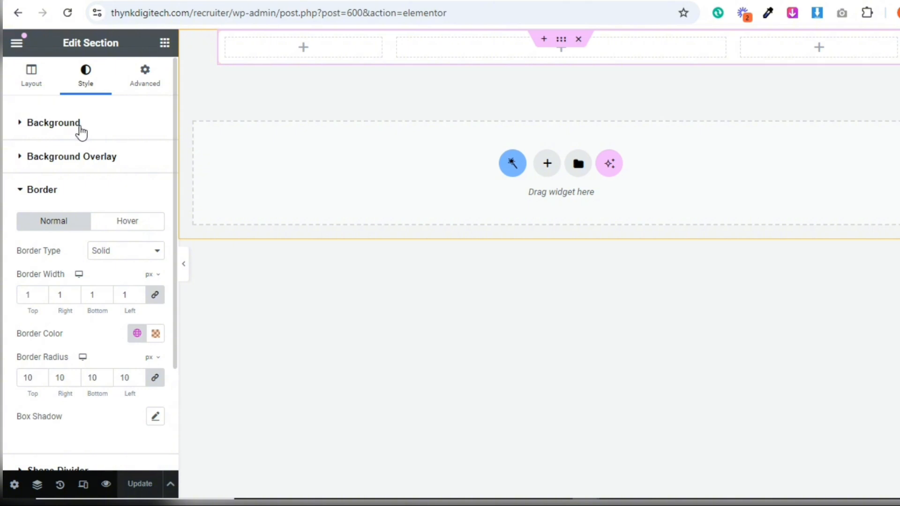
# Place an Image widget in the section's first column
pyautogui.click(31, 76)
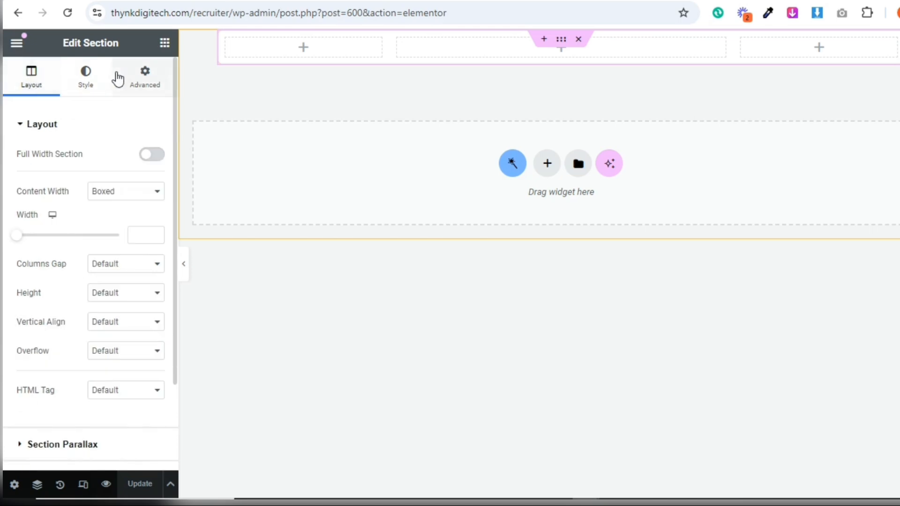
pyautogui.click(164, 43)
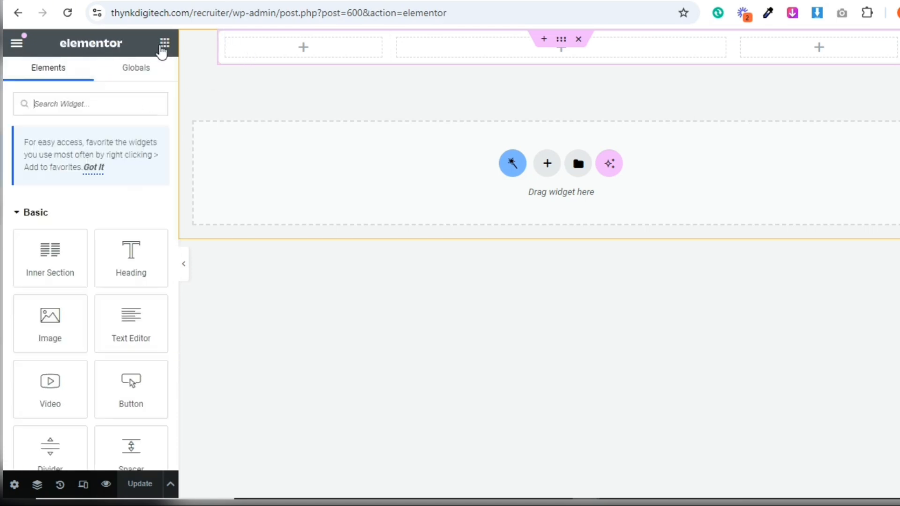
pyautogui.moveTo(66, 316); pyautogui.dragTo(280, 46)
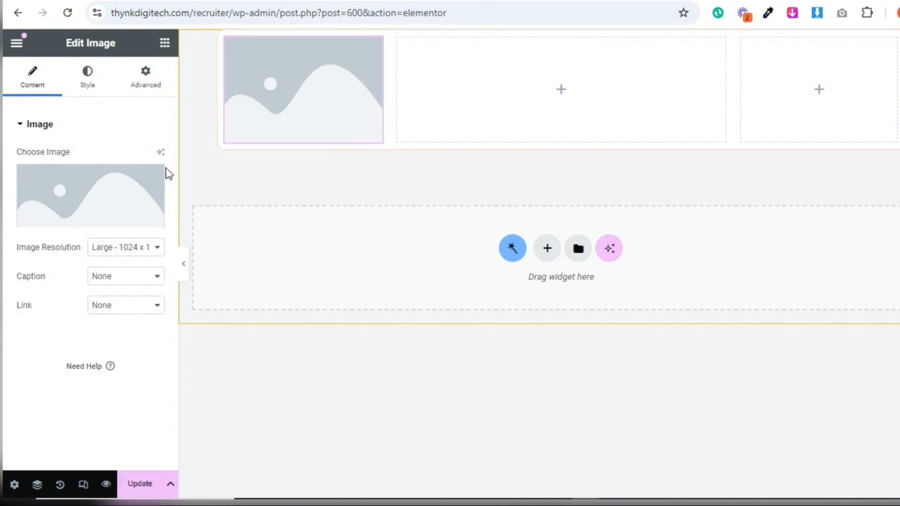
# Link the image to the dynamic User Image source, using the Company or Business Logo field
pyautogui.moveTo(105, 215)
pyautogui.click(155, 218)
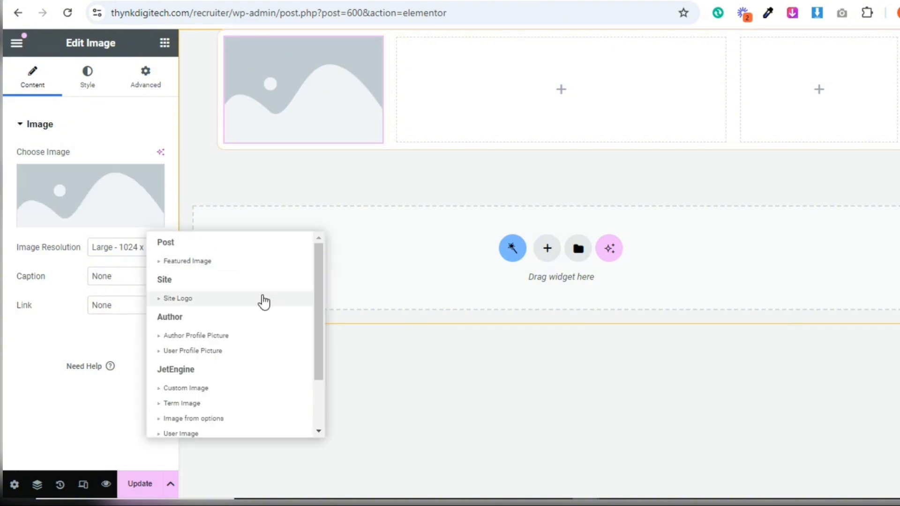
pyautogui.moveTo(317, 306); pyautogui.dragTo(316, 361)
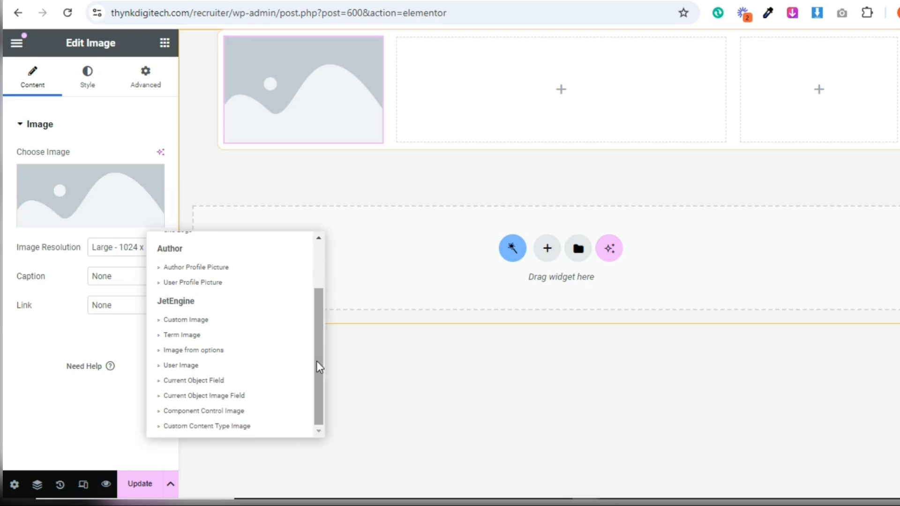
pyautogui.click(269, 366)
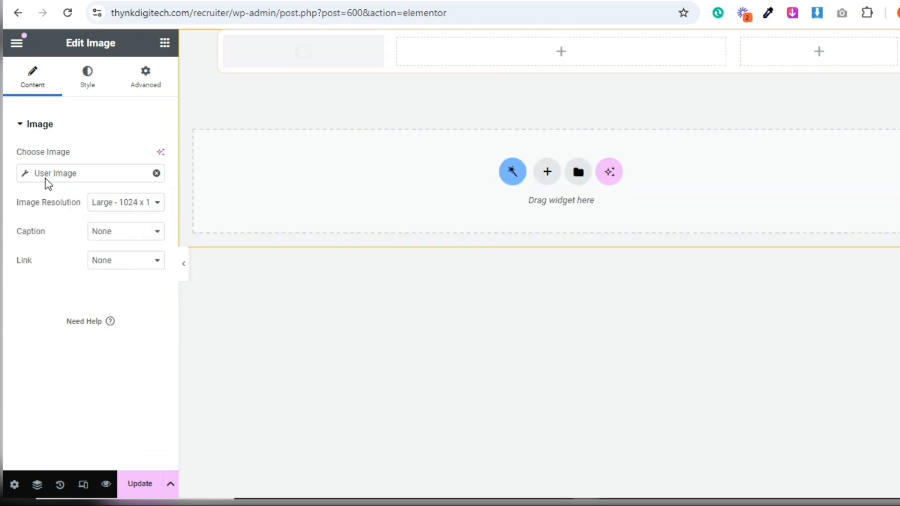
pyautogui.click(26, 175)
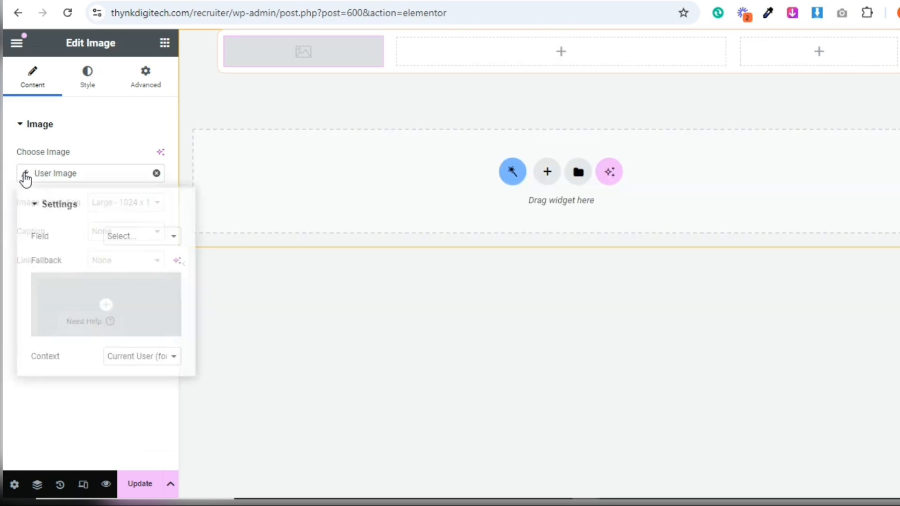
pyautogui.click(134, 242)
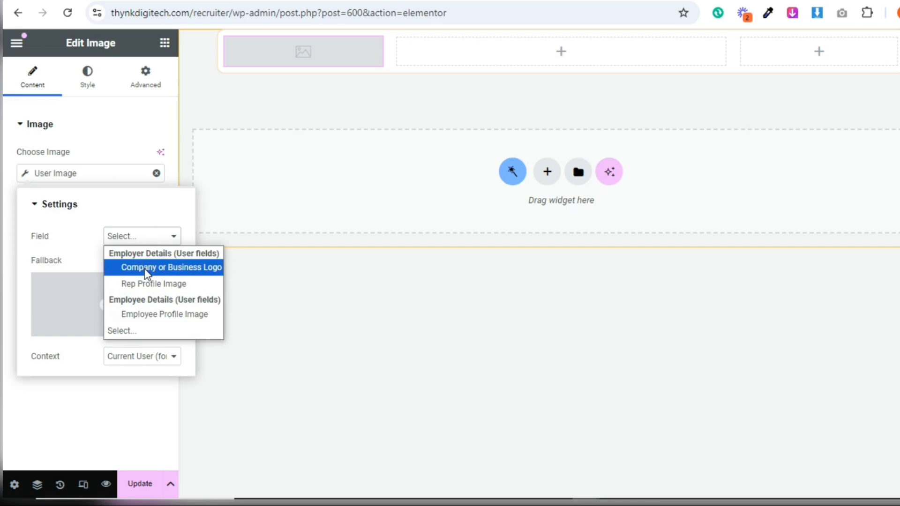
pyautogui.click(198, 275)
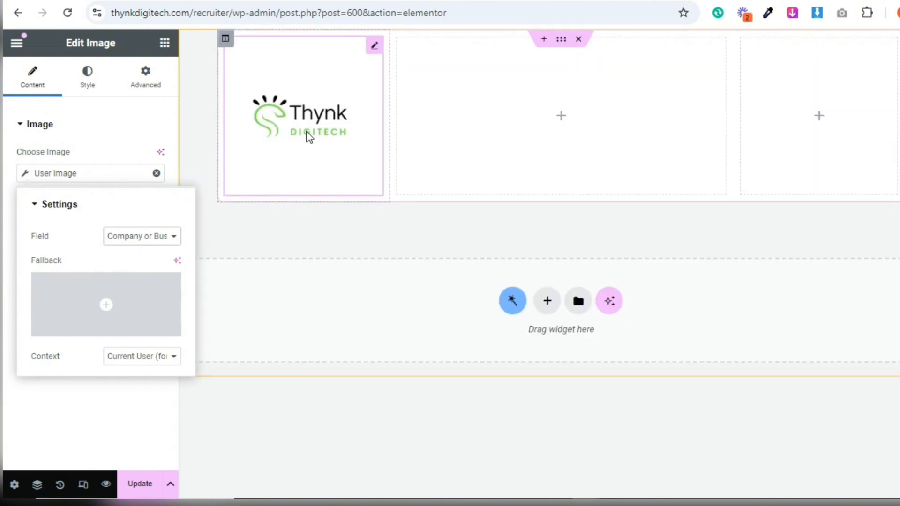
# Set the context of the image's dynamic User Image source to Current Post Author
pyautogui.click(130, 158)
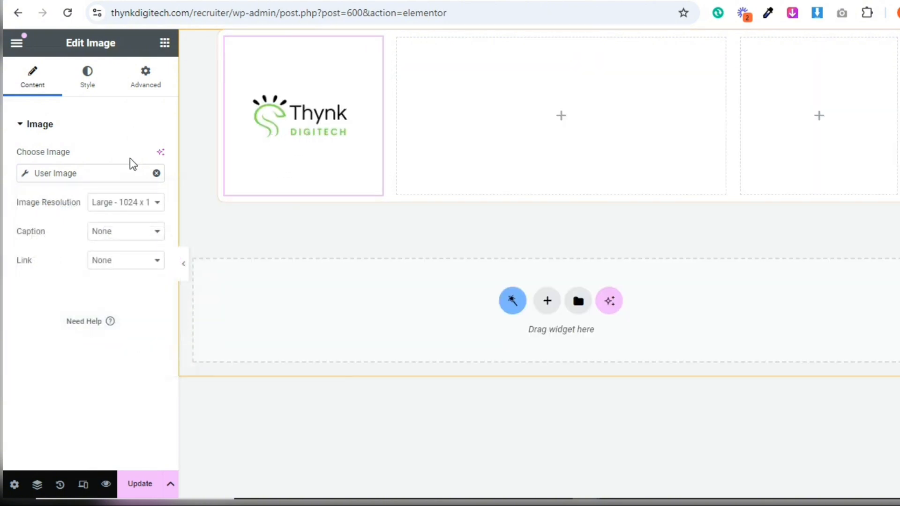
pyautogui.click(26, 174)
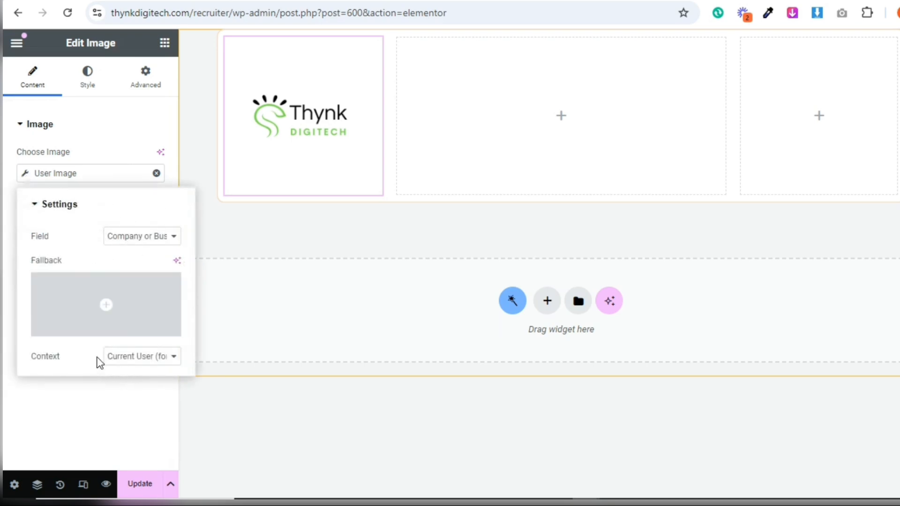
pyautogui.click(134, 360)
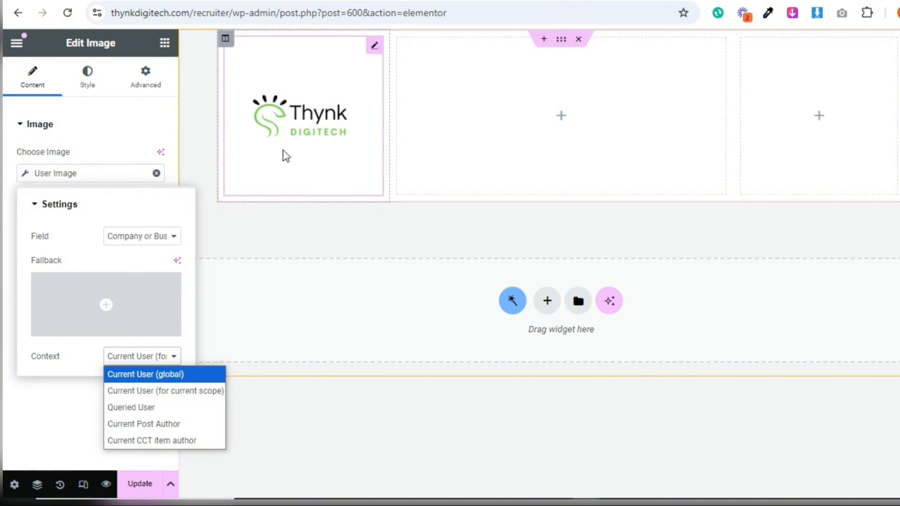
pyautogui.click(150, 428)
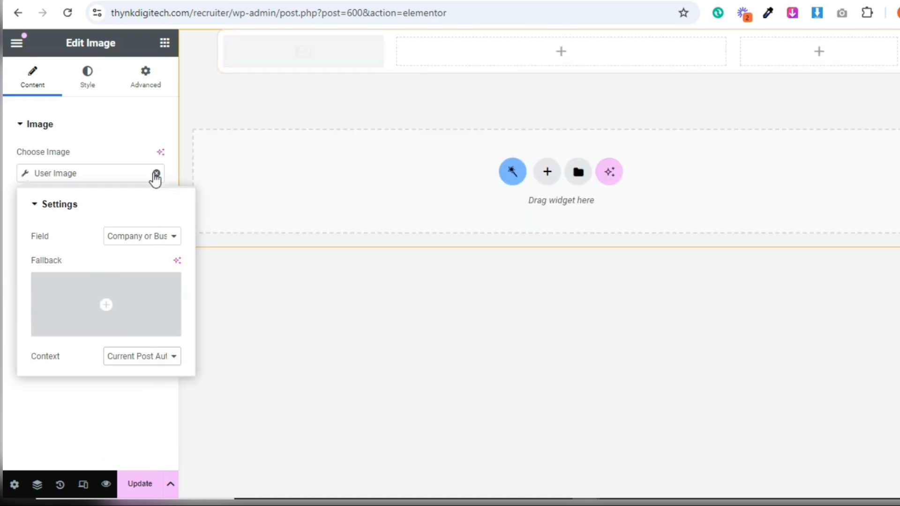
pyautogui.click(139, 155)
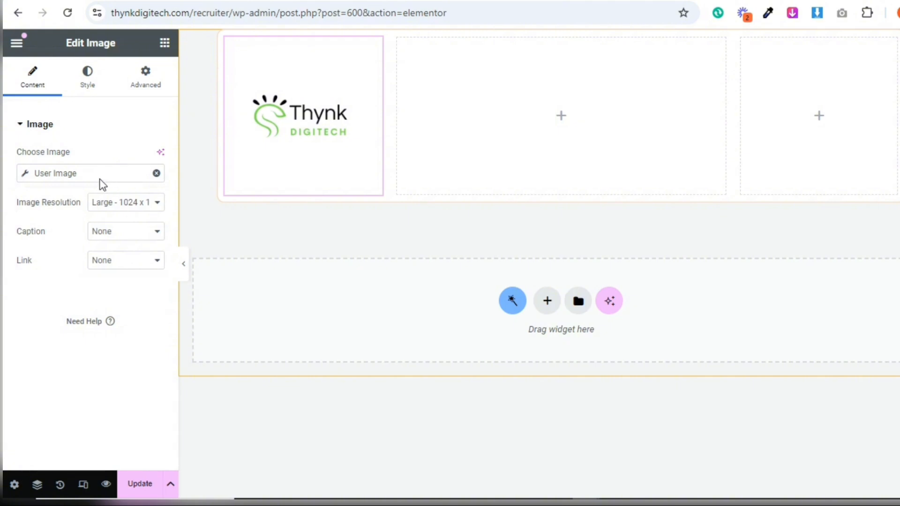
pyautogui.click(27, 176)
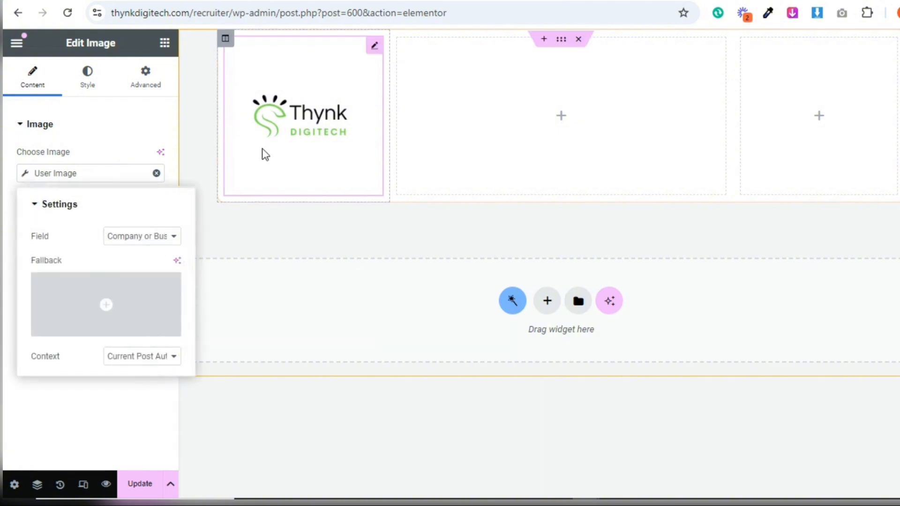
pyautogui.click(100, 381)
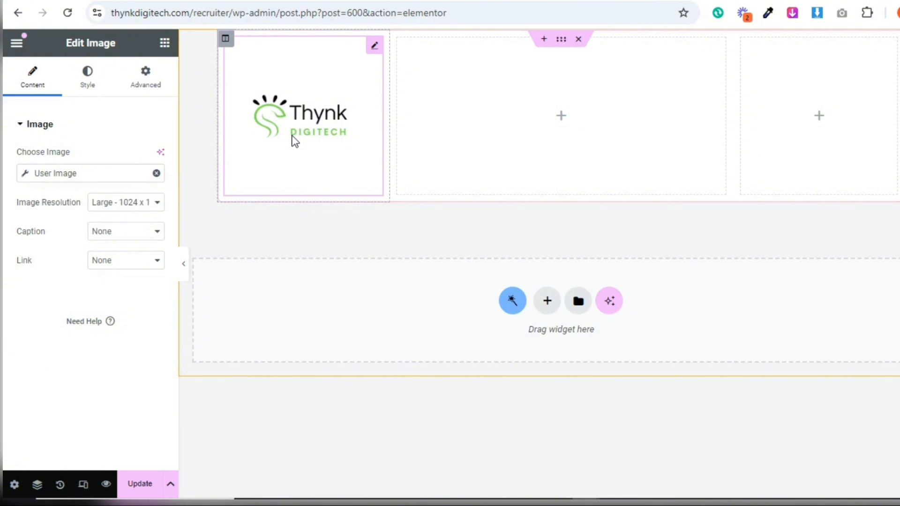
# Log back in to the expired session with the prefilled credentials and check the image's link options
pyautogui.click(129, 262)
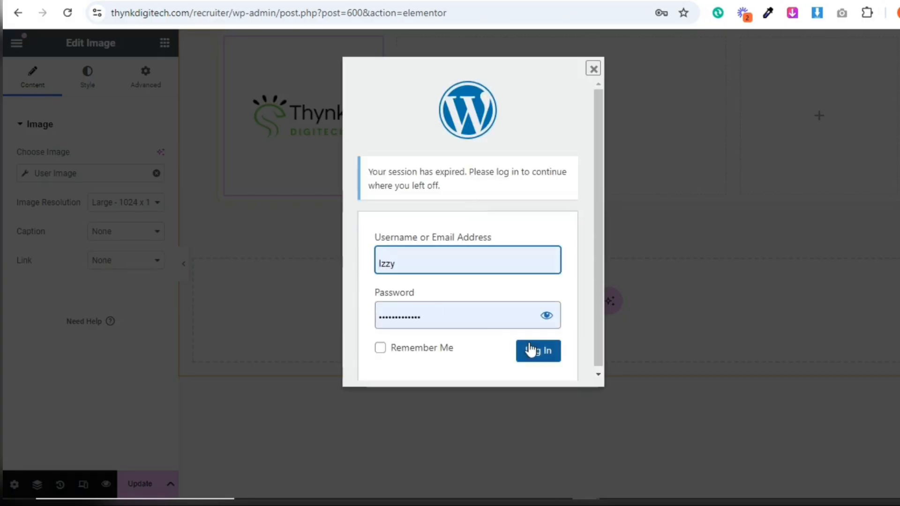
pyautogui.click(531, 350)
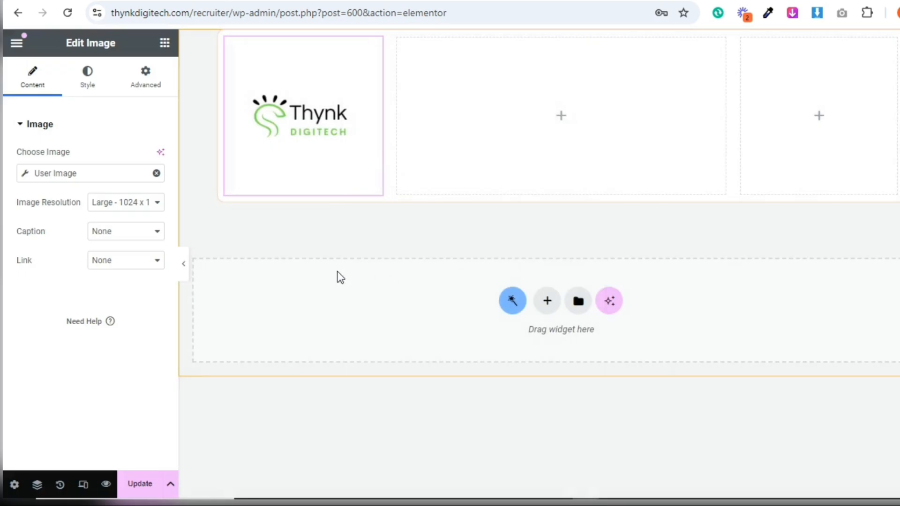
pyautogui.click(112, 261)
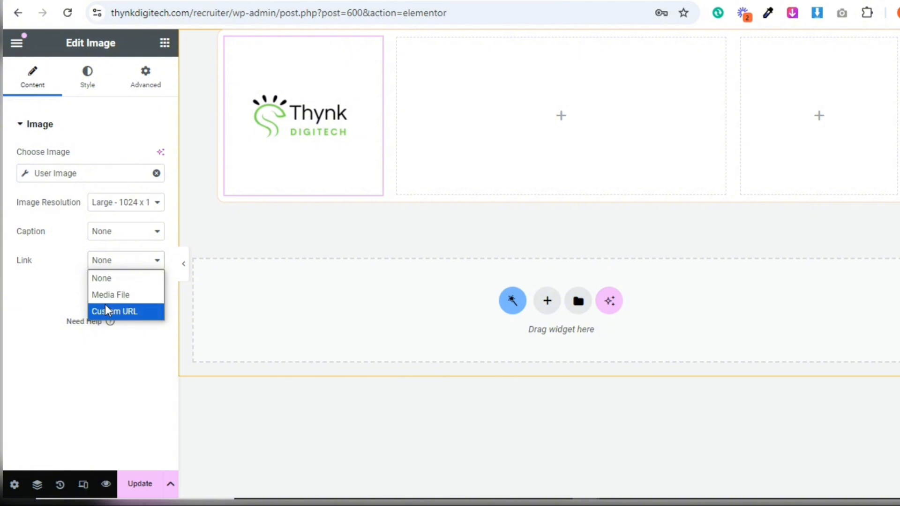
pyautogui.click(52, 294)
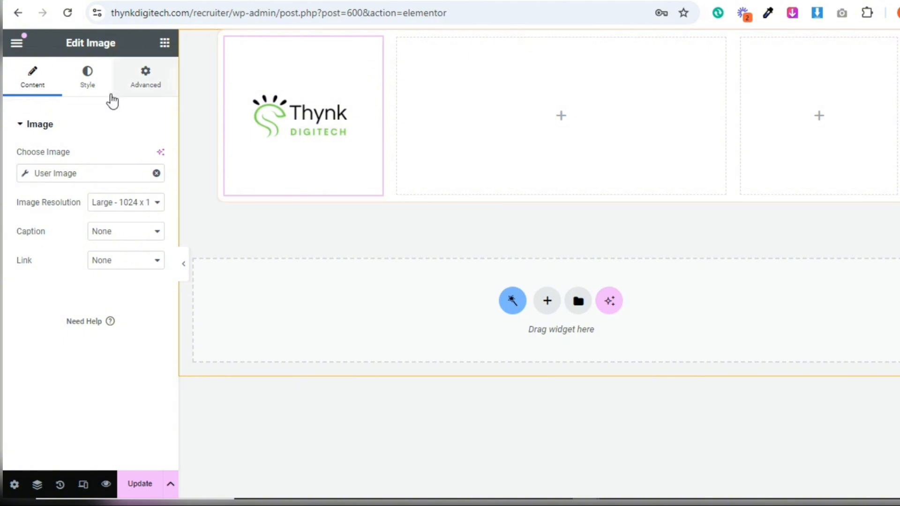
# Set the image's width and max width to 40% each and save the listing item
pyautogui.click(97, 94)
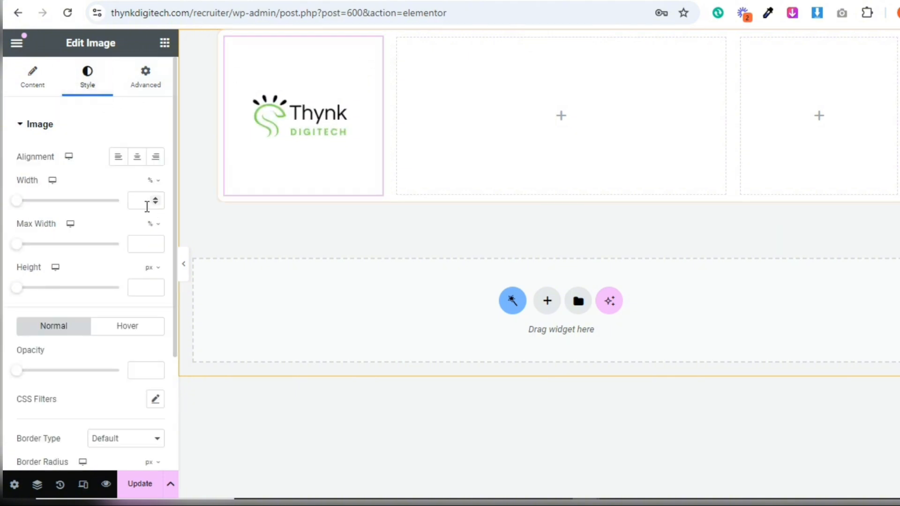
pyautogui.write('50')
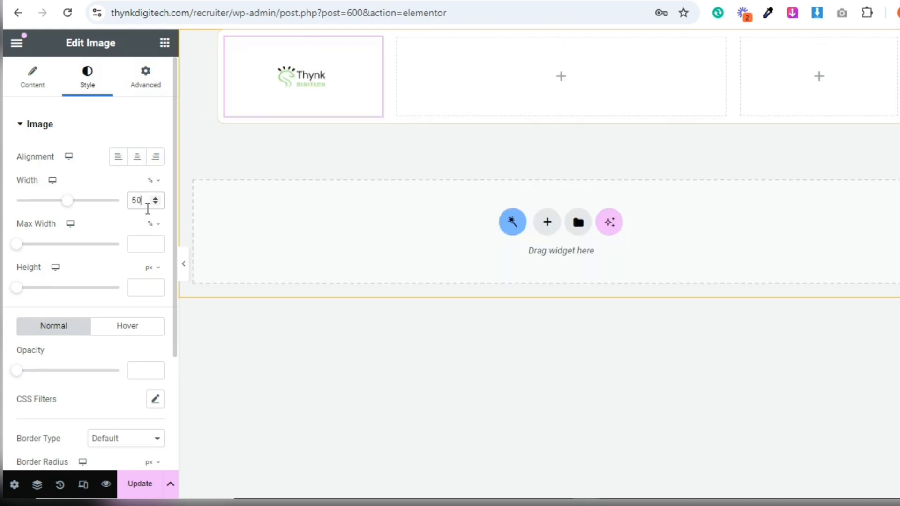
pyautogui.click(134, 238)
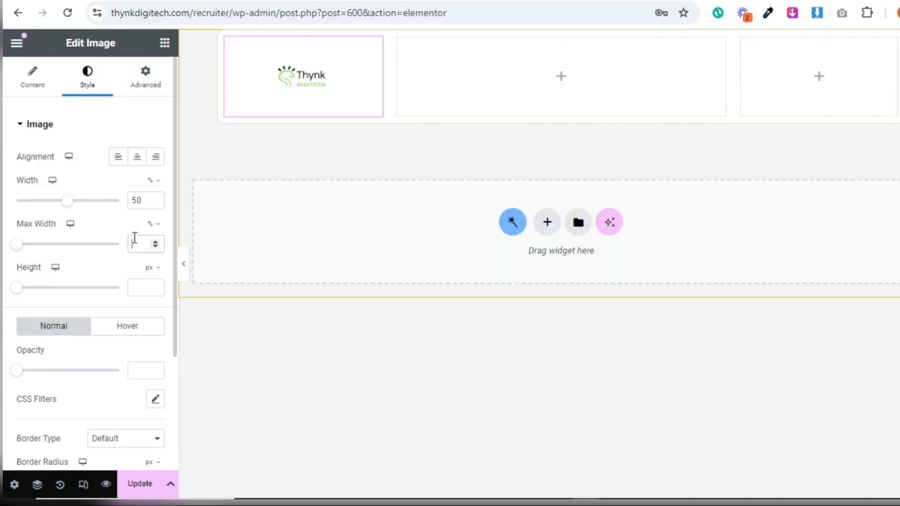
pyautogui.write('50')
pyautogui.write('40')
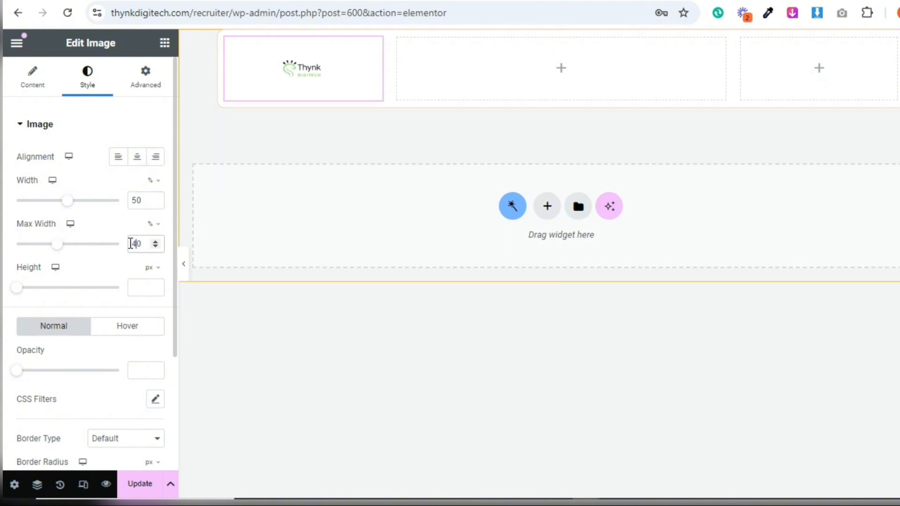
pyautogui.moveTo(136, 198); pyautogui.dragTo(131, 199)
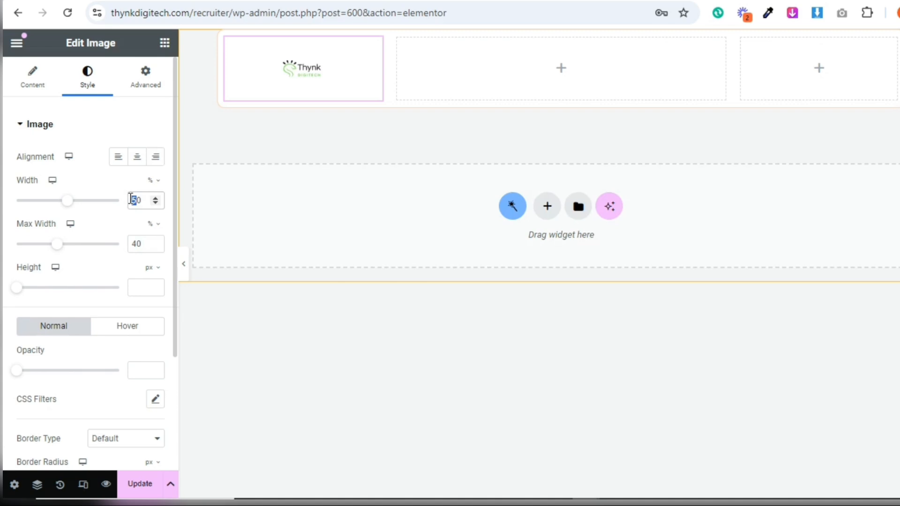
pyautogui.write('4')
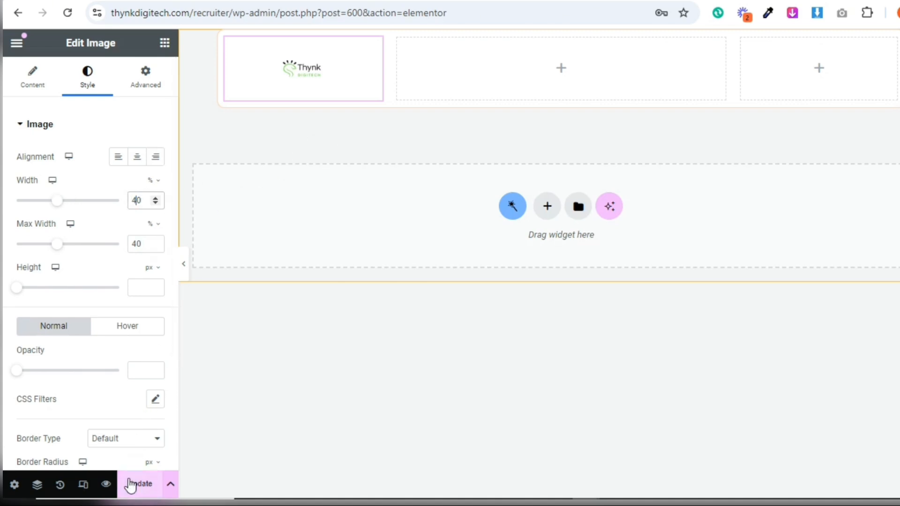
pyautogui.click(134, 486)
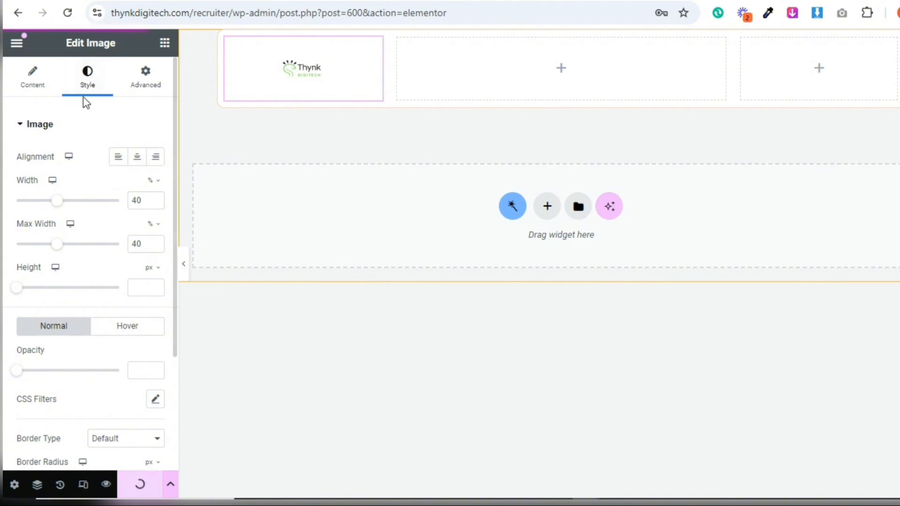
# Place a Dynamic Link widget in the section's second column and set its label to the dynamic Post Title
pyautogui.click(165, 44)
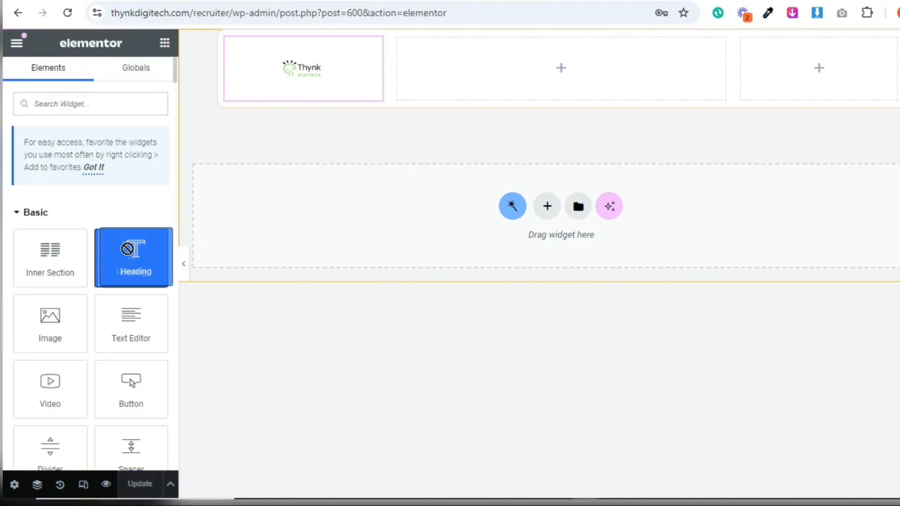
pyautogui.click(117, 104)
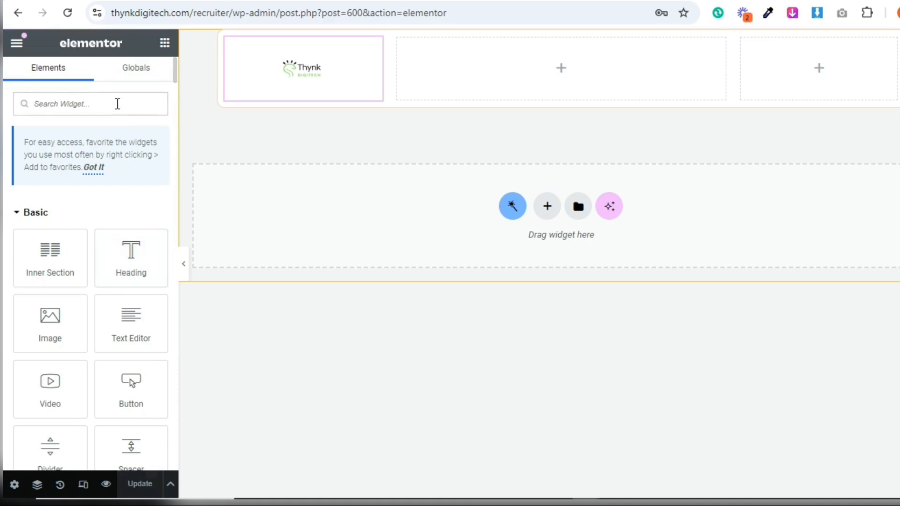
pyautogui.write('Dyn')
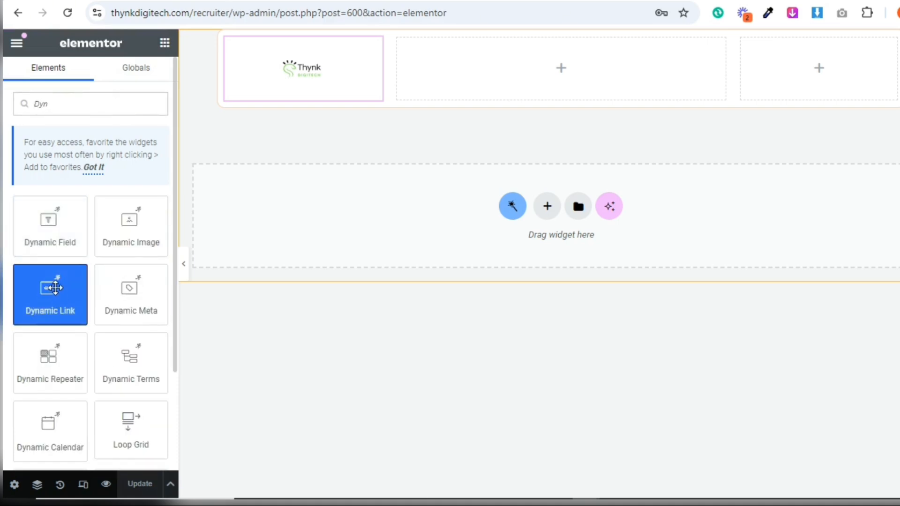
pyautogui.moveTo(56, 297); pyautogui.dragTo(548, 64)
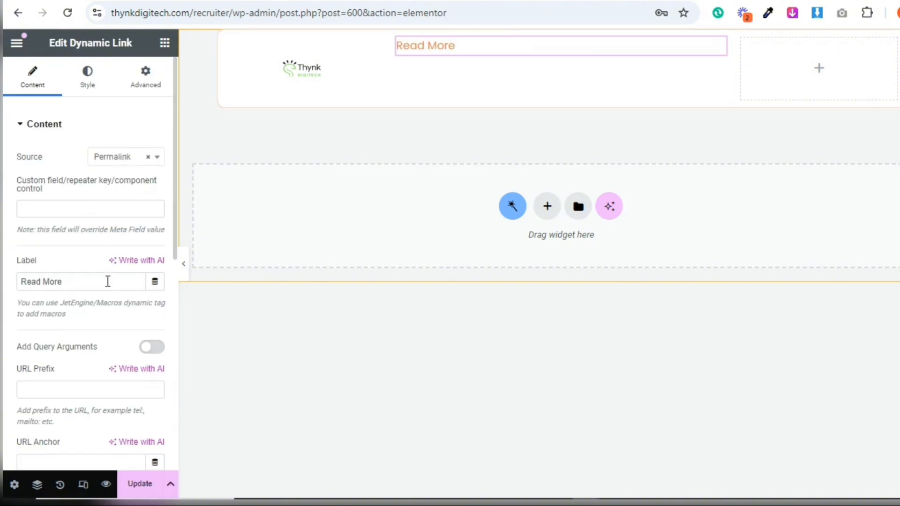
pyautogui.click(155, 282)
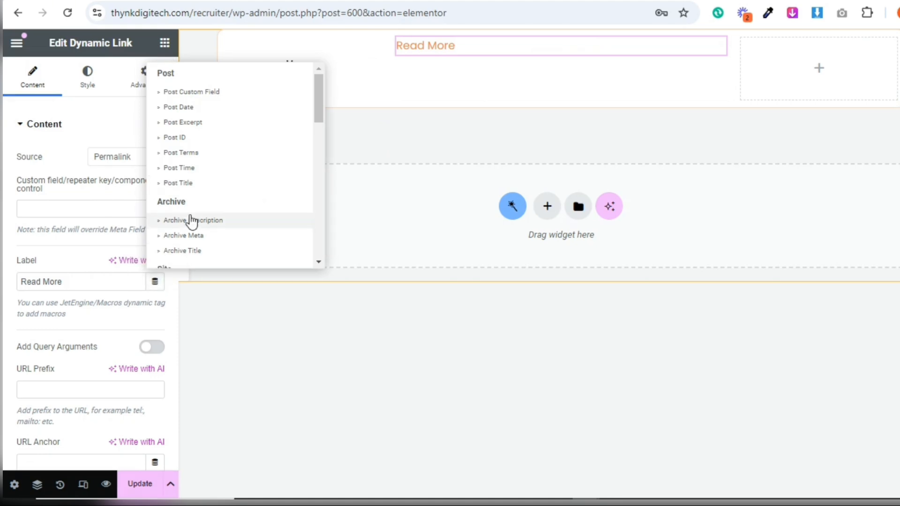
pyautogui.click(194, 183)
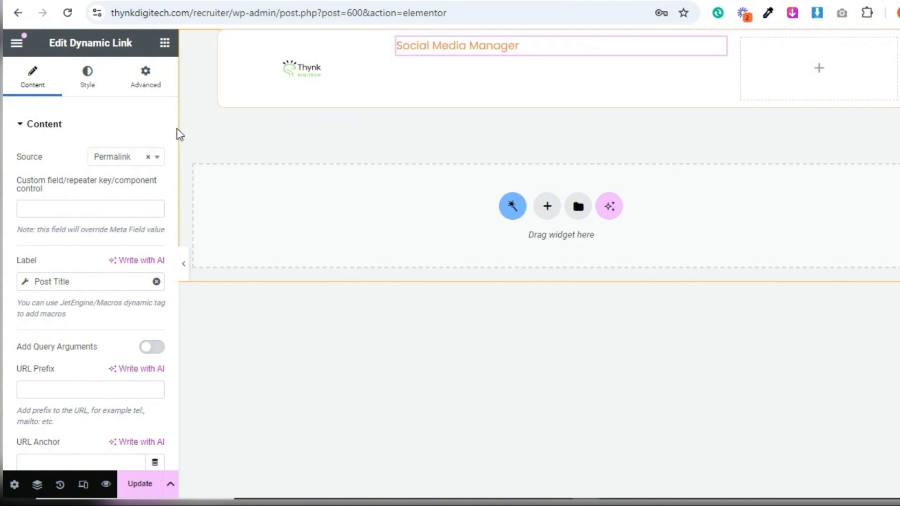
# Set the dynamic link's normal text colour to the global Theme Palette Color 4
pyautogui.click(104, 81)
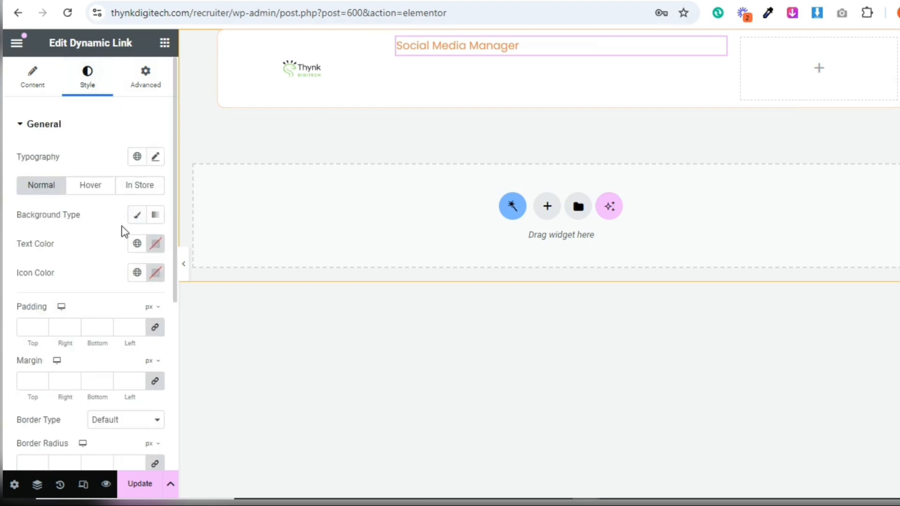
pyautogui.click(136, 244)
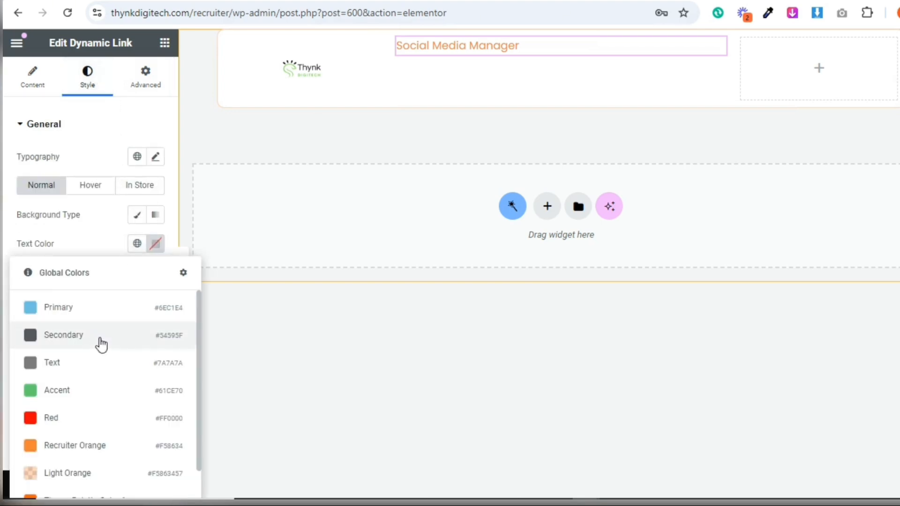
pyautogui.moveTo(197, 348); pyautogui.dragTo(199, 451)
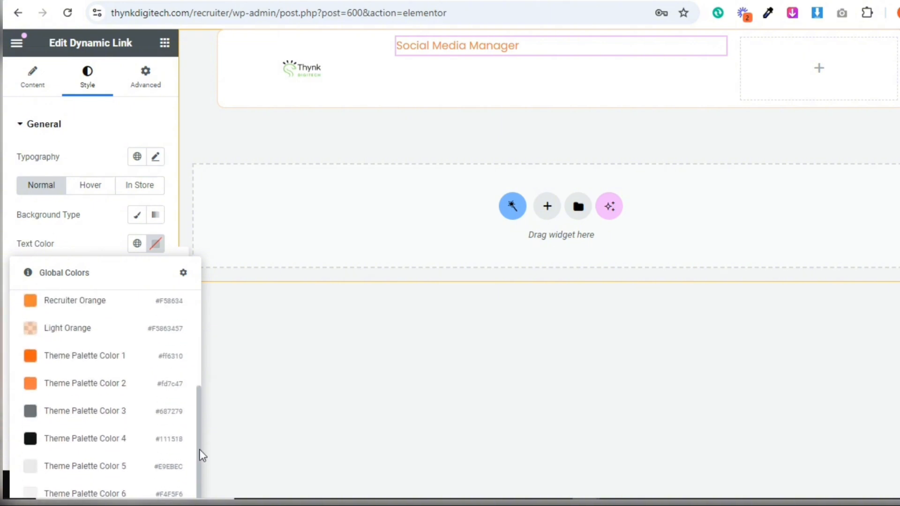
pyautogui.click(130, 443)
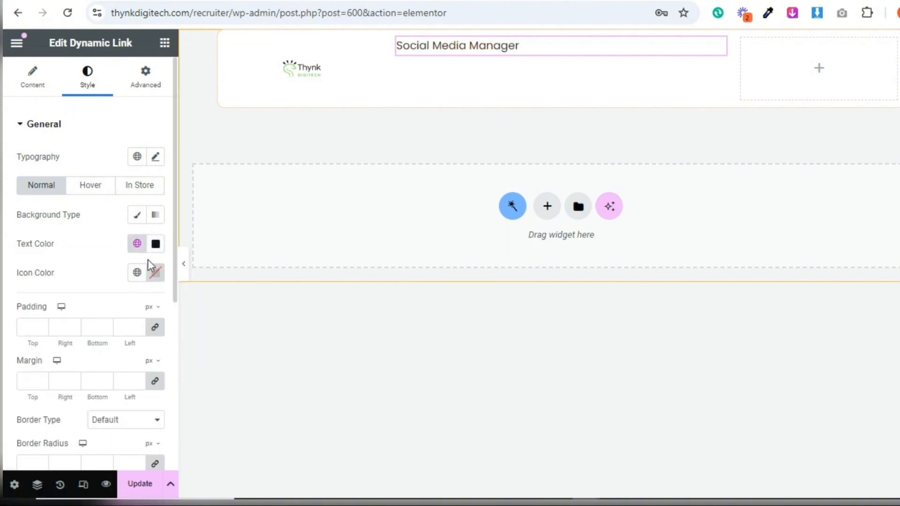
# Set the dynamic link's hover text colour to the global Recruiter Orange
pyautogui.click(104, 191)
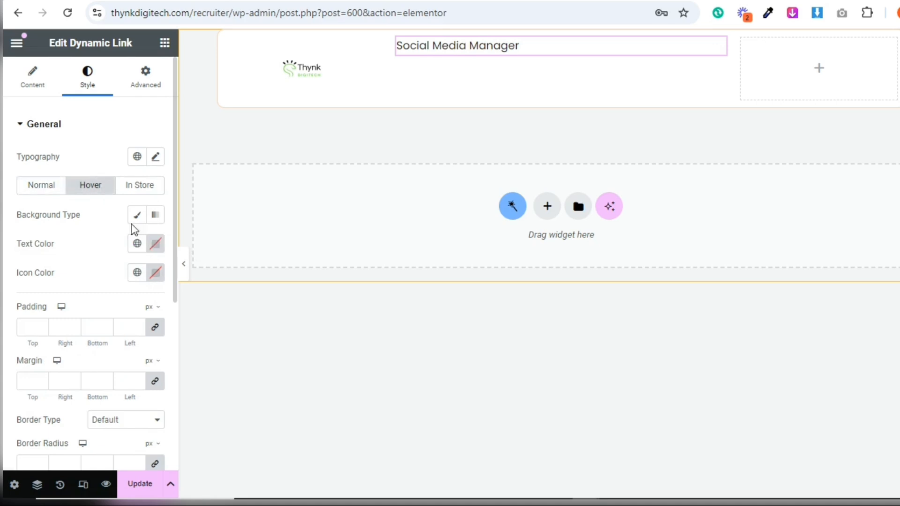
pyautogui.click(140, 272)
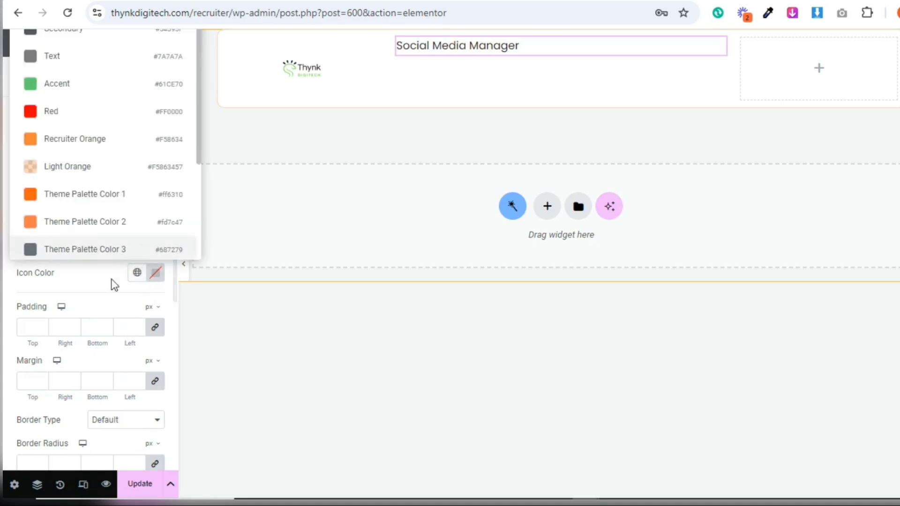
pyautogui.click(137, 272)
pyautogui.click(141, 248)
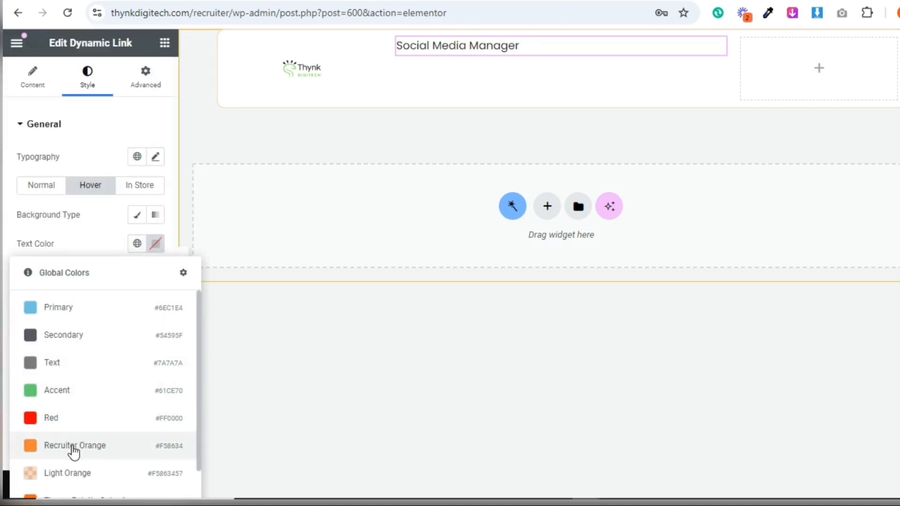
pyautogui.click(73, 448)
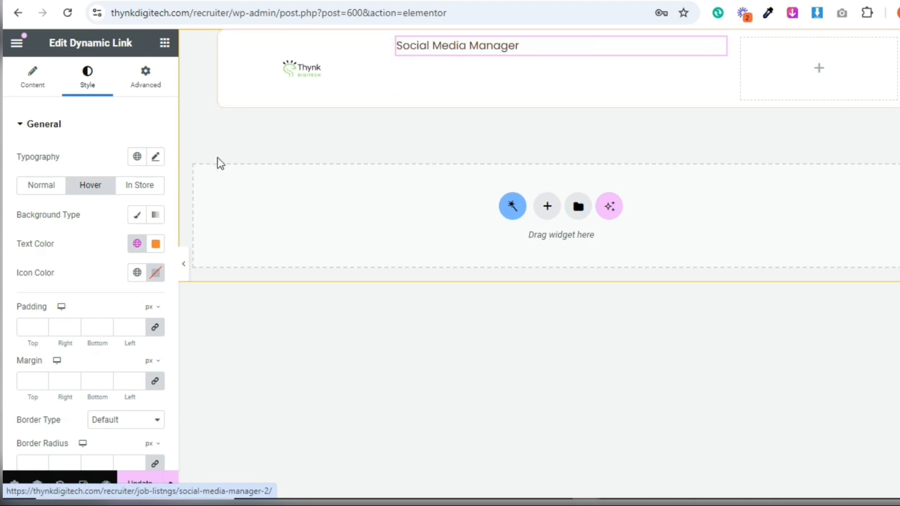
# Set the dynamic link's typography weight to 600 (Semi Bold)
pyautogui.click(157, 165)
pyautogui.click(121, 300)
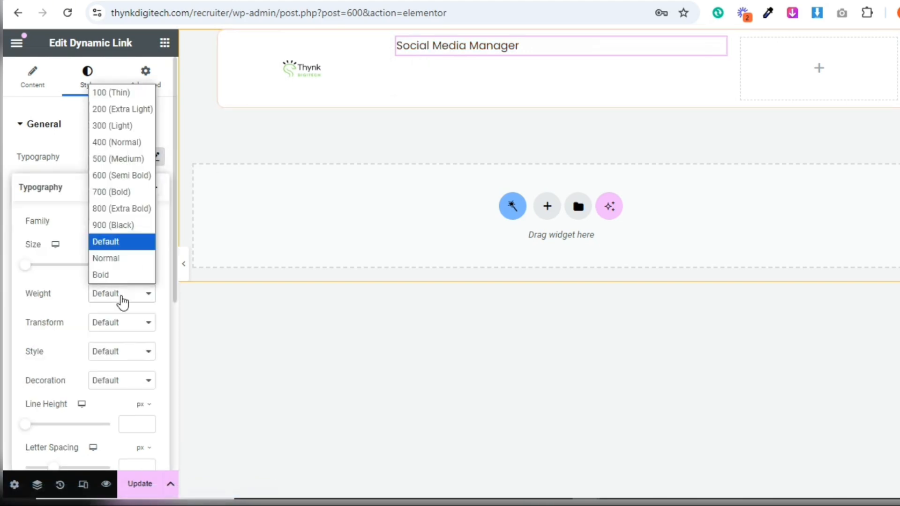
pyautogui.click(121, 175)
pyautogui.click(121, 174)
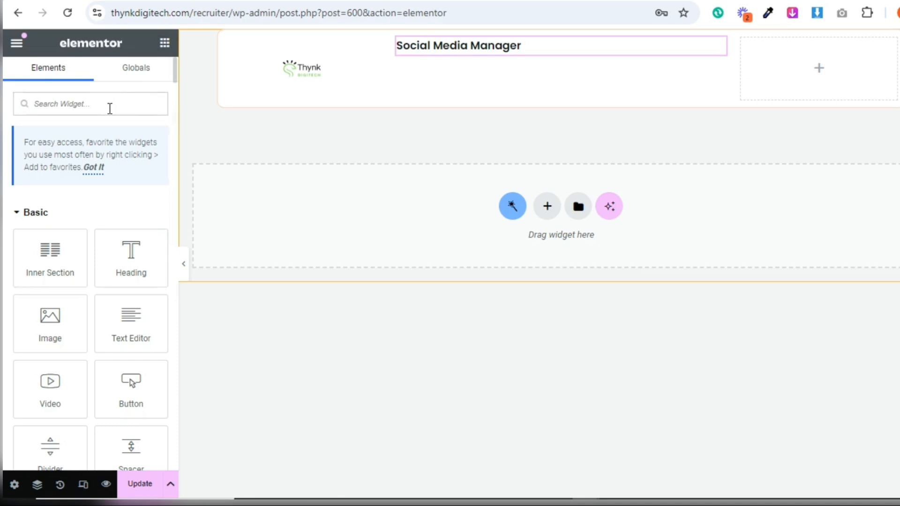
pyautogui.write('Dyna')
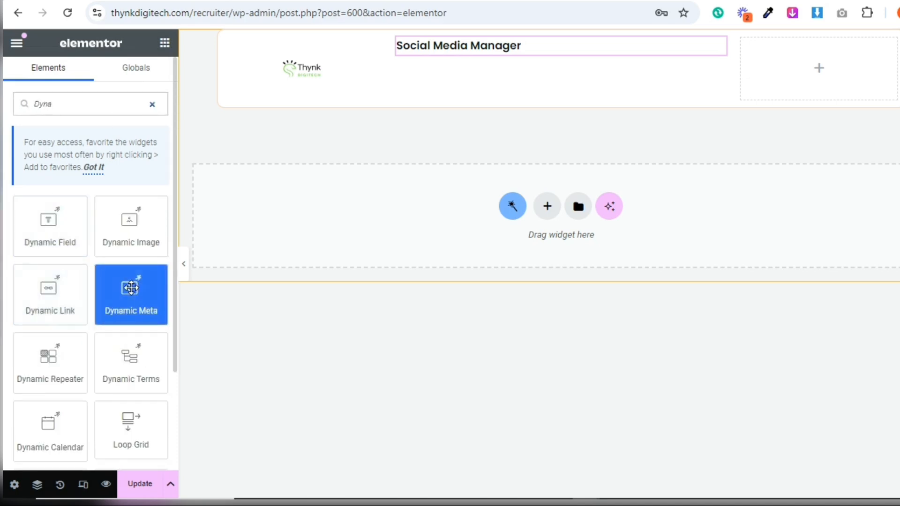
pyautogui.moveTo(194, 191); pyautogui.dragTo(424, 93)
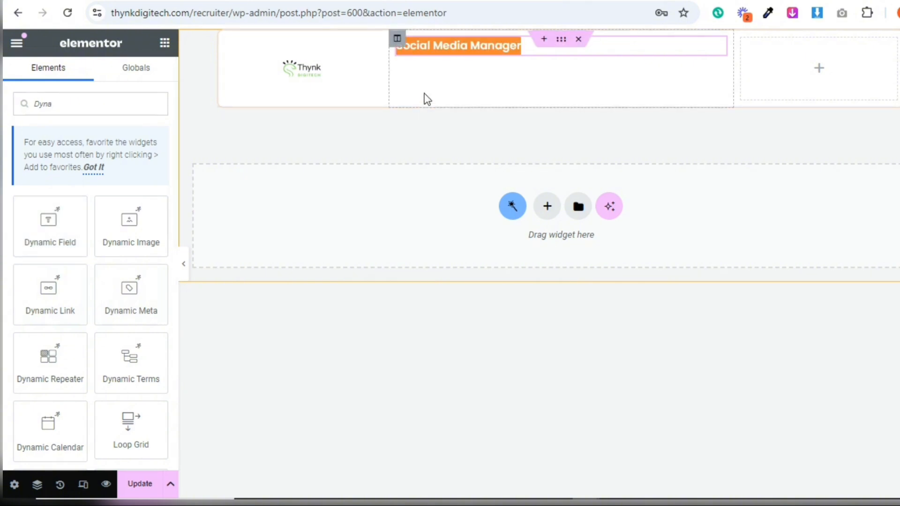
pyautogui.moveTo(87, 217); pyautogui.dragTo(488, 54)
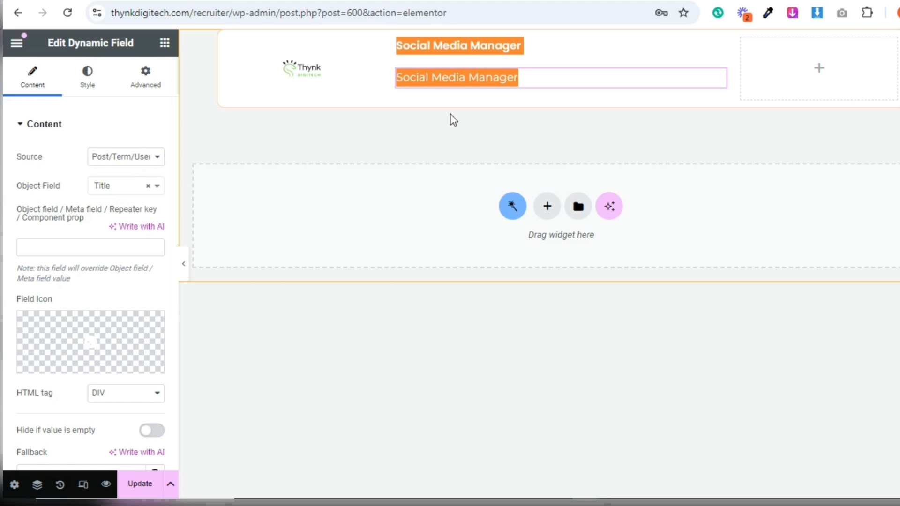
pyautogui.rightClick(541, 81)
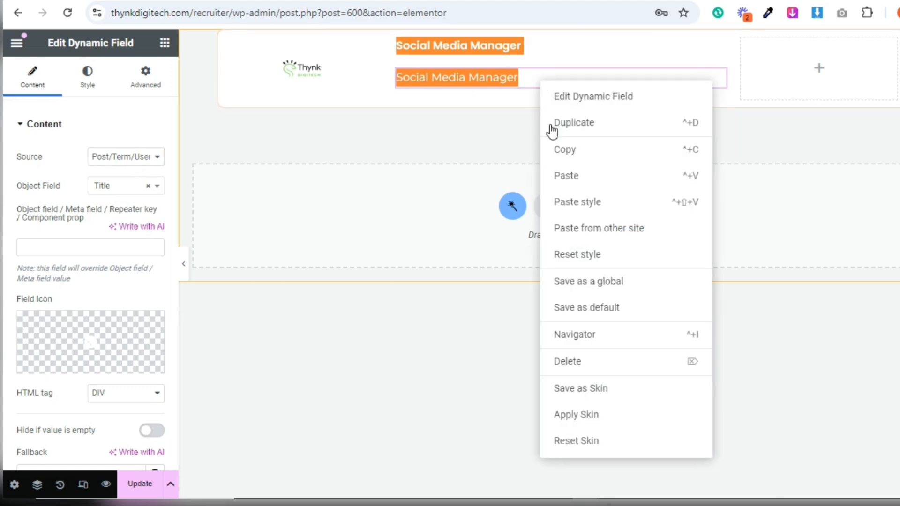
pyautogui.click(593, 362)
# Add a Dynamic Terms widget below the job title and set its taxonomy to Job Categories
pyautogui.click(104, 111)
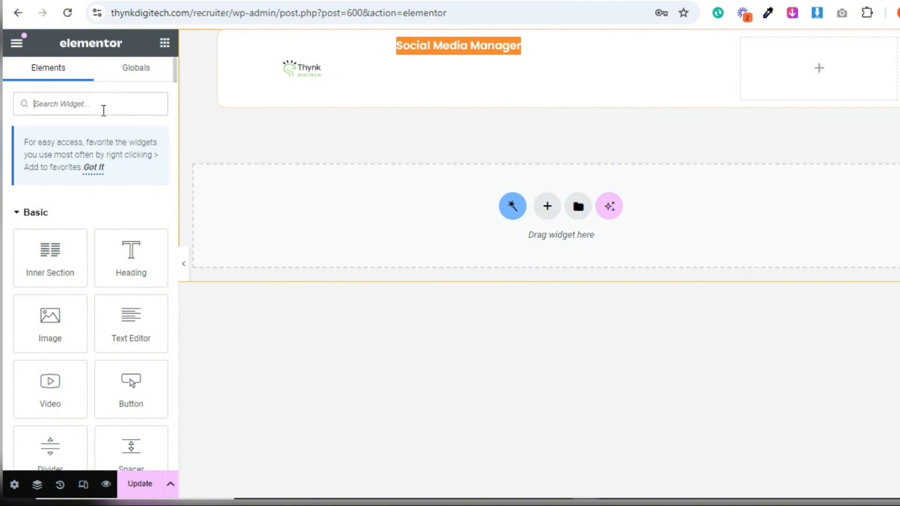
pyautogui.write('dyn')
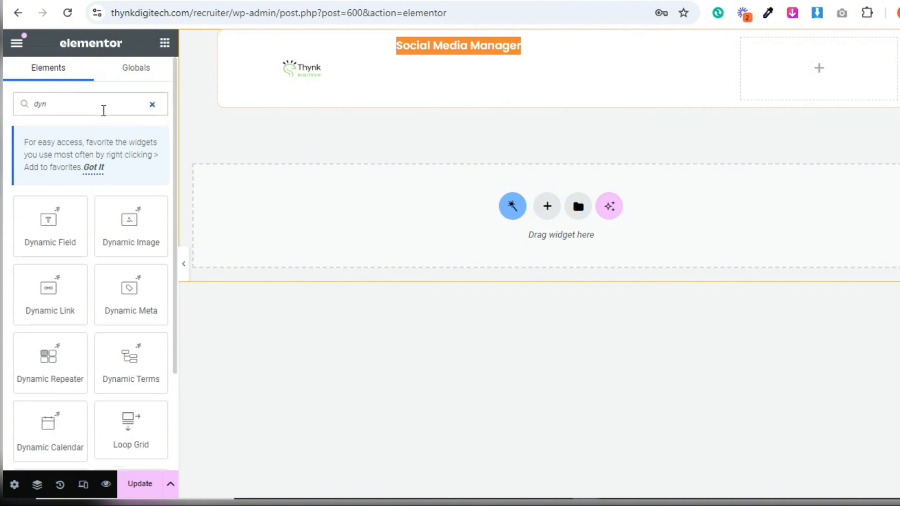
pyautogui.moveTo(129, 358); pyautogui.dragTo(453, 50)
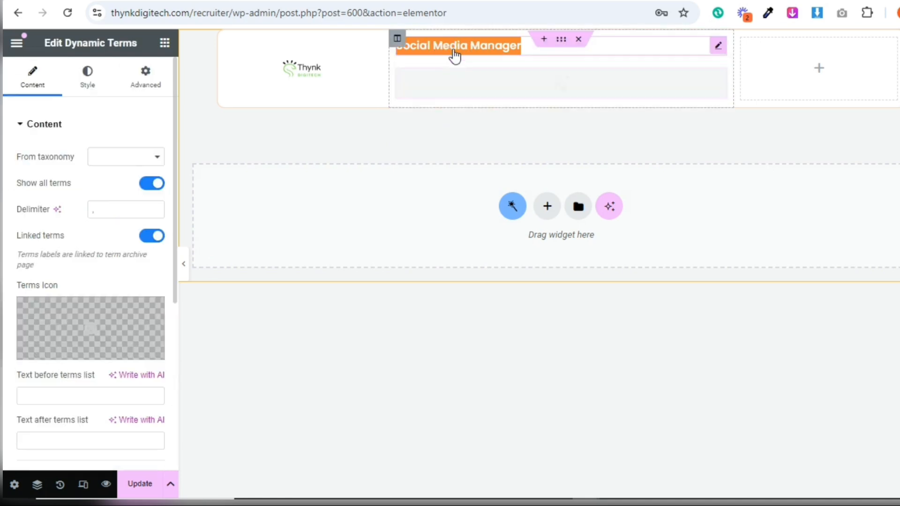
pyautogui.click(127, 159)
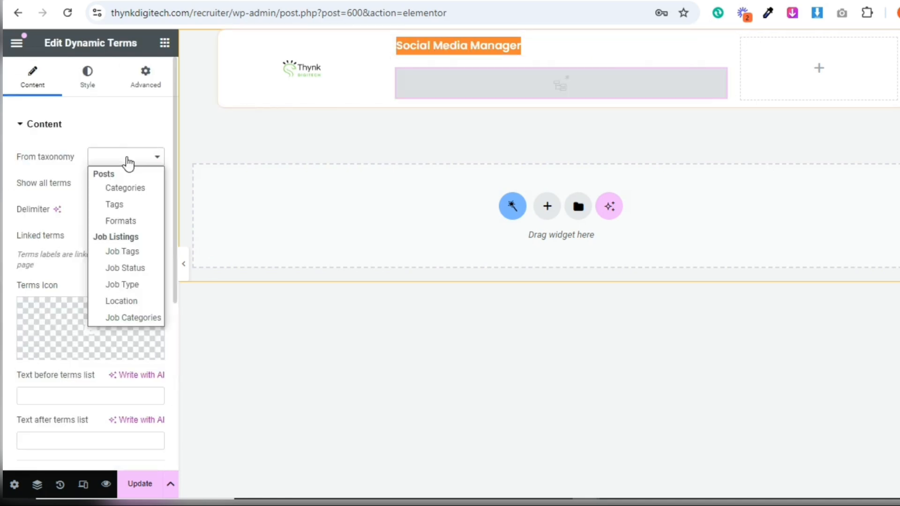
pyautogui.click(140, 312)
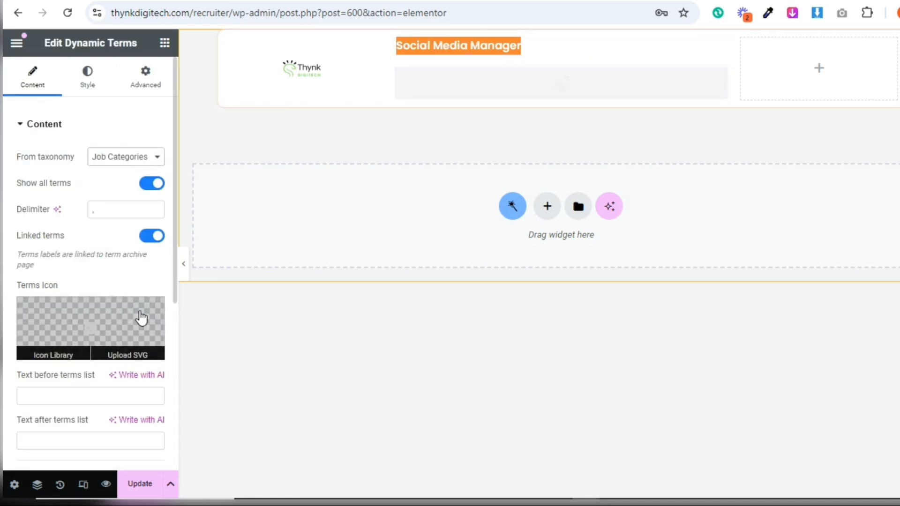
pyautogui.click(362, 89)
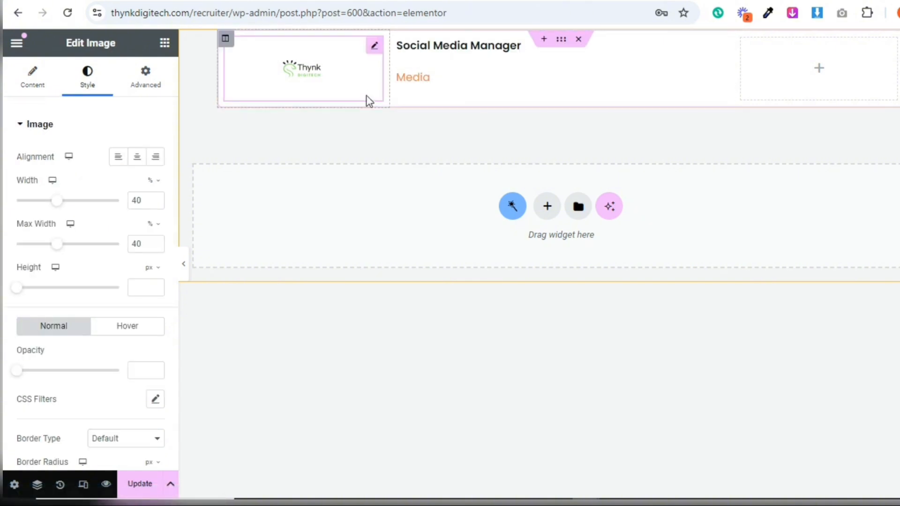
pyautogui.click(428, 88)
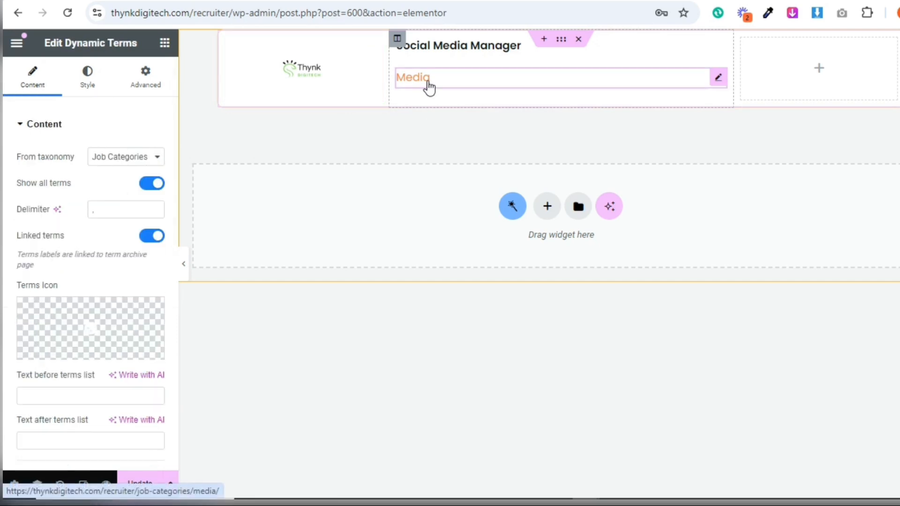
pyautogui.click(75, 96)
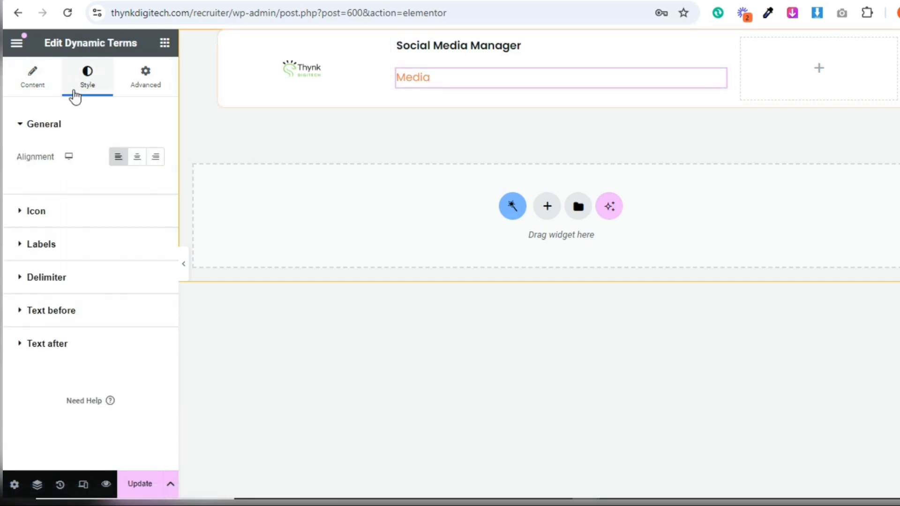
pyautogui.click(44, 93)
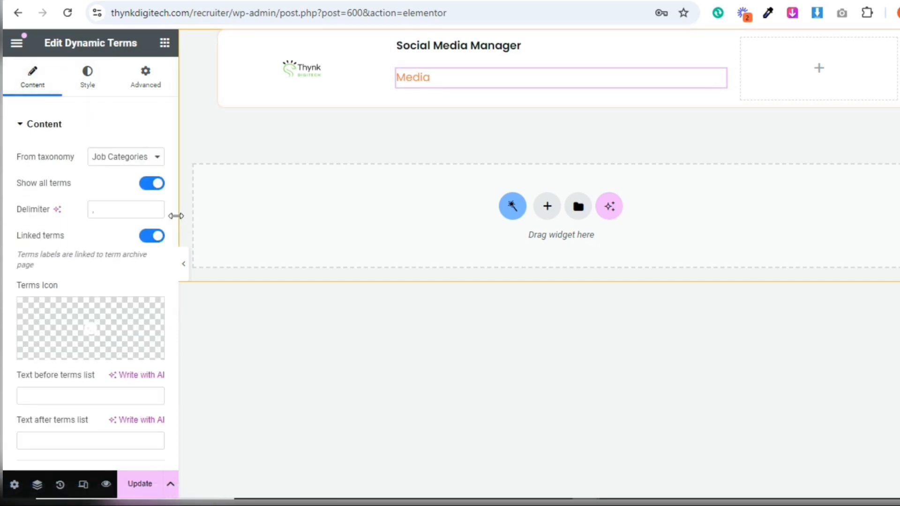
pyautogui.moveTo(174, 216); pyautogui.dragTo(173, 223)
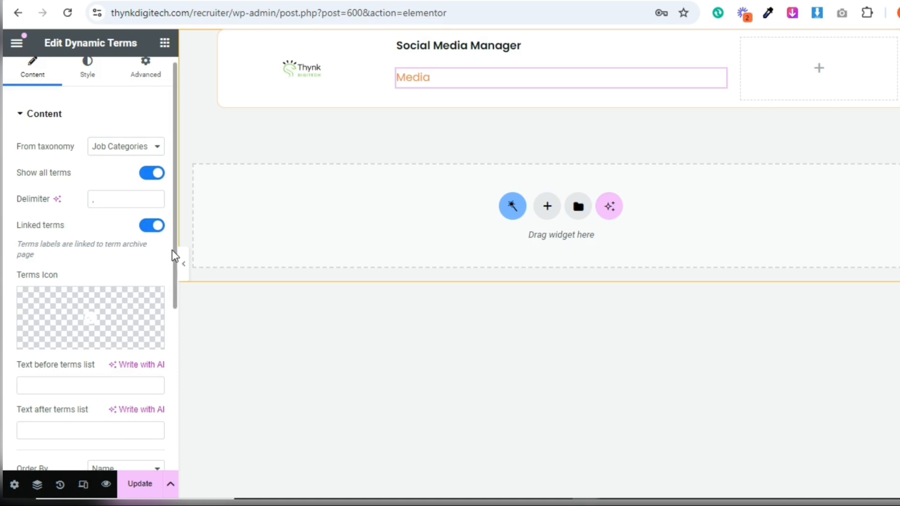
pyautogui.scroll(-5, 173, 258)
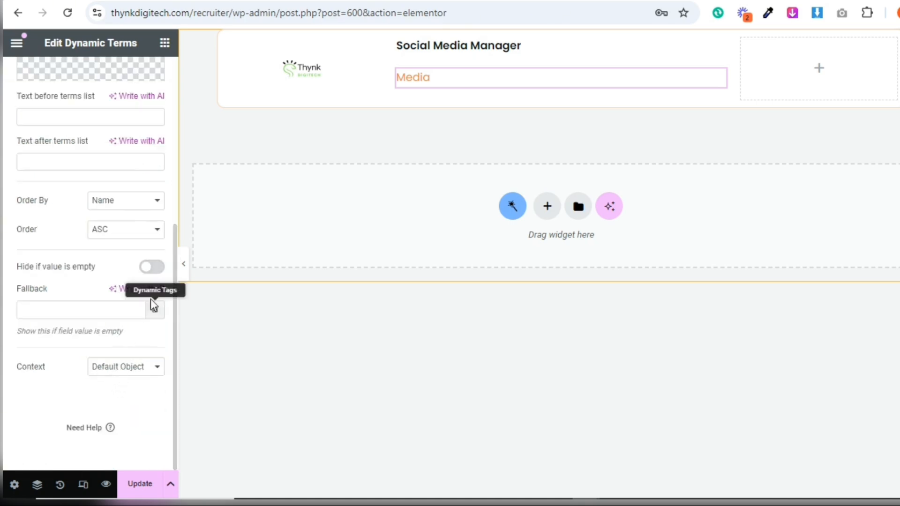
pyautogui.scroll(6, 172, 188)
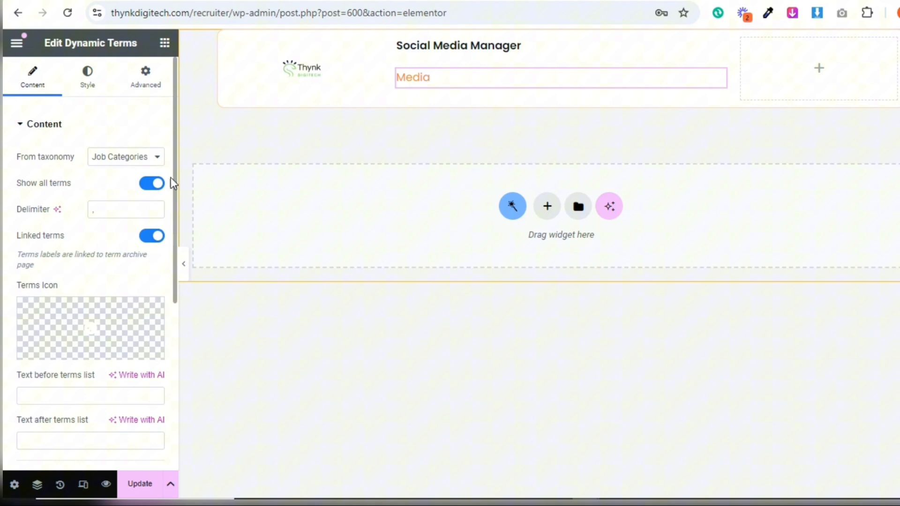
# Set the normal text colour of the job category terms' labels to the global Text colour
pyautogui.click(89, 83)
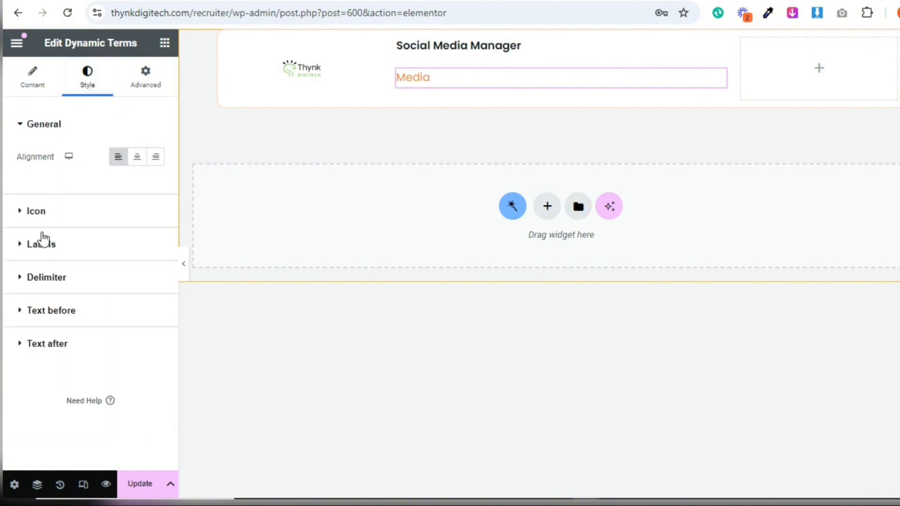
pyautogui.click(41, 280)
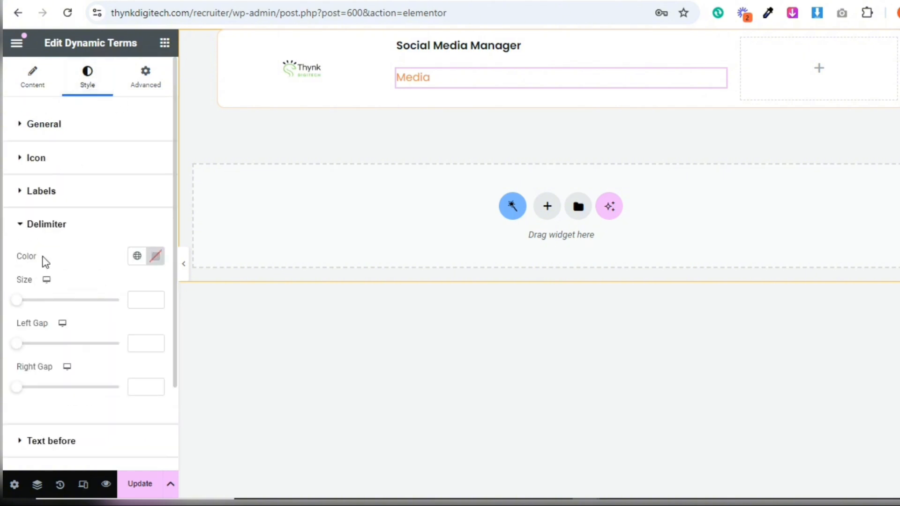
pyautogui.click(65, 199)
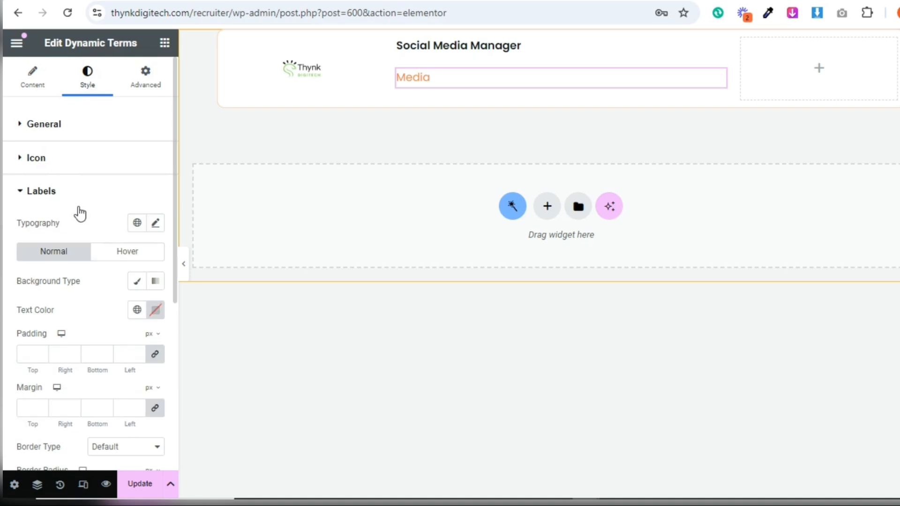
pyautogui.click(136, 311)
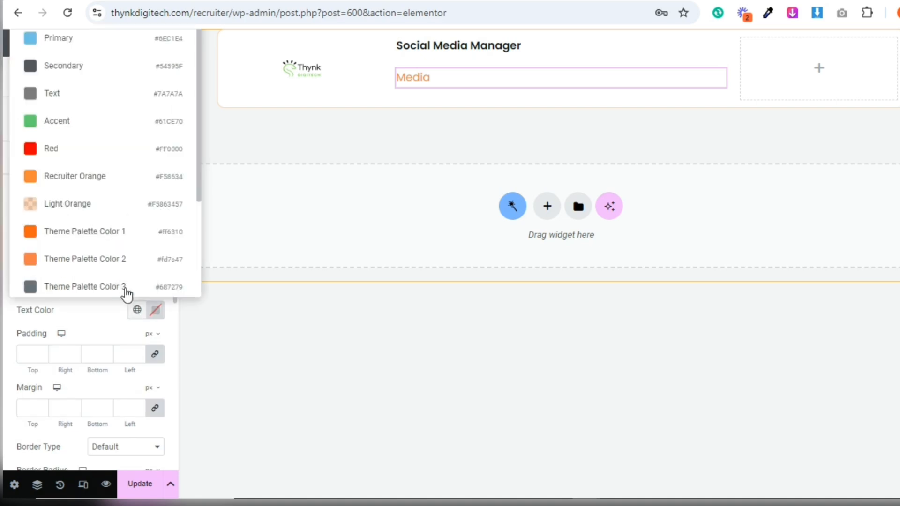
pyautogui.click(86, 101)
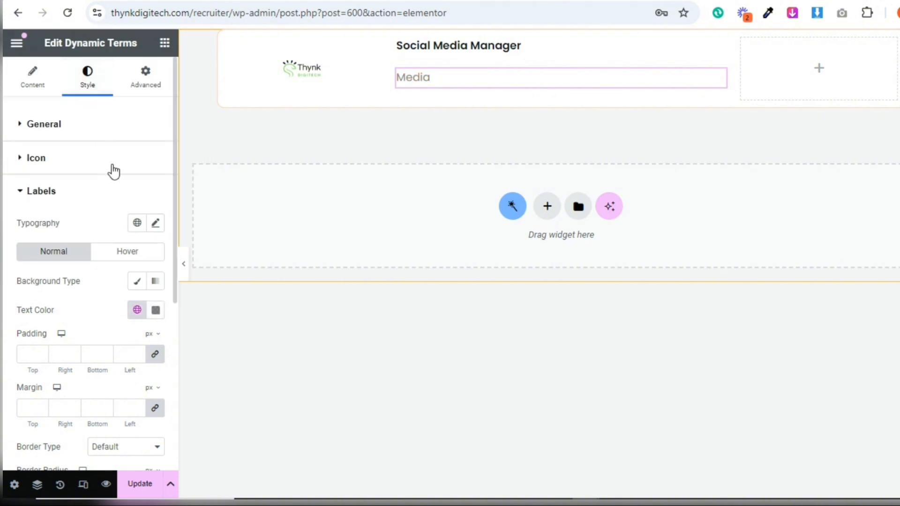
# Set the job category labels' typography to size 12 px and weight 500 (Medium)
pyautogui.click(151, 191)
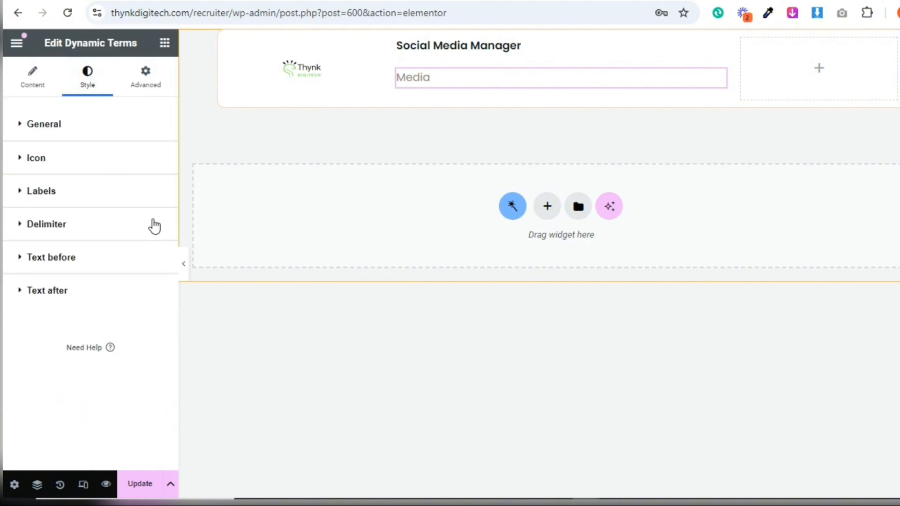
pyautogui.click(154, 223)
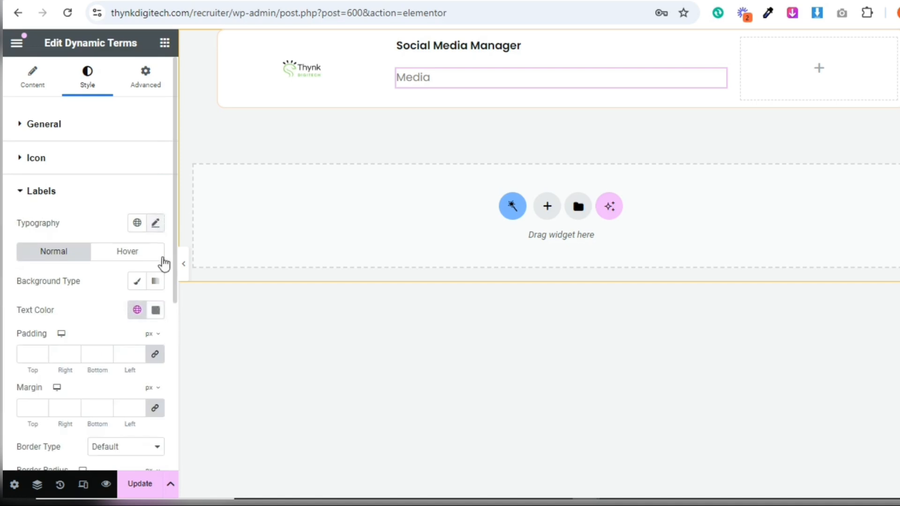
pyautogui.click(155, 224)
pyautogui.click(127, 333)
pyautogui.write('12')
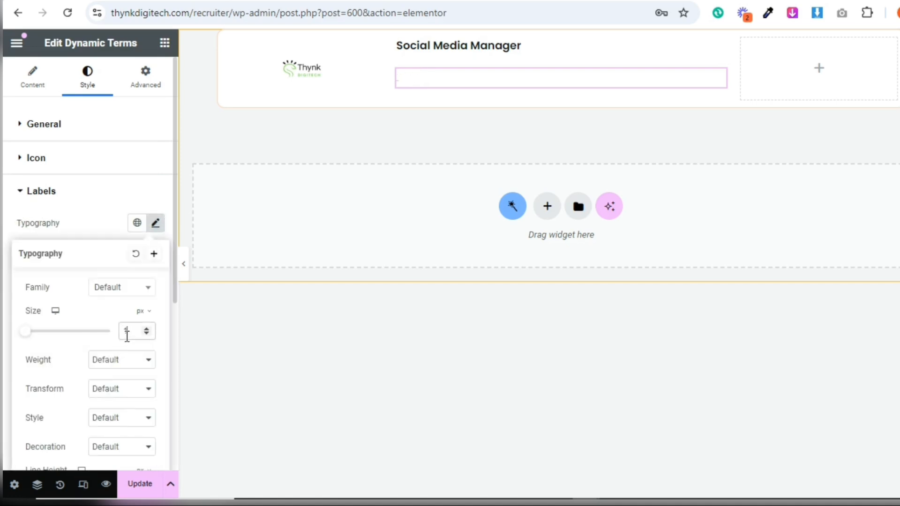
pyautogui.click(122, 361)
pyautogui.click(123, 227)
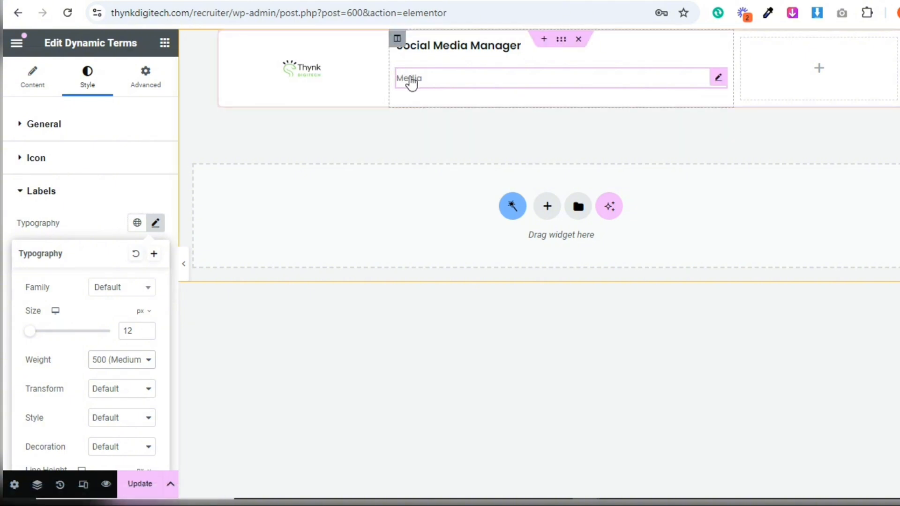
# Set the hover text colour of the job category labels to the global Recruiter Orange
pyautogui.click(82, 190)
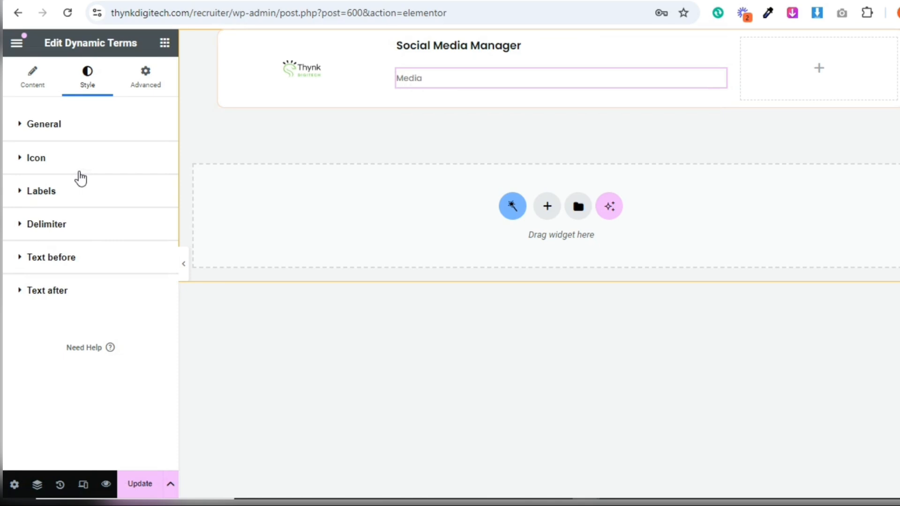
pyautogui.click(63, 134)
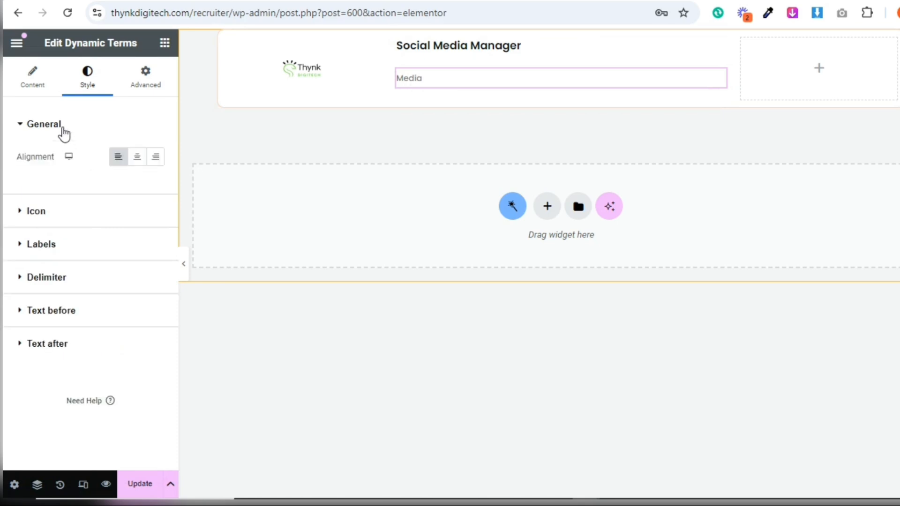
pyautogui.click(59, 242)
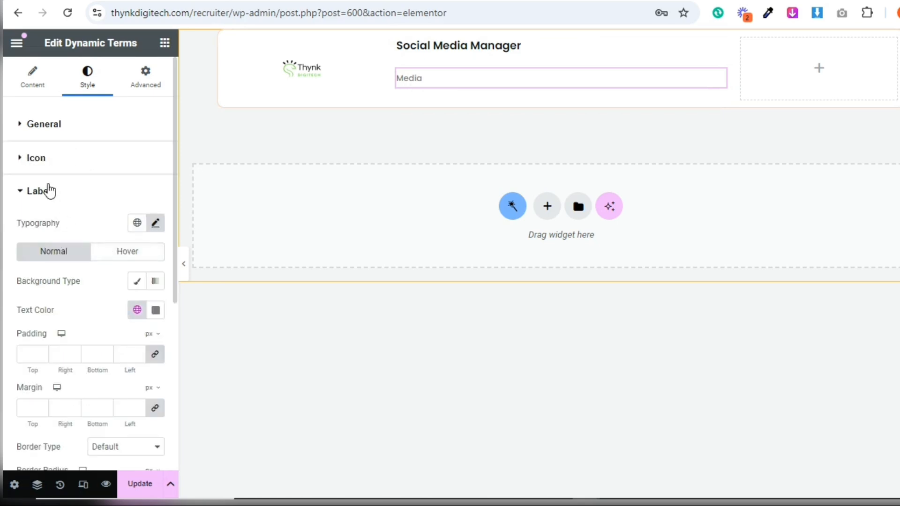
pyautogui.click(109, 254)
pyautogui.click(137, 310)
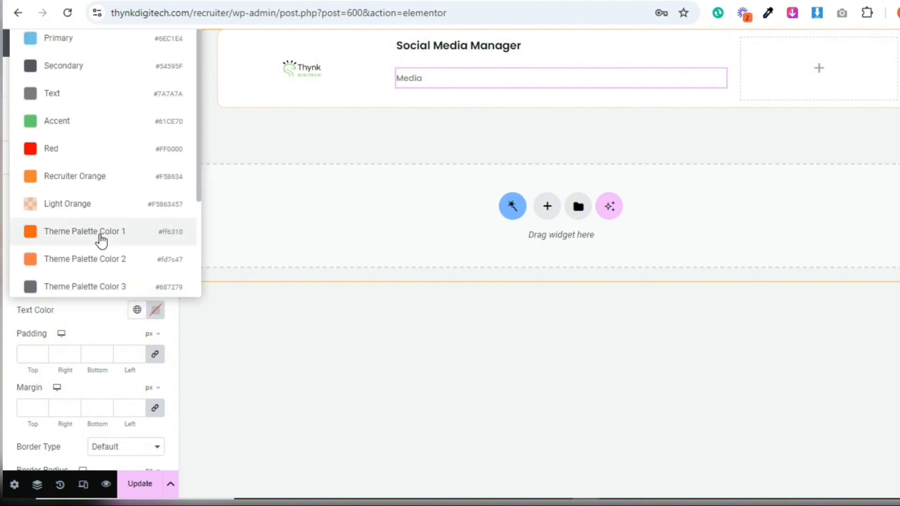
pyautogui.click(96, 183)
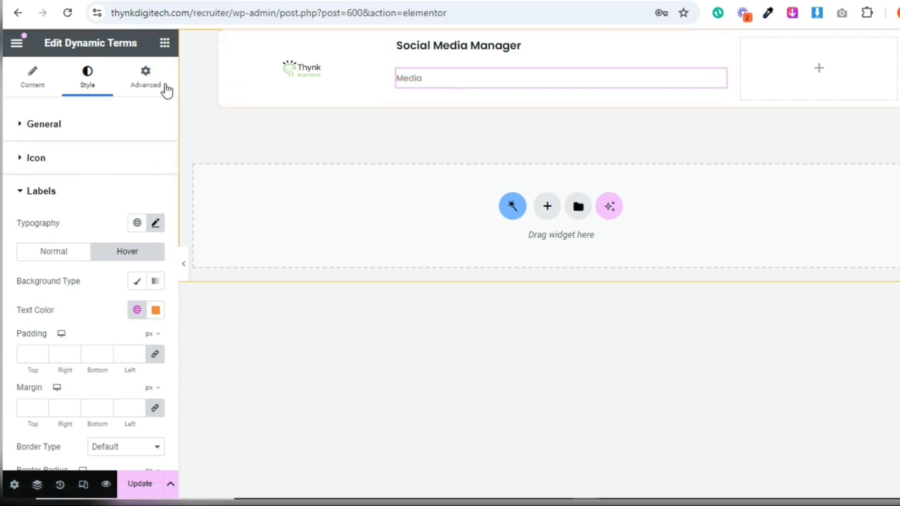
# Set the job category terms widget's width to Inline (auto) and its right margin to 10 px, with the other margins at 0
pyautogui.click(151, 84)
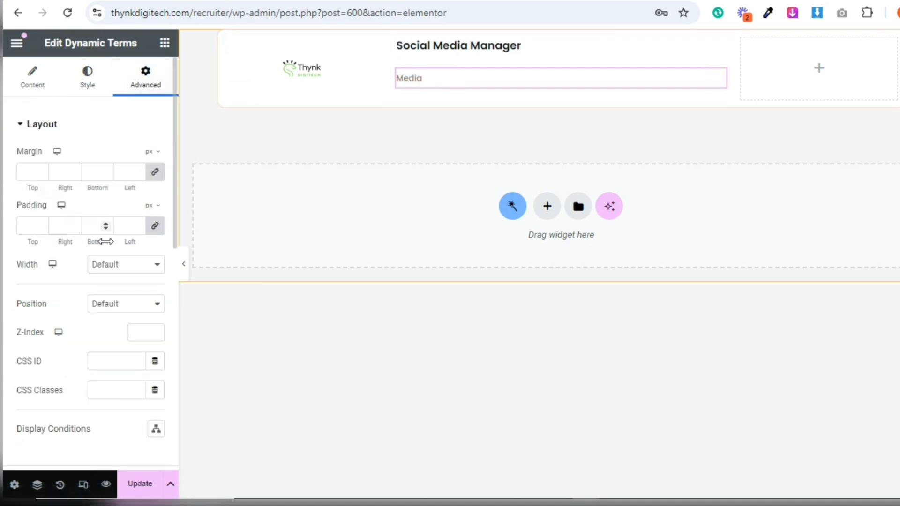
pyautogui.click(106, 267)
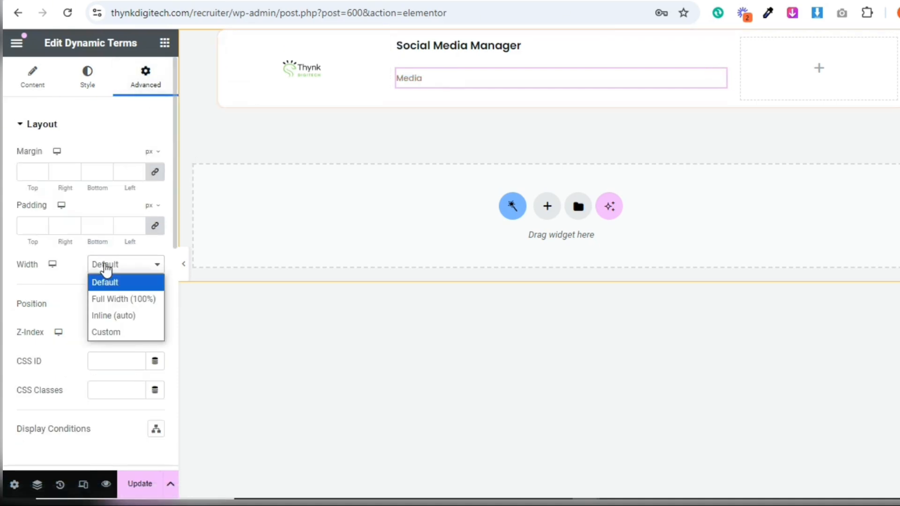
pyautogui.click(109, 316)
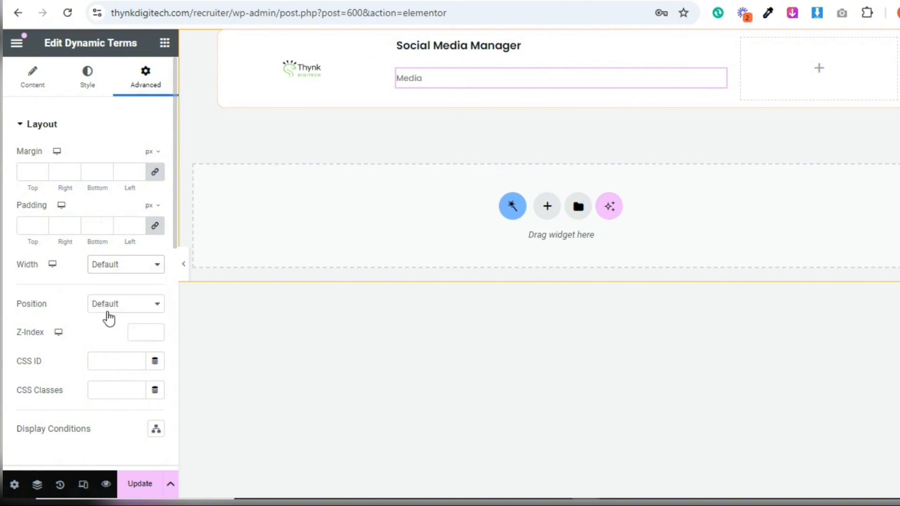
pyautogui.click(157, 174)
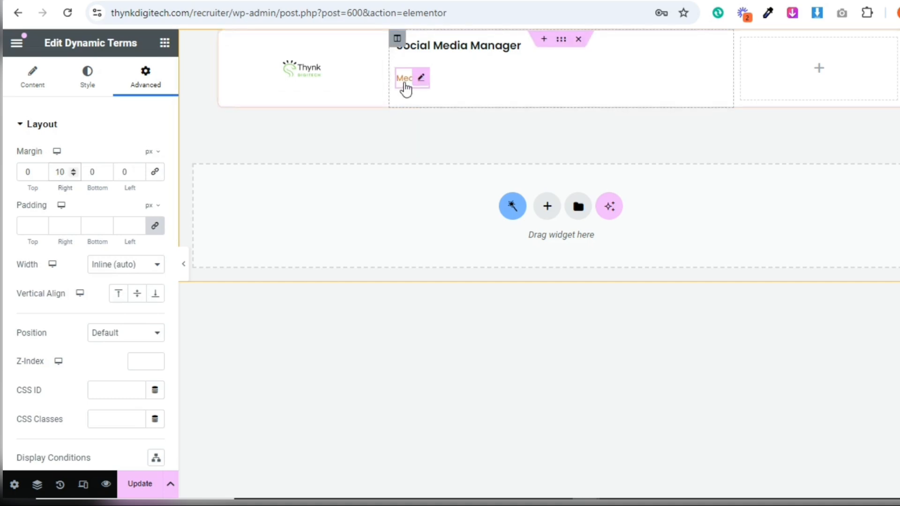
# Duplicate the job category terms widget and set the copy's taxonomy to Location
pyautogui.rightClick(424, 84)
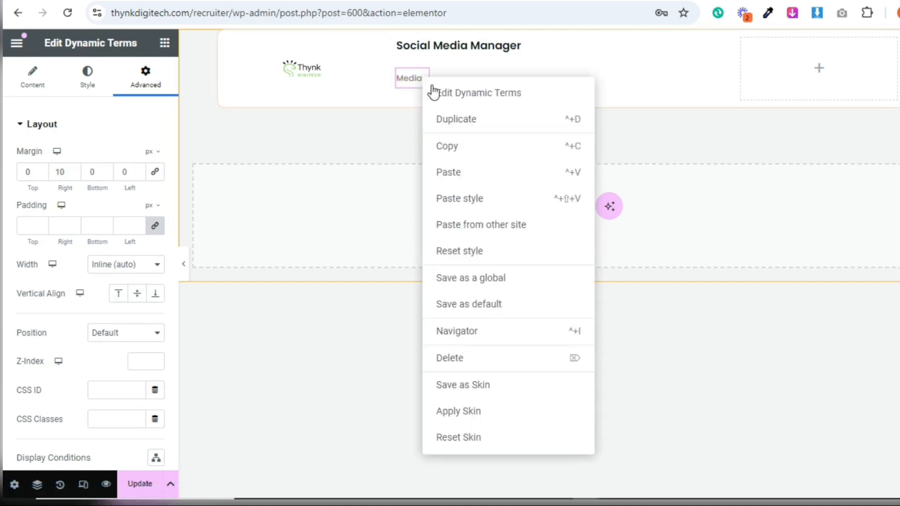
pyautogui.click(447, 119)
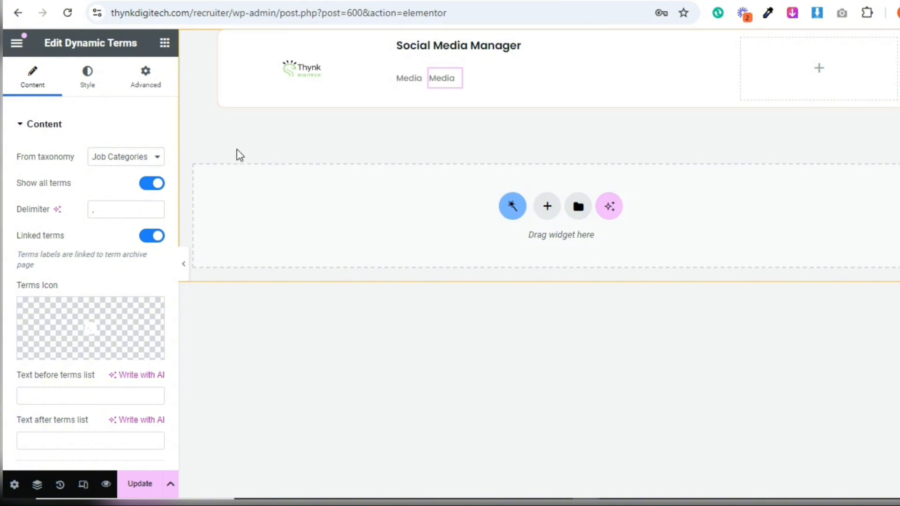
pyautogui.click(141, 165)
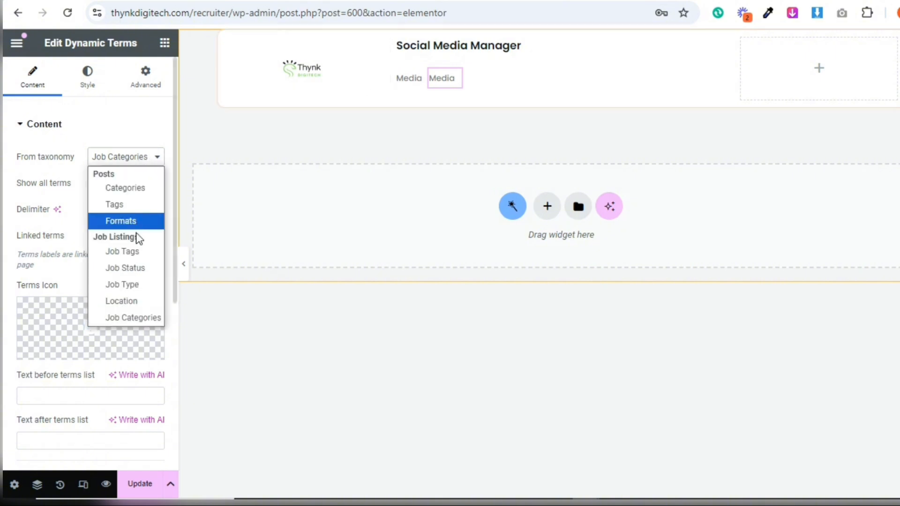
pyautogui.click(135, 297)
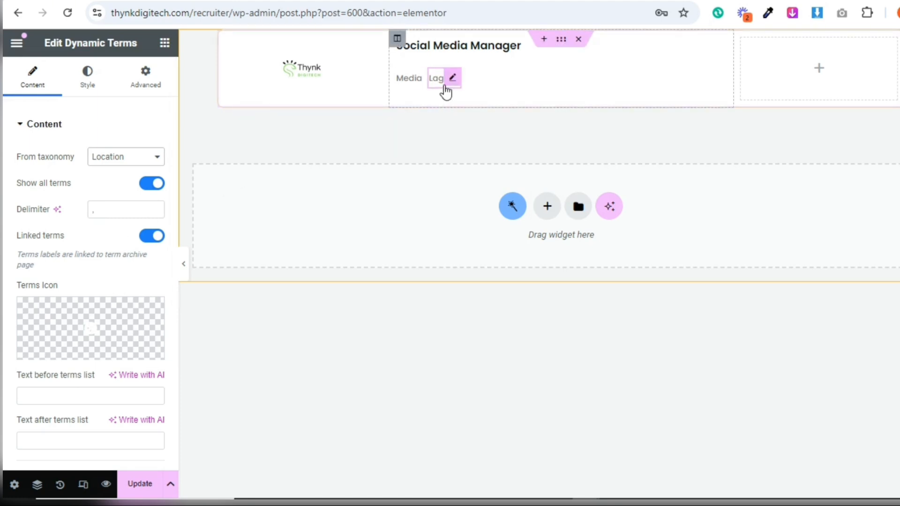
# Find the Archive icon with the filter "arch" and insert it as the job category terms' icon
pyautogui.click(422, 84)
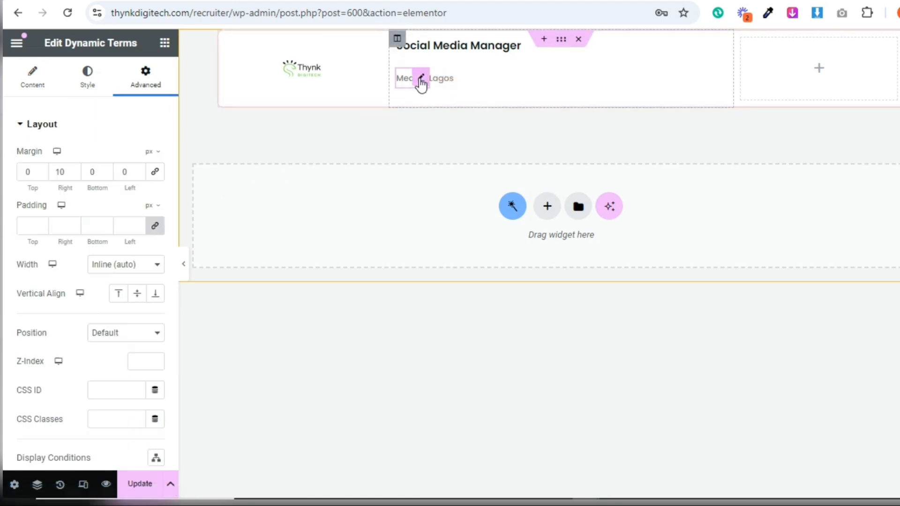
pyautogui.click(37, 93)
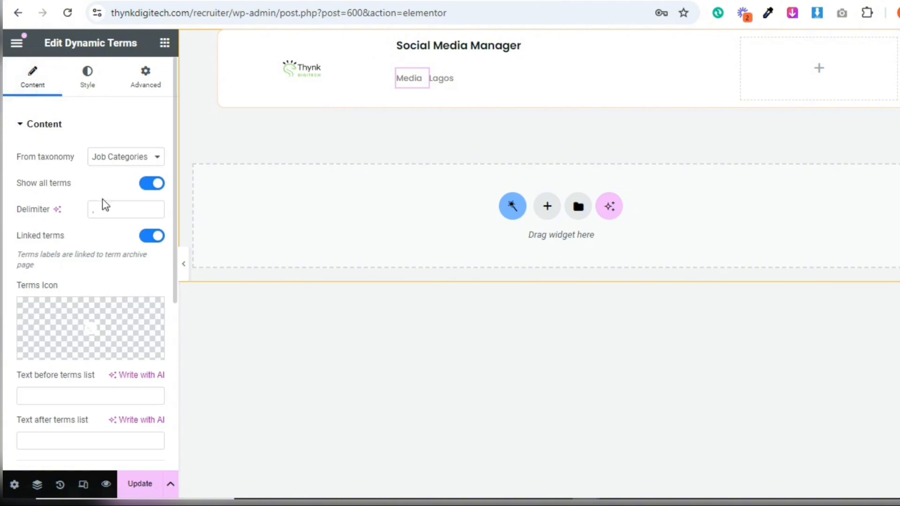
pyautogui.click(84, 332)
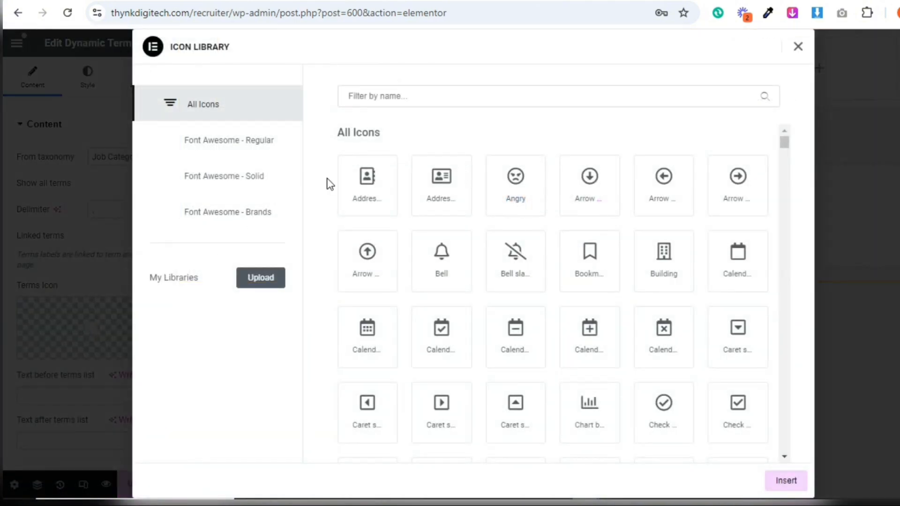
pyautogui.click(410, 98)
pyautogui.write('a')
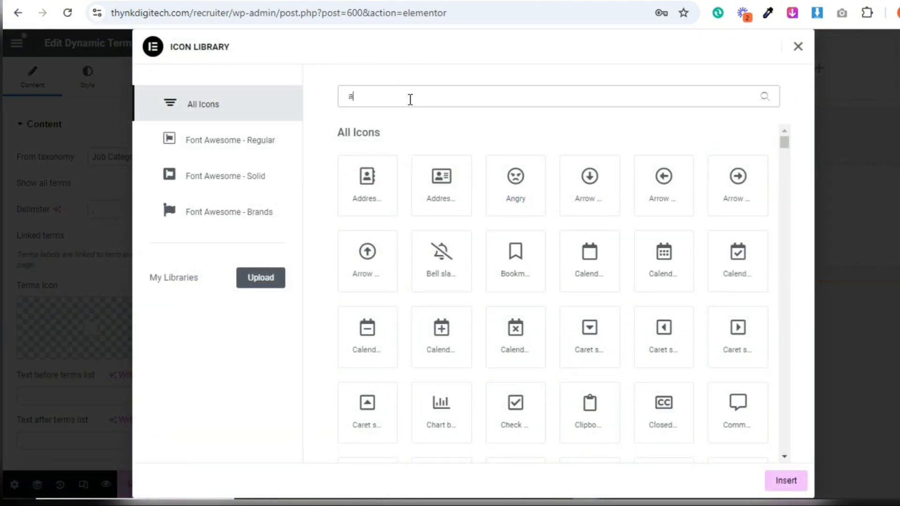
pyautogui.write('rch')
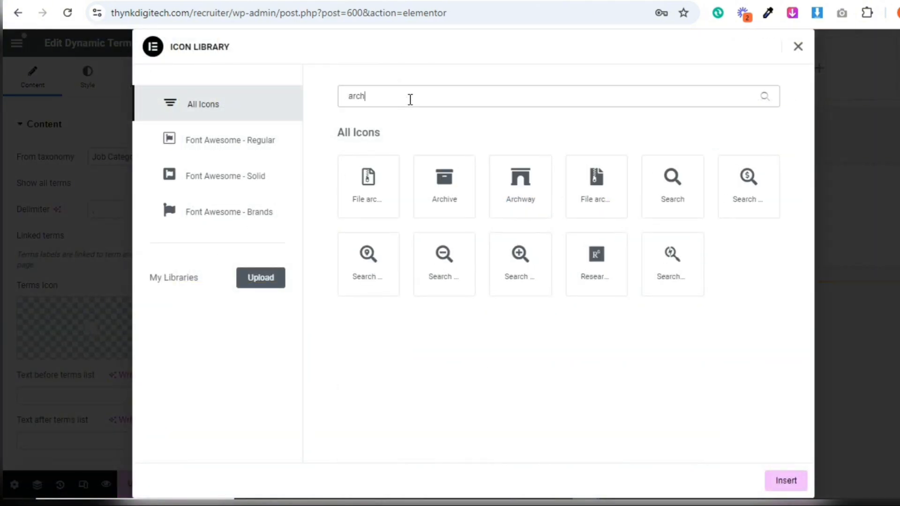
pyautogui.click(449, 206)
pyautogui.click(786, 482)
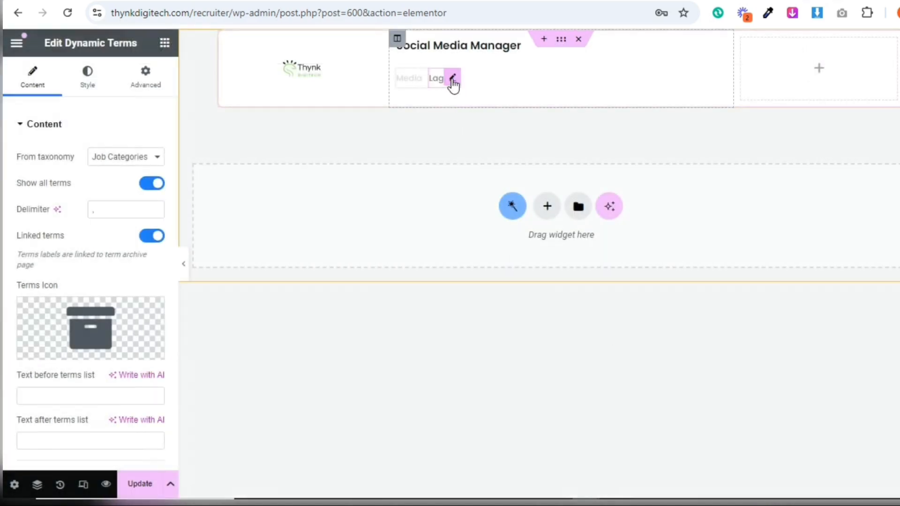
# Filter the icon library by "map" and insert the map marker with a hole as the location terms' icon
pyautogui.click(453, 84)
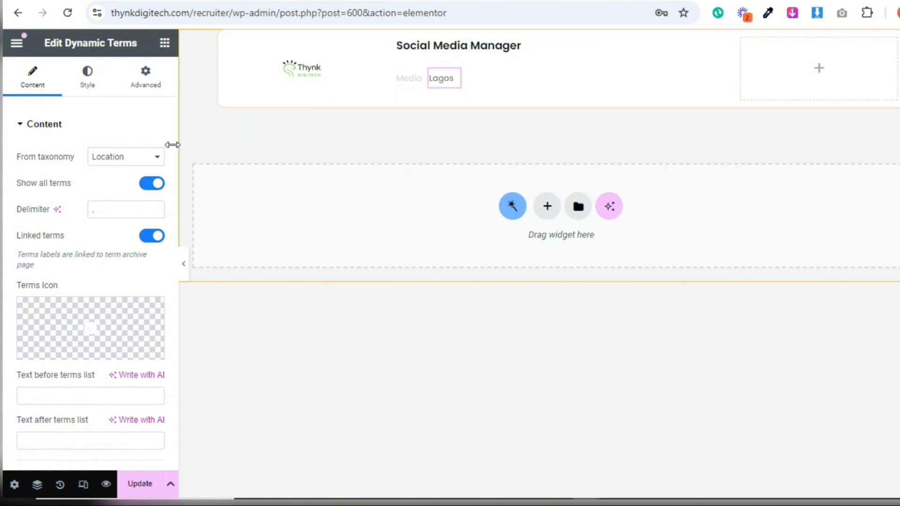
pyautogui.click(109, 326)
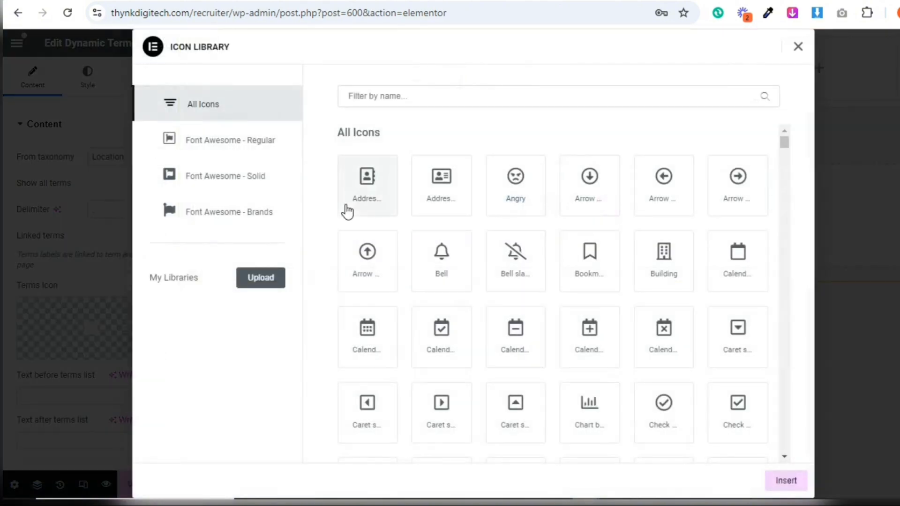
pyautogui.click(422, 101)
pyautogui.write('map')
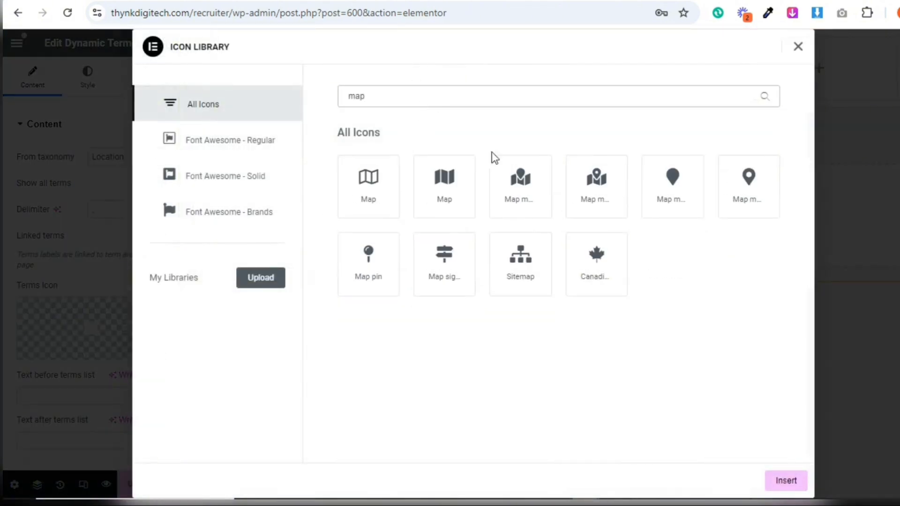
pyautogui.click(729, 187)
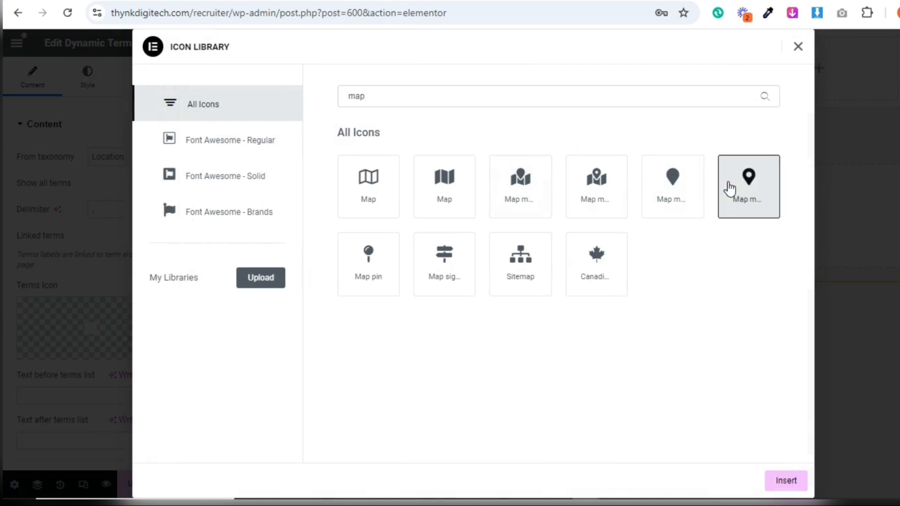
pyautogui.click(786, 481)
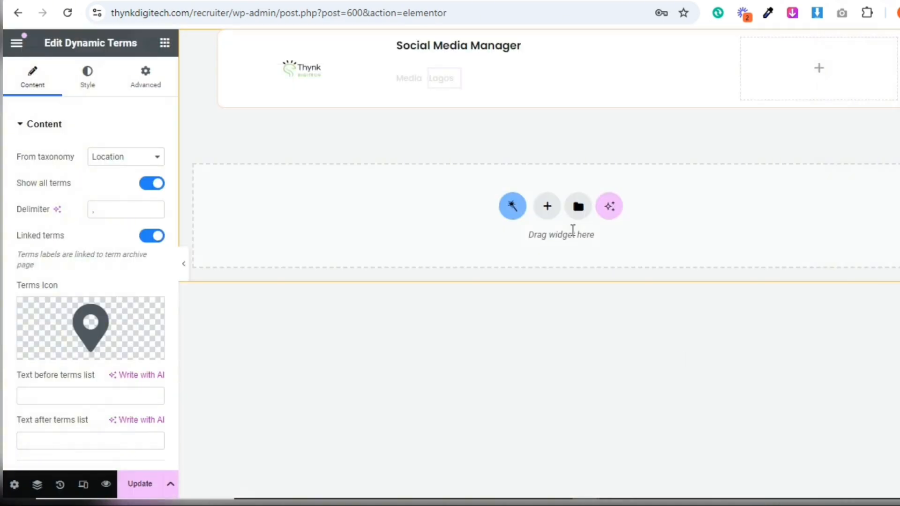
# Set the location terms widget's left margin to 10 px and update the template
pyautogui.click(152, 89)
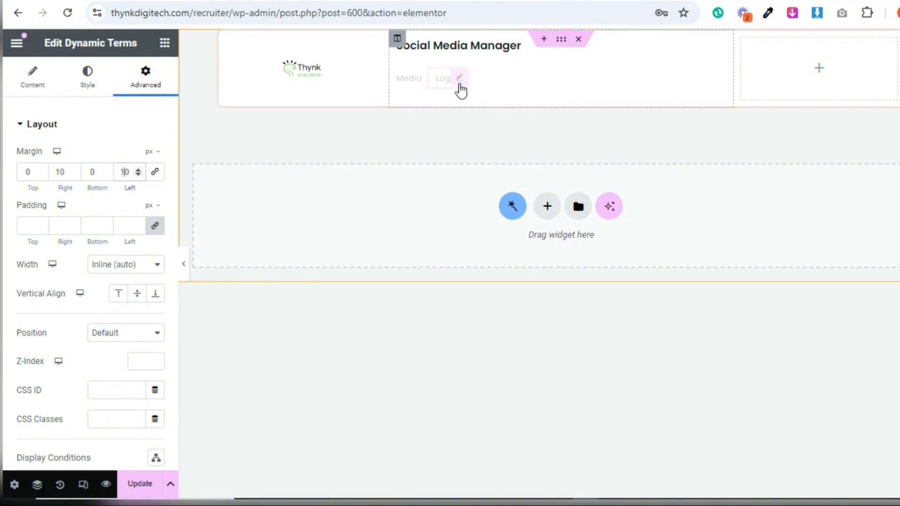
pyautogui.click(140, 494)
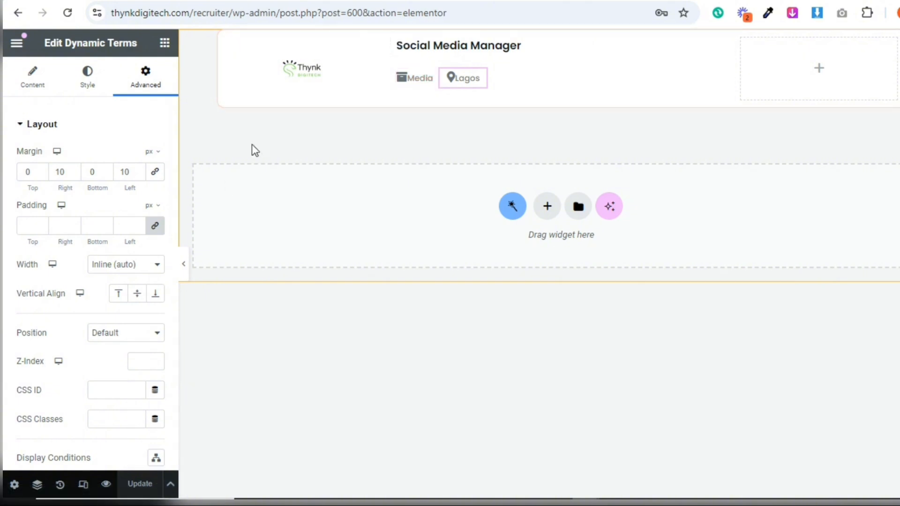
# Set the job category terms' icon gap to 11 and icon size to 13
pyautogui.click(427, 84)
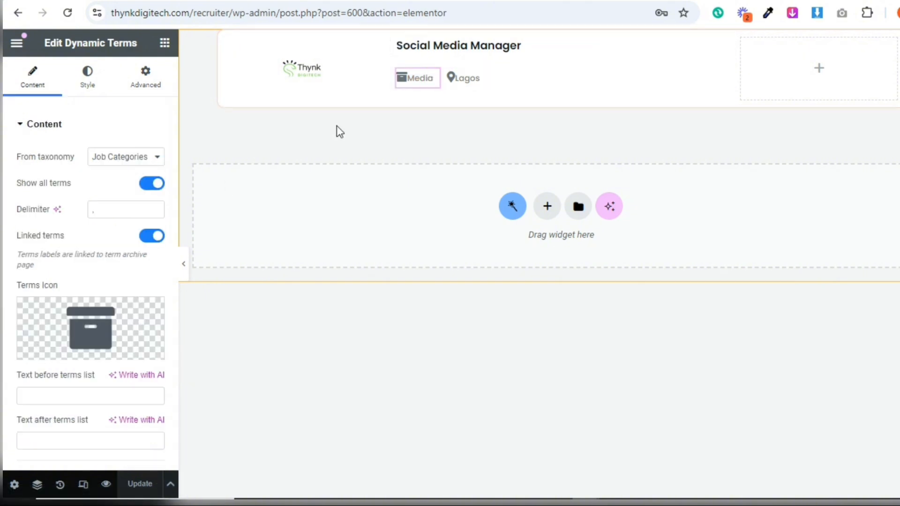
pyautogui.click(89, 82)
pyautogui.click(62, 212)
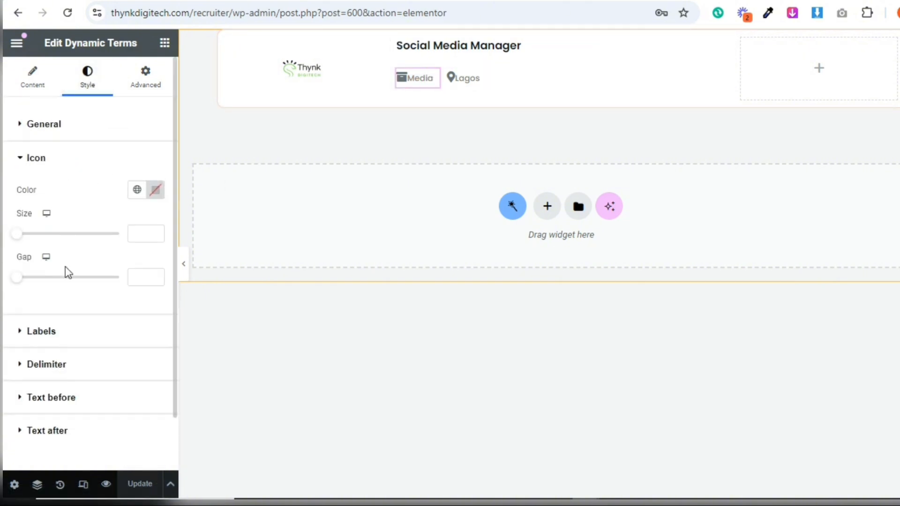
pyautogui.moveTo(21, 279); pyautogui.dragTo(32, 283)
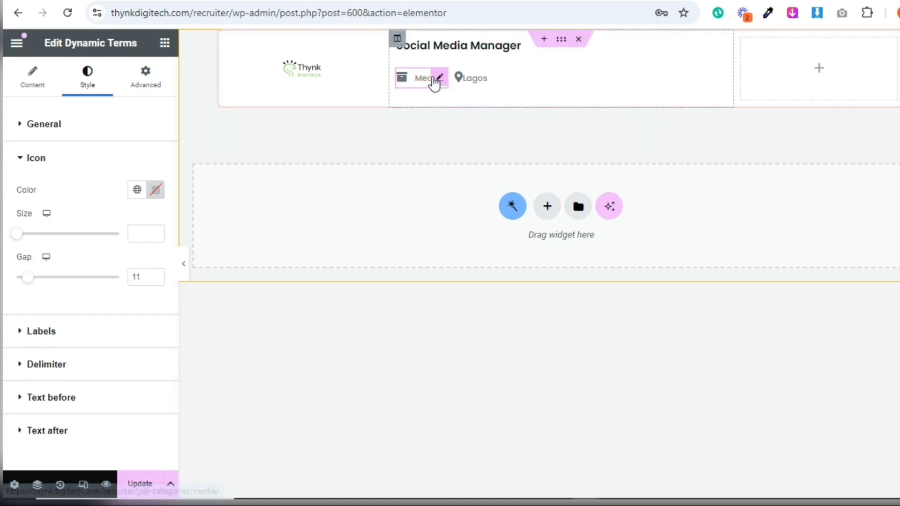
pyautogui.click(131, 236)
pyautogui.write('1')
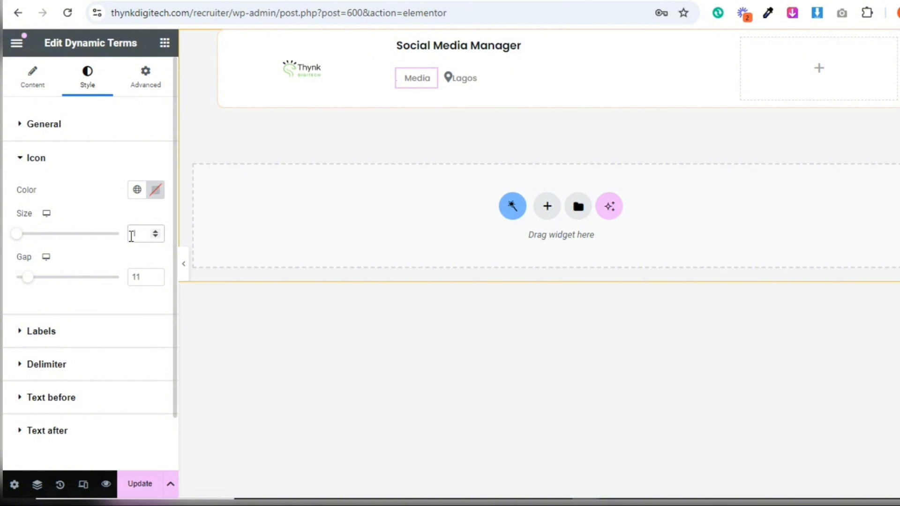
pyautogui.write('2')
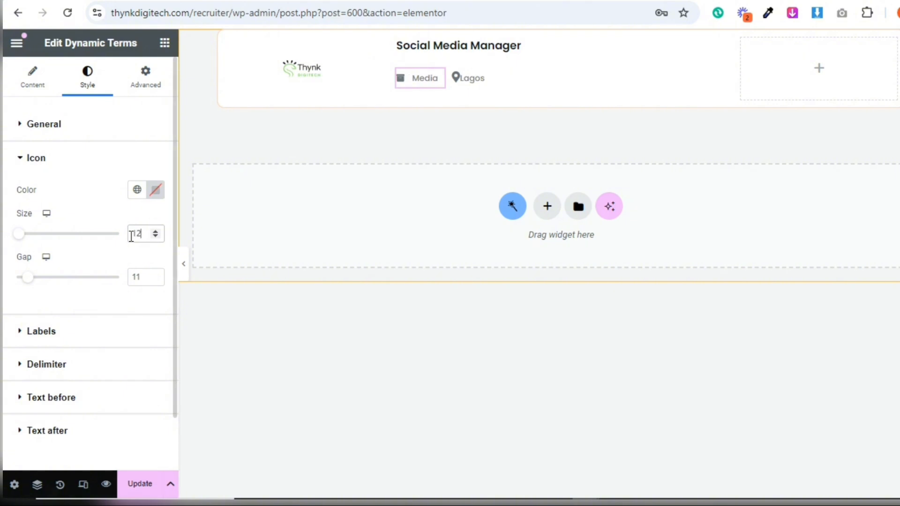
pyautogui.click(158, 231)
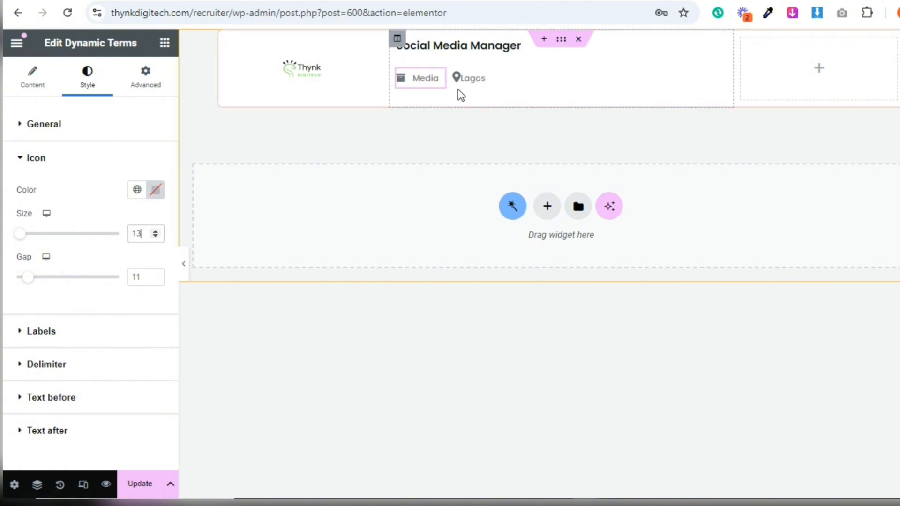
# Copy the job category terms widget and paste its style onto the location terms widget
pyautogui.rightClick(442, 85)
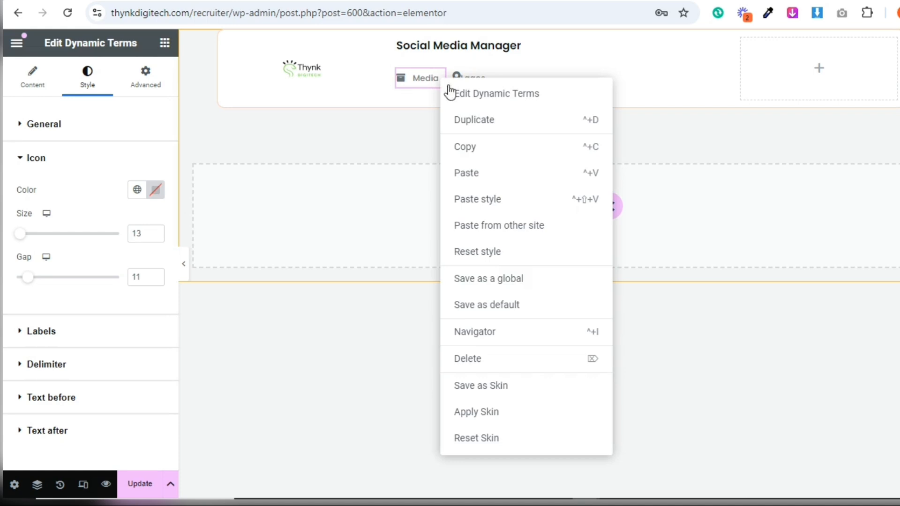
pyautogui.click(475, 155)
pyautogui.rightClick(489, 80)
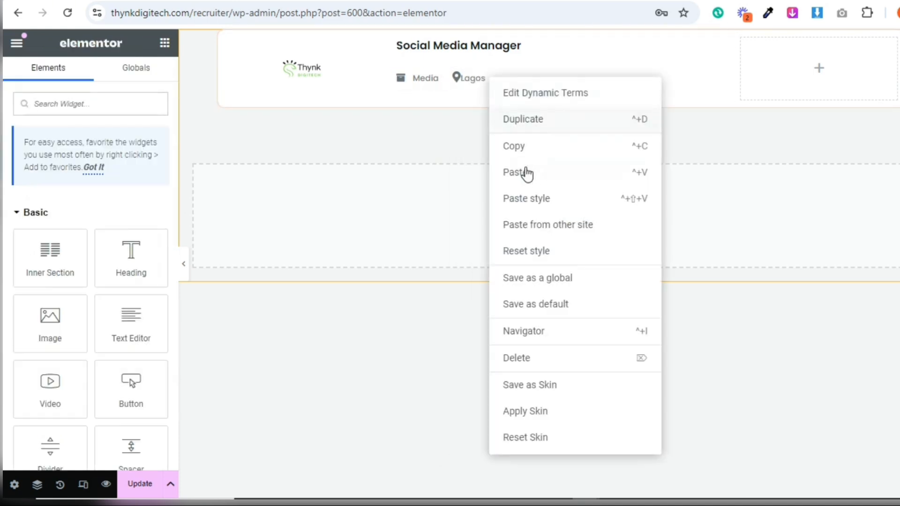
pyautogui.click(539, 203)
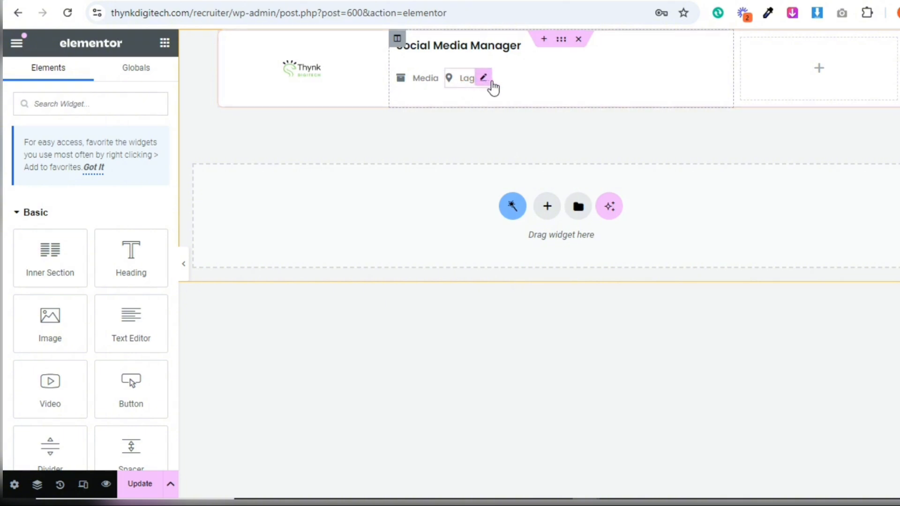
# Set the left margin of the restyled location terms widget to 10 px
pyautogui.click(484, 78)
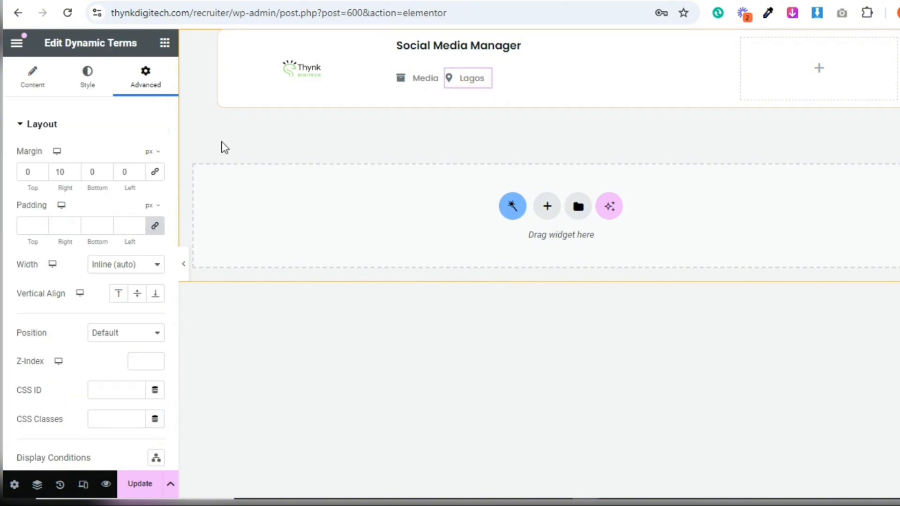
pyautogui.click(116, 174)
pyautogui.write('1')
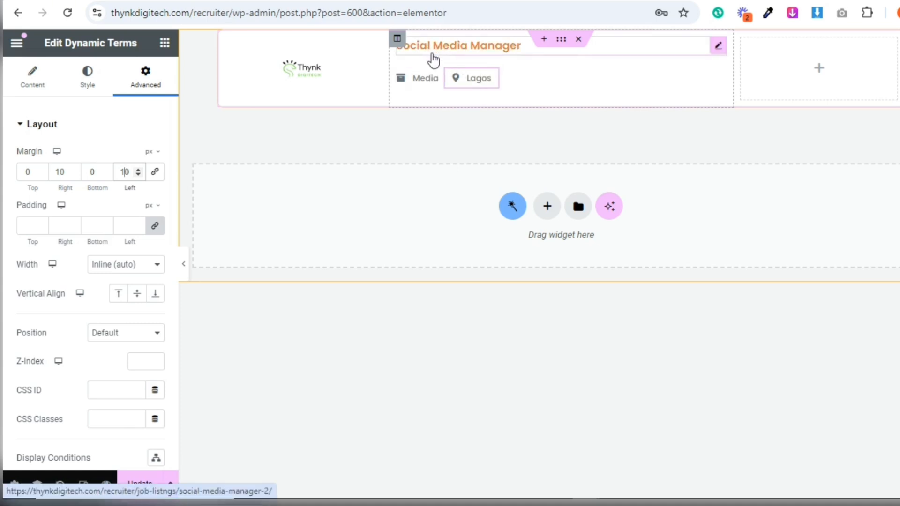
# Set the job category terms widget's top margin to -15 px
pyautogui.click(438, 79)
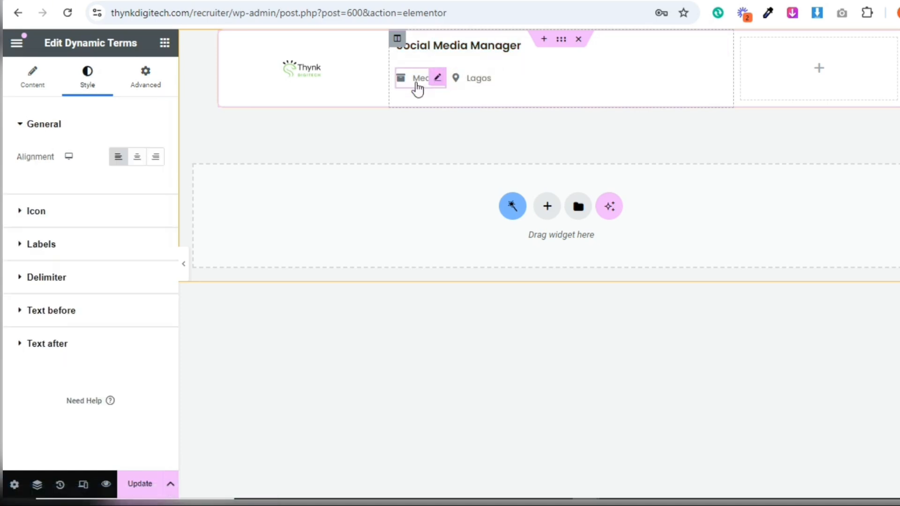
pyautogui.click(146, 92)
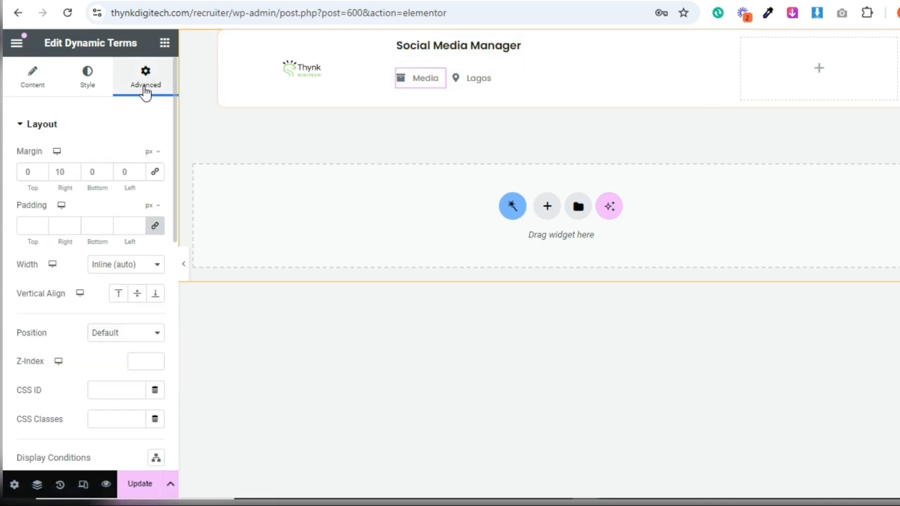
pyautogui.click(41, 175)
pyautogui.click(42, 175)
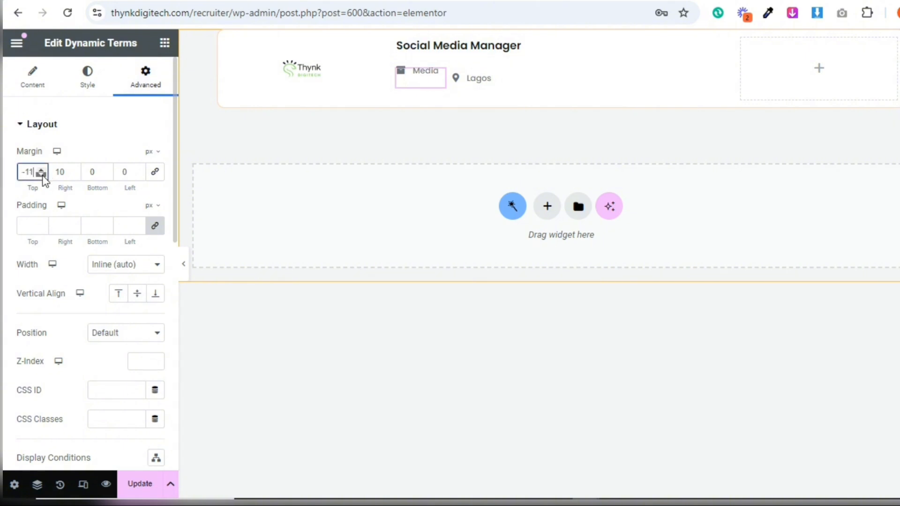
pyautogui.click(42, 175)
pyautogui.click(42, 175)
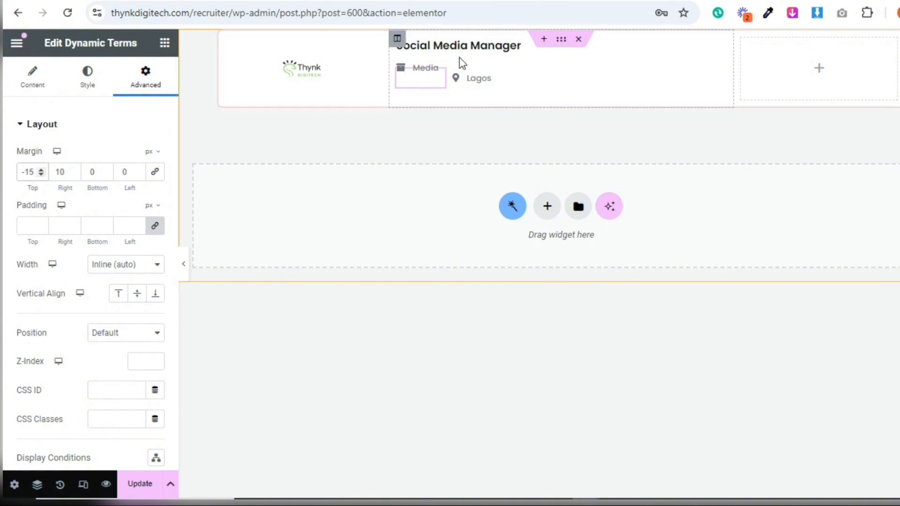
# Set the location terms widget's top margin to -15 px
pyautogui.hotkey('ctrl', 'z')
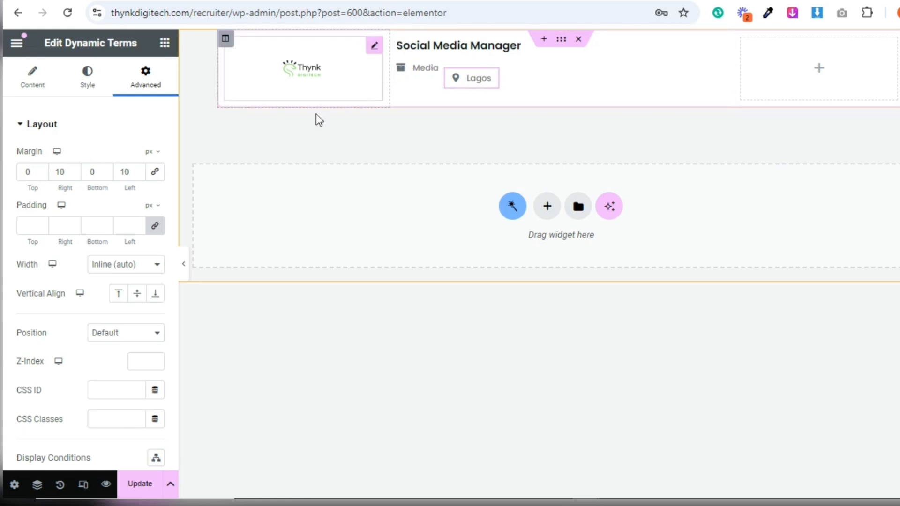
pyautogui.click(42, 176)
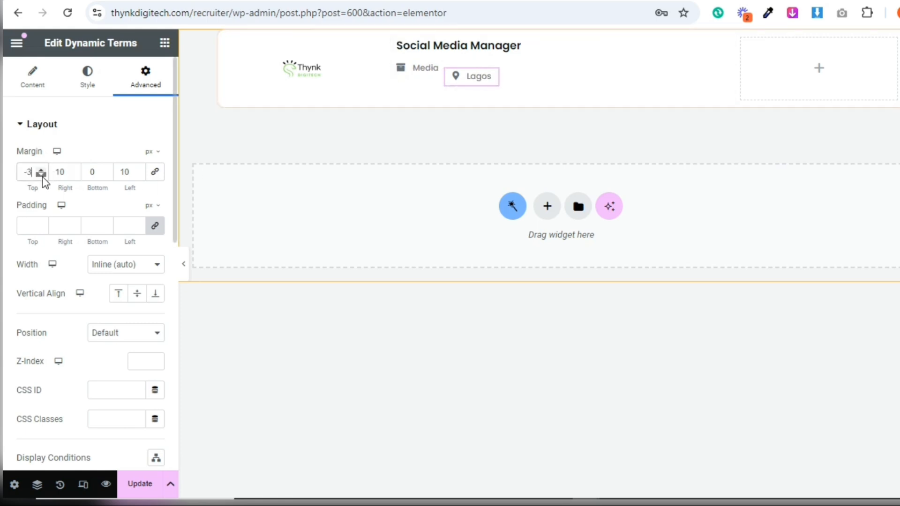
pyautogui.click(42, 175)
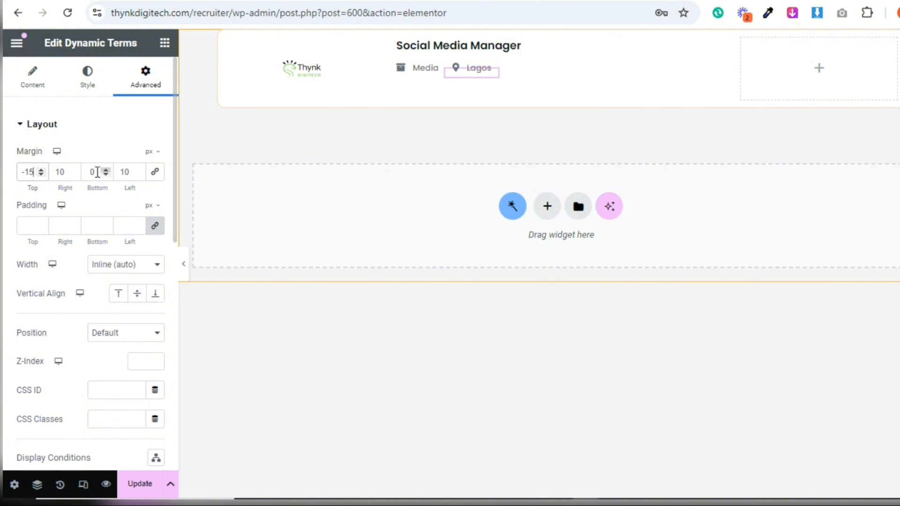
# Add a Dynamic Terms widget below the category and location terms, taking its terms from the Job Type taxonomy
pyautogui.click(165, 47)
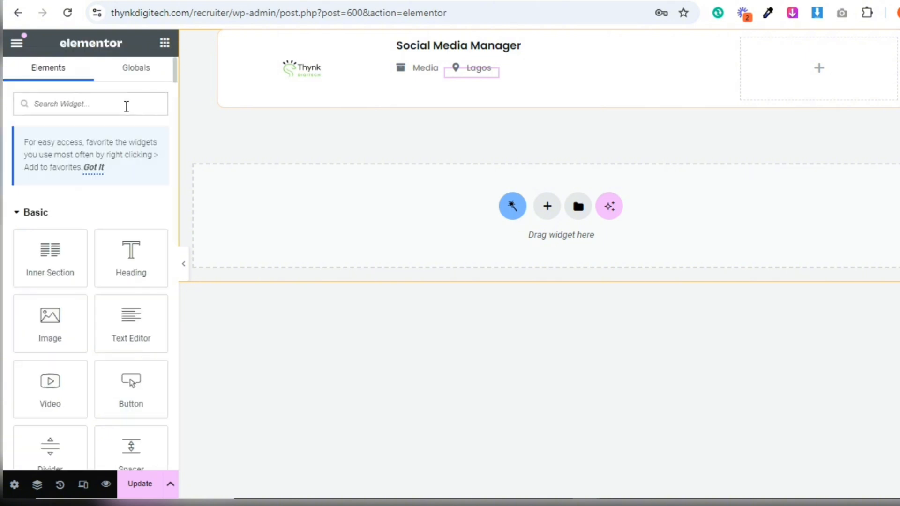
pyautogui.write('Dyn')
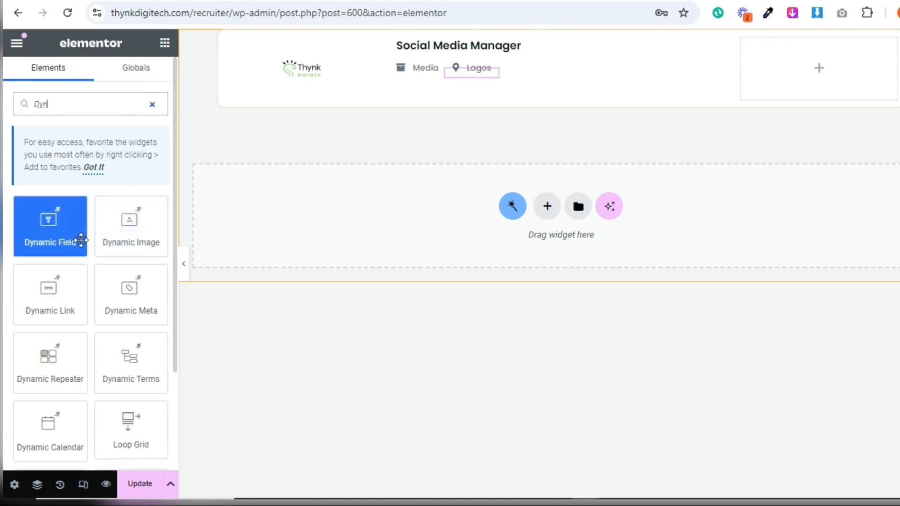
pyautogui.moveTo(112, 378); pyautogui.dragTo(484, 86)
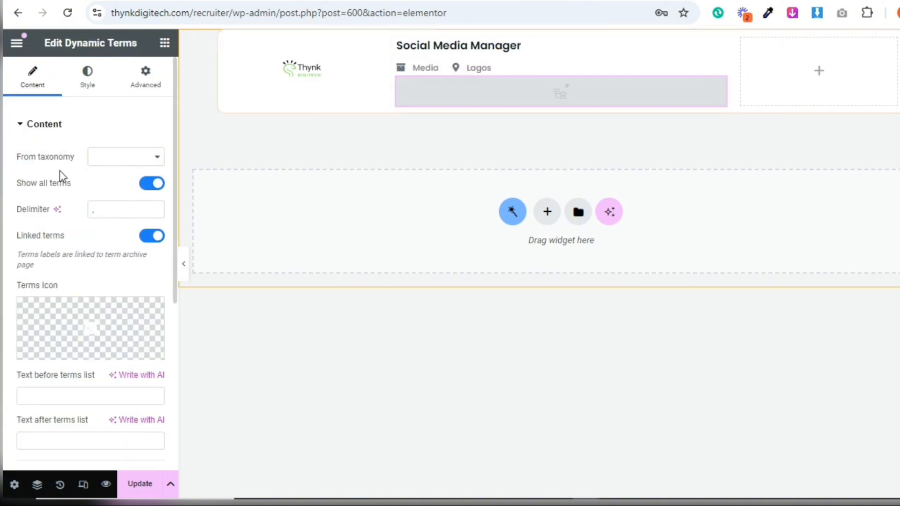
pyautogui.click(95, 157)
pyautogui.click(126, 286)
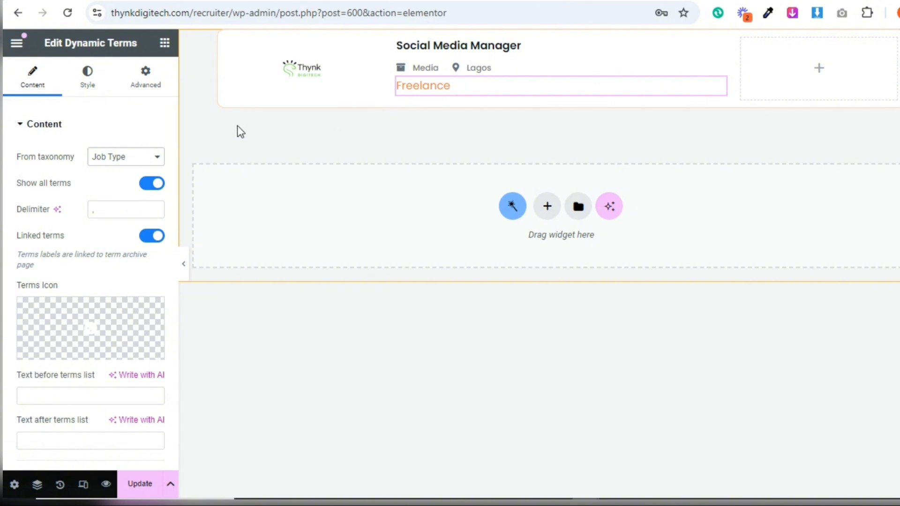
# Set the job type terms widget's label font size to 13 px
pyautogui.click(86, 78)
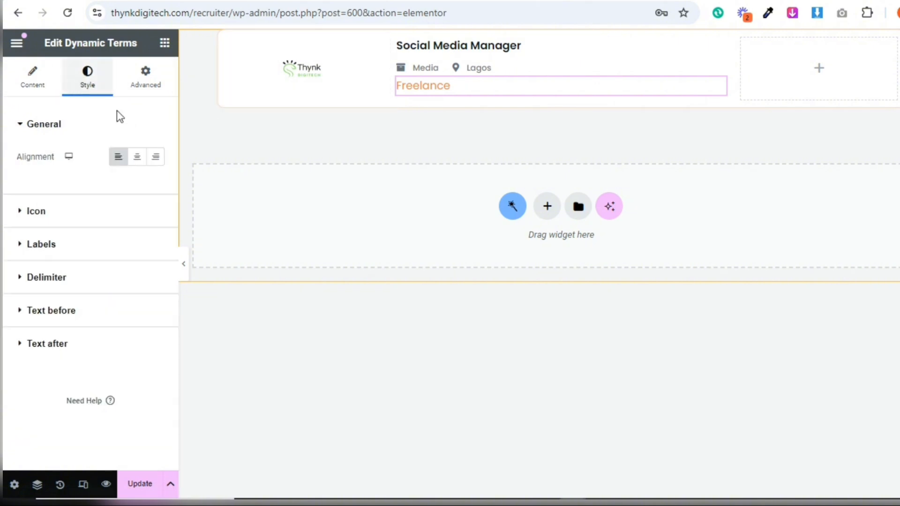
pyautogui.click(98, 248)
pyautogui.click(155, 223)
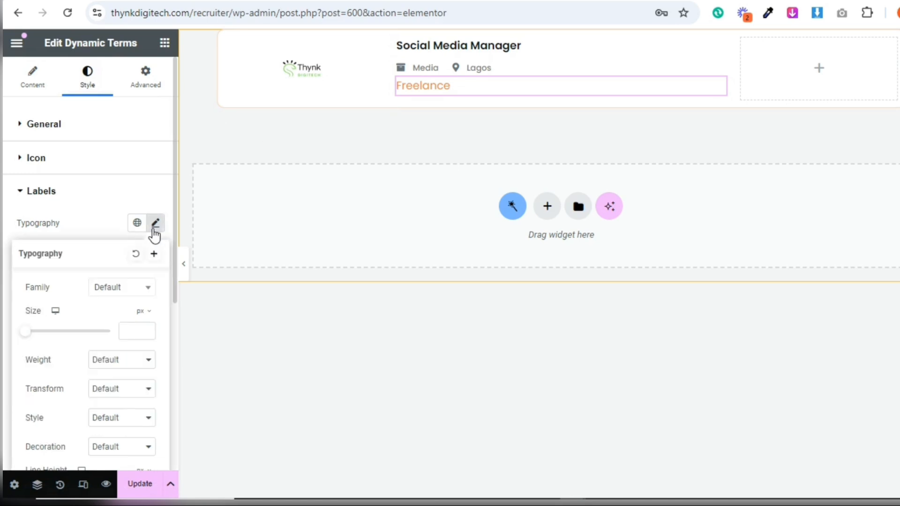
pyautogui.click(132, 332)
pyautogui.write('13')
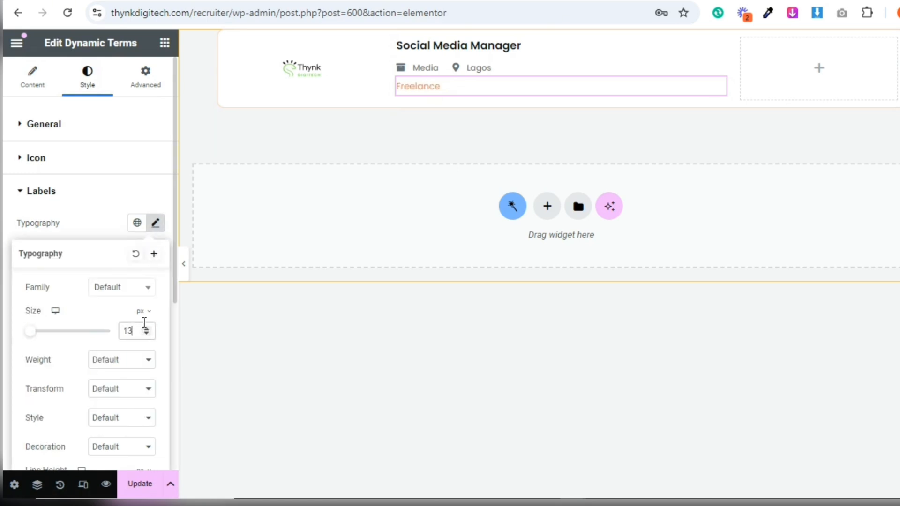
pyautogui.click(84, 236)
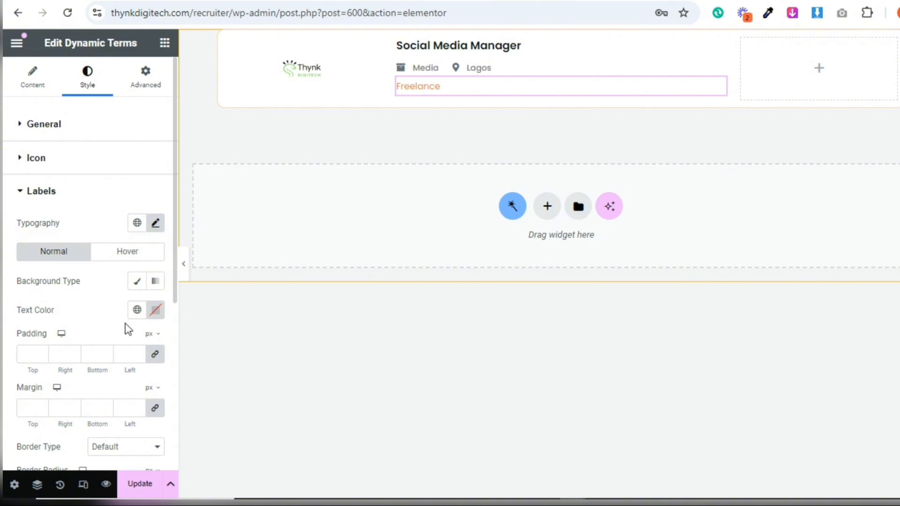
# Give the job type label a classic background in a light grey global color
pyautogui.click(135, 283)
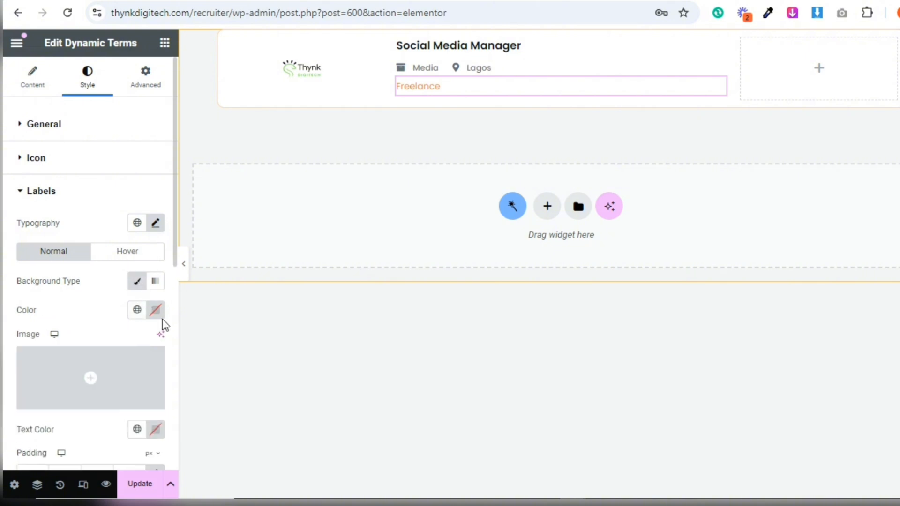
pyautogui.click(138, 312)
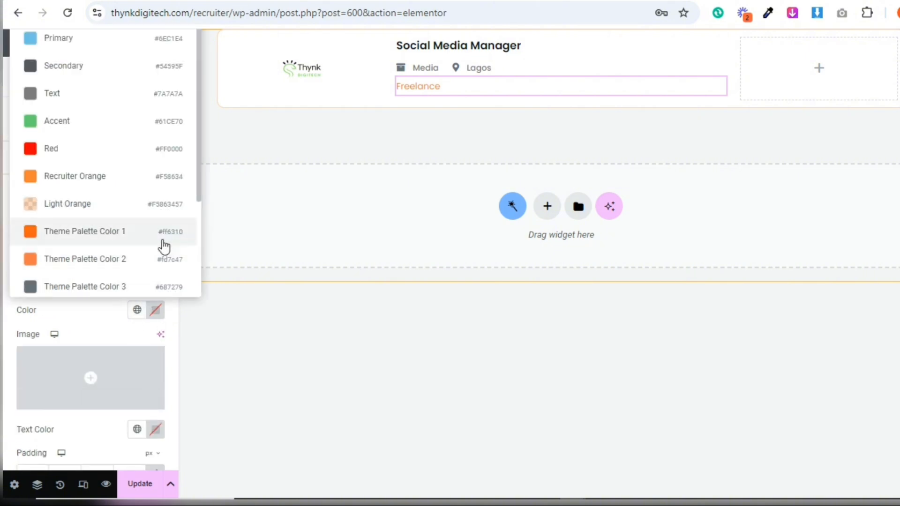
pyautogui.scroll(-3, 198, 249)
pyautogui.click(120, 200)
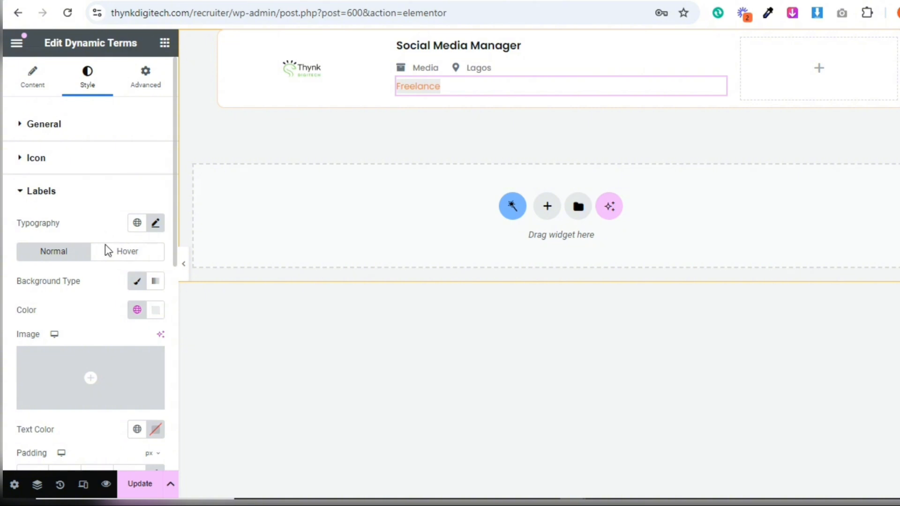
# Set the job type label's padding to 5 px and its border radius to 2 px on all sides
pyautogui.click(174, 328)
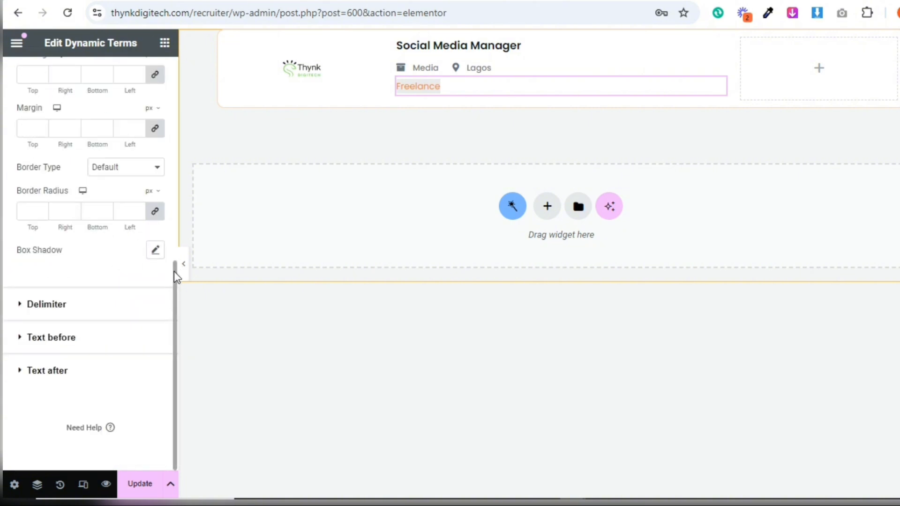
pyautogui.moveTo(176, 275); pyautogui.dragTo(175, 257)
pyautogui.click(20, 106)
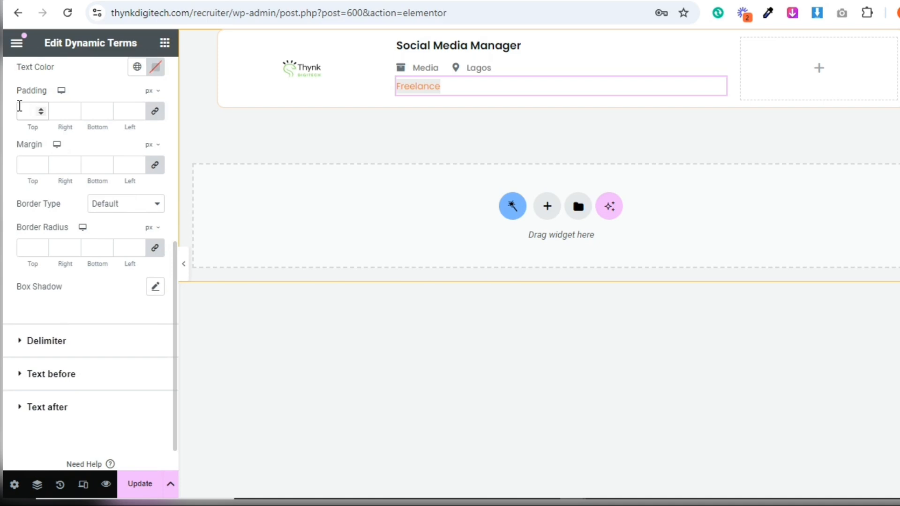
pyautogui.write('4')
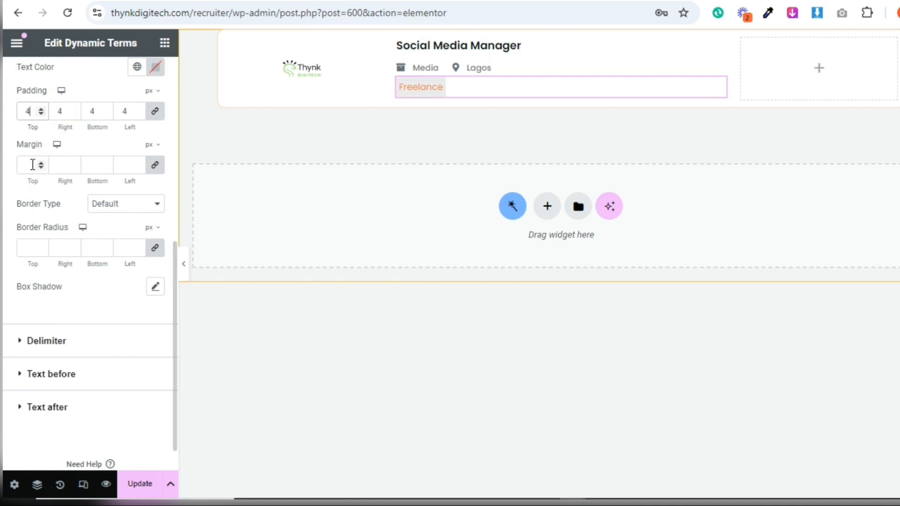
pyautogui.click(33, 242)
pyautogui.click(41, 108)
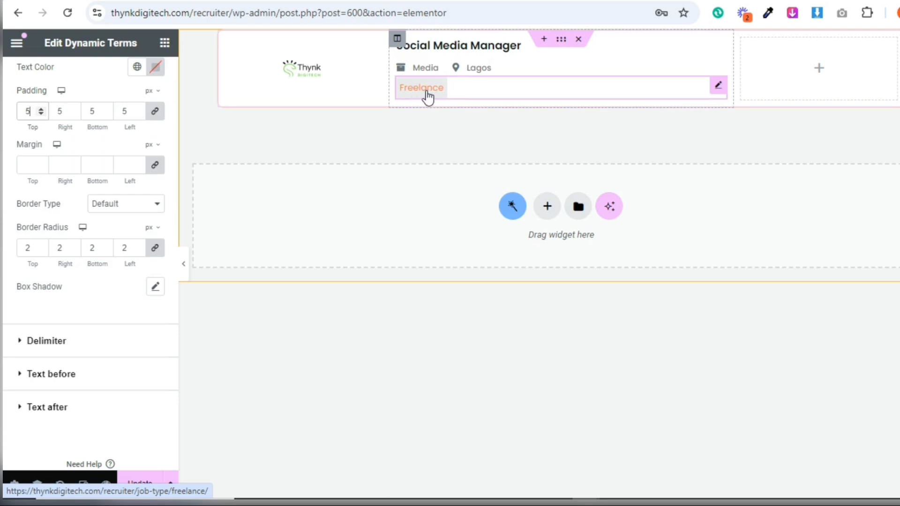
# Set the job type label's text color to Theme Palette Color 3 and its hover text color to the orange Theme Palette Color 2
pyautogui.scroll(7, 173, 109)
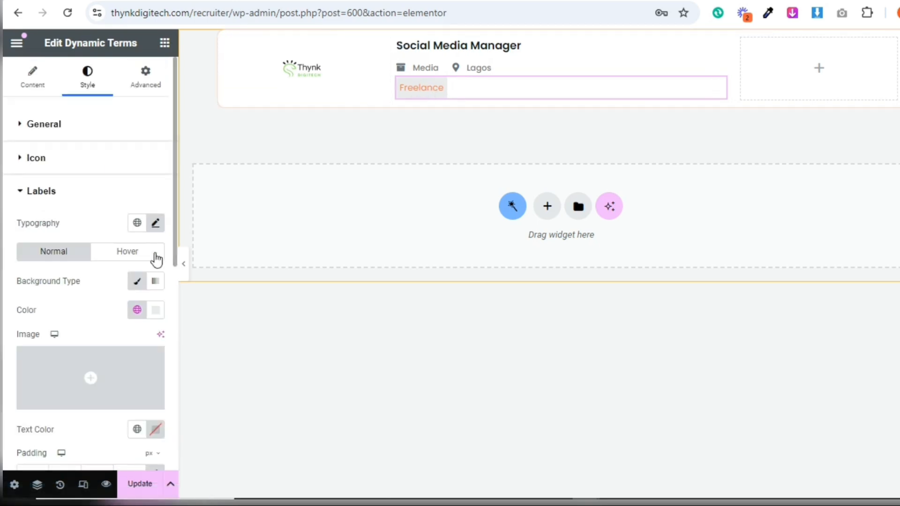
pyautogui.click(137, 430)
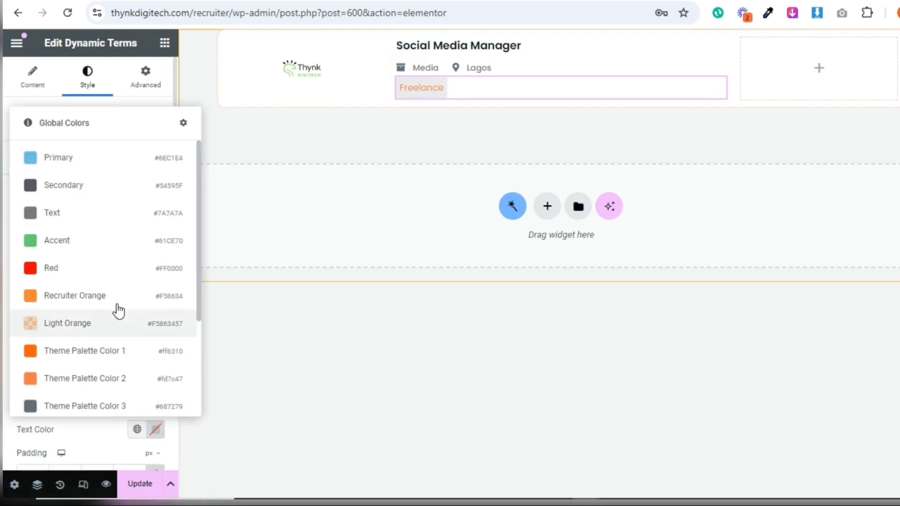
pyautogui.click(127, 406)
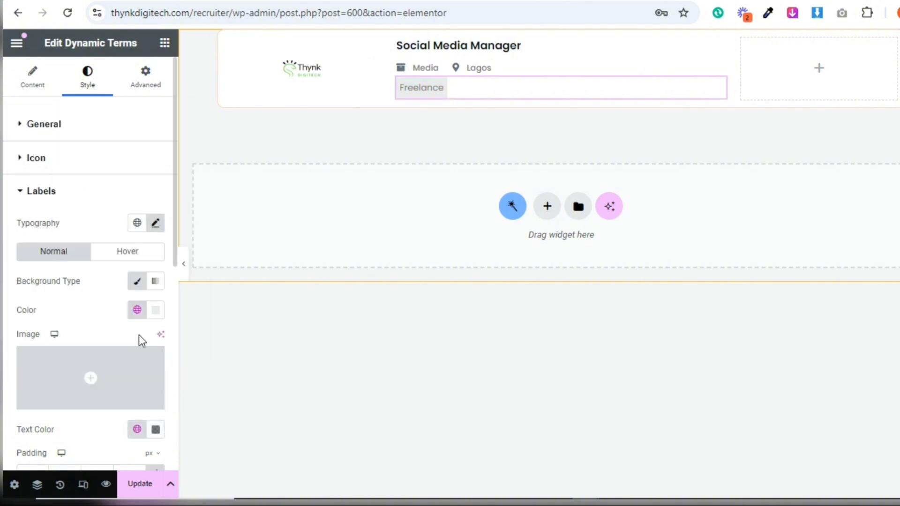
pyautogui.click(143, 251)
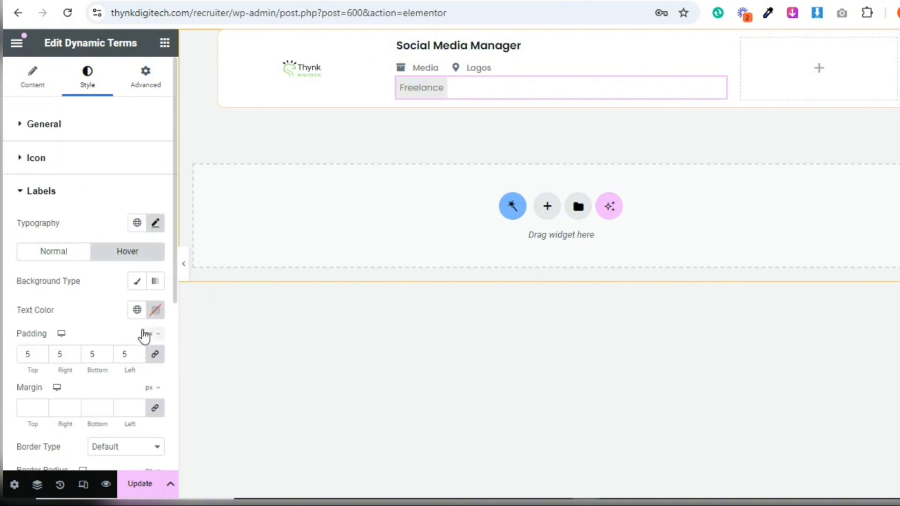
pyautogui.click(137, 310)
pyautogui.click(98, 259)
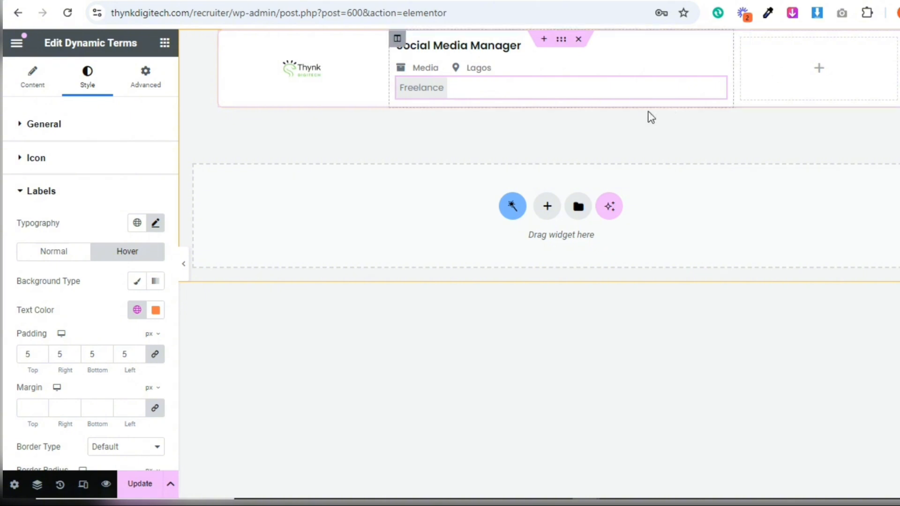
# Add a Heading widget to the empty column of the job card and set its HTML tag to H6
pyautogui.click(165, 43)
pyautogui.moveTo(111, 248); pyautogui.dragTo(774, 75)
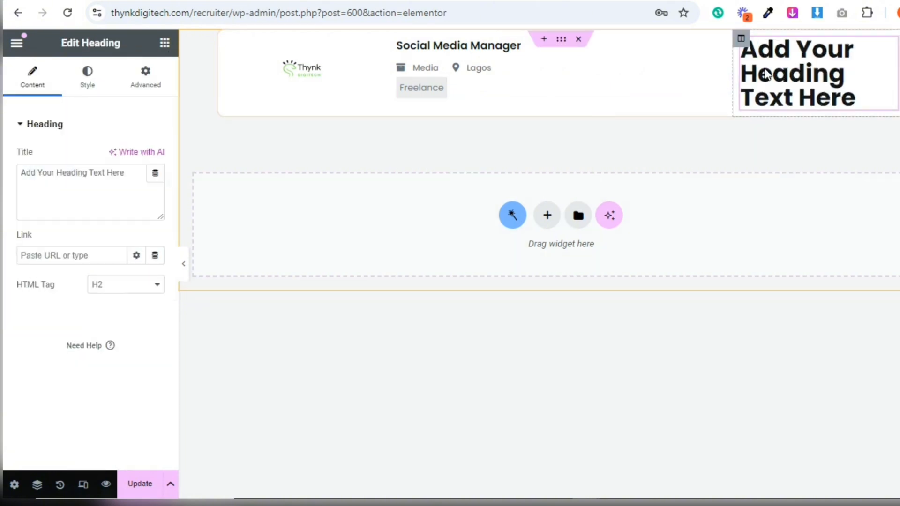
pyautogui.click(98, 286)
pyautogui.click(118, 390)
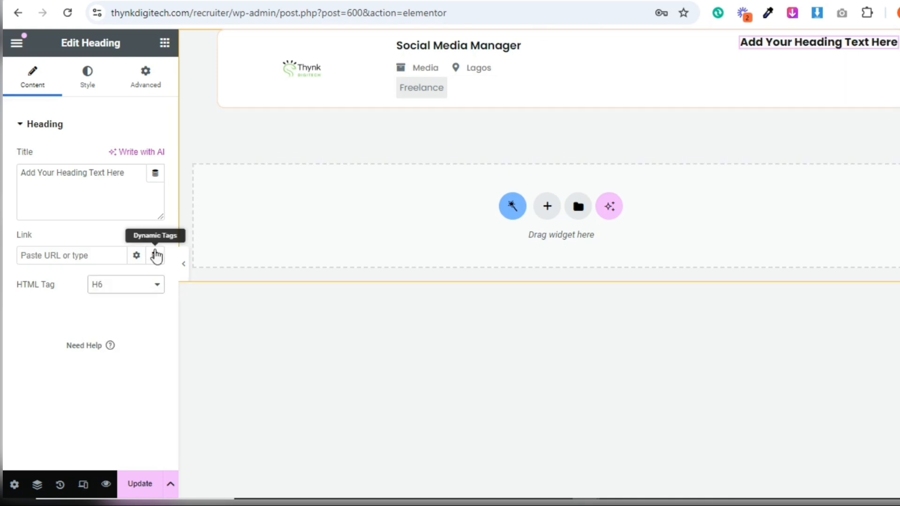
# Link the heading's title dynamically to the JetEngine custom field Minimum Amount
pyautogui.click(155, 175)
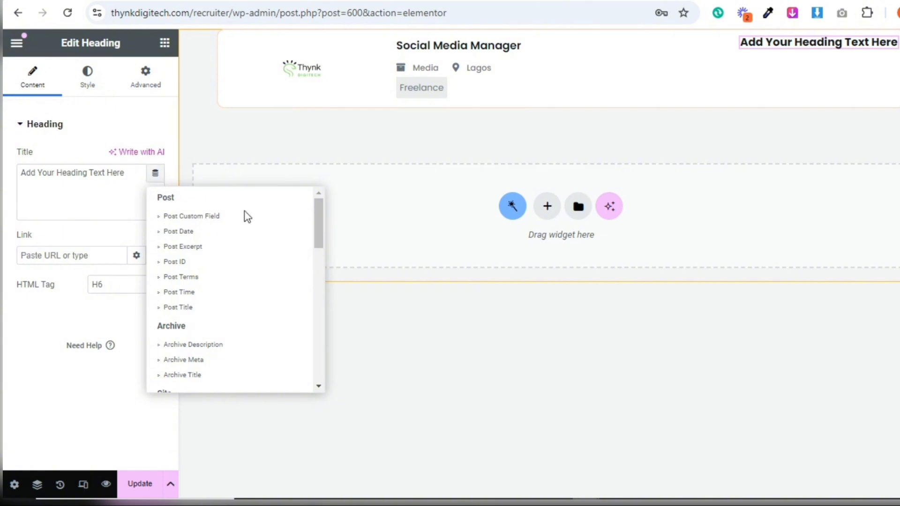
pyautogui.moveTo(316, 235); pyautogui.dragTo(329, 360)
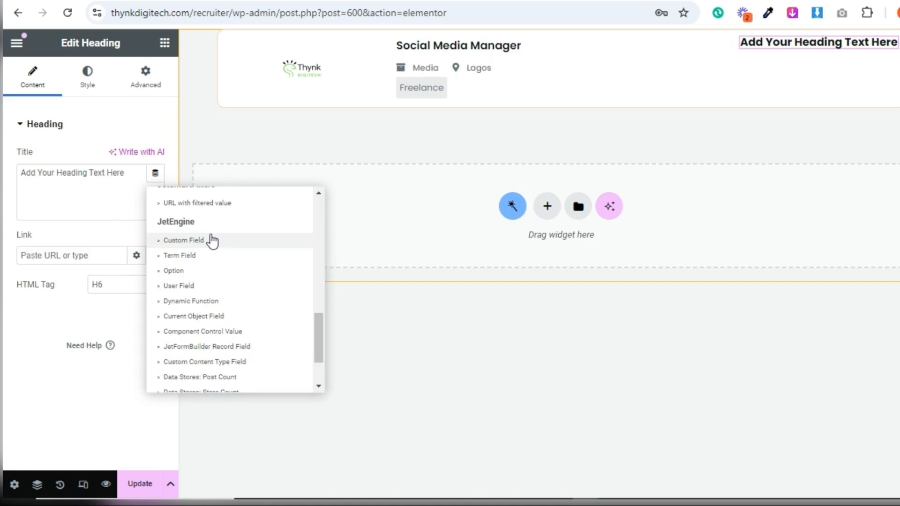
pyautogui.click(212, 241)
pyautogui.click(117, 238)
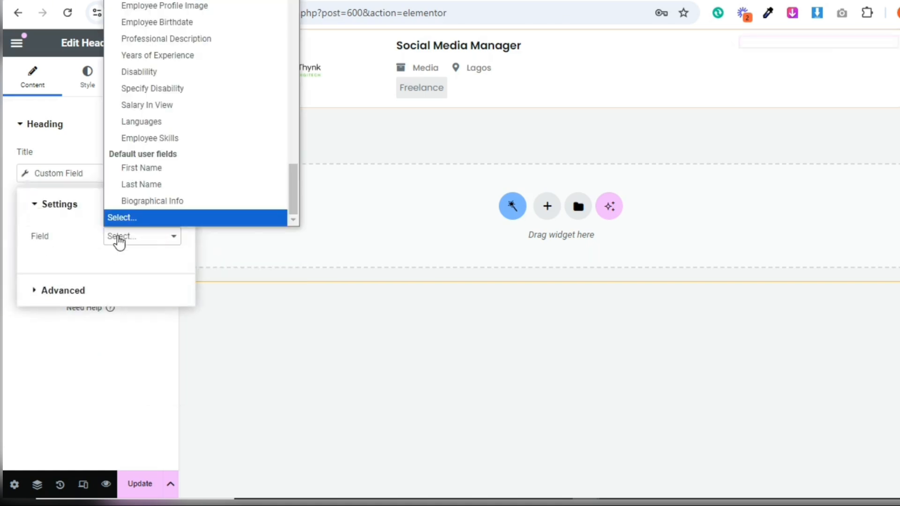
pyautogui.moveTo(295, 184); pyautogui.dragTo(275, 23)
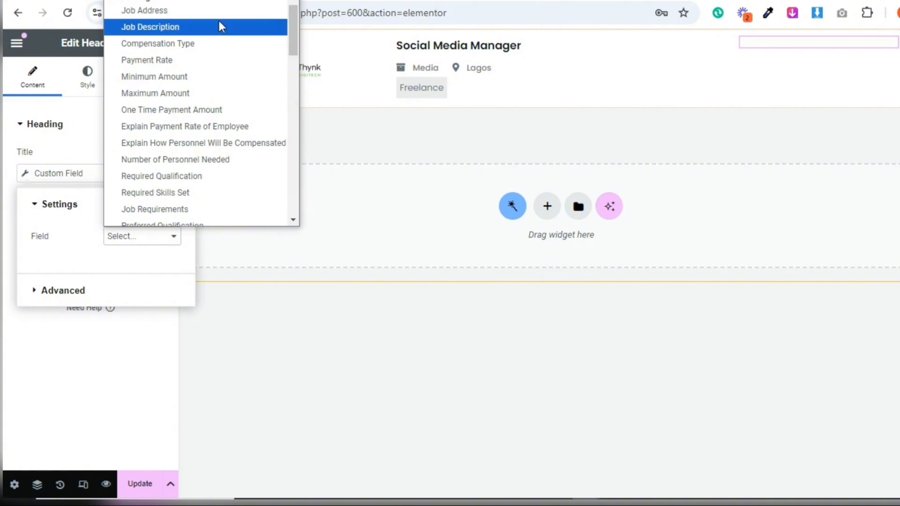
pyautogui.click(232, 78)
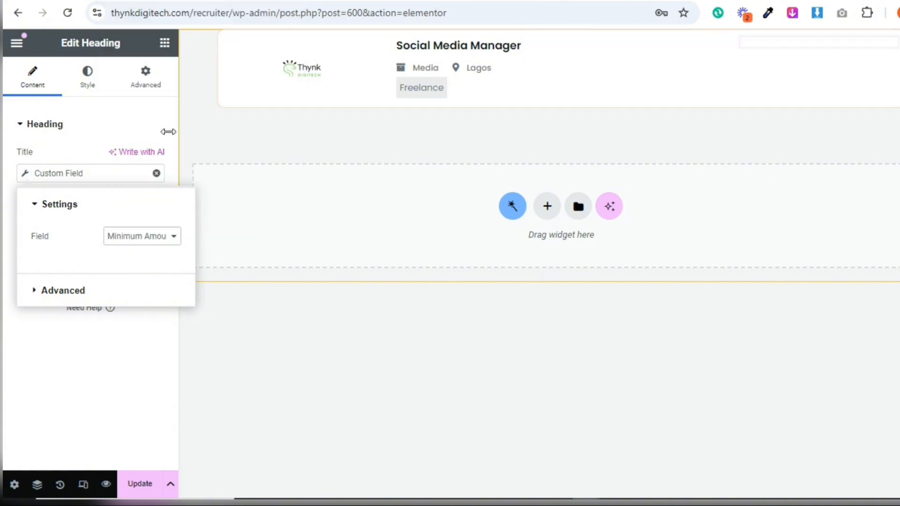
# Add "$" before the minimum amount value and " min" with a leading space after it
pyautogui.click(77, 291)
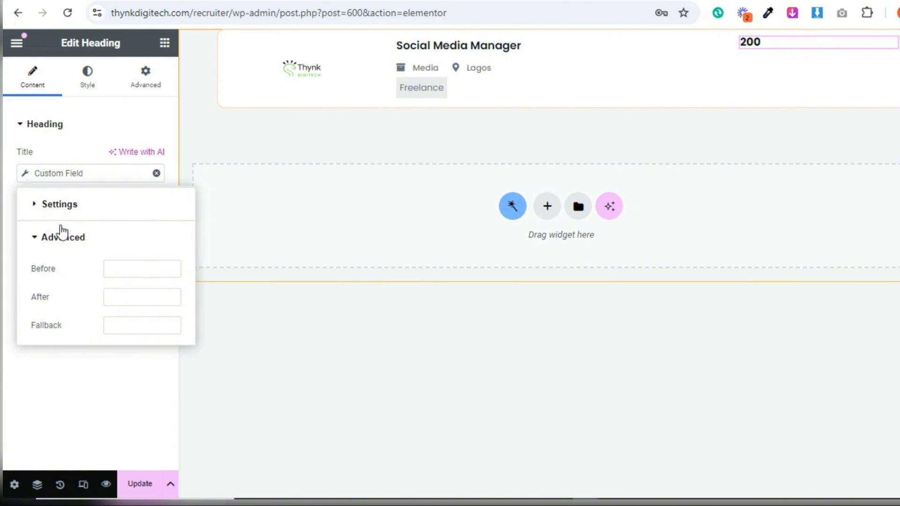
pyautogui.click(135, 271)
pyautogui.write('$')
pyautogui.click(124, 292)
pyautogui.write('min')
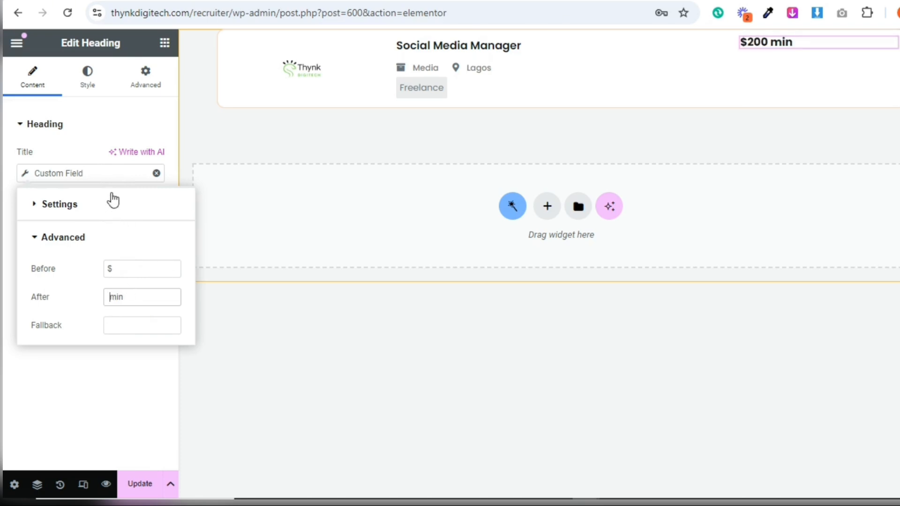
pyautogui.moveTo(111, 187); pyautogui.dragTo(81, 102)
# Set the minimum amount heading's font weight to 500 (Medium) and its size to 14 px
pyautogui.click(86, 79)
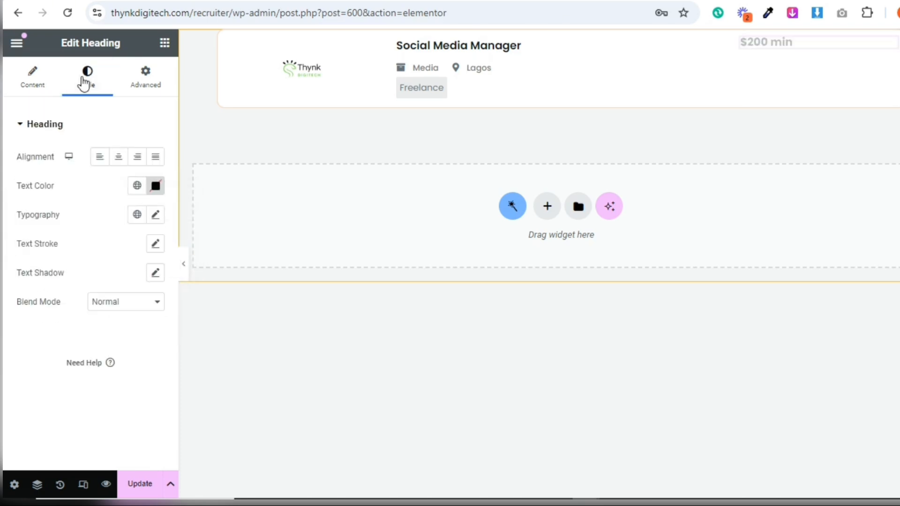
pyautogui.click(156, 215)
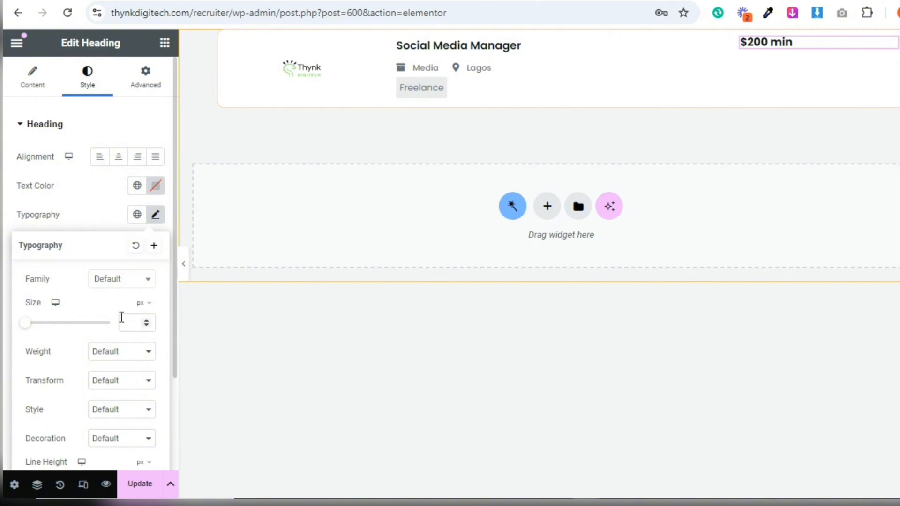
pyautogui.click(103, 358)
pyautogui.click(109, 219)
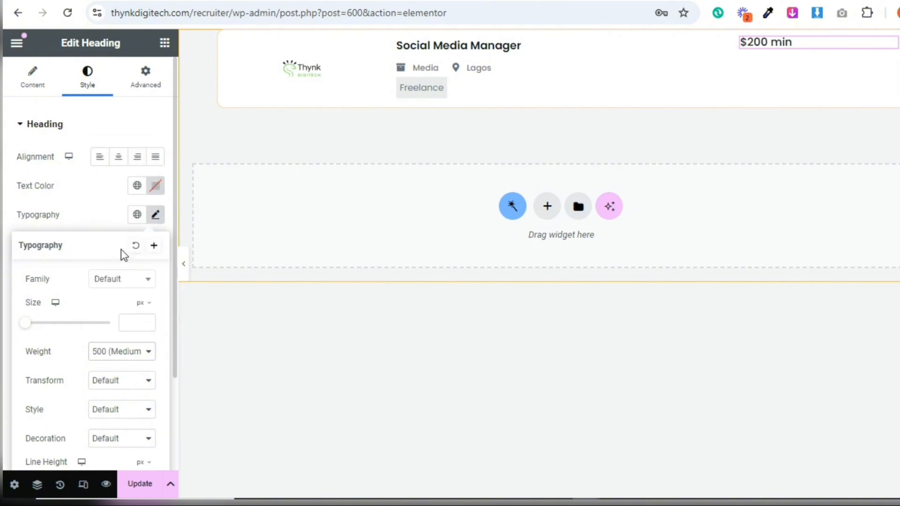
pyautogui.click(131, 323)
pyautogui.write('1')
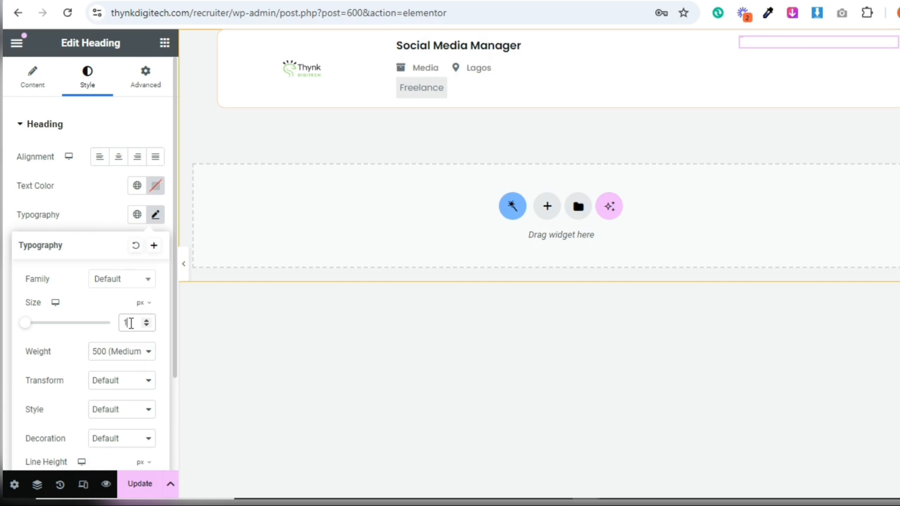
pyautogui.write('3')
pyautogui.click(146, 320)
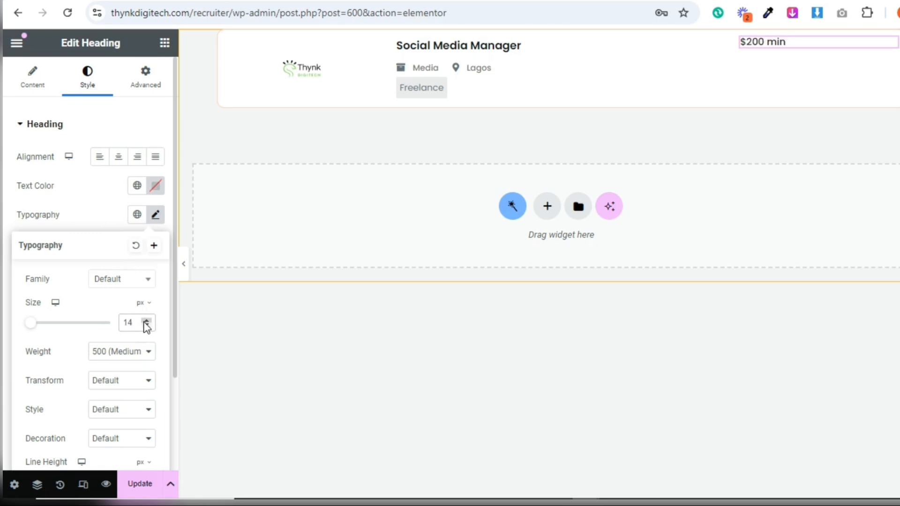
# Apply a near-black global color to the minimum amount heading's text
pyautogui.click(112, 209)
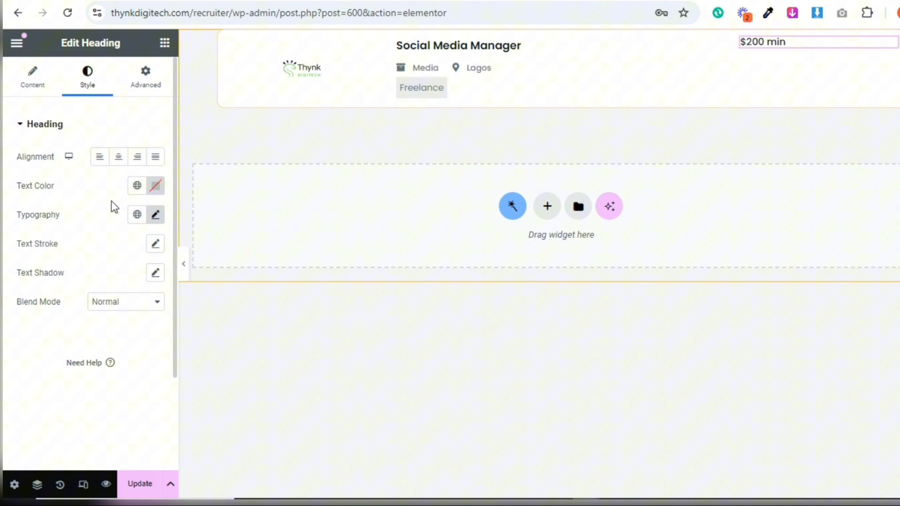
pyautogui.click(137, 185)
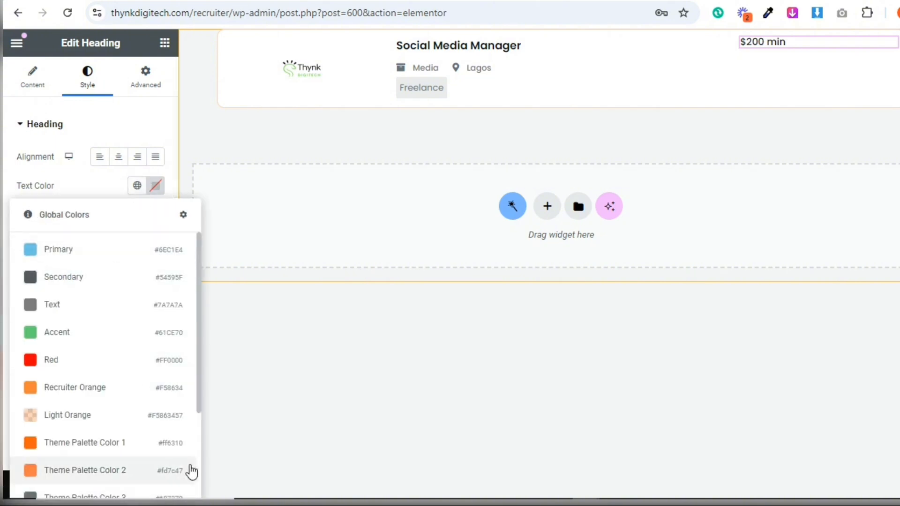
pyautogui.scroll(-3, 197, 455)
pyautogui.click(124, 375)
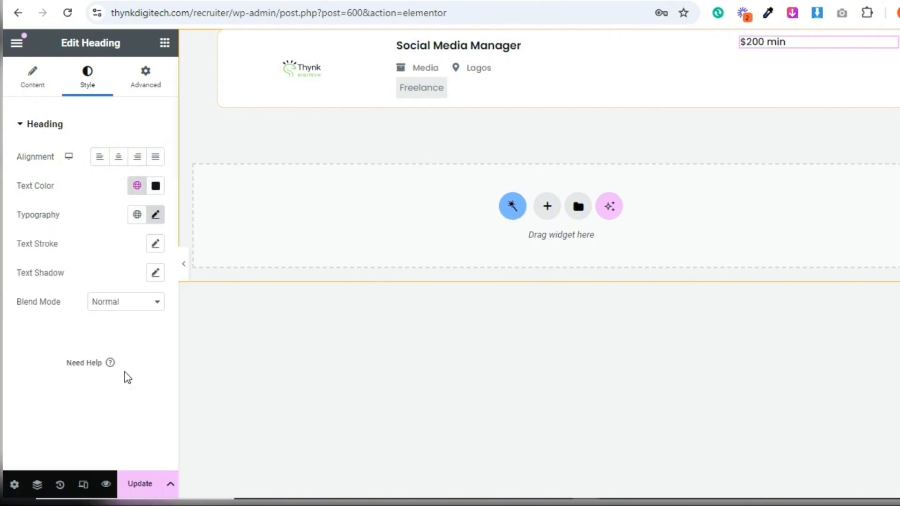
# Duplicate the minimum amount heading and link the copy's title to the Payment Rate custom field
pyautogui.rightClick(792, 43)
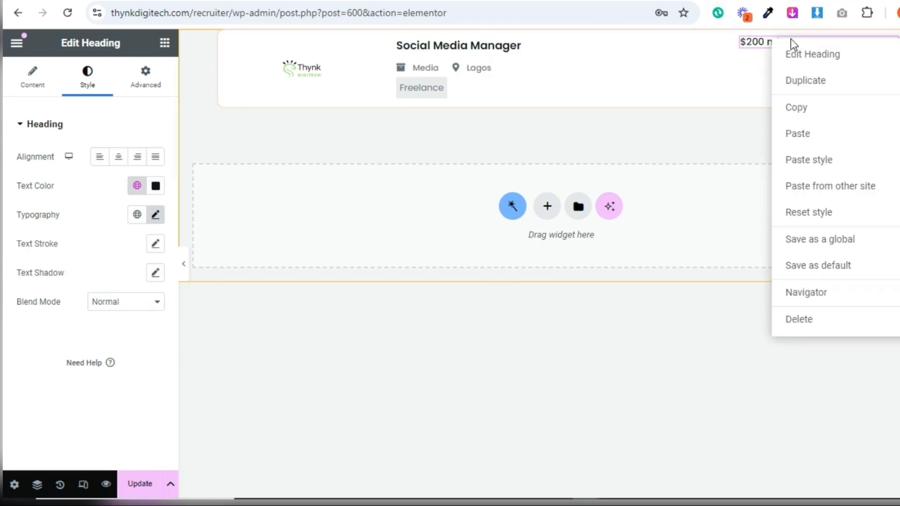
pyautogui.click(803, 81)
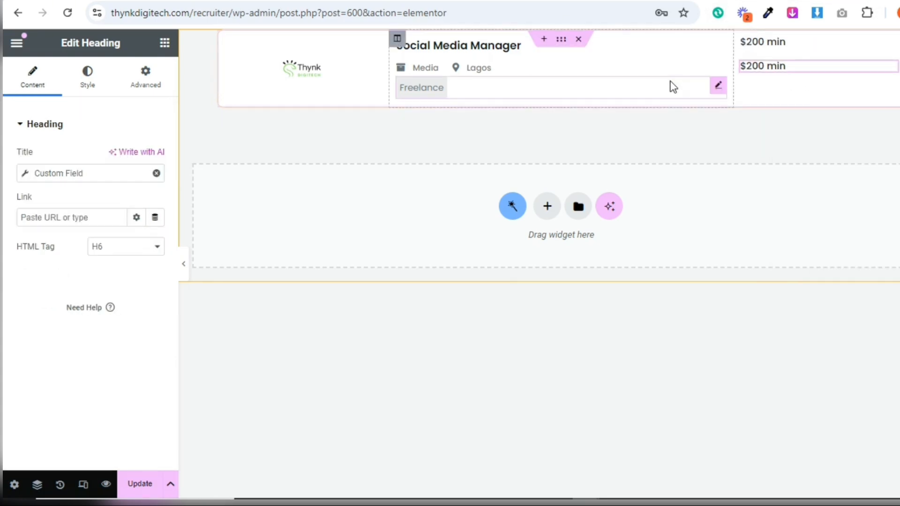
pyautogui.click(26, 176)
pyautogui.click(134, 240)
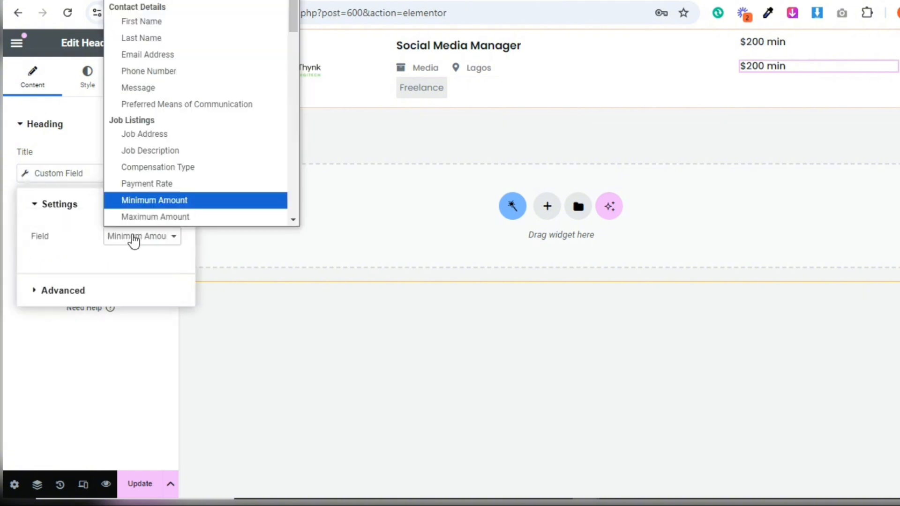
pyautogui.click(292, 216)
pyautogui.click(292, 217)
pyautogui.click(291, 216)
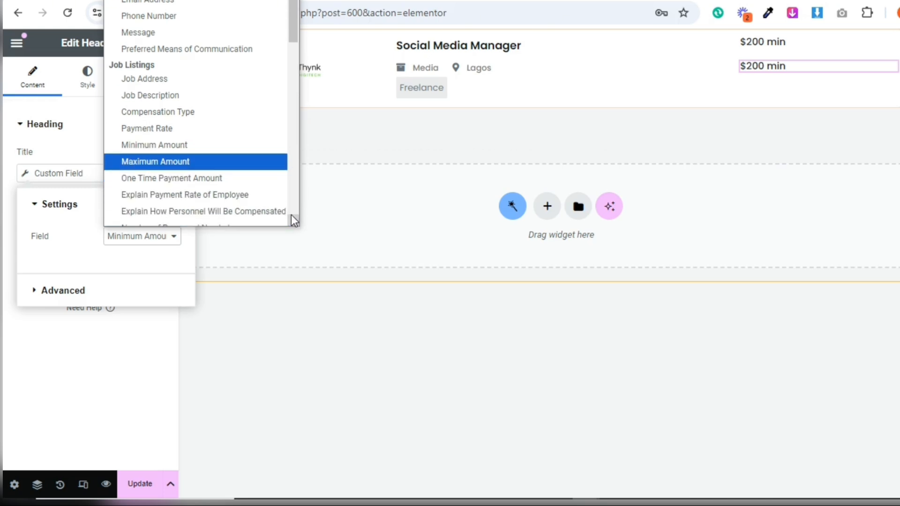
pyautogui.click(292, 217)
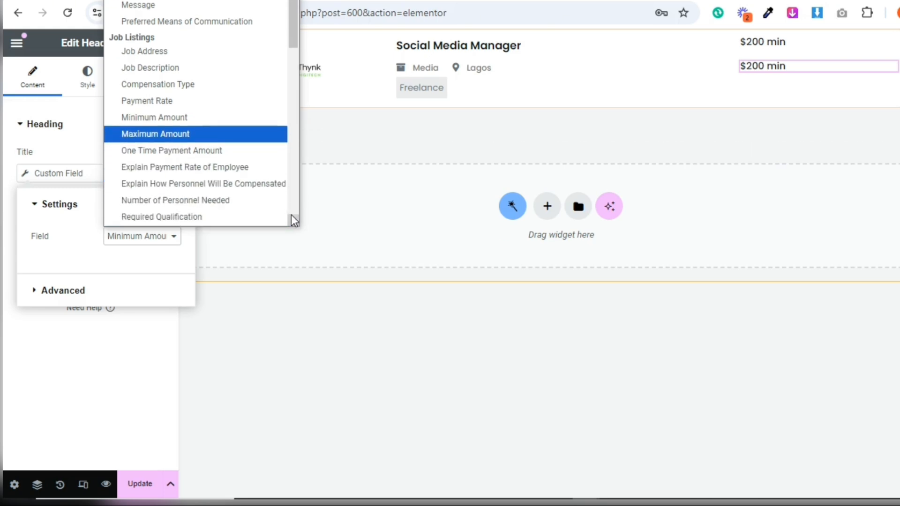
pyautogui.click(177, 101)
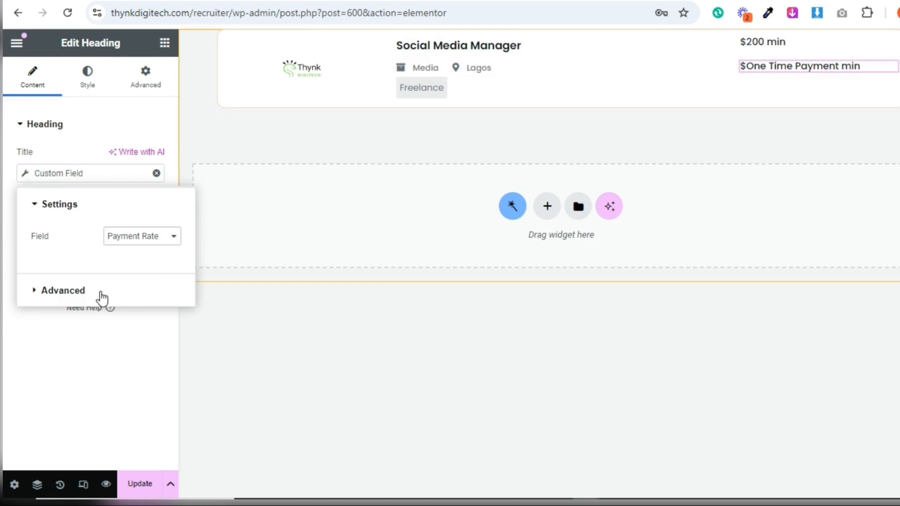
# Replace the text before the payment rate value with "/" and clear the text after it
pyautogui.click(64, 291)
pyautogui.doubleClick(123, 268)
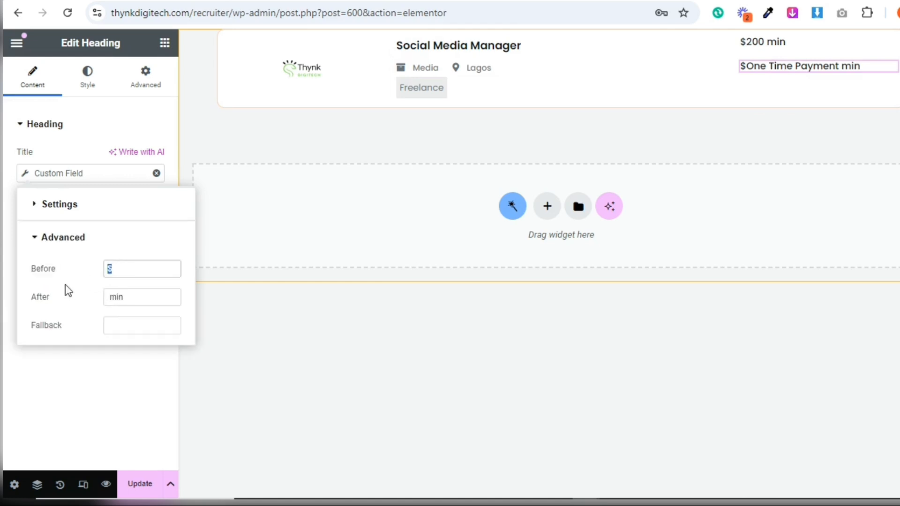
pyautogui.press('BackSpace')
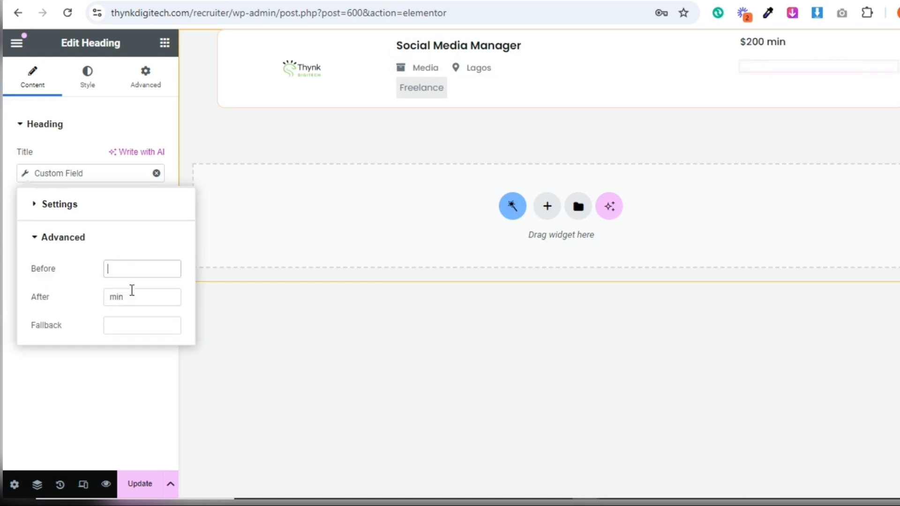
pyautogui.moveTo(131, 294); pyautogui.dragTo(98, 299)
pyautogui.press('BackSpace')
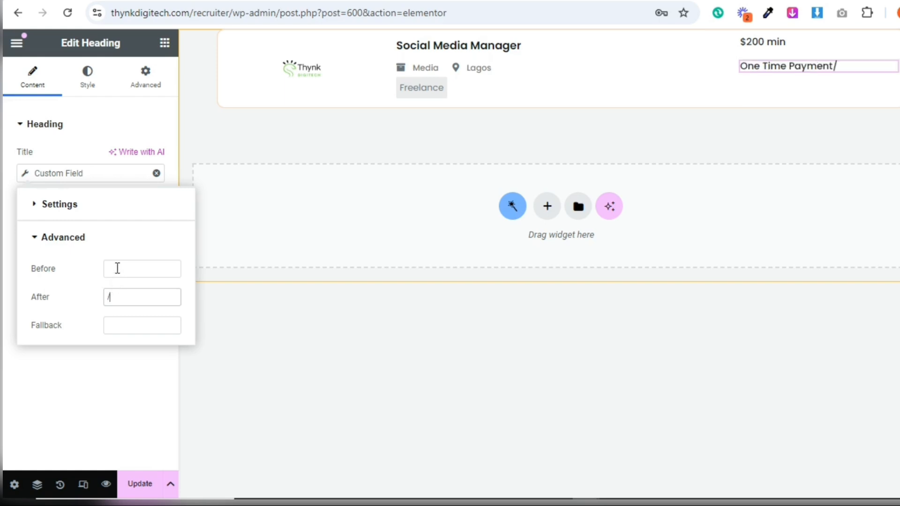
pyautogui.moveTo(181, 295); pyautogui.dragTo(83, 305)
pyautogui.click(113, 264)
pyautogui.write('/')
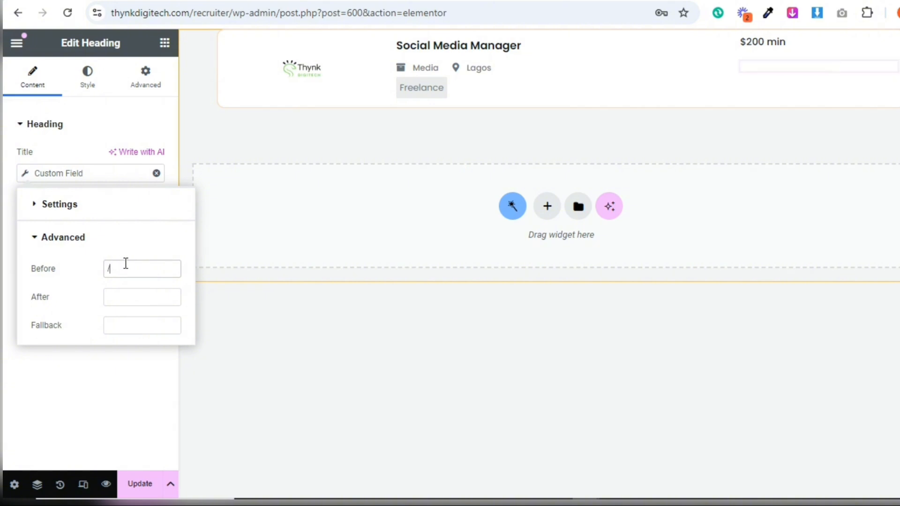
pyautogui.click(70, 355)
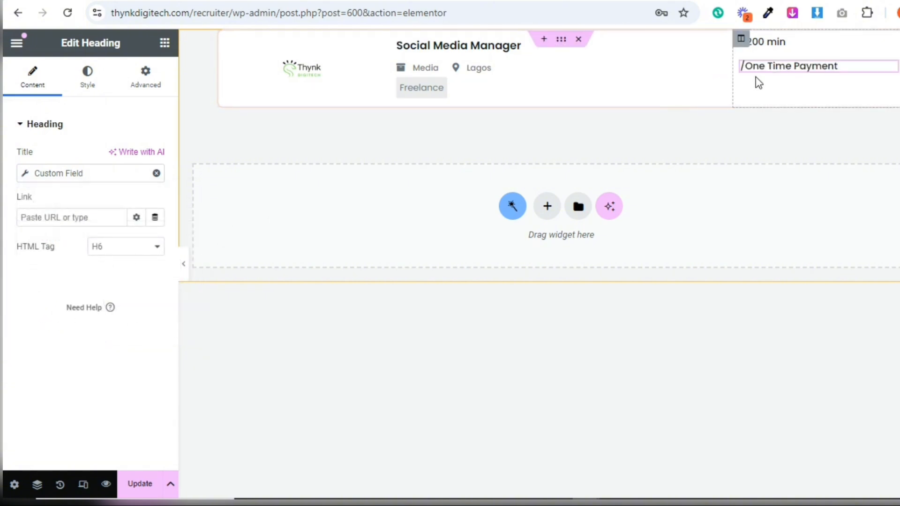
# Set the width of both the minimum amount and payment rate headings to Inline (auto)
pyautogui.click(824, 40)
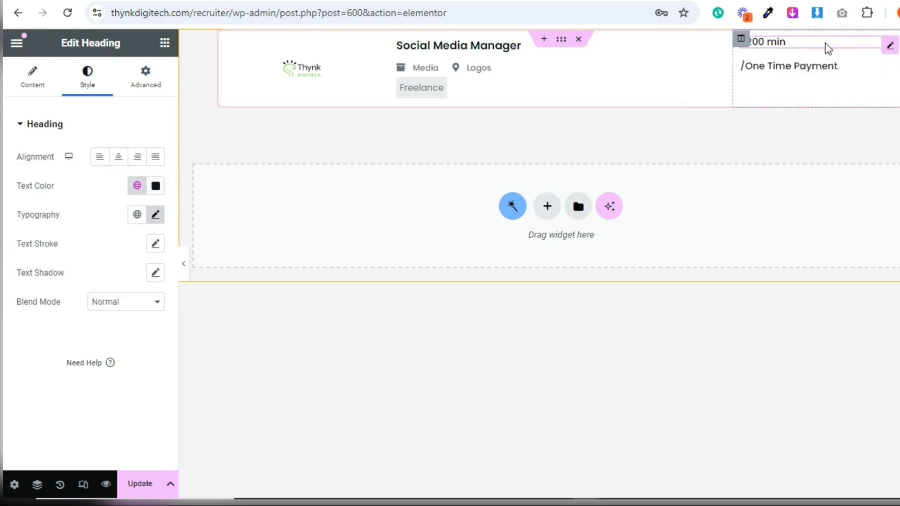
pyautogui.click(151, 88)
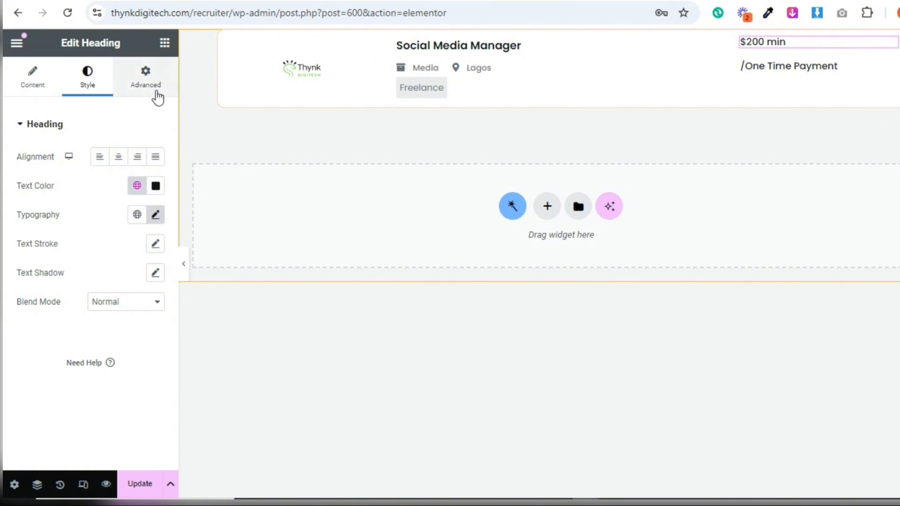
pyautogui.click(135, 270)
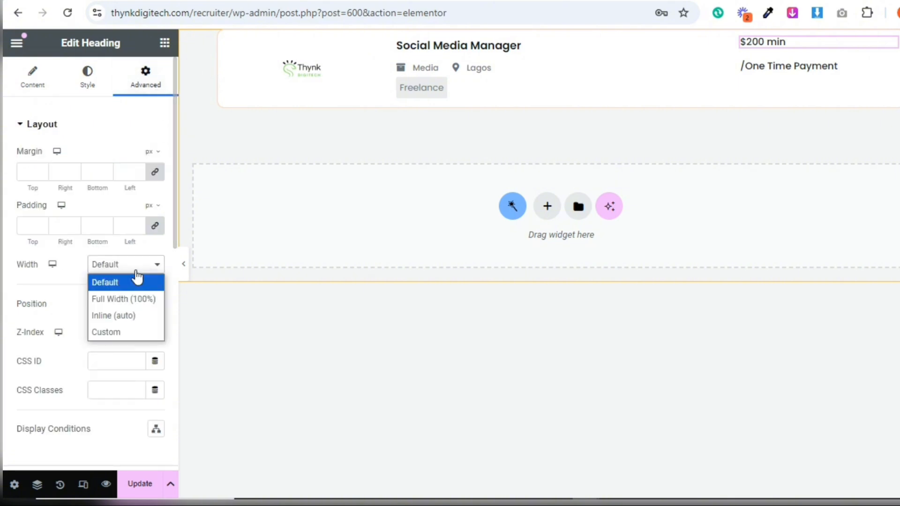
pyautogui.click(135, 315)
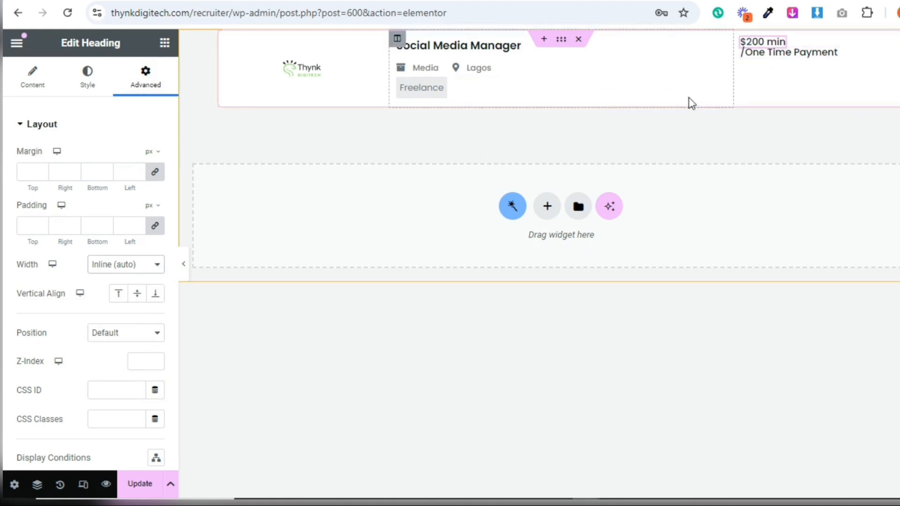
pyautogui.click(790, 56)
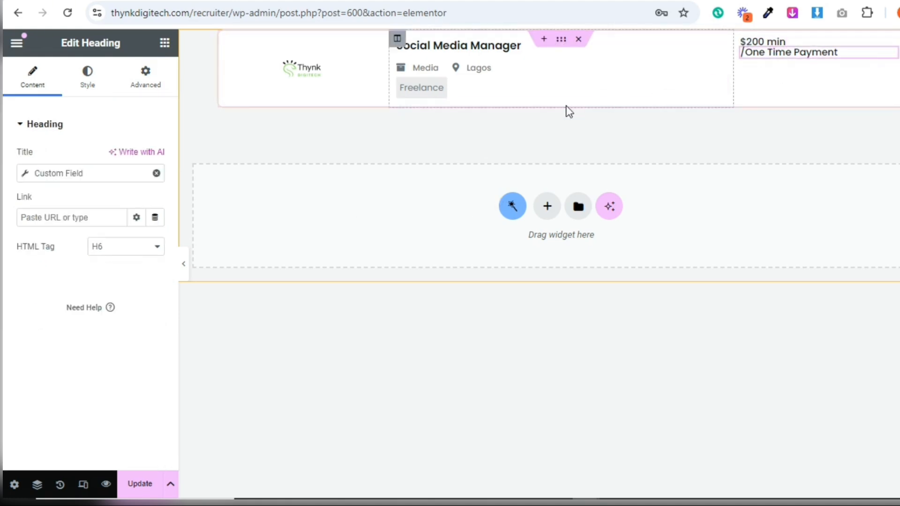
pyautogui.click(141, 83)
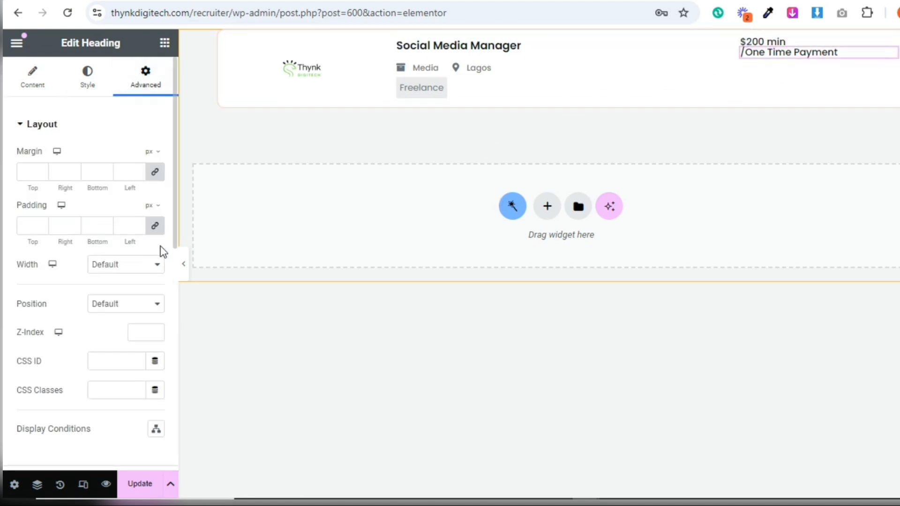
pyautogui.click(135, 267)
pyautogui.click(137, 315)
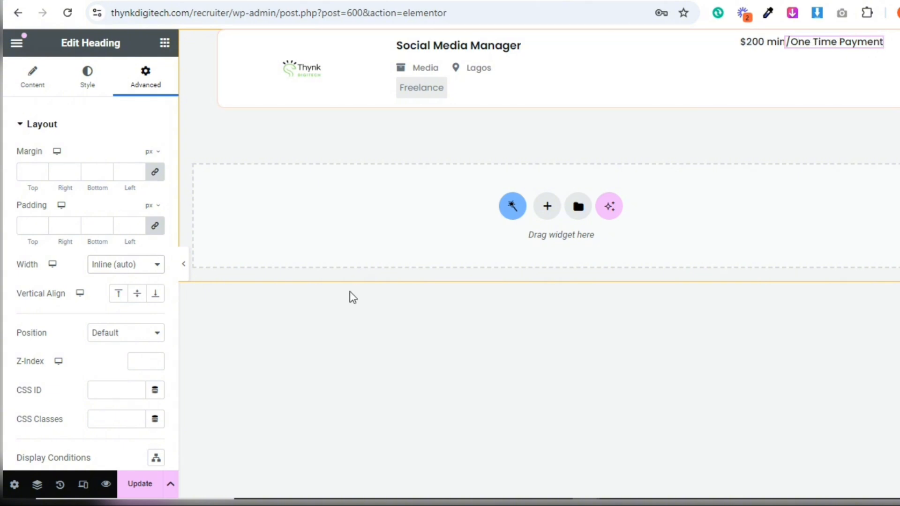
# Vertically align the payment rate and minimum amount headings to the middle
pyautogui.click(137, 293)
pyautogui.click(762, 41)
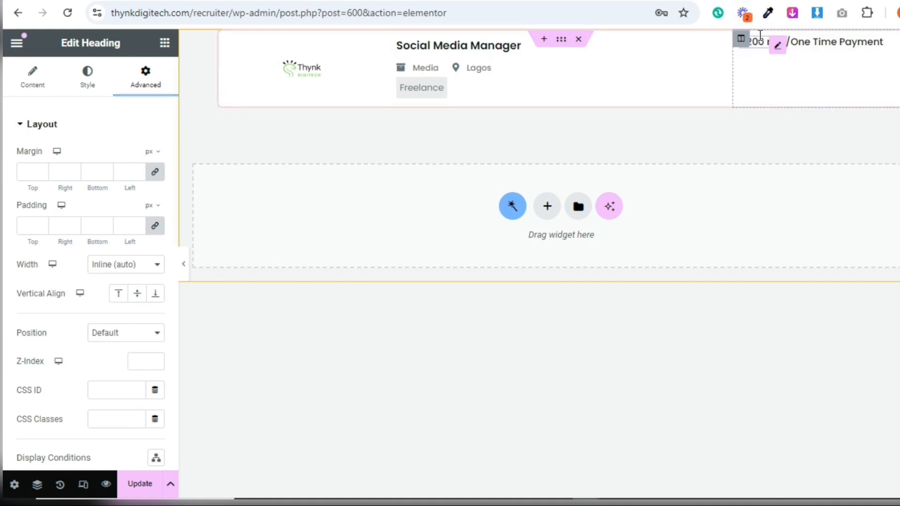
pyautogui.click(137, 294)
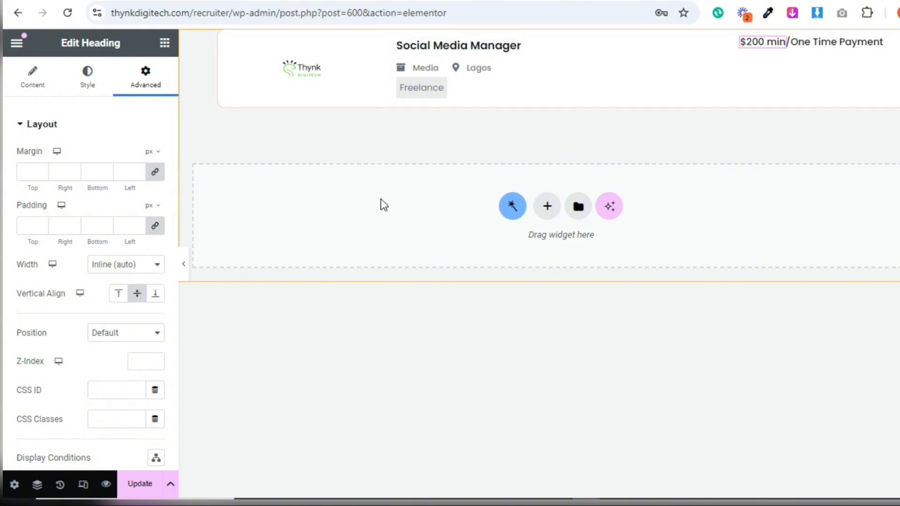
# Add a Data Store Button widget below the payment headings and assign it to the Bookmark Jobs store
pyautogui.click(160, 44)
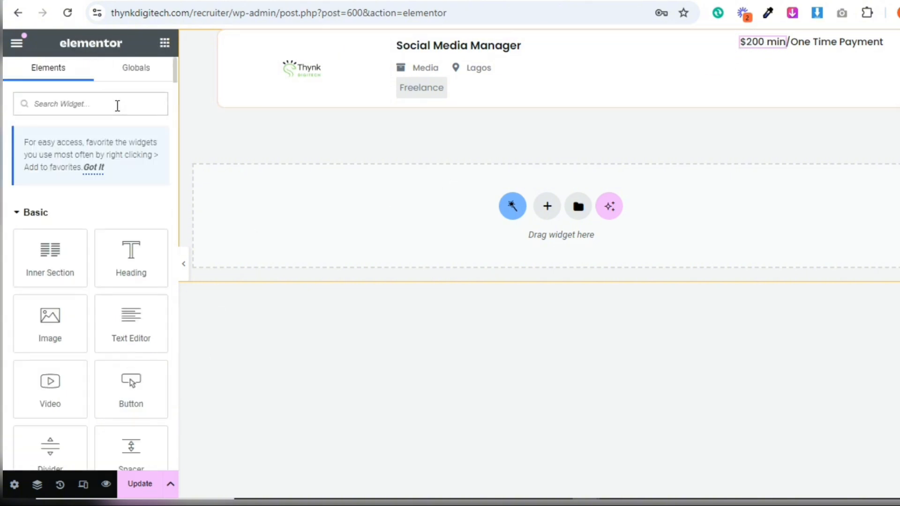
pyautogui.write('Data')
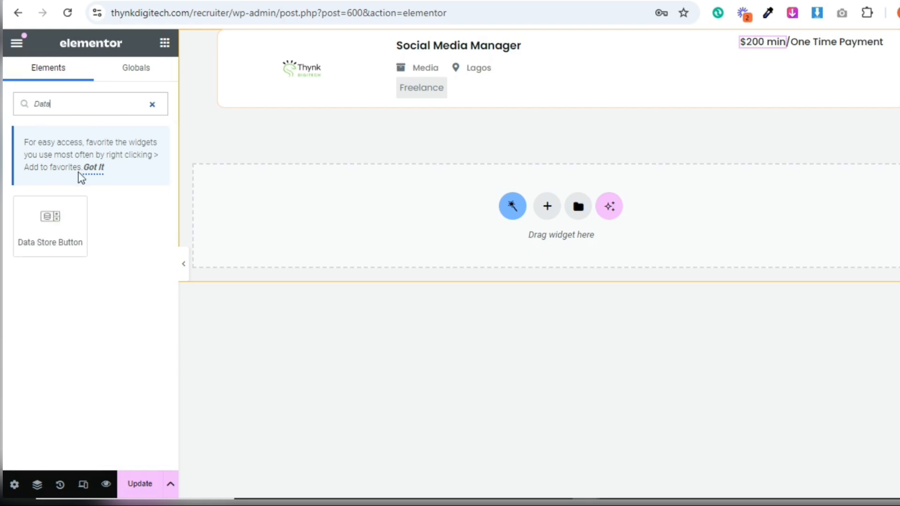
pyautogui.moveTo(51, 231); pyautogui.dragTo(812, 52)
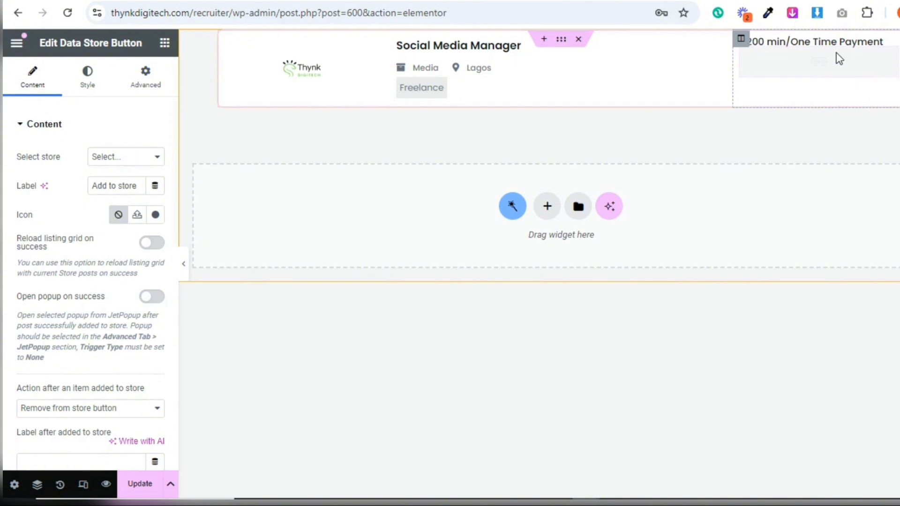
pyautogui.click(143, 166)
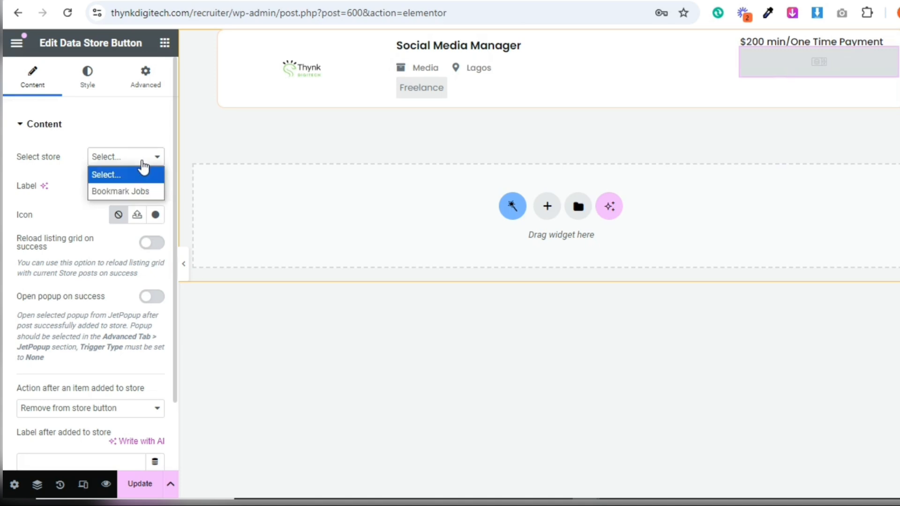
pyautogui.click(137, 190)
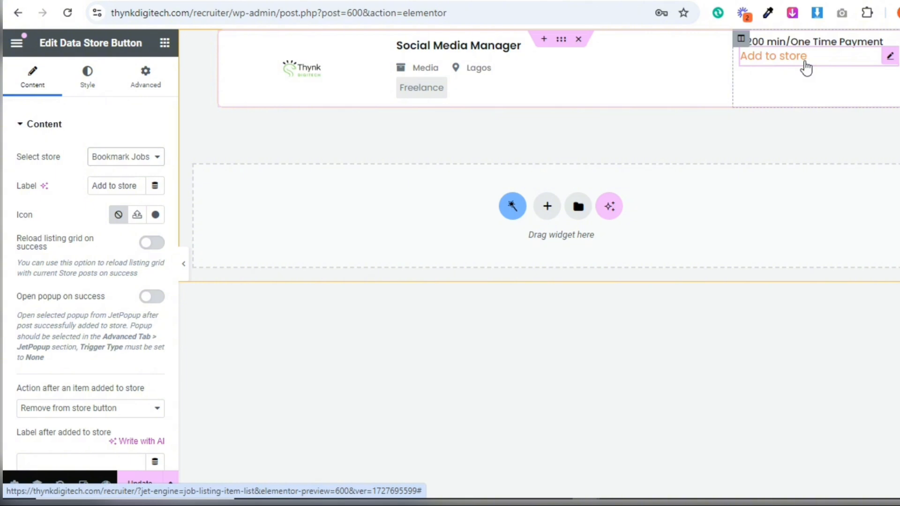
# Clear the data store button's label and give it the outlined Bookmark icon from the icon library
pyautogui.tripleClick(126, 189)
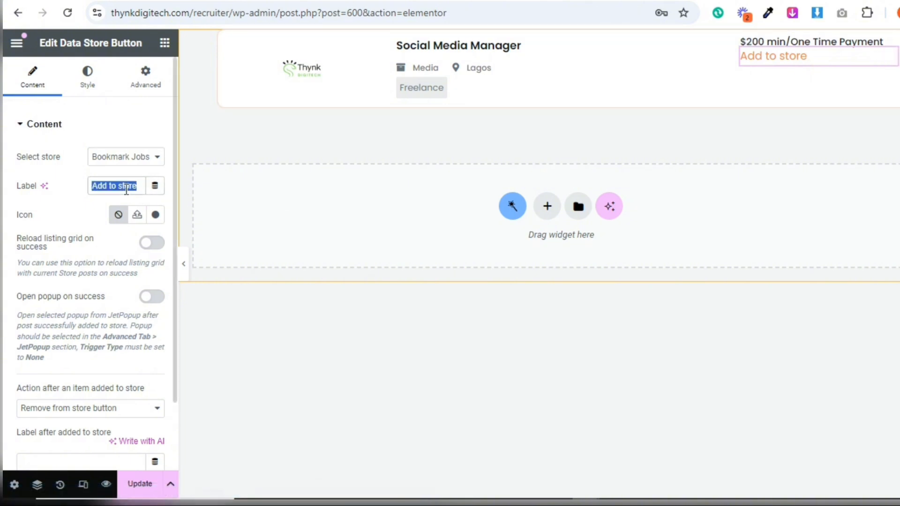
pyautogui.press('BackSpace')
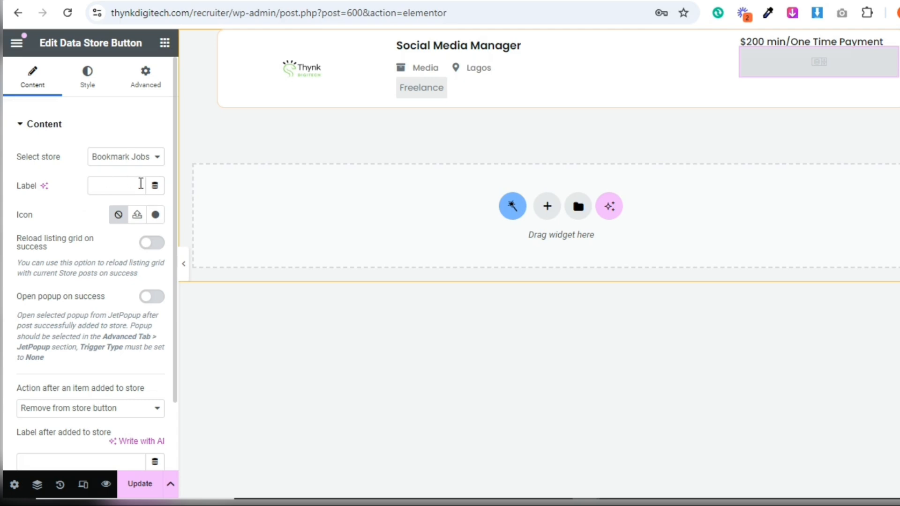
pyautogui.click(158, 220)
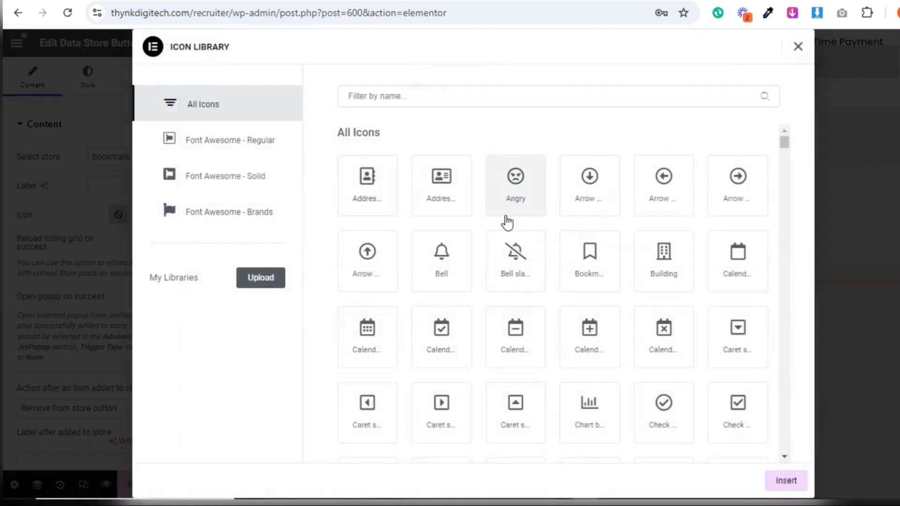
pyautogui.click(588, 266)
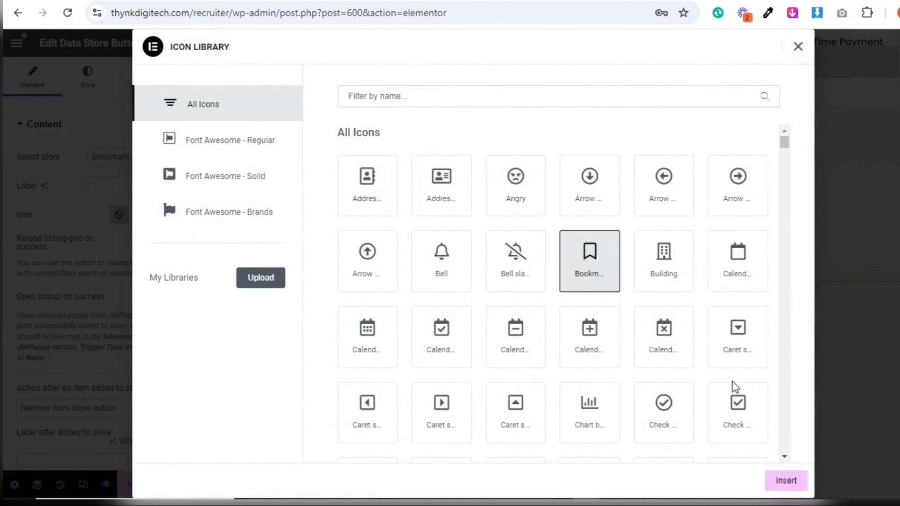
pyautogui.click(789, 481)
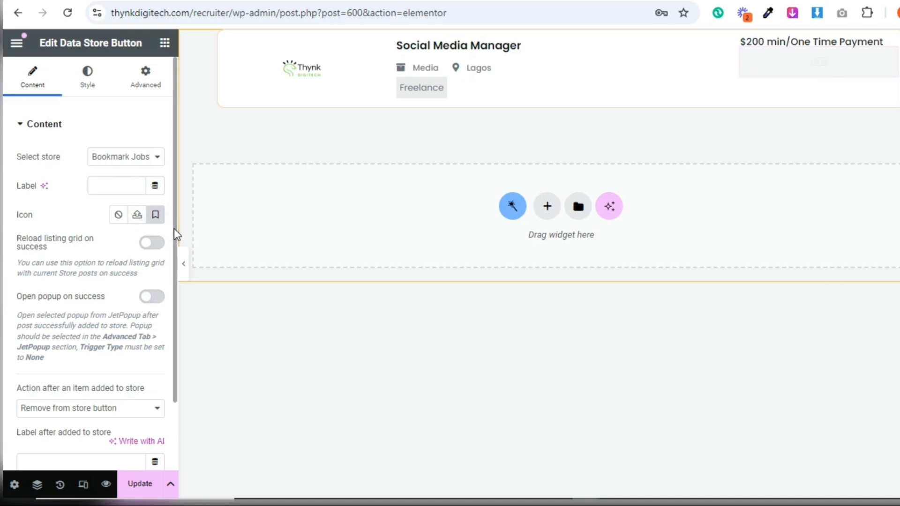
pyautogui.moveTo(173, 229); pyautogui.dragTo(174, 297)
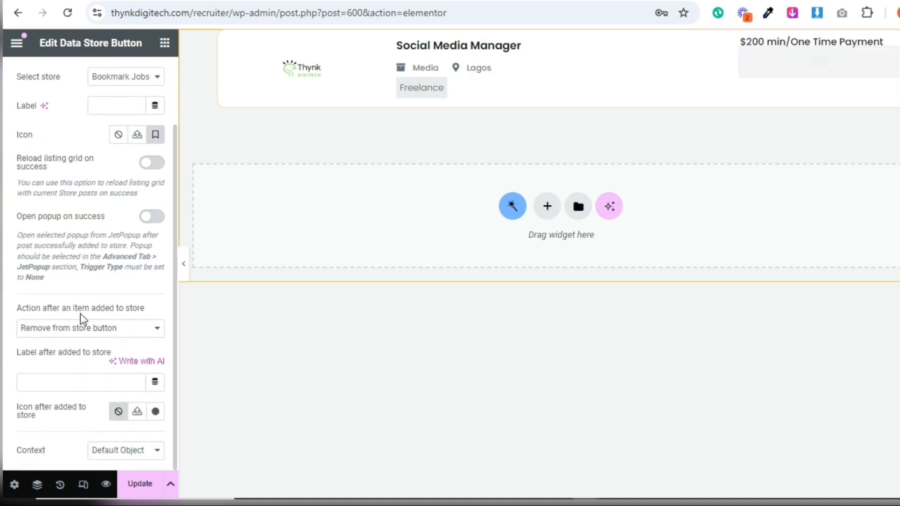
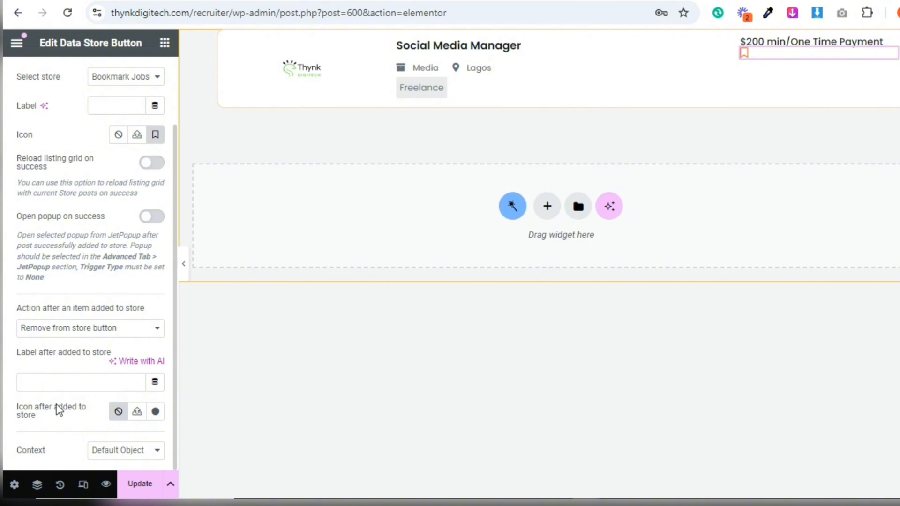
# Set the data store button's icon after adding to store to the solid Bookmark icon from the icon library
pyautogui.click(157, 413)
pyautogui.click(486, 91)
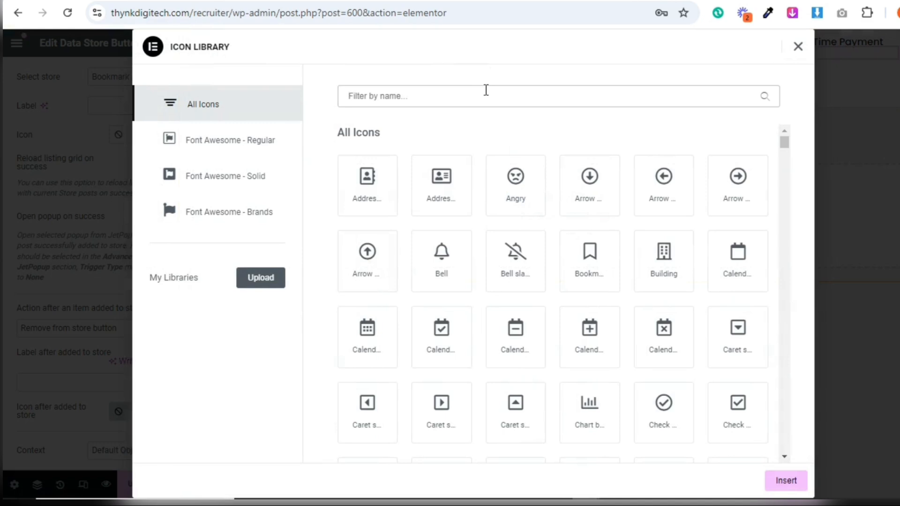
pyautogui.write('book')
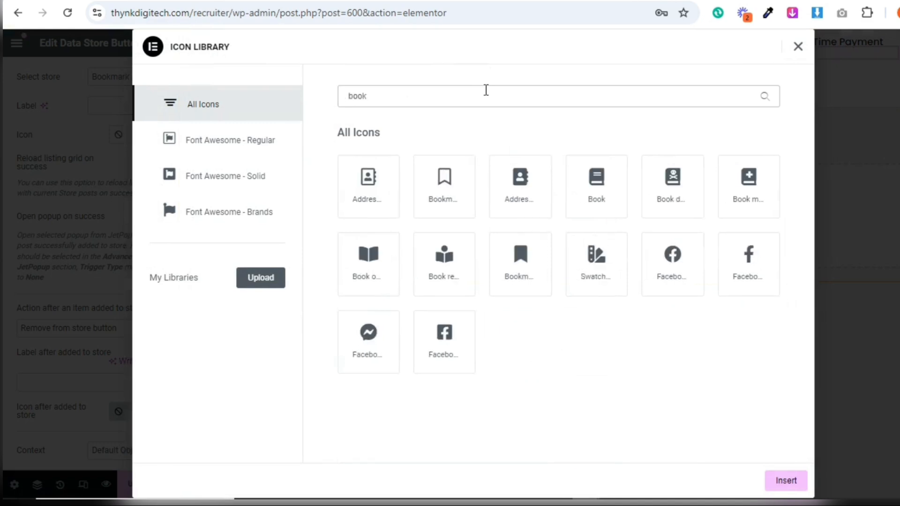
pyautogui.click(535, 256)
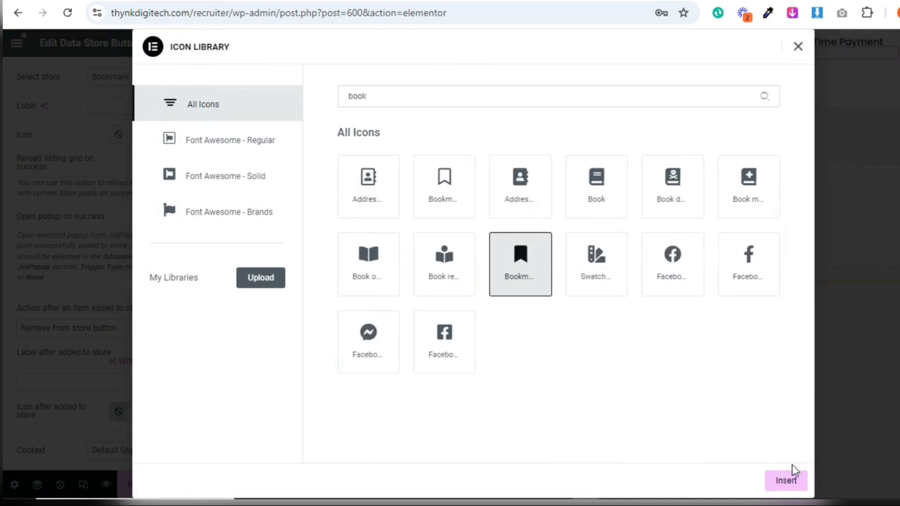
pyautogui.click(787, 482)
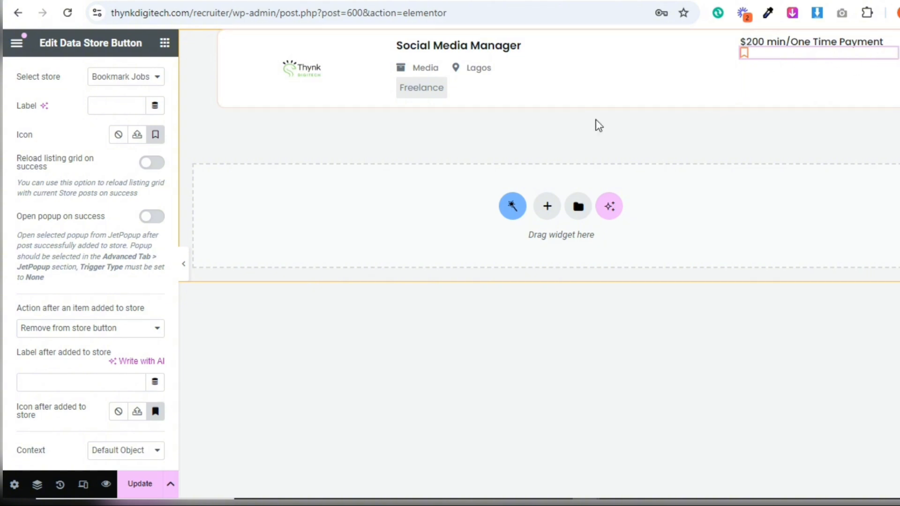
# Center-align the bookmark data store button within its column
pyautogui.scroll(2, 173, 112)
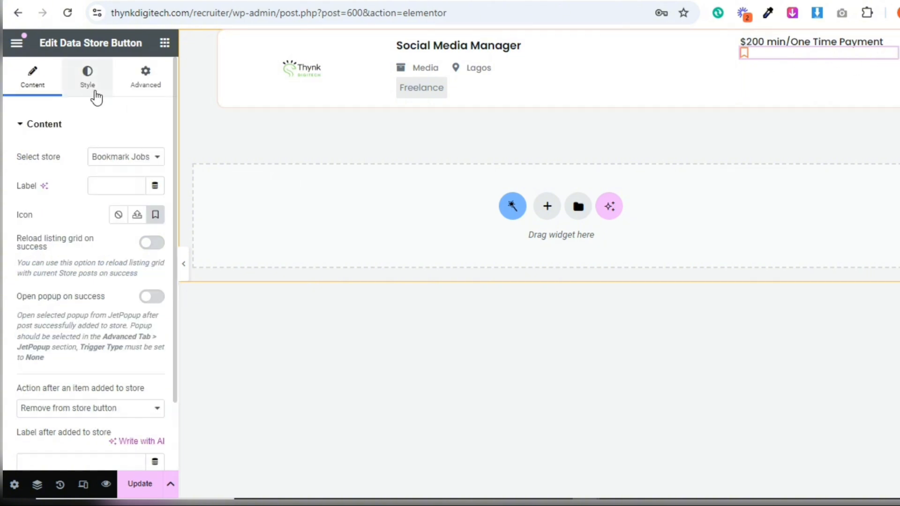
pyautogui.click(88, 77)
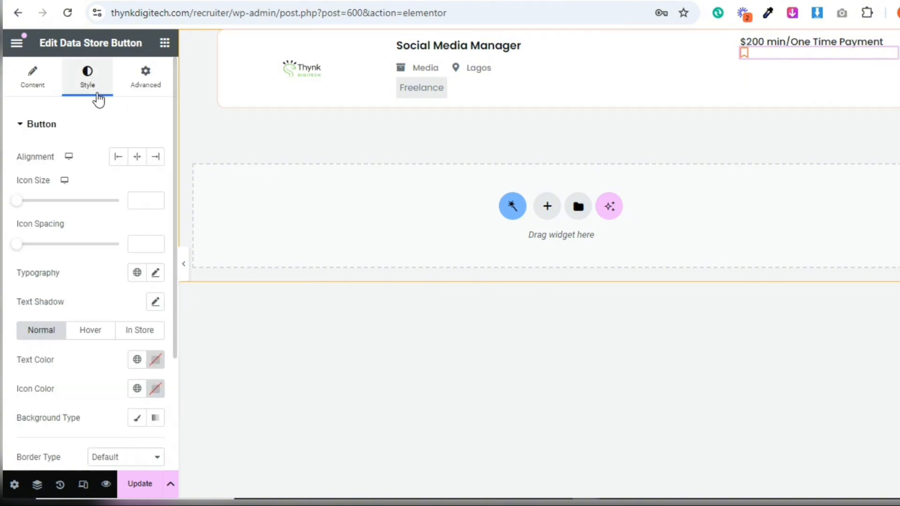
pyautogui.click(144, 159)
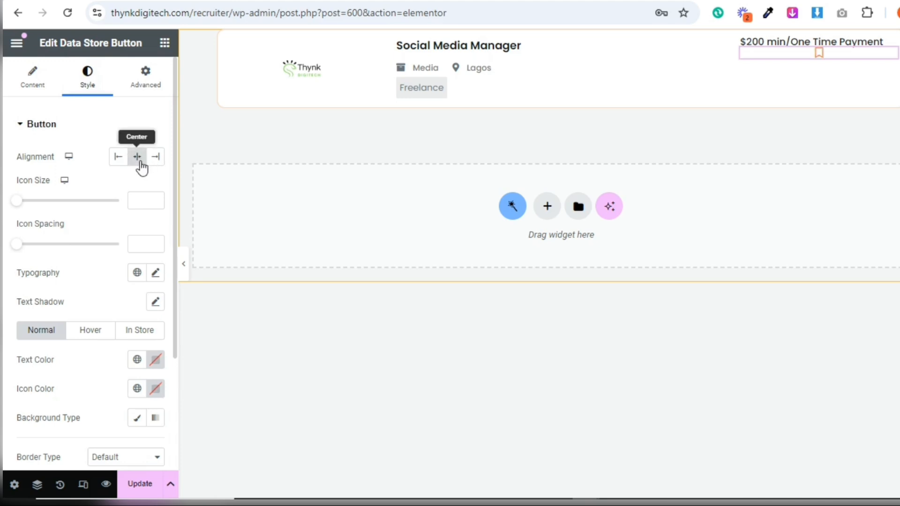
pyautogui.scroll(-3, 173, 271)
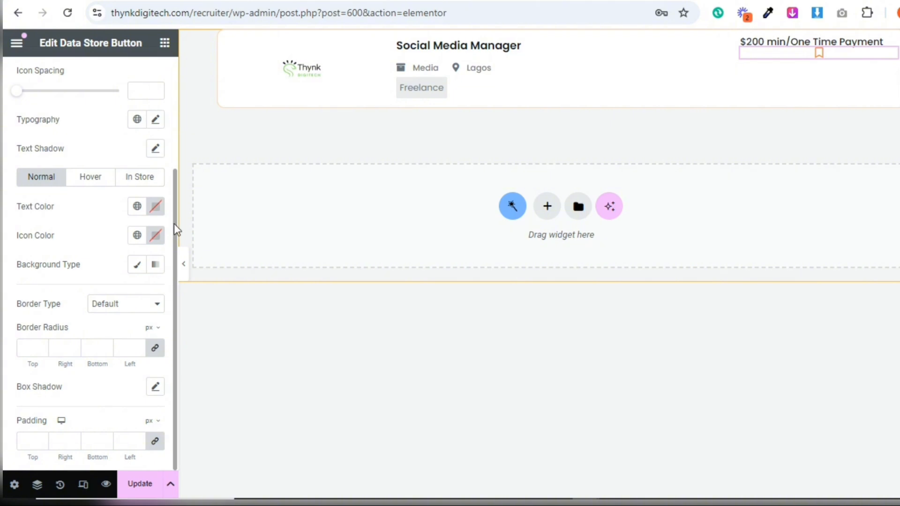
pyautogui.doubleClick(176, 123)
pyautogui.scroll(3, 140, 108)
# Unlink the data store button's margins, set its top margin to 20 px, and update the listing template
pyautogui.click(144, 76)
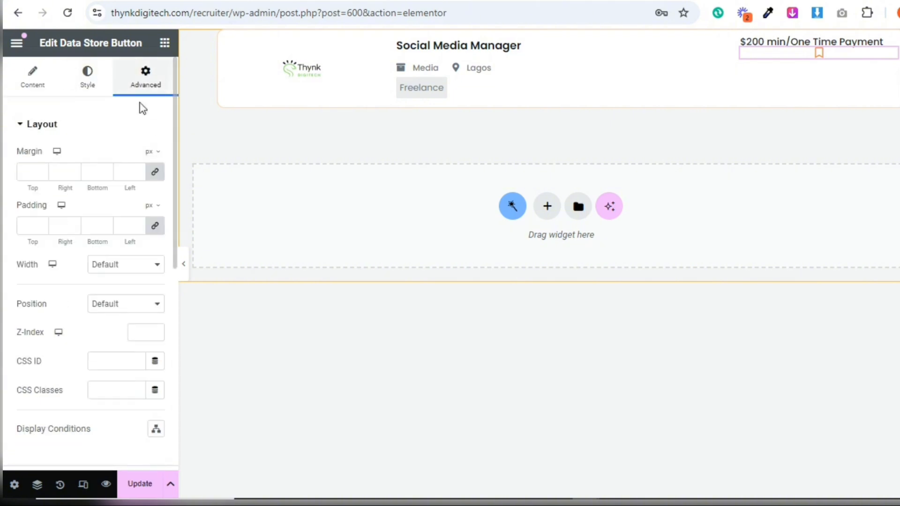
pyautogui.click(155, 172)
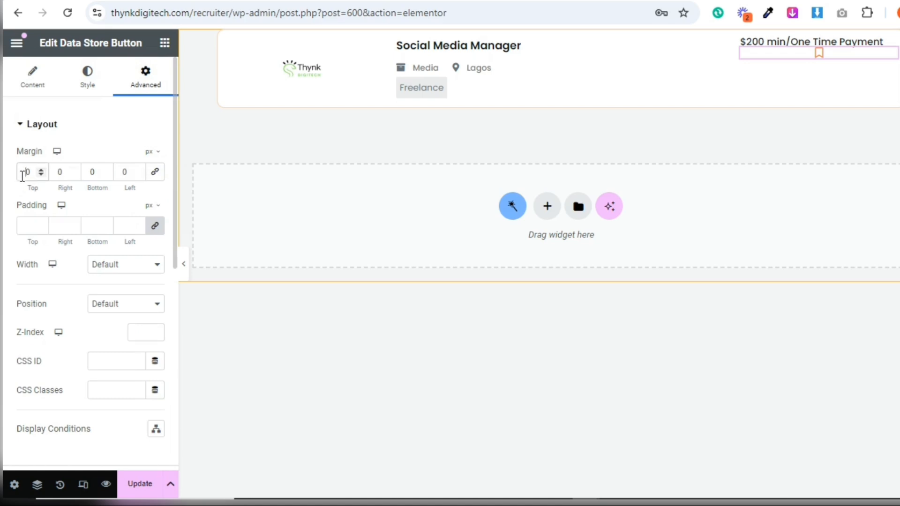
pyautogui.click(22, 175)
pyautogui.write('2')
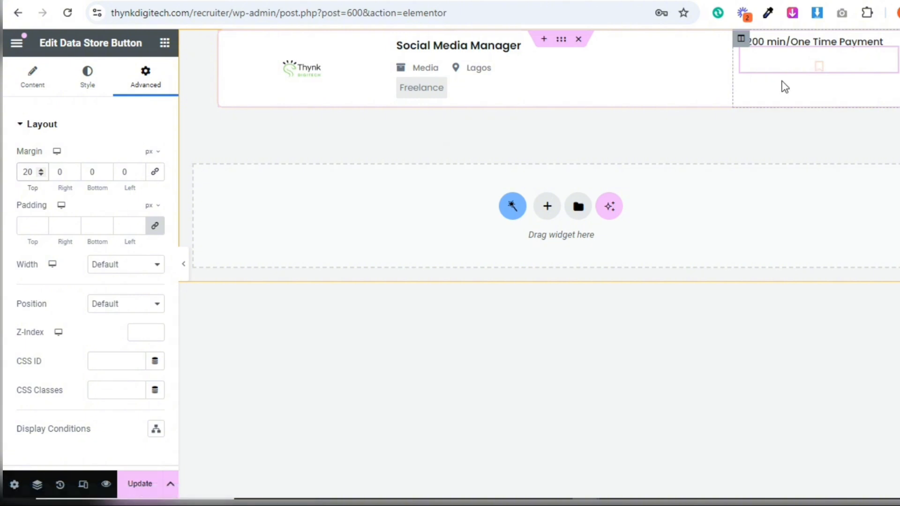
pyautogui.click(136, 488)
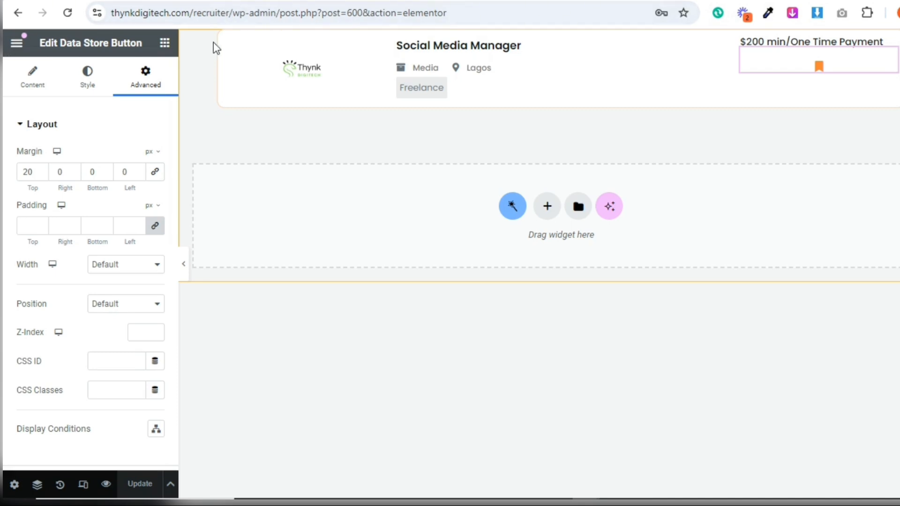
# Open the site's WordPress admin dashboard in a new browser tab using the copied thynkdigitech.com/recruiter/wp-admin address
pyautogui.moveTo(276, 13); pyautogui.dragTo(127, 19)
pyautogui.rightClick(126, 19)
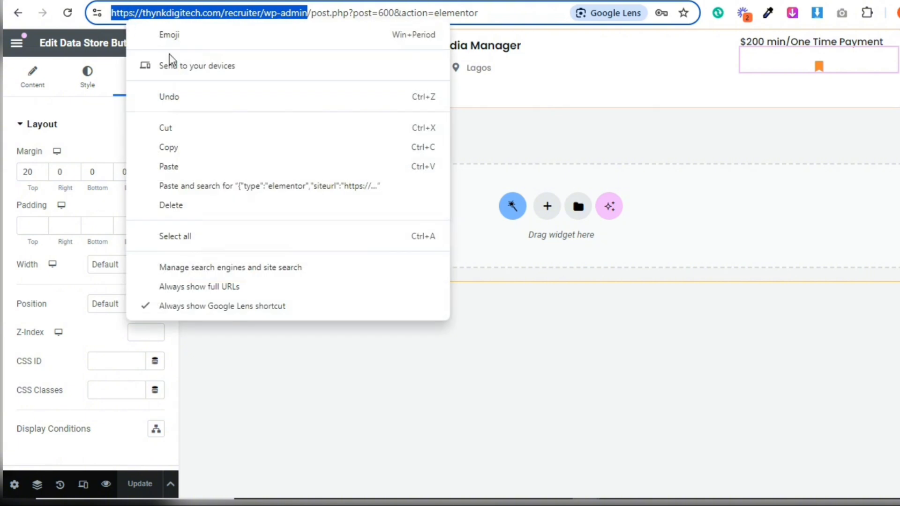
pyautogui.click(184, 148)
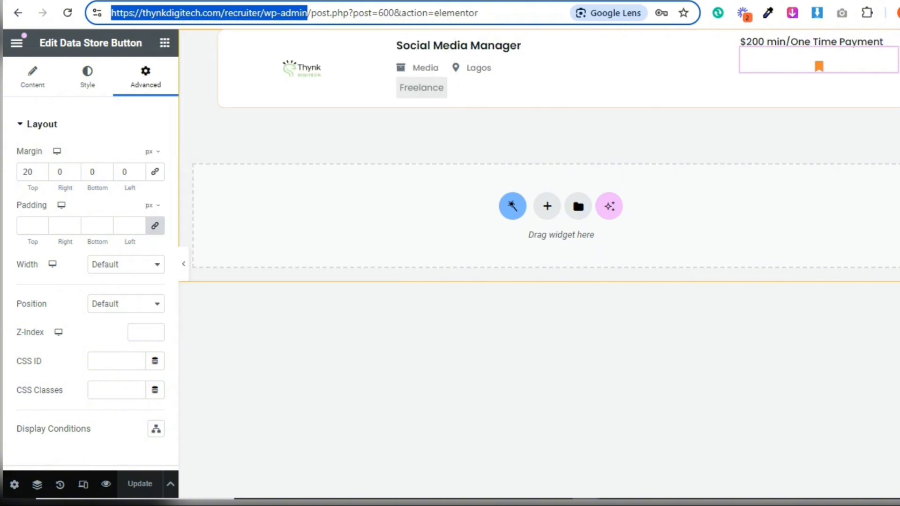
pyautogui.hotkey('ctrl', 't')
pyautogui.click(249, 7)
pyautogui.hotkey('ctrl', 'v')
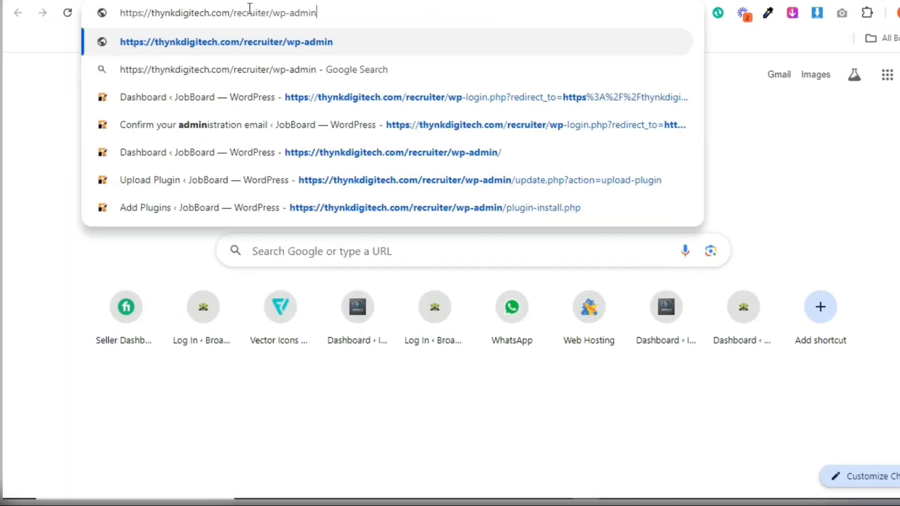
pyautogui.press('Return')
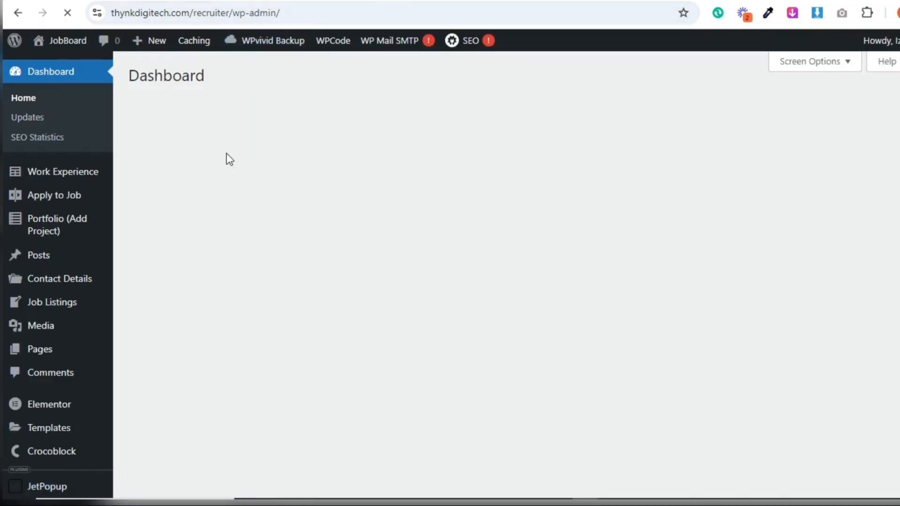
# Create a new WordPress page titled "Job Lists" and publish it
pyautogui.moveTo(52, 350)
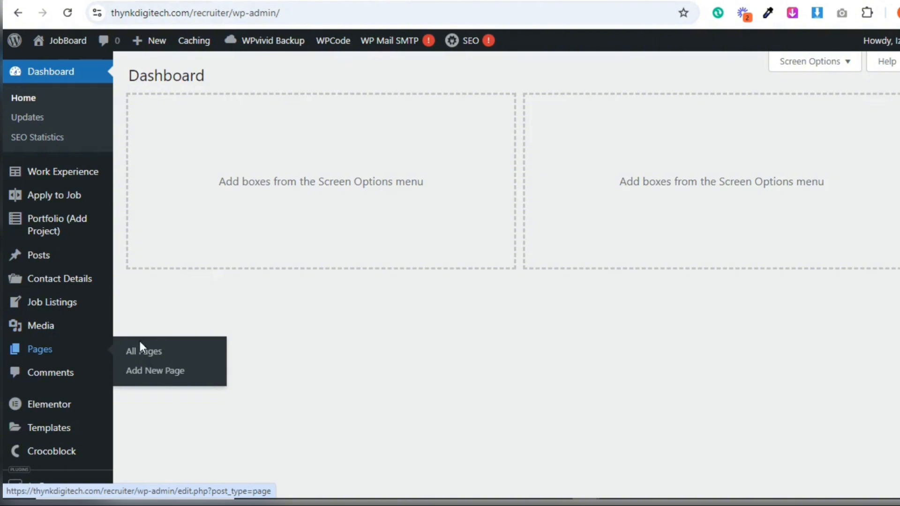
pyautogui.click(161, 370)
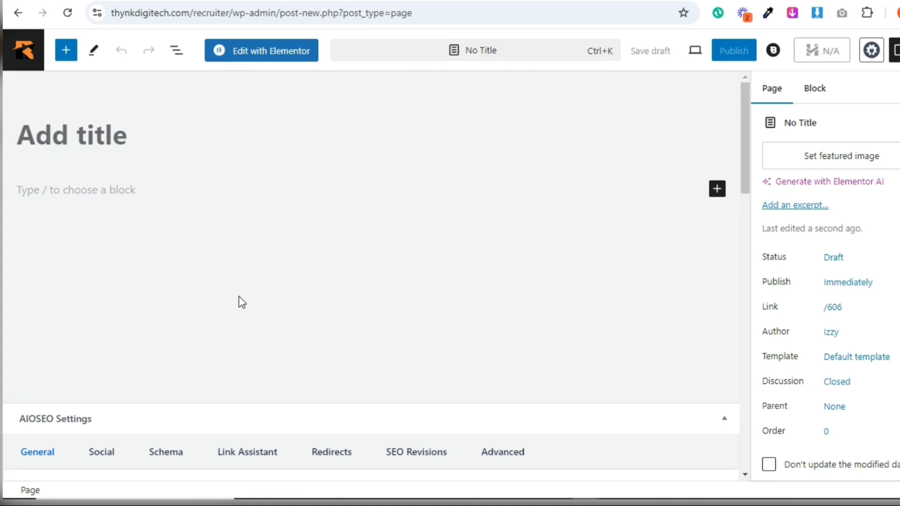
pyautogui.write('Job List')
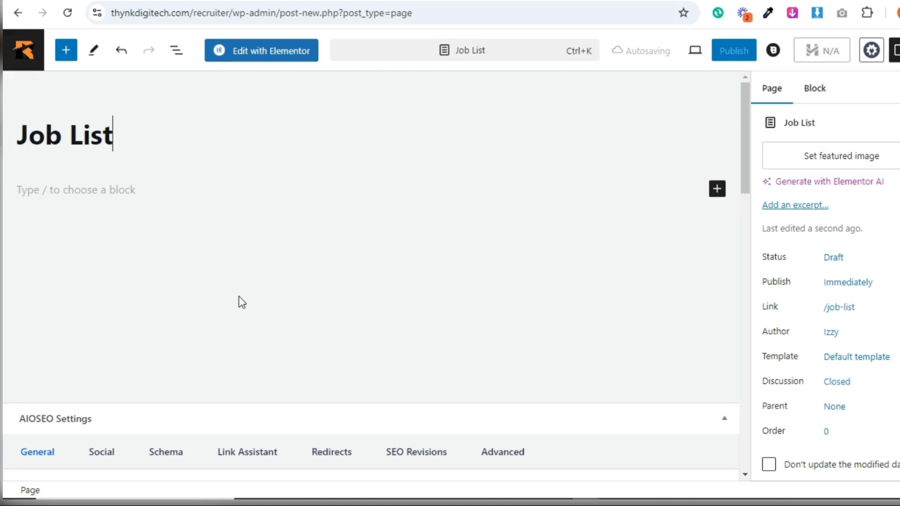
pyautogui.write('s')
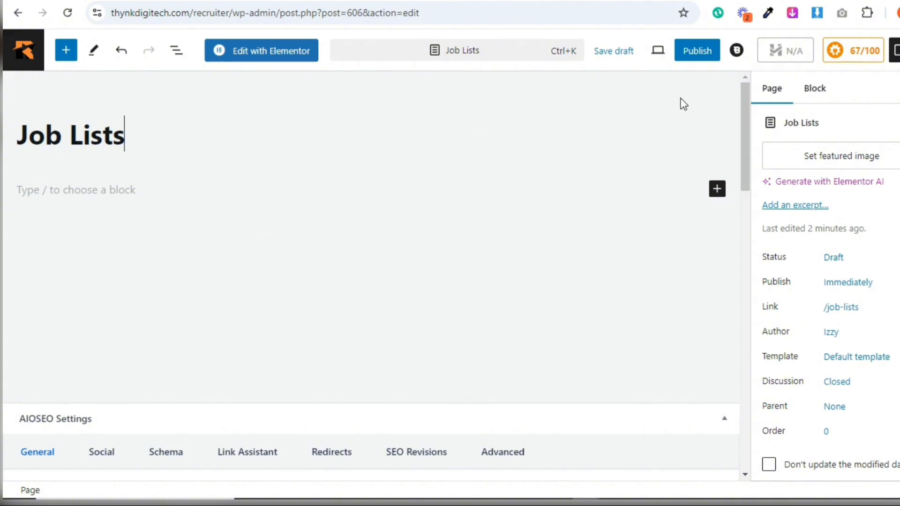
pyautogui.click(687, 56)
pyautogui.press('Return')
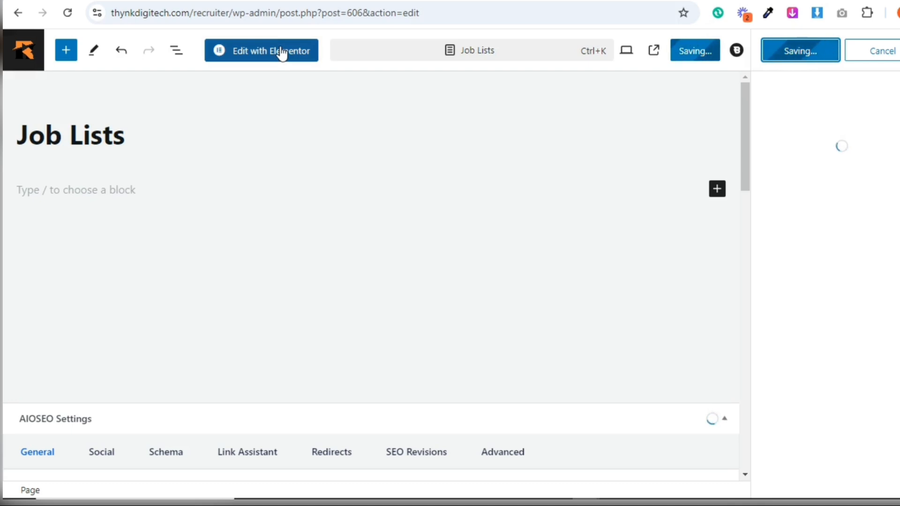
# Open the Job Lists page in Elementor and add a single-column section with Full Width Section enabled
pyautogui.click(282, 52)
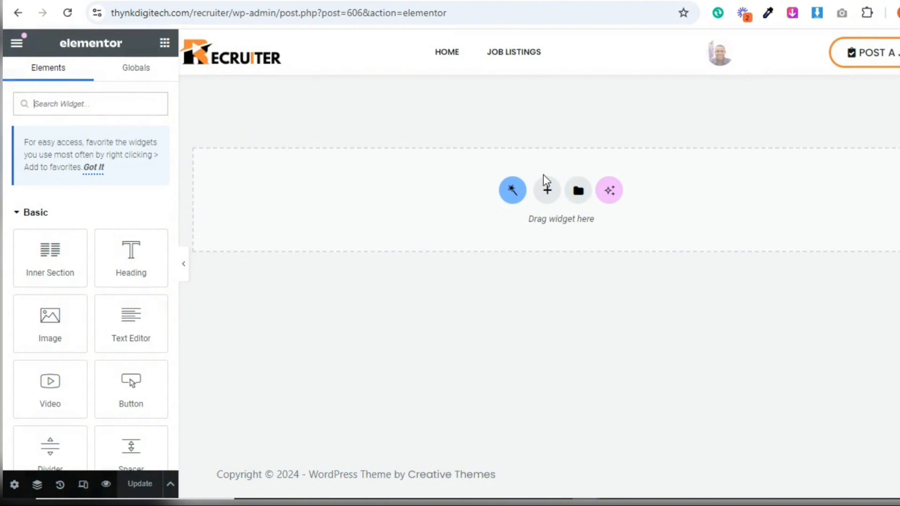
pyautogui.click(548, 189)
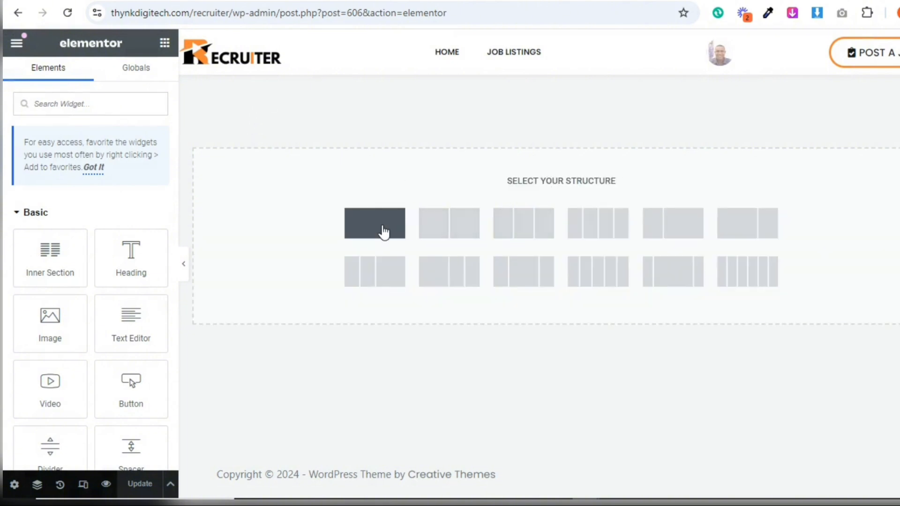
pyautogui.click(384, 231)
pyautogui.click(148, 159)
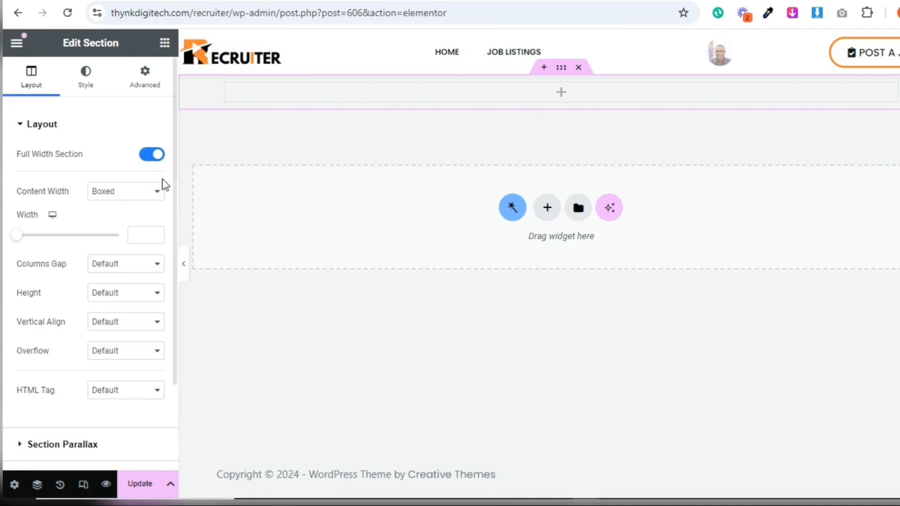
# Give the new section a classic background in the near-black global color
pyautogui.click(89, 90)
pyautogui.click(99, 186)
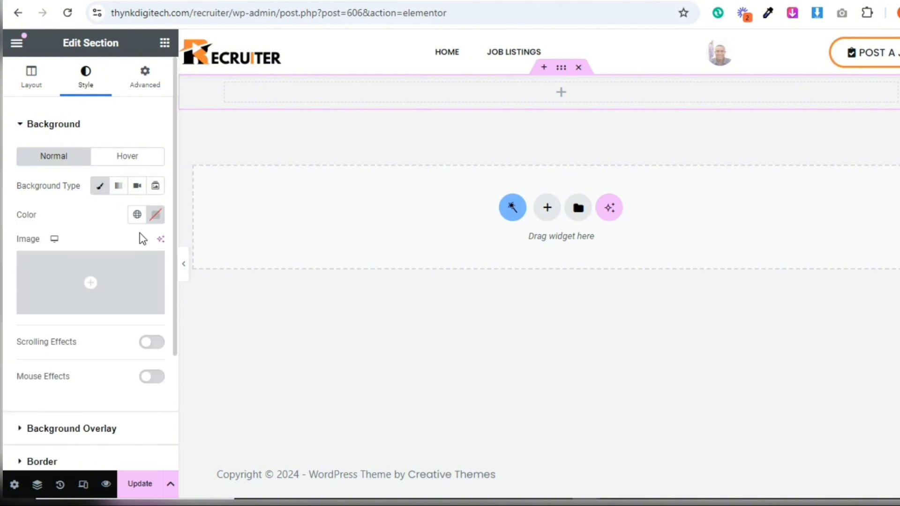
pyautogui.click(137, 215)
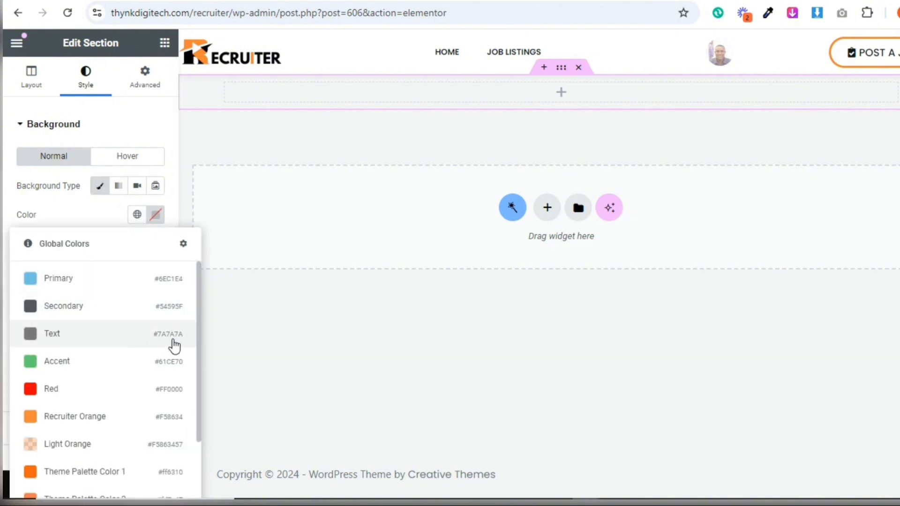
pyautogui.moveTo(198, 361); pyautogui.dragTo(198, 419)
pyautogui.scroll(-1, 141, 422)
pyautogui.click(113, 410)
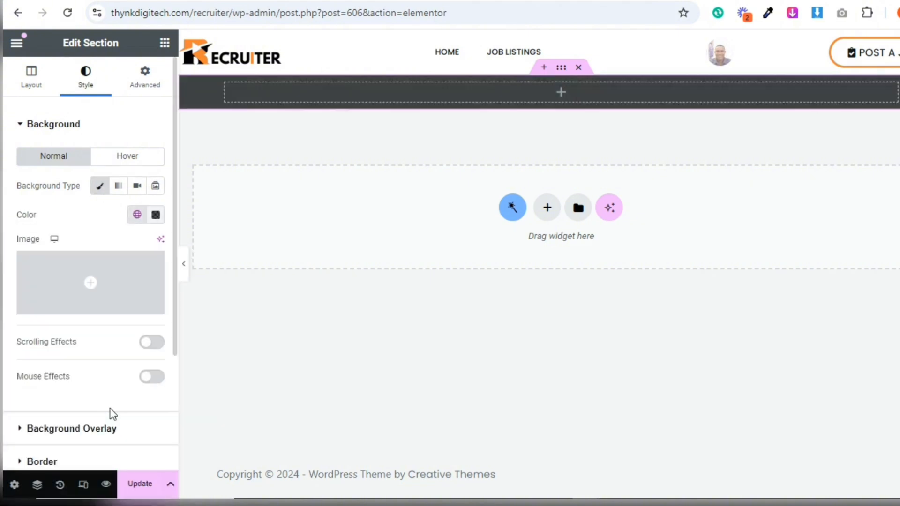
# Set the dark section's height to Min Height with a minimum height of 200 px
pyautogui.click(31, 77)
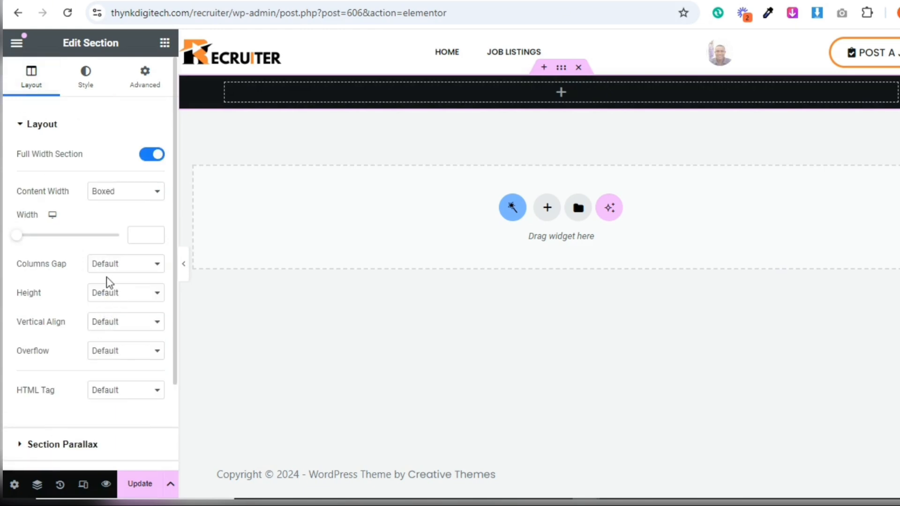
pyautogui.click(107, 293)
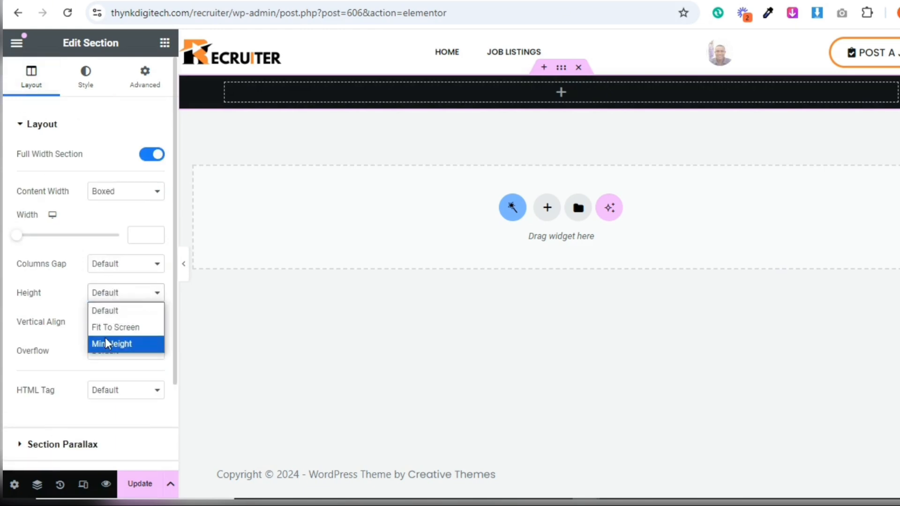
pyautogui.click(105, 343)
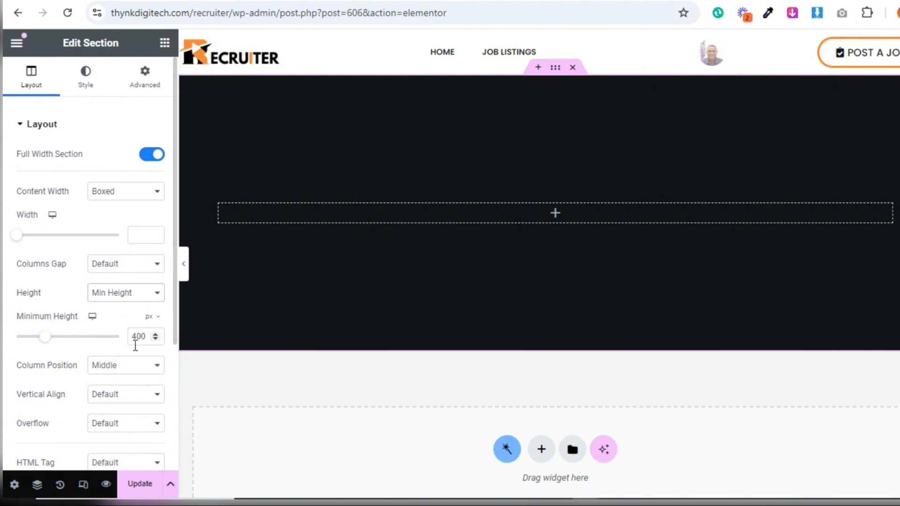
pyautogui.moveTo(138, 339); pyautogui.dragTo(132, 338)
pyautogui.write('2')
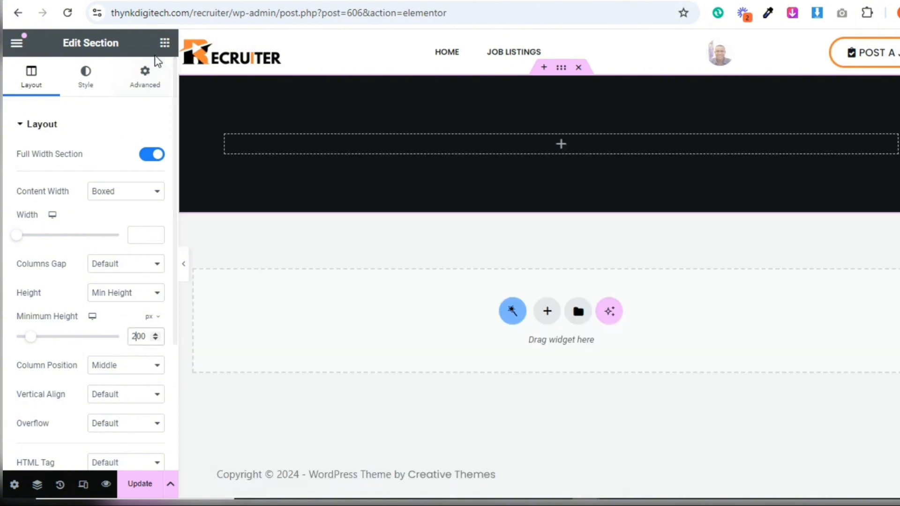
# Add a Heading widget titled "Job Lists" to the dark section and center-align it
pyautogui.click(166, 44)
pyautogui.moveTo(125, 234); pyautogui.dragTo(436, 151)
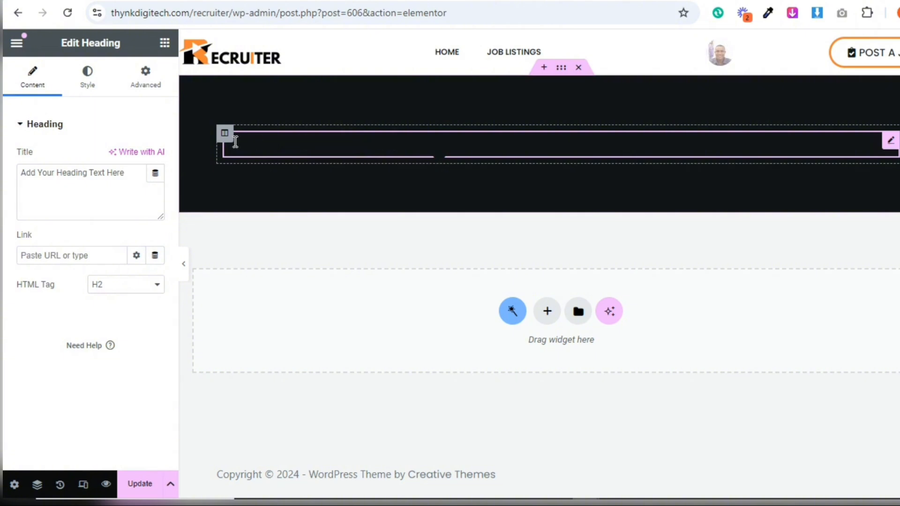
pyautogui.tripleClick(104, 172)
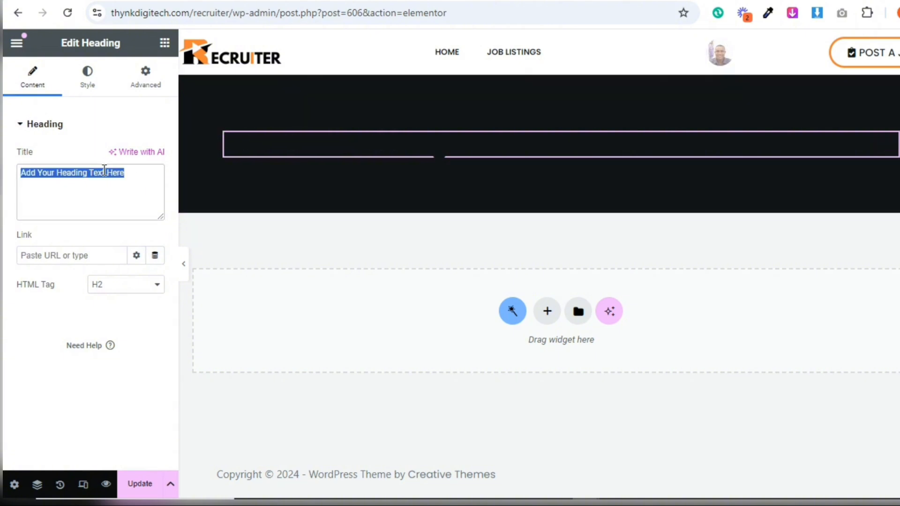
pyautogui.write('Job Lists')
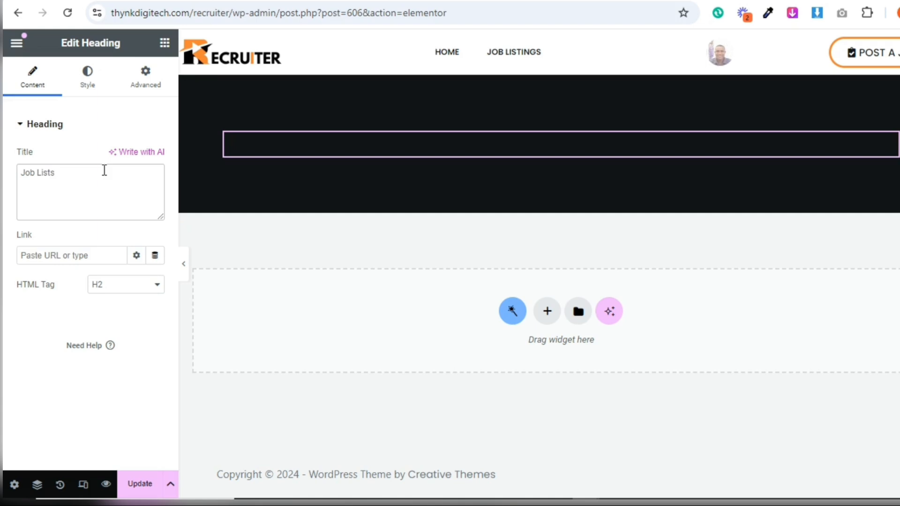
pyautogui.click(84, 86)
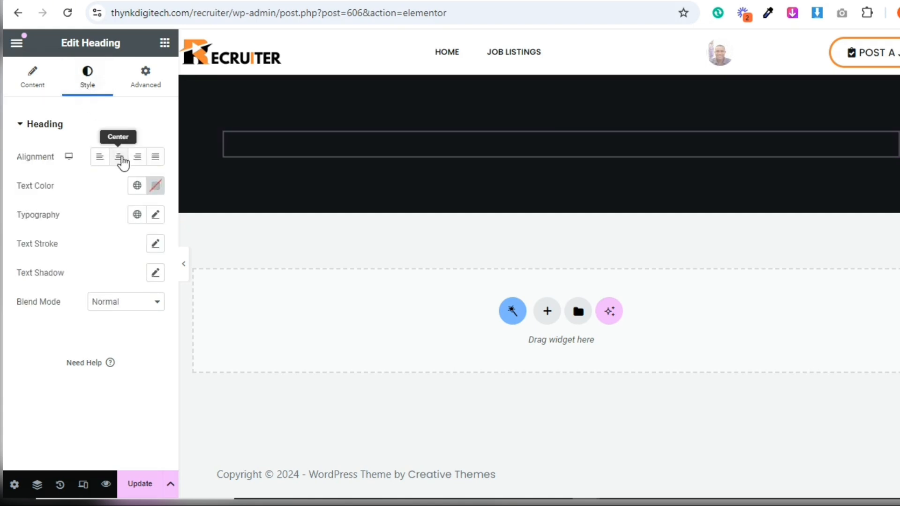
pyautogui.click(121, 158)
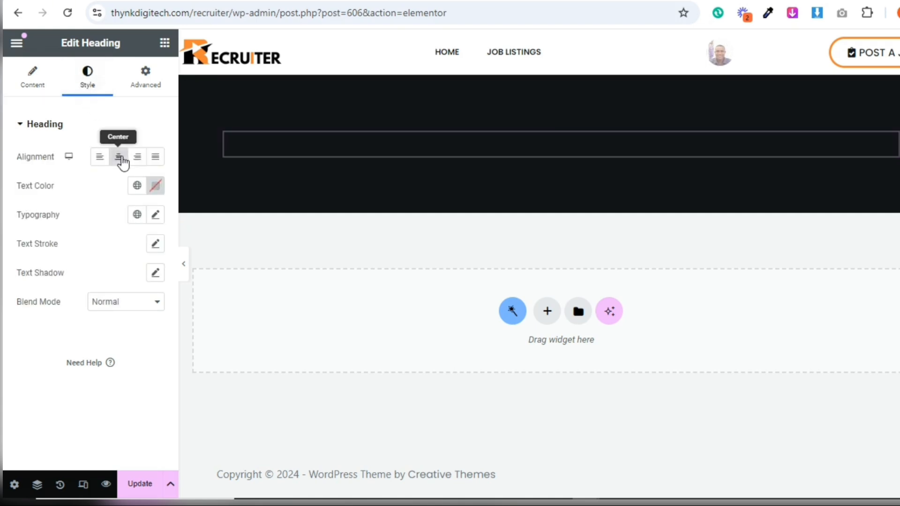
# Set the Job Lists heading's text color to the white global color Theme Palette Color 8
pyautogui.click(139, 187)
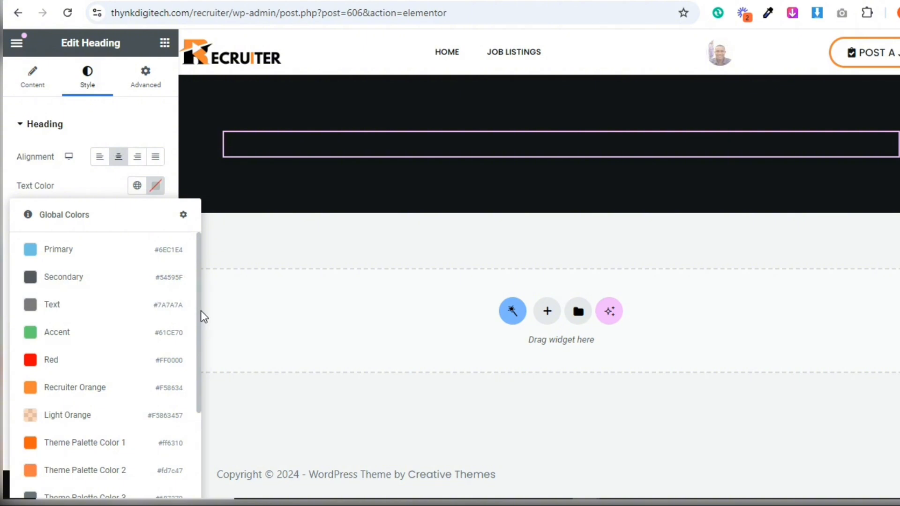
pyautogui.moveTo(201, 311); pyautogui.dragTo(207, 432)
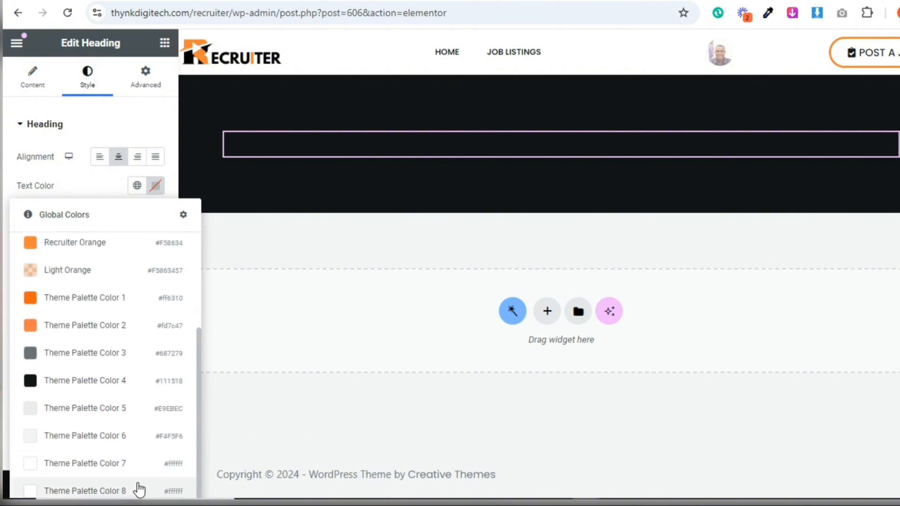
pyautogui.click(136, 488)
# Set the Job Lists heading's typography to weight 600 (Semi Bold) and size 30 px
pyautogui.click(153, 215)
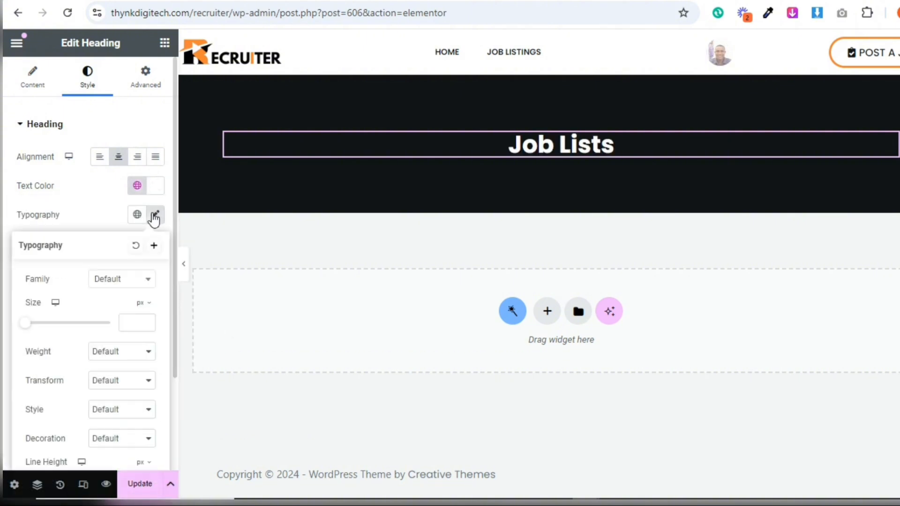
pyautogui.click(112, 355)
pyautogui.click(140, 234)
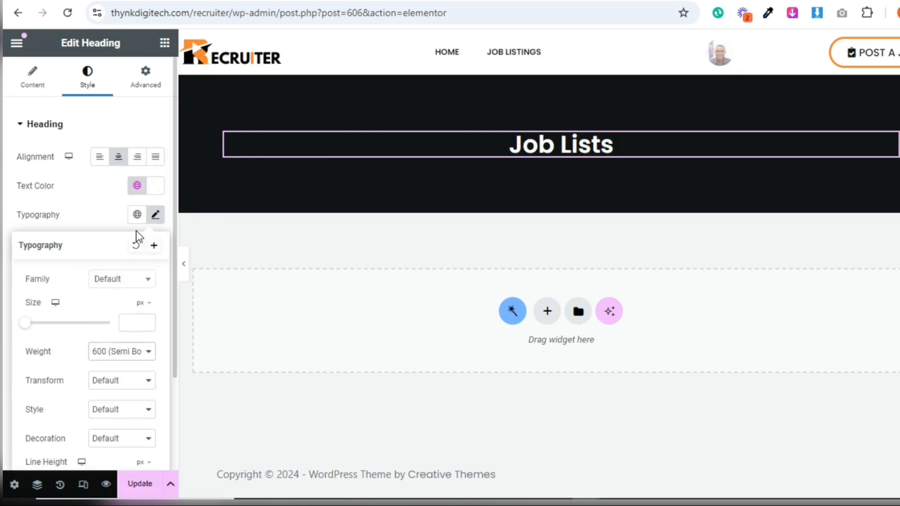
pyautogui.click(131, 324)
pyautogui.write('30')
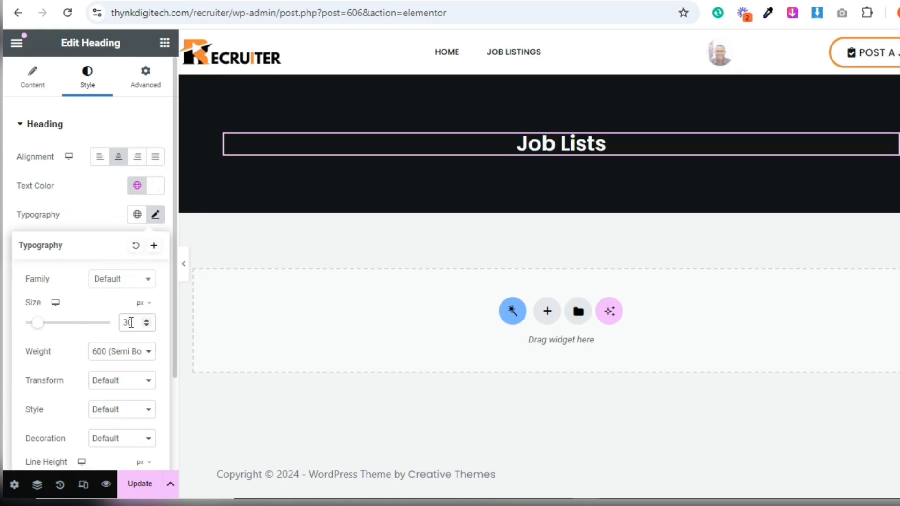
pyautogui.click(84, 188)
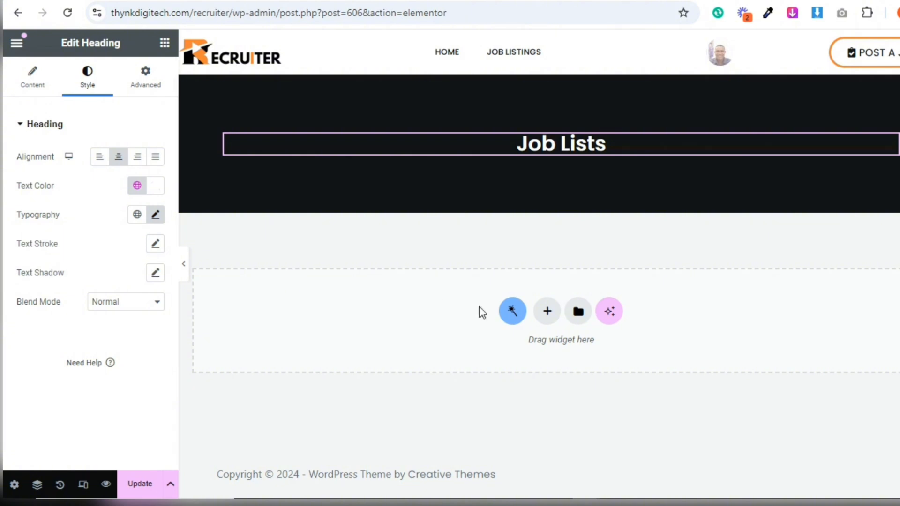
# Add a two-column section with a narrow left and wide right column below the banner, with Full Width Section enabled
pyautogui.click(548, 312)
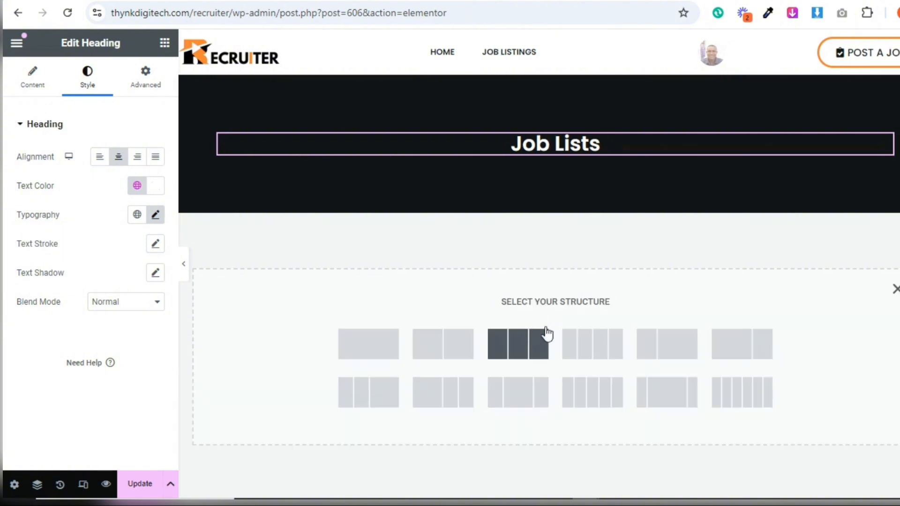
pyautogui.click(652, 349)
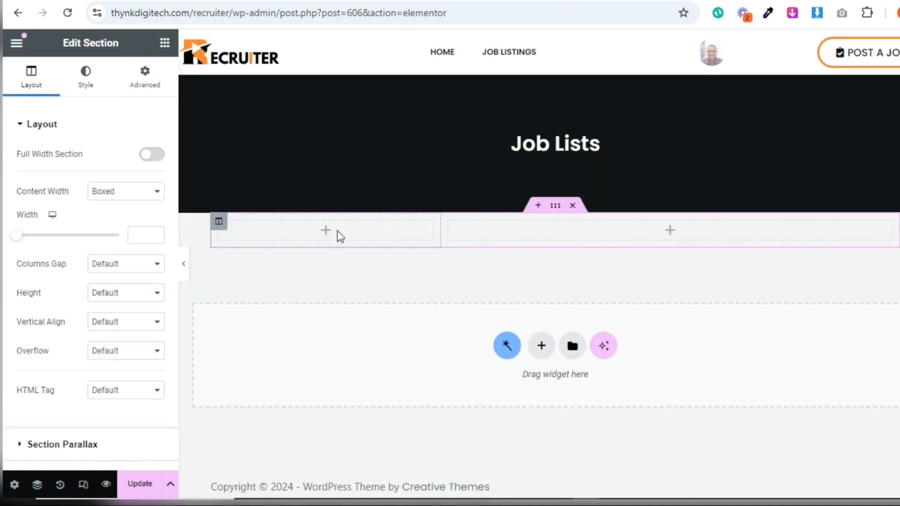
pyautogui.click(153, 156)
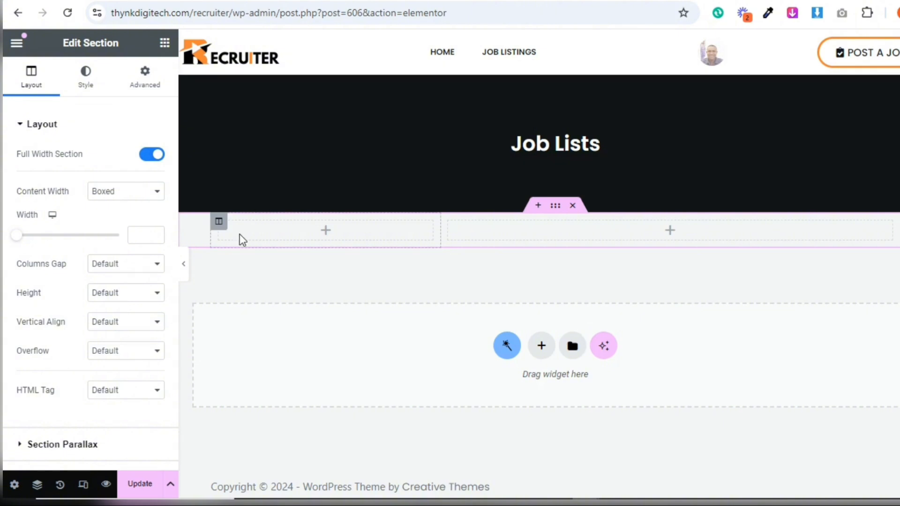
# Set the width of the new section's left column to 30%
pyautogui.click(219, 222)
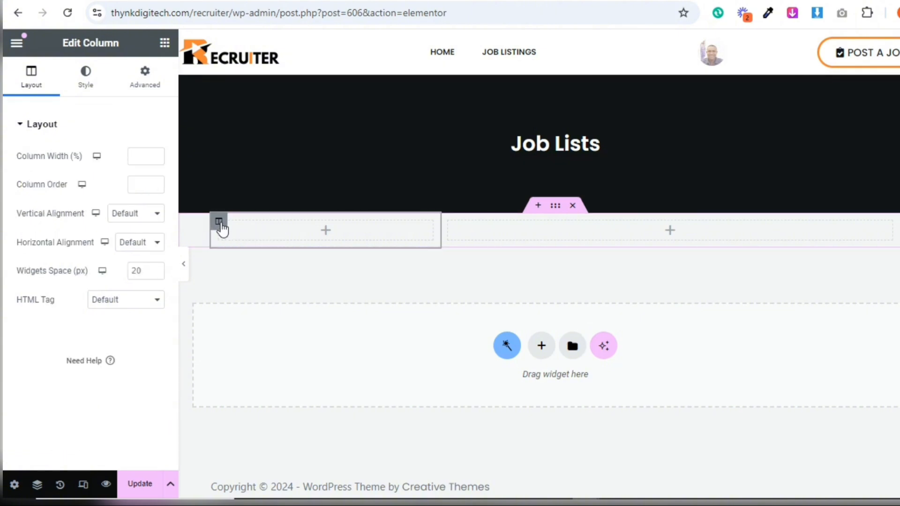
pyautogui.click(138, 159)
pyautogui.write('30')
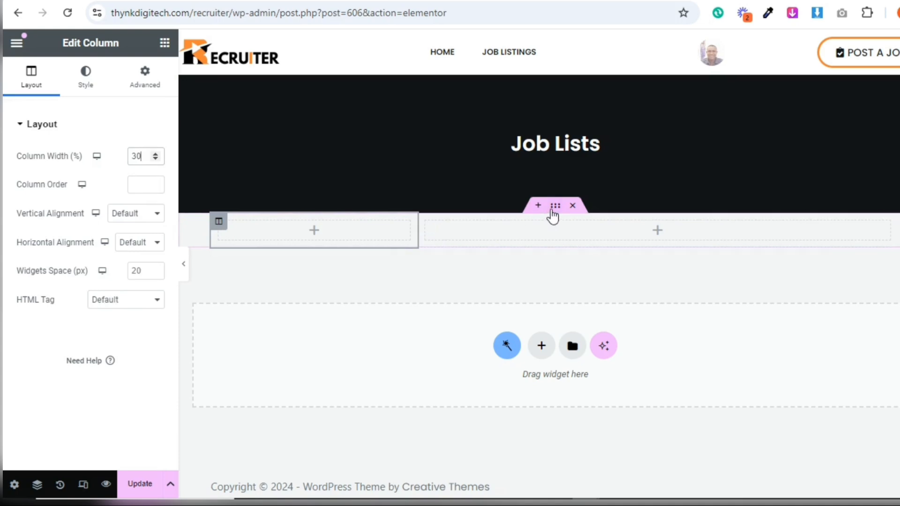
# Give the two-column section a classic background in white, #FFFFFF
pyautogui.click(555, 207)
pyautogui.click(85, 78)
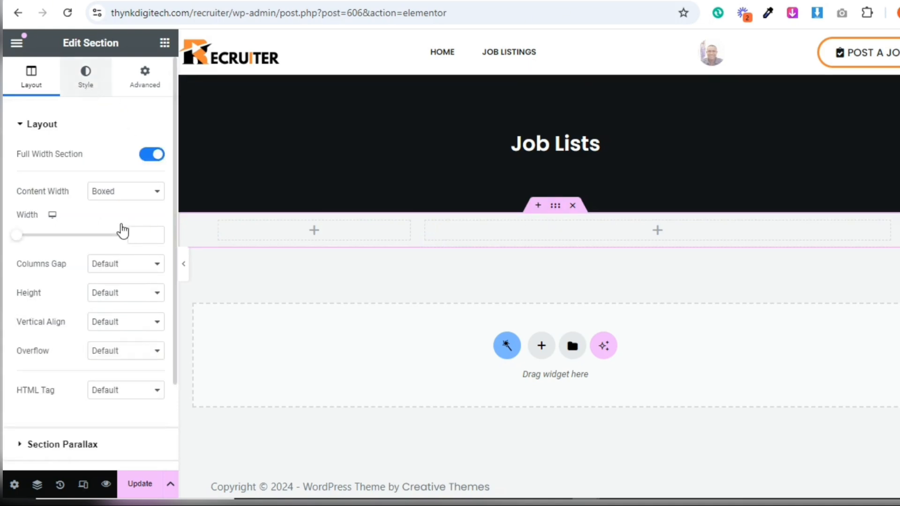
pyautogui.click(99, 185)
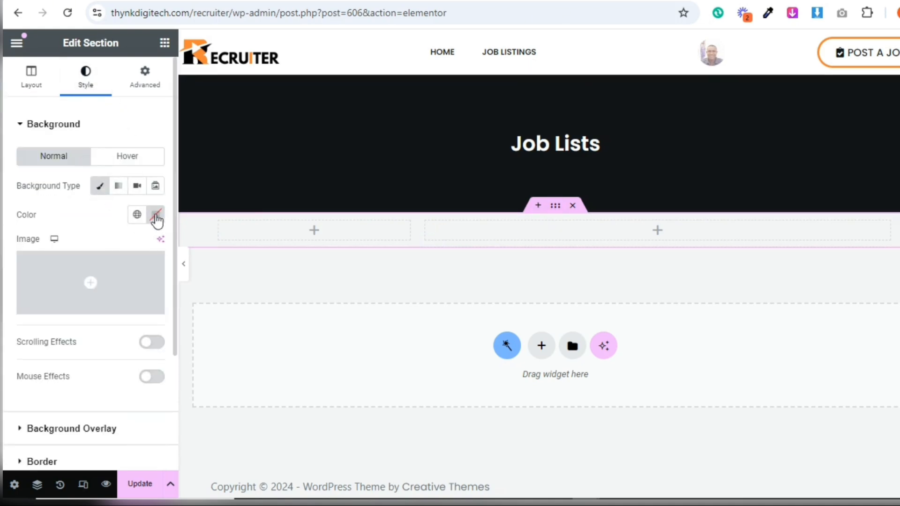
pyautogui.click(139, 216)
pyautogui.click(150, 218)
pyautogui.write('#FFFFFF')
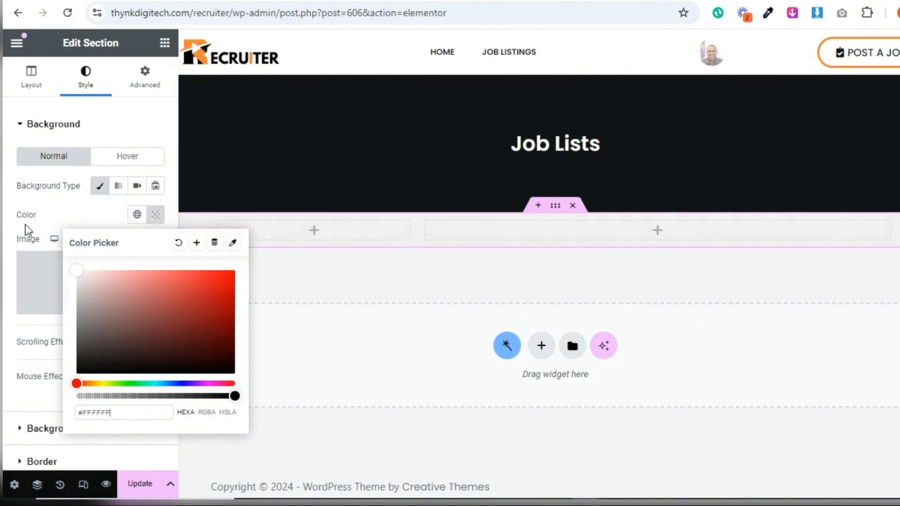
pyautogui.click(58, 219)
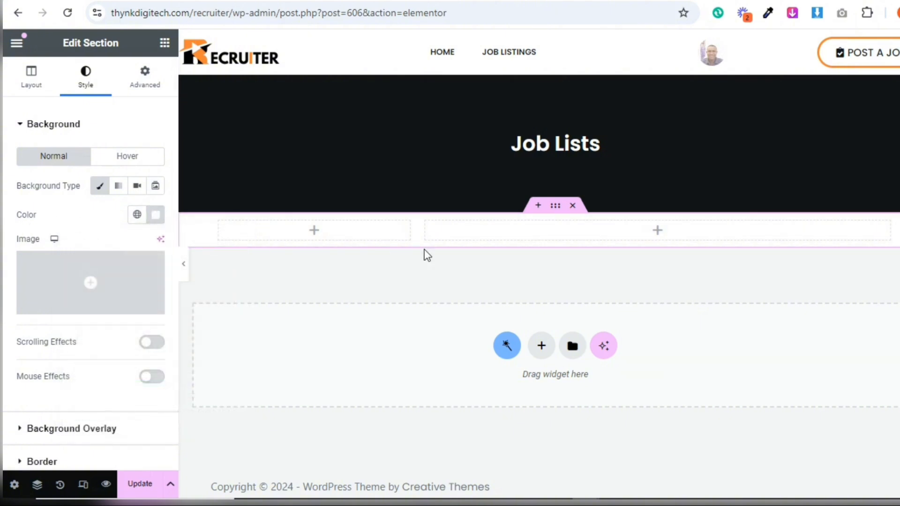
# Set the two-column section's padding to 40 px at the top and bottom, with 0 on the sides
pyautogui.click(143, 77)
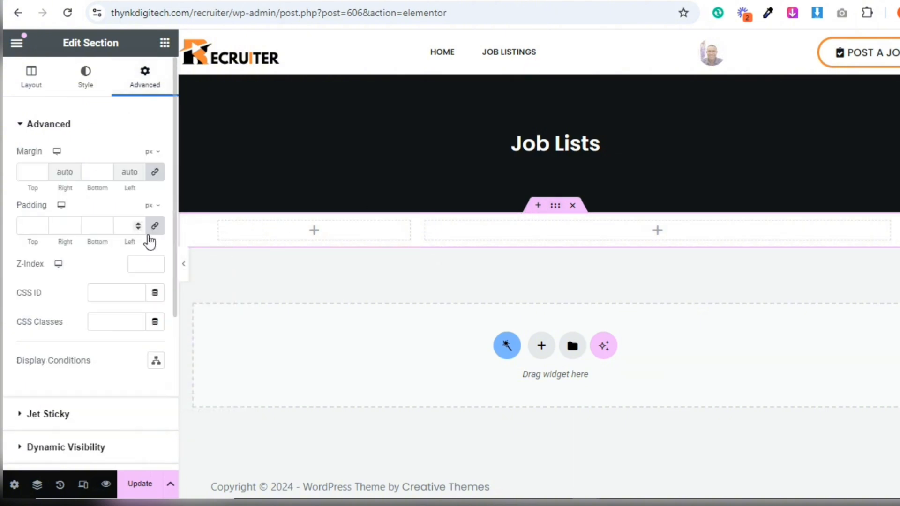
pyautogui.click(20, 221)
pyautogui.write('40')
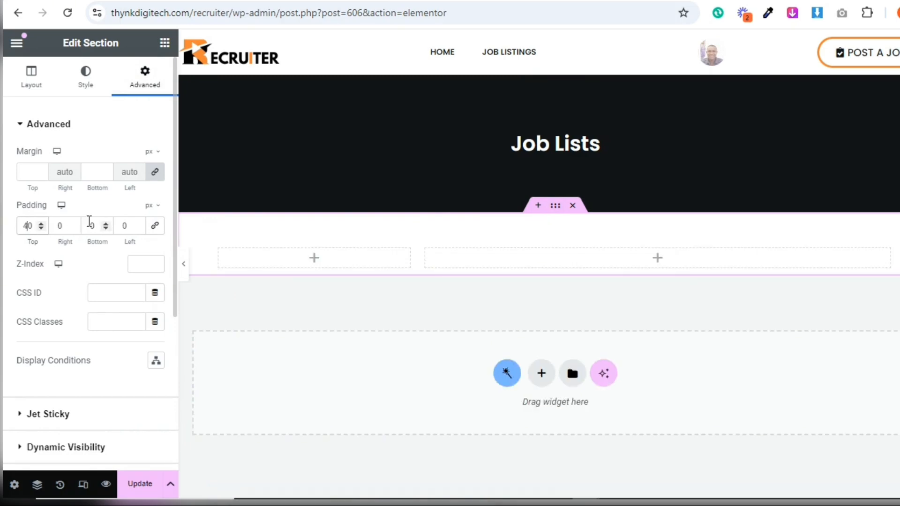
pyautogui.click(89, 224)
pyautogui.write('4')
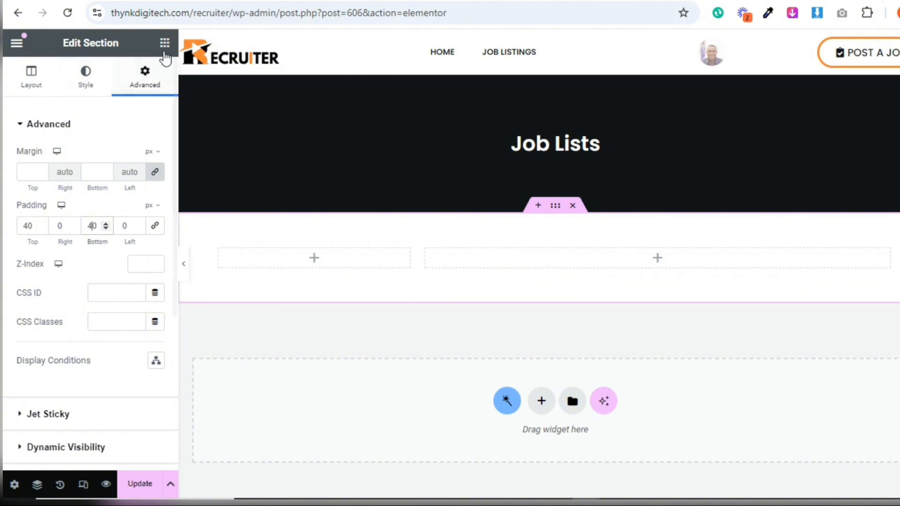
# Find the Listing Grid widget and add it to the wide right column
pyautogui.click(164, 43)
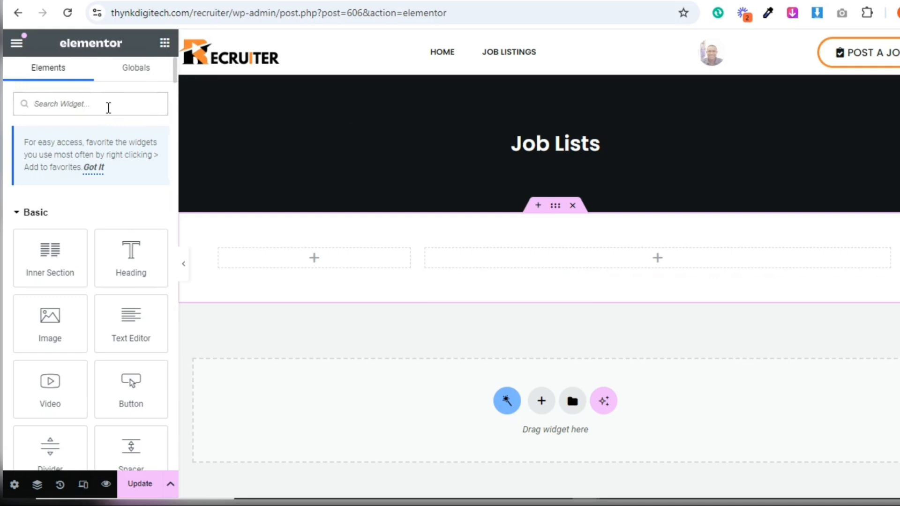
pyautogui.write('list')
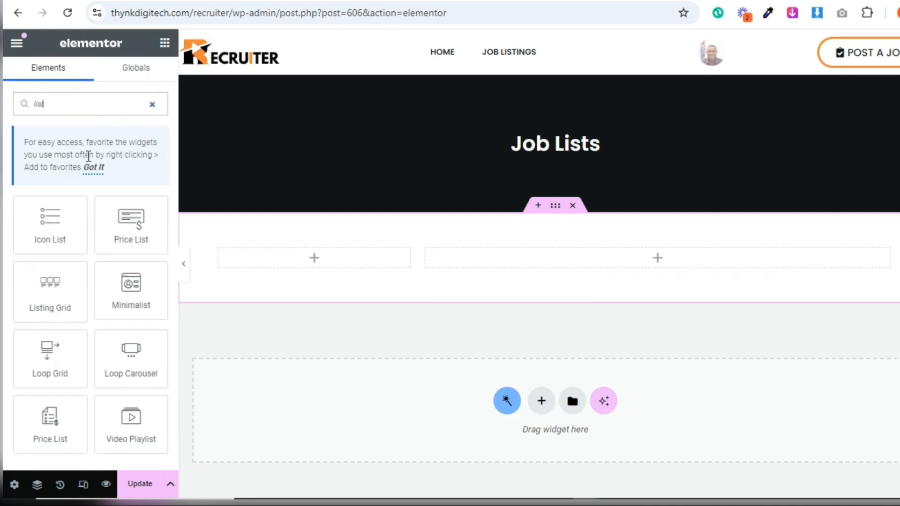
pyautogui.moveTo(29, 316); pyautogui.dragTo(498, 267)
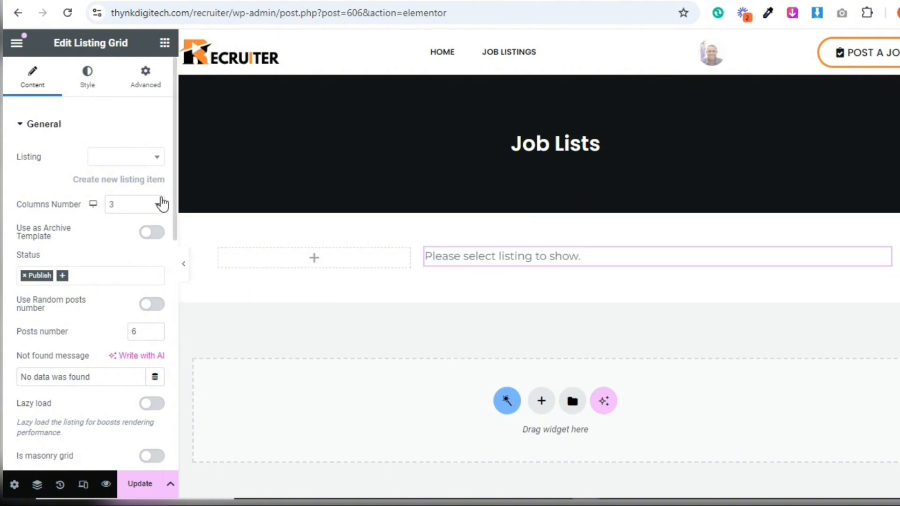
# Assign the Job Listing item as the grid's listing and set its columns number to 1
pyautogui.click(120, 159)
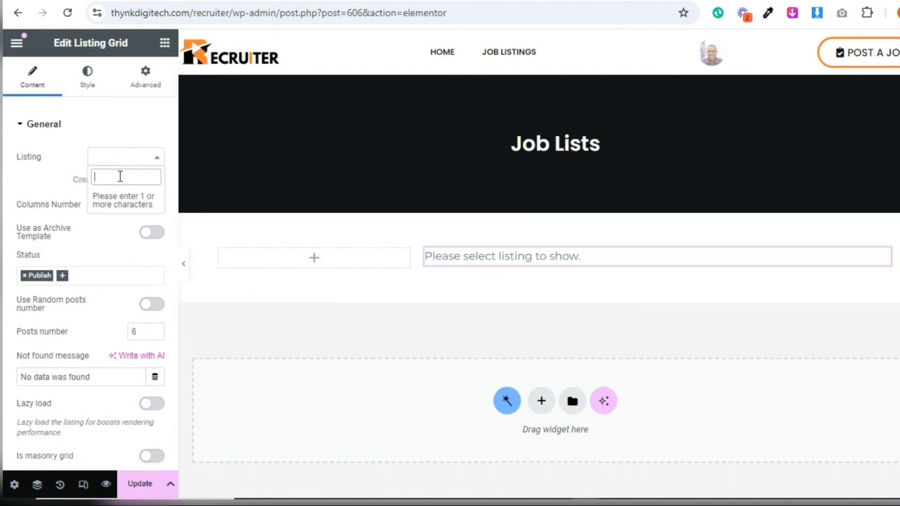
pyautogui.write('l')
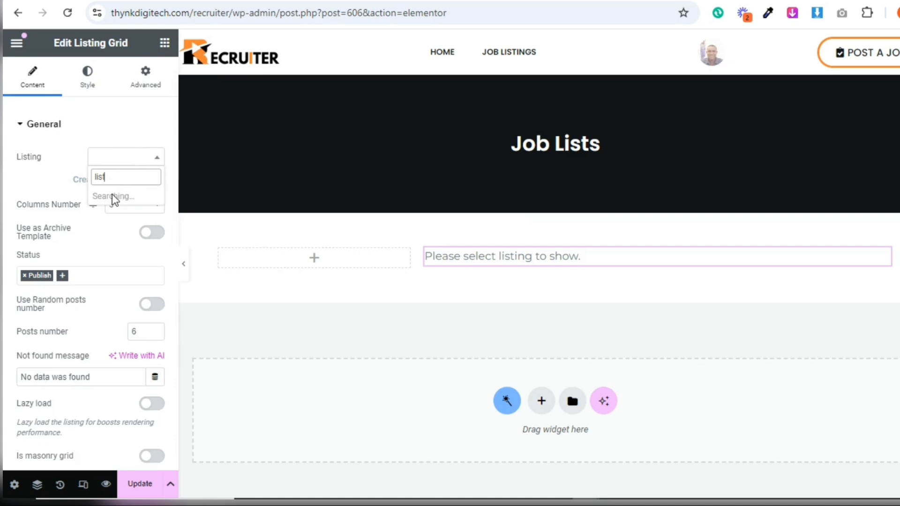
pyautogui.write('ist')
pyautogui.click(119, 204)
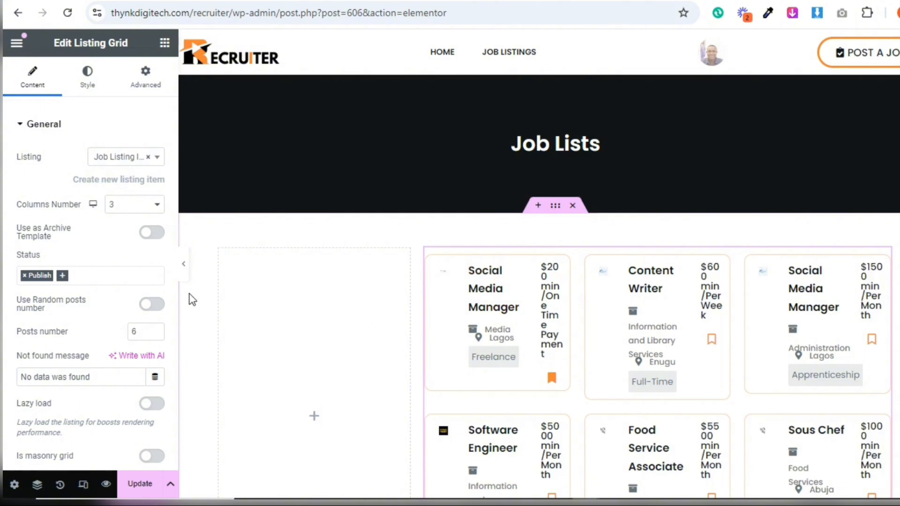
pyautogui.click(138, 205)
pyautogui.click(138, 224)
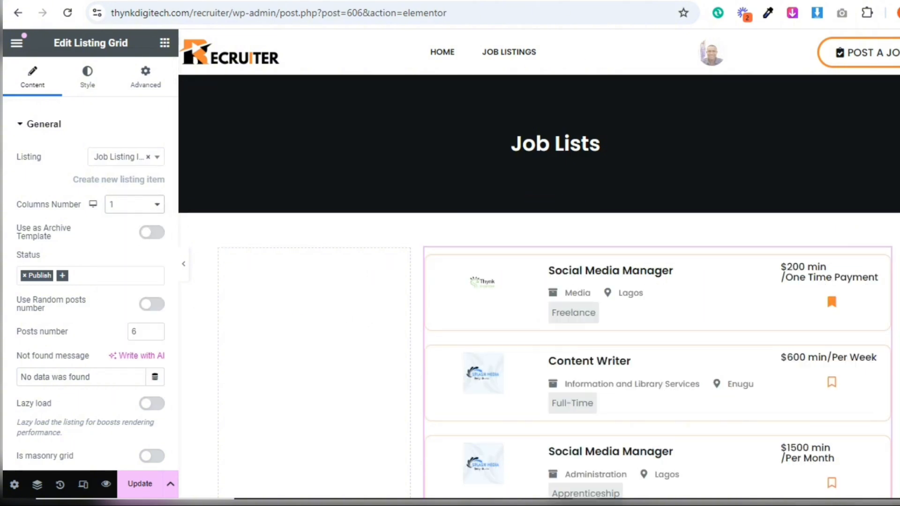
# Set the listing grid's posts number to 12 and check the list of jobs
pyautogui.scroll(-3, 859, 235)
pyautogui.scroll(1, 863, 183)
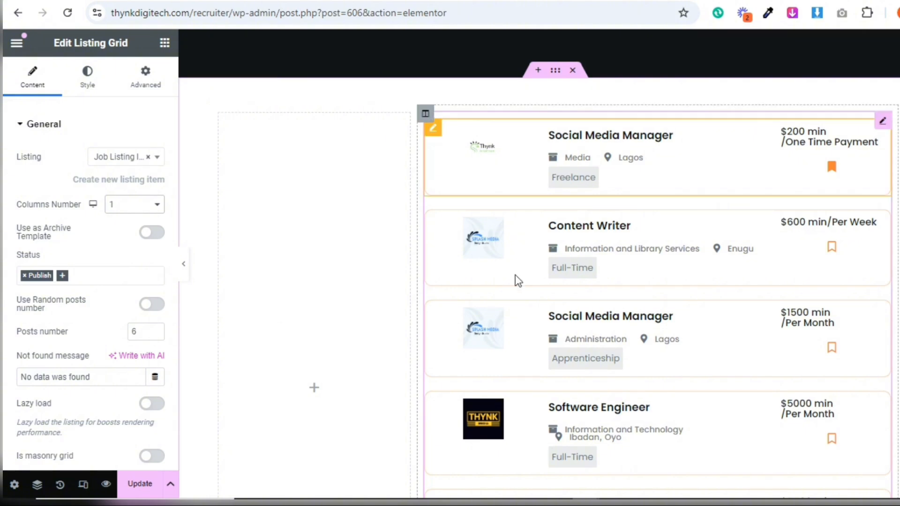
pyautogui.scroll(-2, 517, 279)
pyautogui.scroll(-3, 507, 267)
pyautogui.scroll(3, 507, 267)
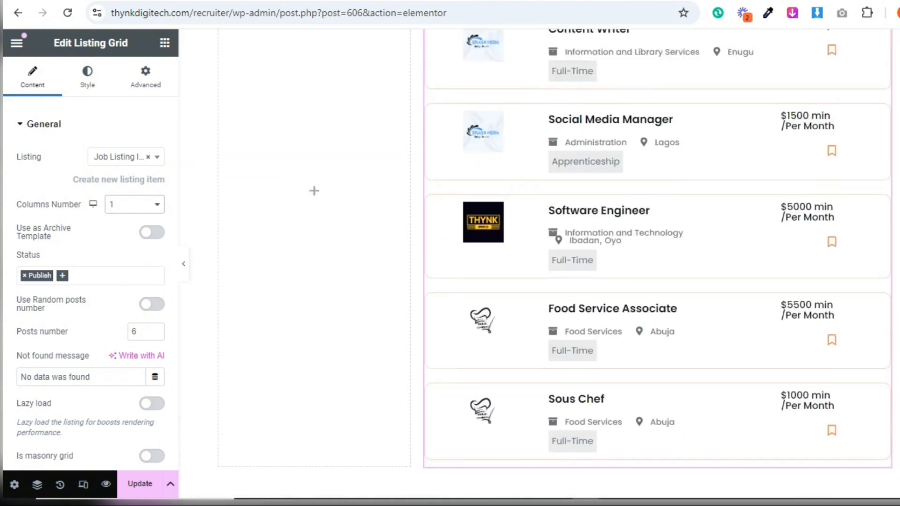
pyautogui.doubleClick(134, 331)
pyautogui.write('12')
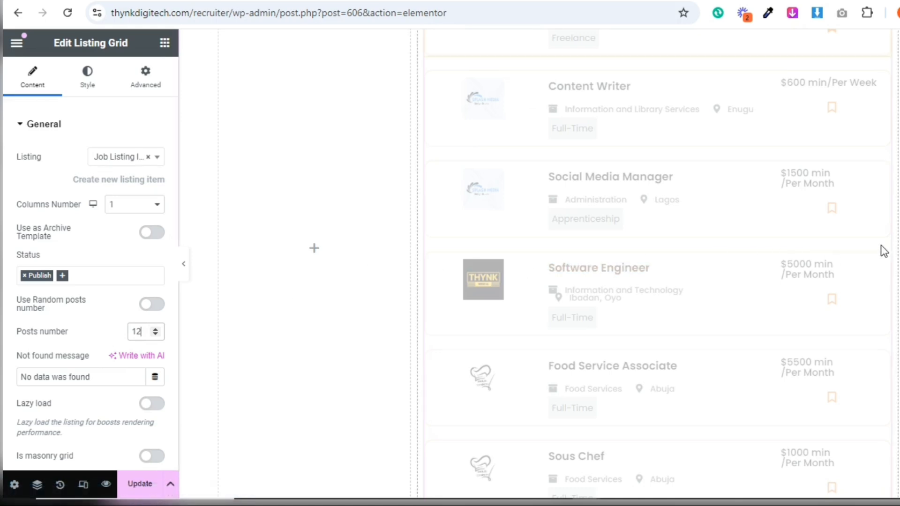
pyautogui.scroll(-2, 891, 252)
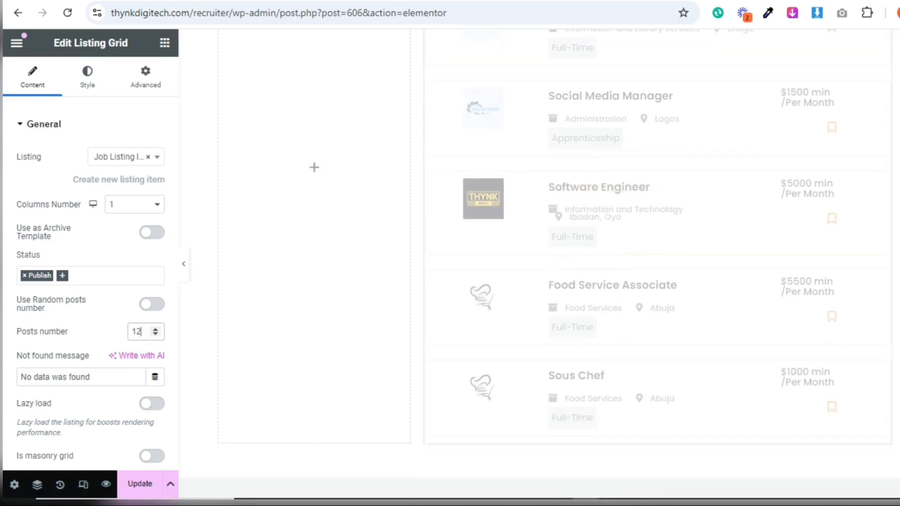
pyautogui.scroll(-2, 540, 263)
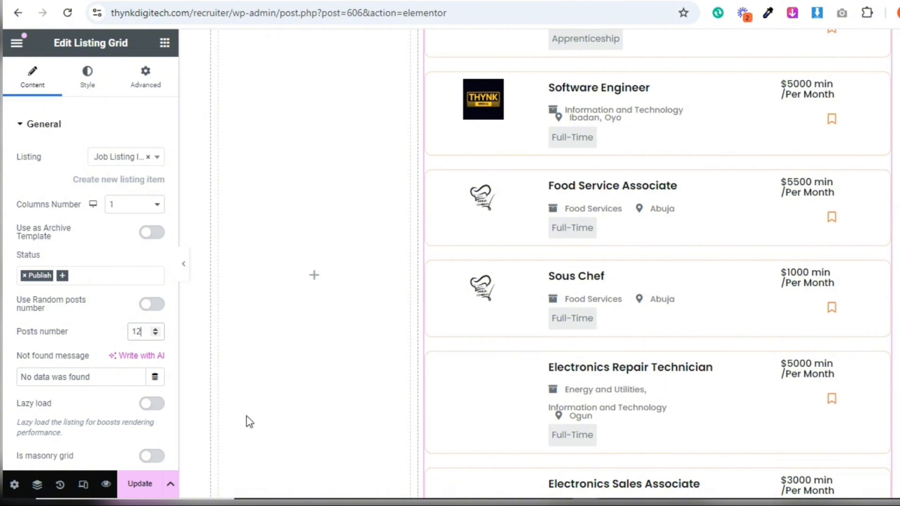
# Change the listing grid's not found message to "No jobs found" and enable Equal columns height
pyautogui.tripleClick(108, 377)
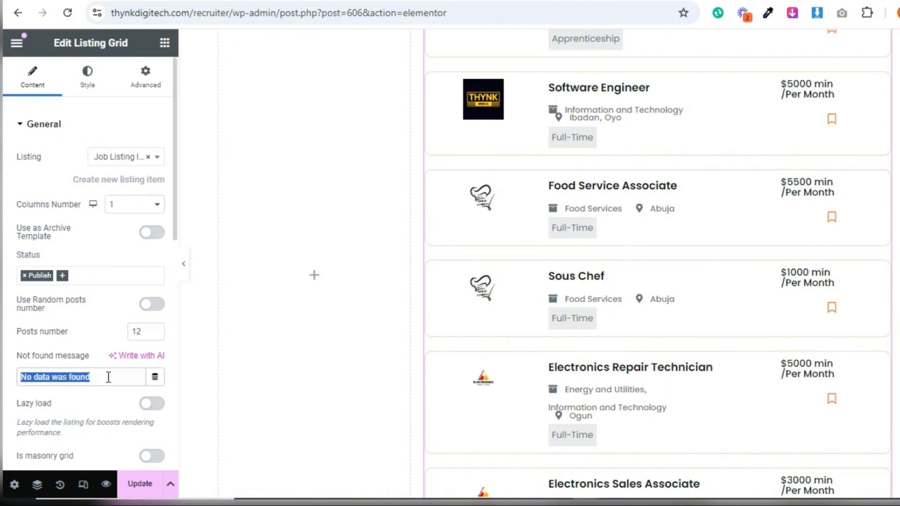
pyautogui.write('No')
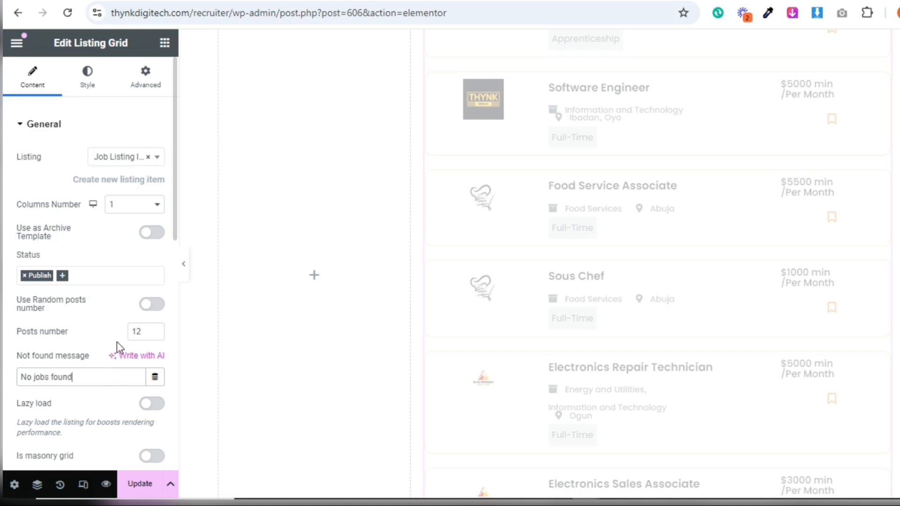
pyautogui.scroll(-3, 173, 211)
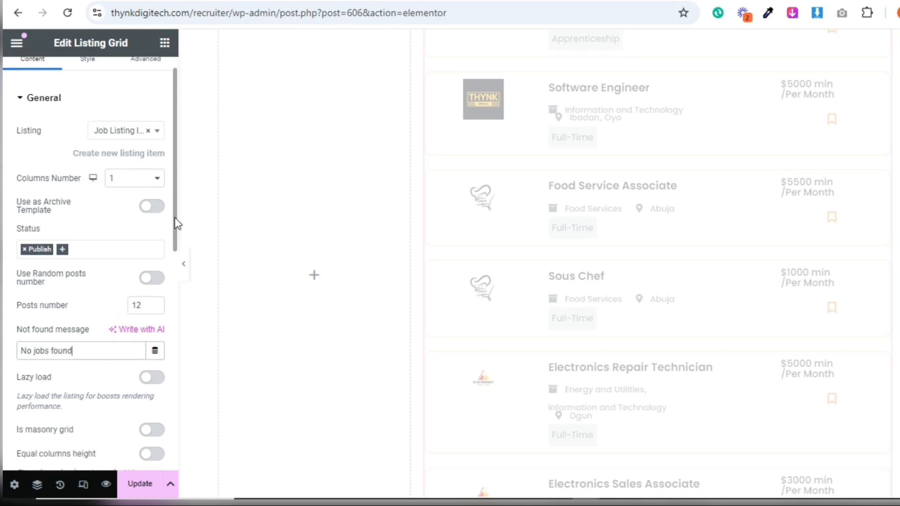
pyautogui.scroll(-1, 167, 281)
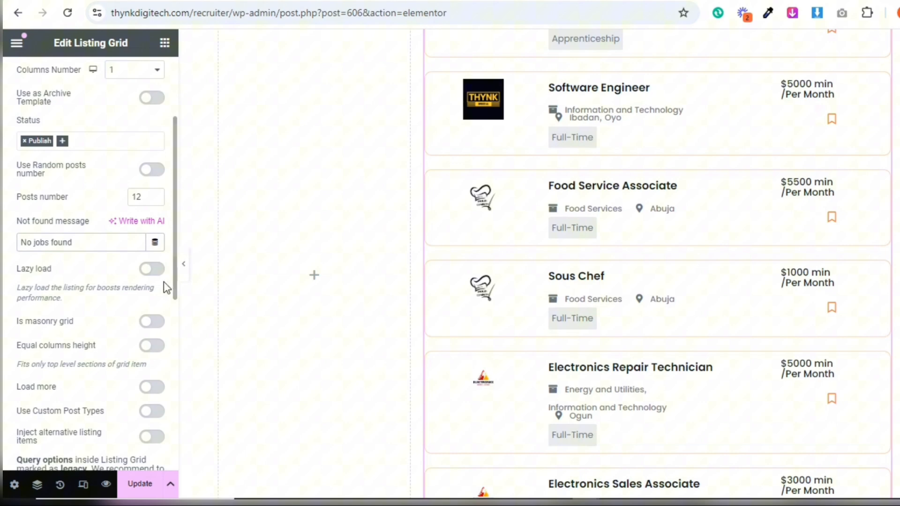
pyautogui.click(156, 345)
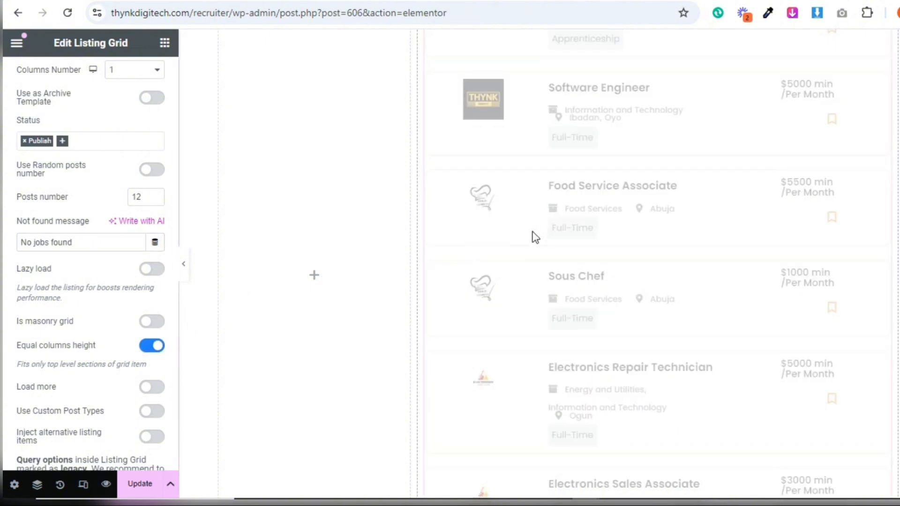
# Look over the listing grid's jobs, update the Job Lists page and open its preview
pyautogui.scroll(5, 656, 263)
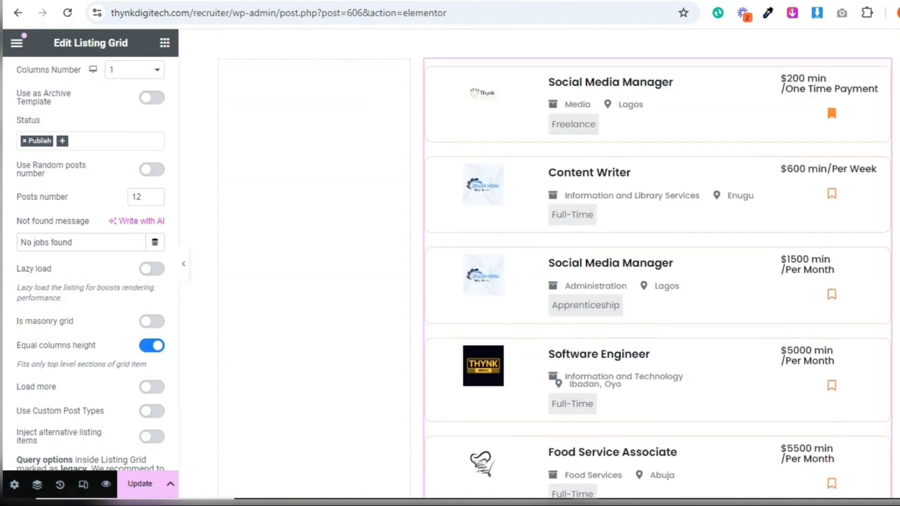
pyautogui.scroll(4, 539, 268)
pyautogui.scroll(-8, 539, 267)
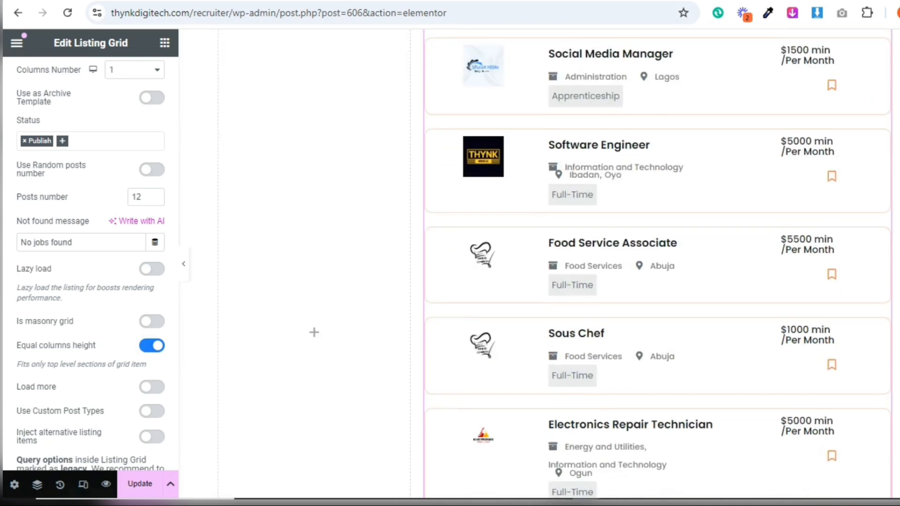
pyautogui.scroll(-2, 656, 263)
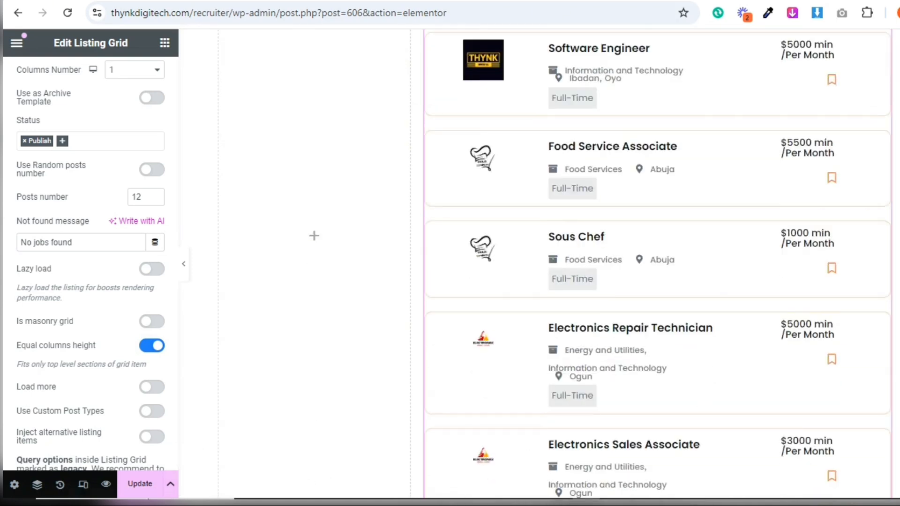
pyautogui.click(136, 484)
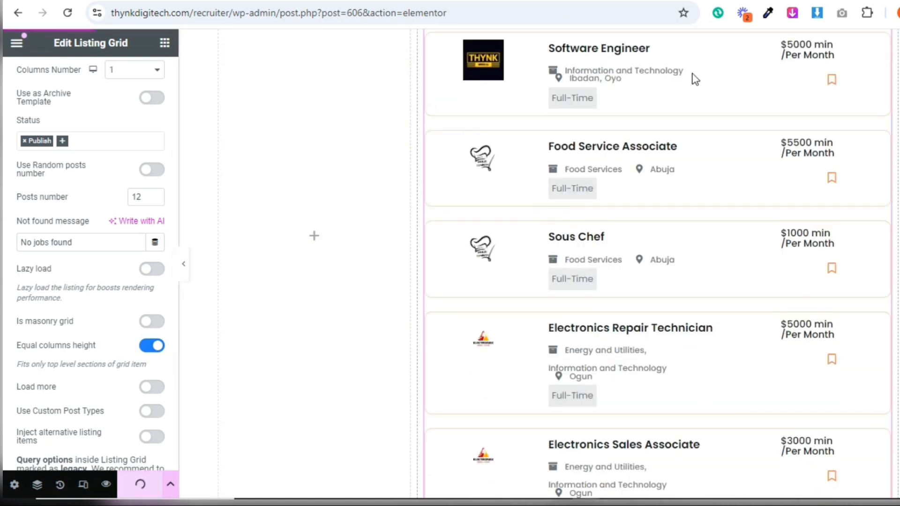
pyautogui.scroll(10, 789, 127)
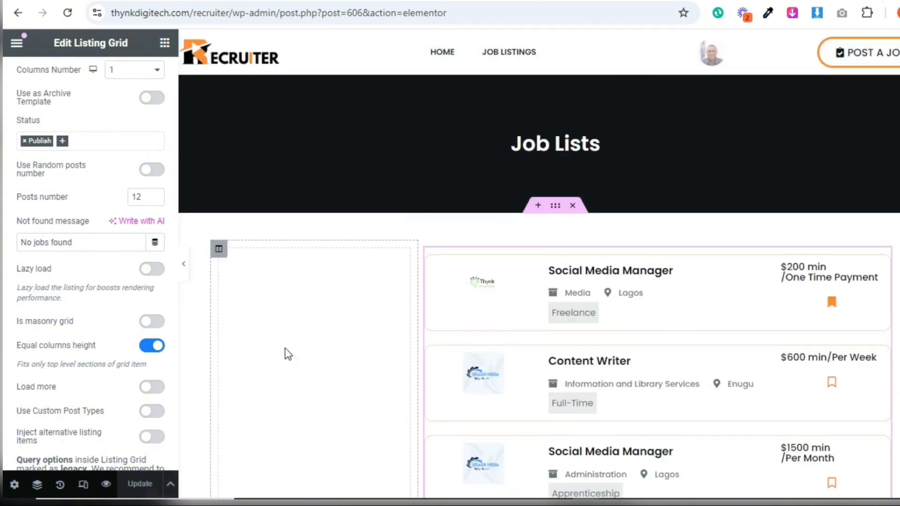
pyautogui.click(107, 484)
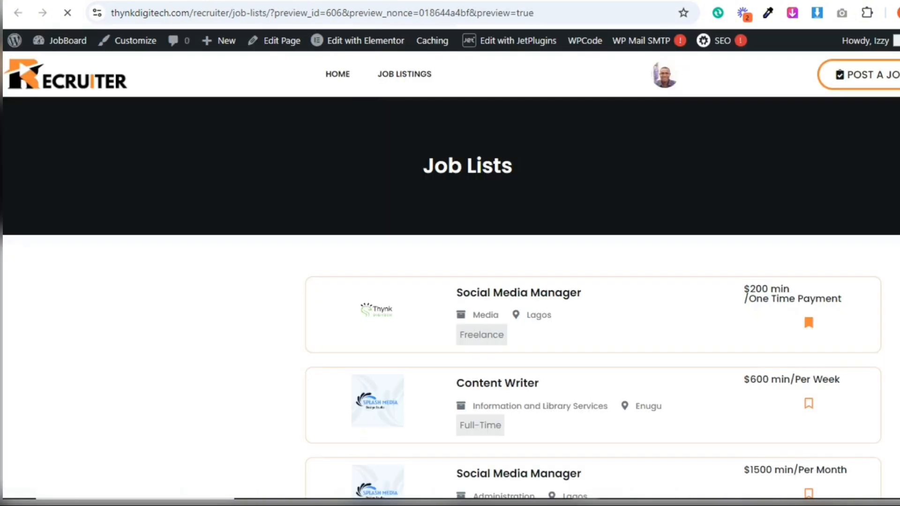
# Bookmark the Software Engineer, Sous Chef and Graphic Designer jobs on the previewed Job Lists page
pyautogui.scroll(-5, 450, 301)
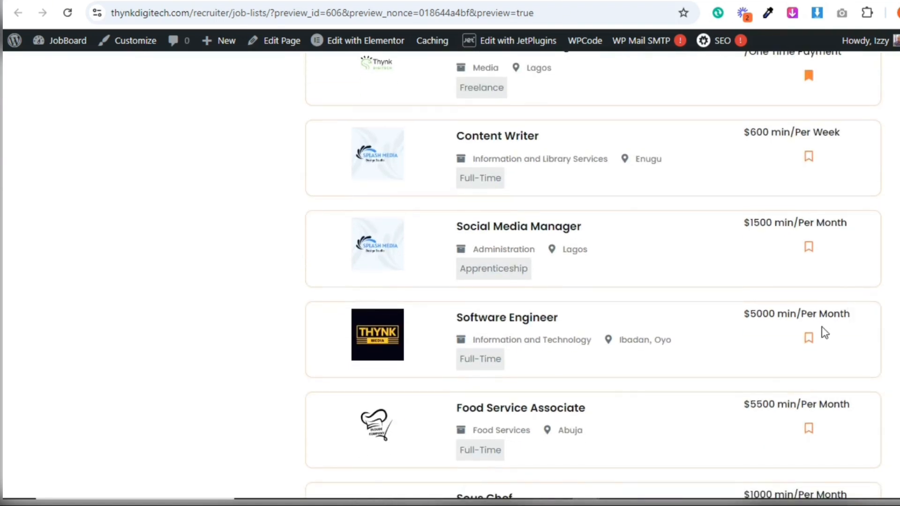
pyautogui.click(809, 342)
pyautogui.scroll(-3, 865, 246)
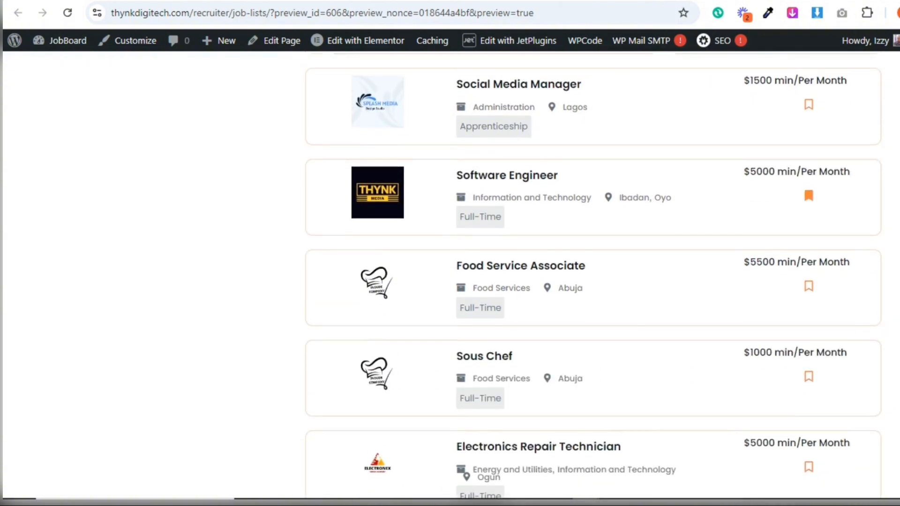
pyautogui.click(809, 357)
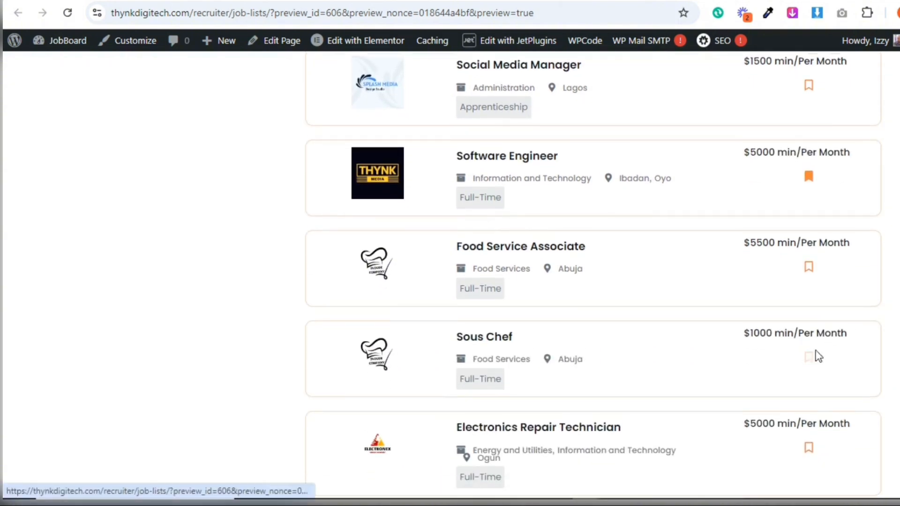
pyautogui.scroll(-6, 593, 275)
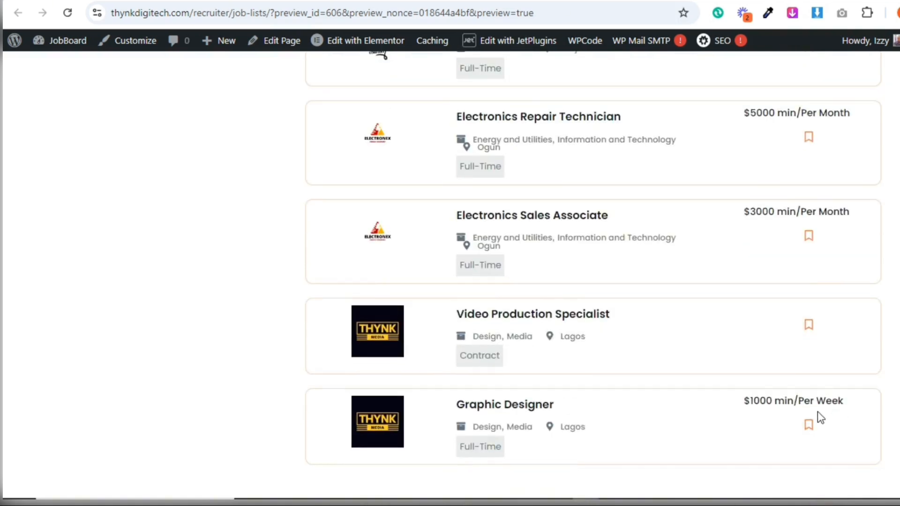
pyautogui.click(807, 425)
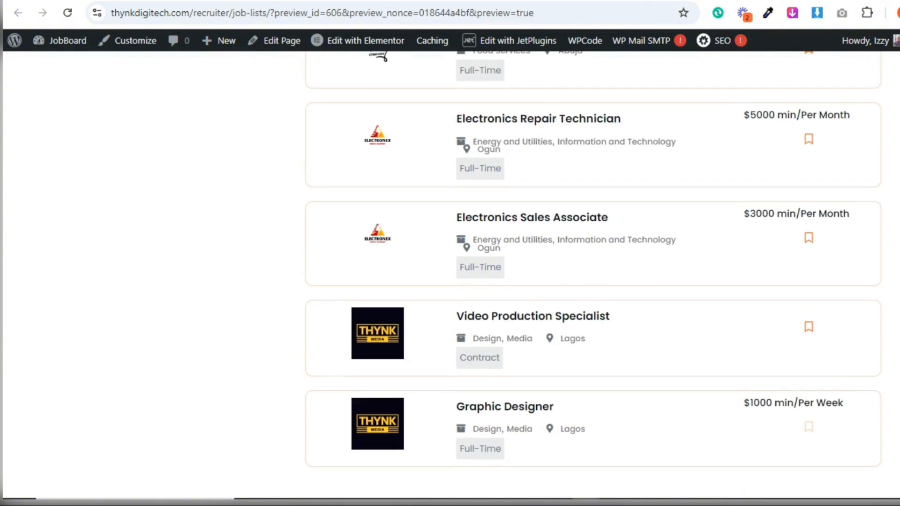
pyautogui.scroll(9, 594, 275)
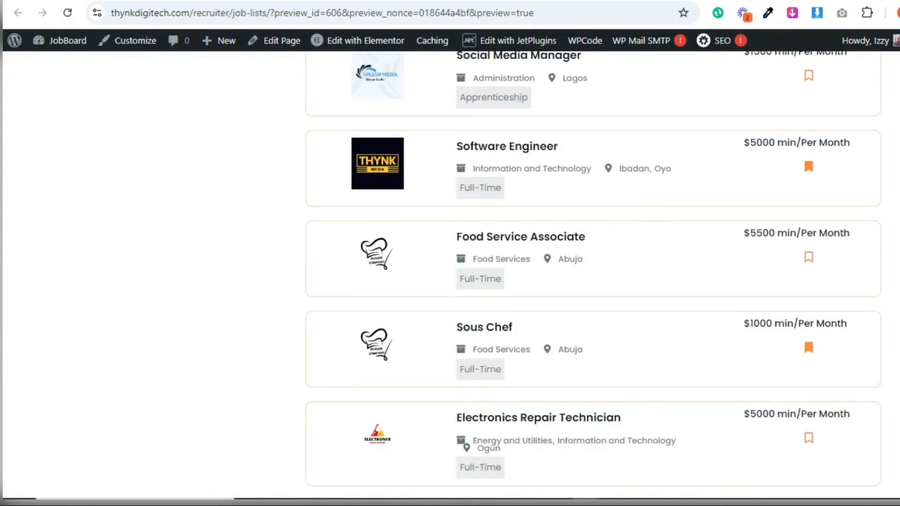
pyautogui.scroll(3, 858, 173)
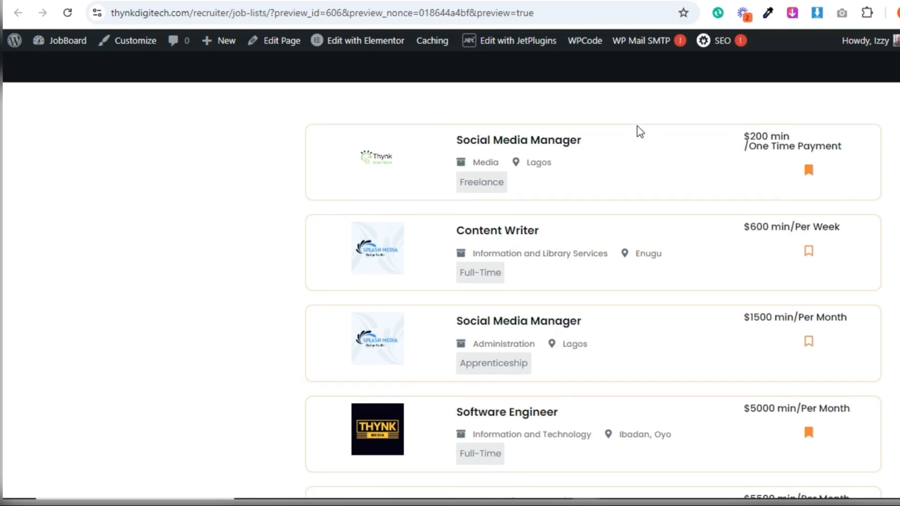
pyautogui.scroll(3, 862, 132)
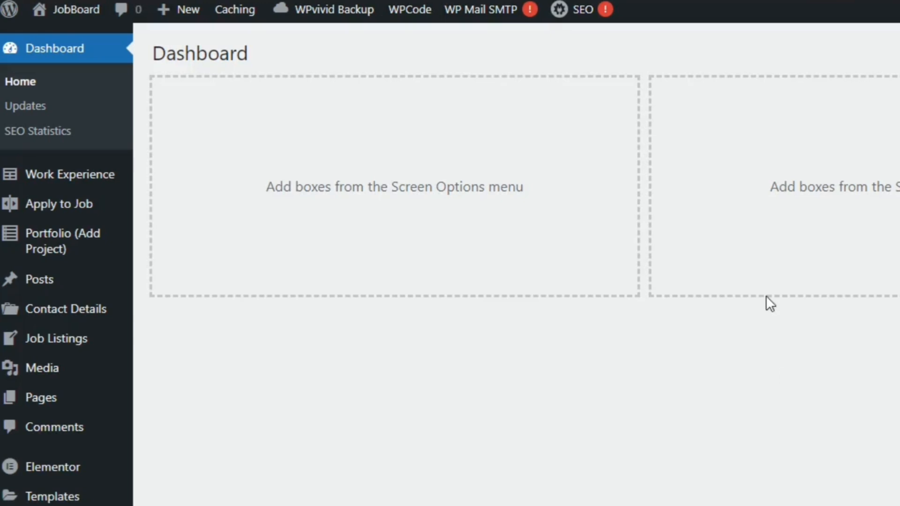
# Start a new JetEngine listing item with Posts as its source and Job Listings as its post type
pyautogui.scroll(-5, 451, 263)
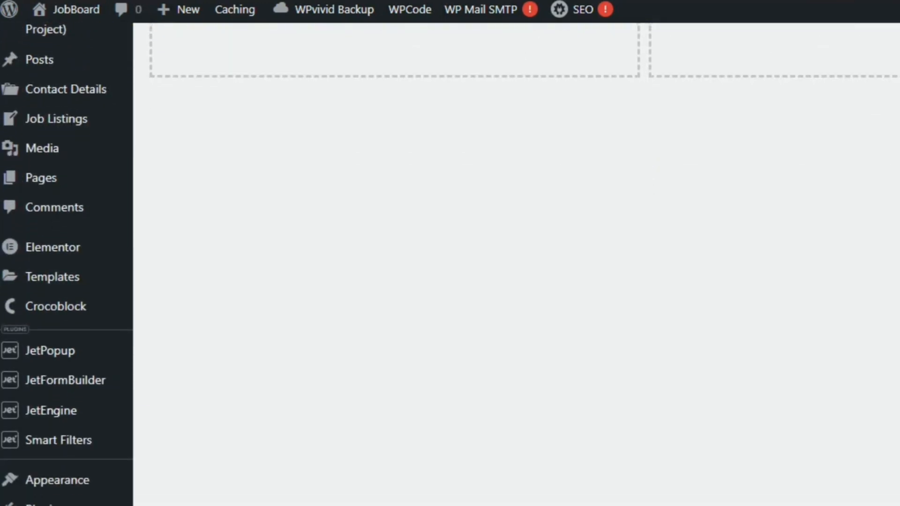
pyautogui.moveTo(52, 413)
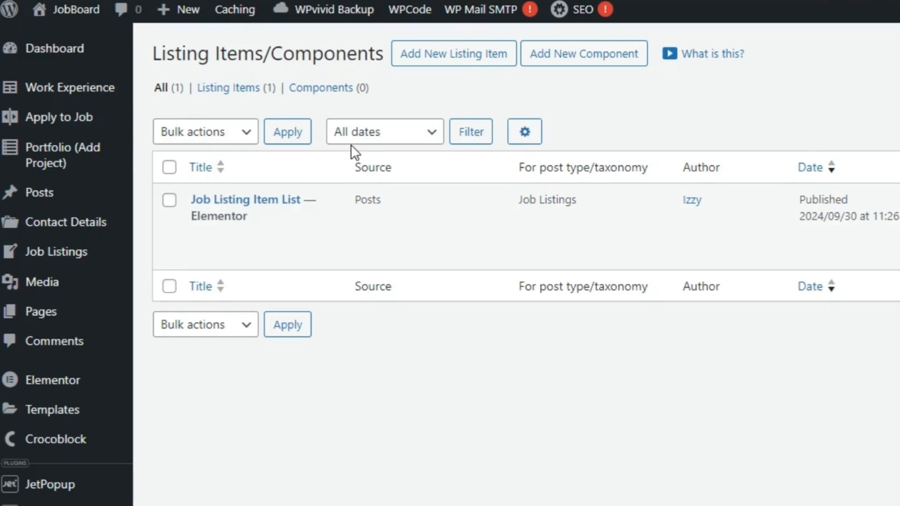
pyautogui.click(432, 60)
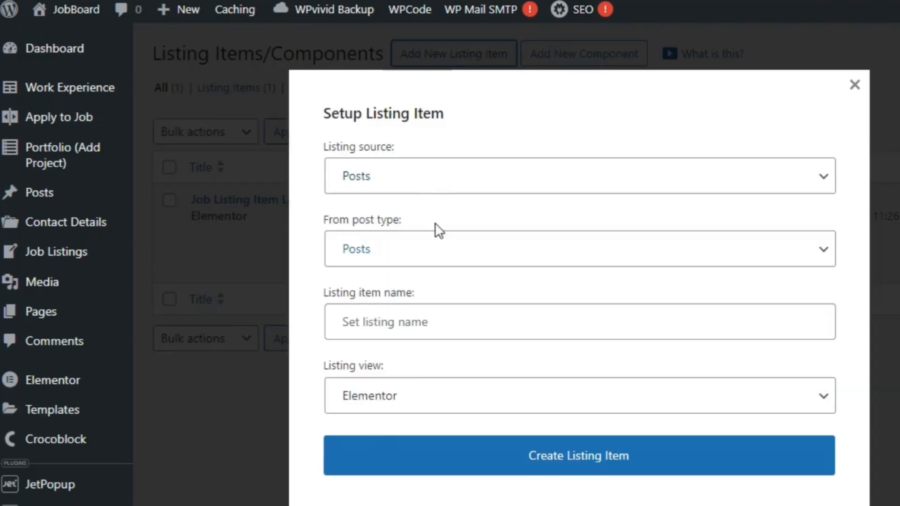
pyautogui.click(430, 249)
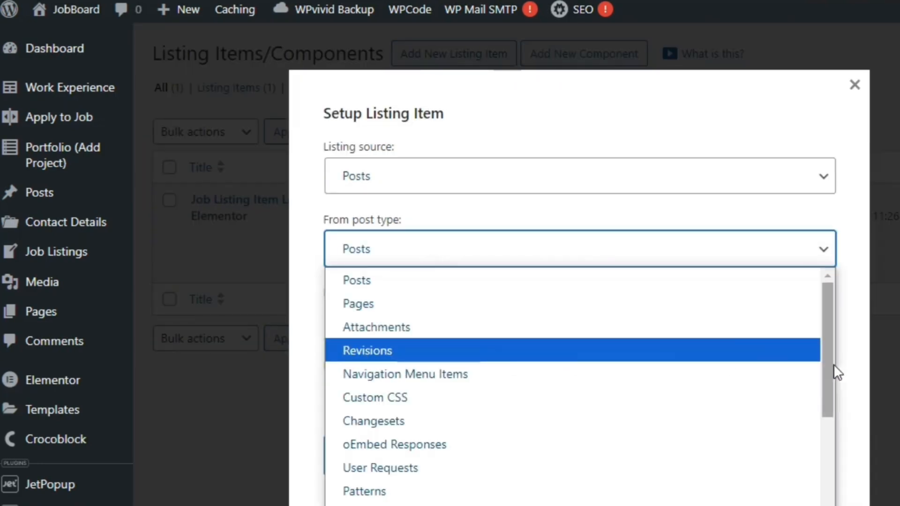
pyautogui.moveTo(838, 372); pyautogui.dragTo(848, 505)
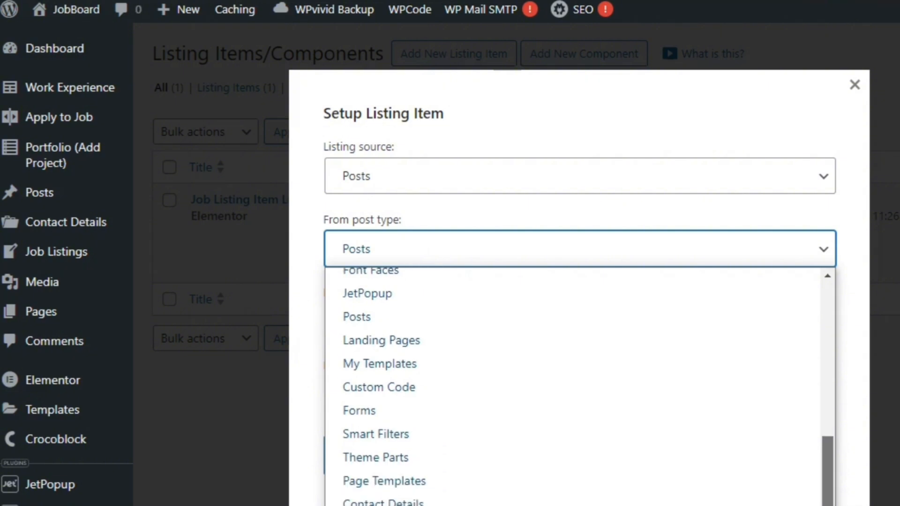
pyautogui.click(525, 505)
# Name the listing item "Job Listing Item Grid Employee" and create it with the Elementor listing view
pyautogui.click(479, 331)
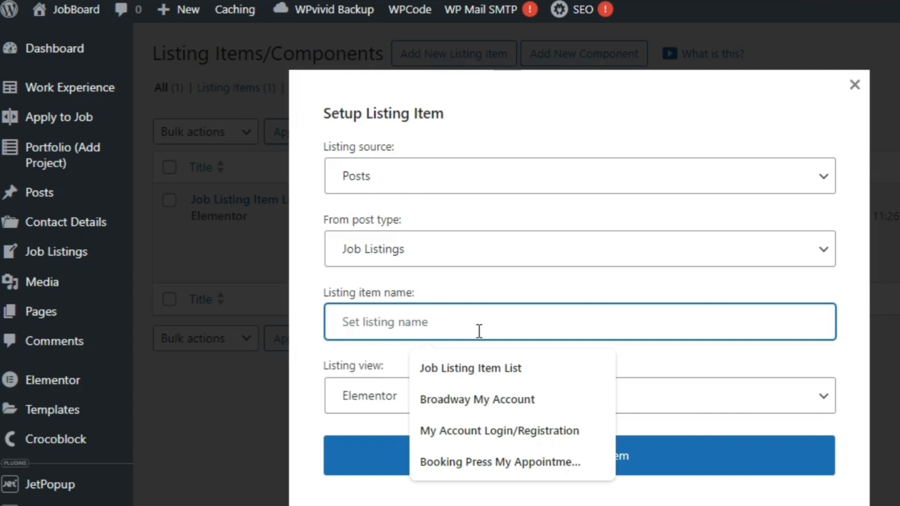
pyautogui.write('J')
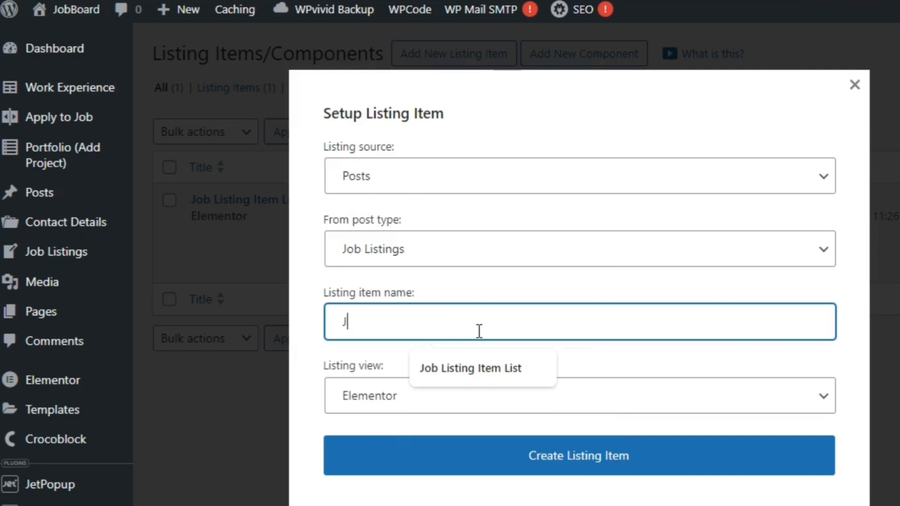
pyautogui.click(480, 361)
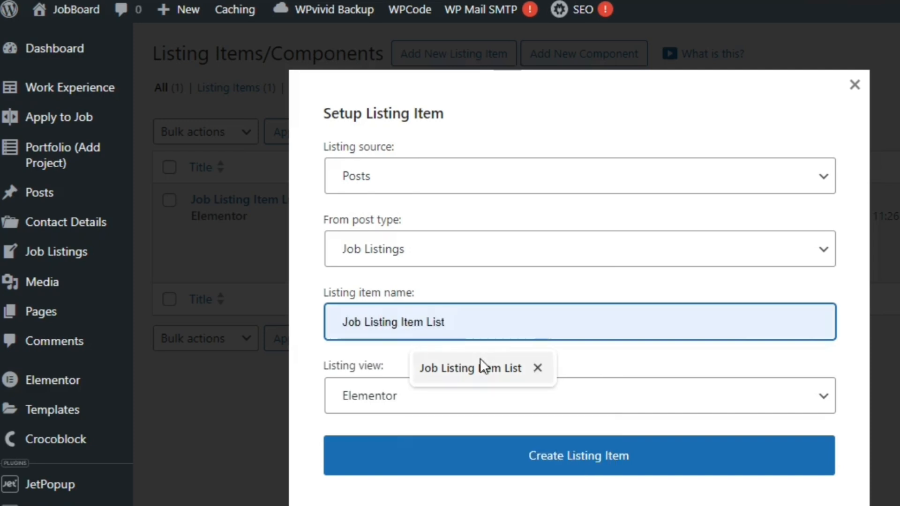
pyautogui.moveTo(431, 324); pyautogui.dragTo(473, 322)
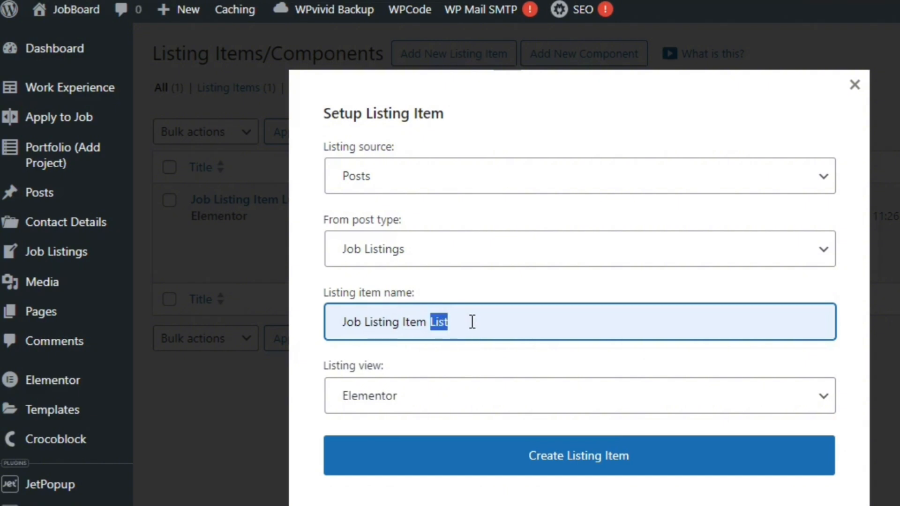
pyautogui.write('Gr')
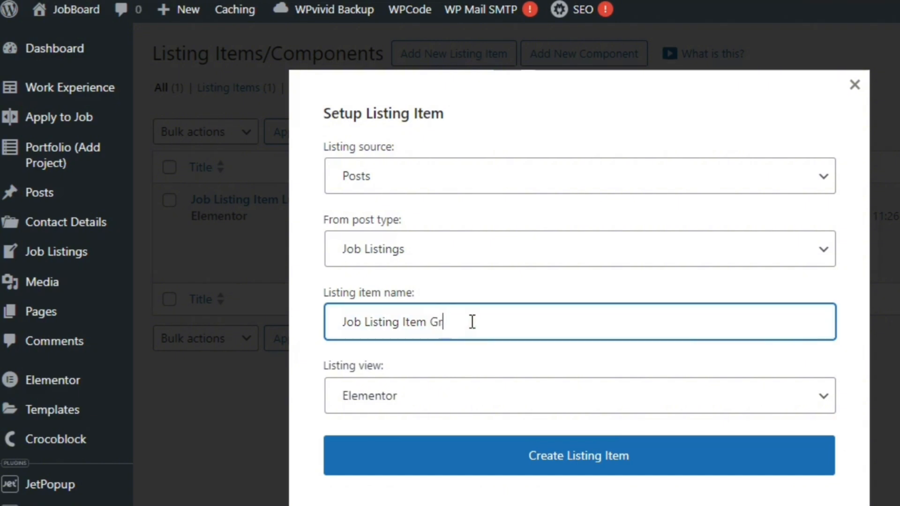
pyautogui.write('id Employee')
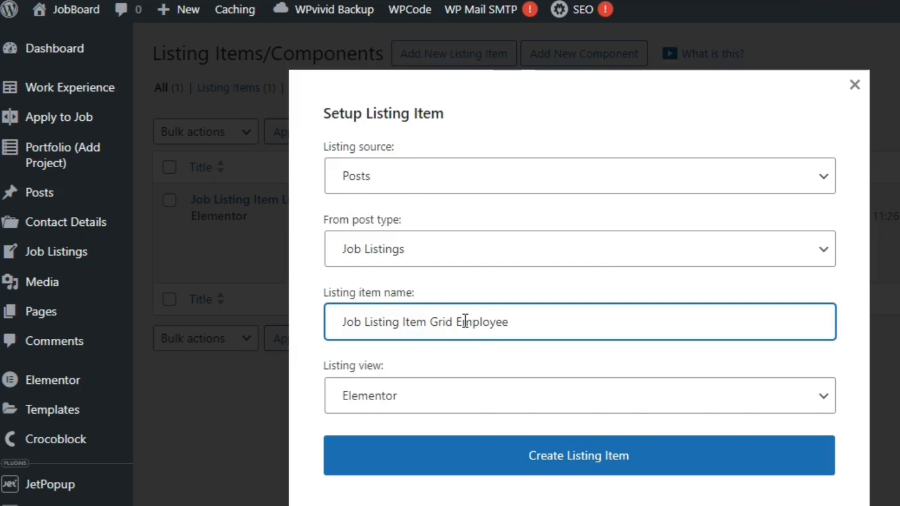
pyautogui.click(530, 453)
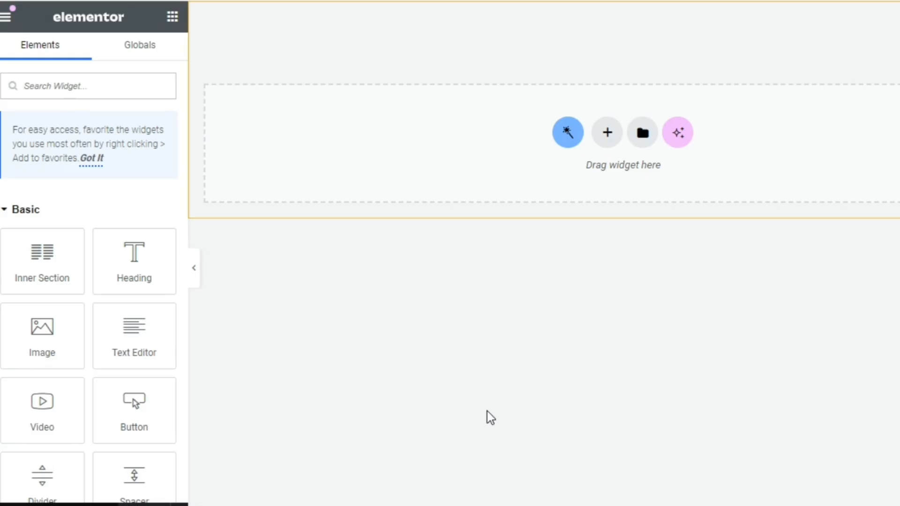
# Add a single-column section to the listing item and set its boxed content width to 300
pyautogui.click(607, 133)
pyautogui.click(431, 169)
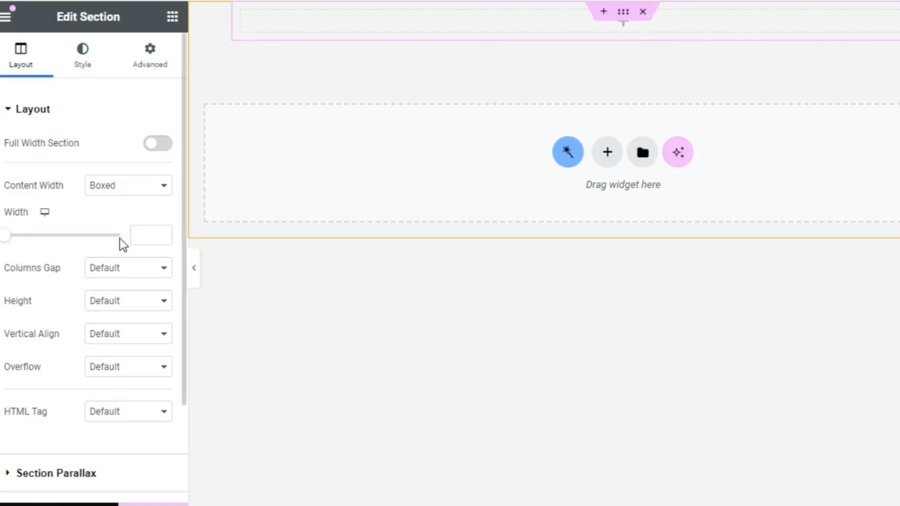
pyautogui.click(139, 236)
pyautogui.write('300')
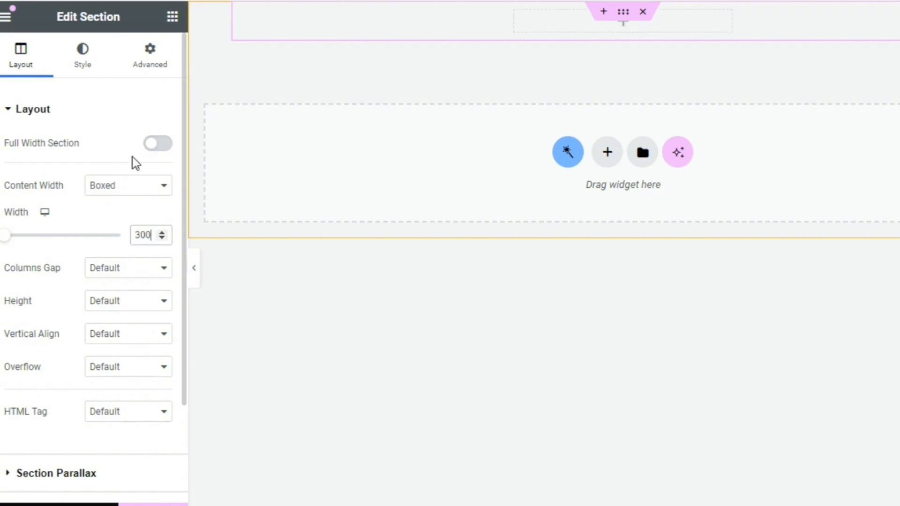
# Give the section a classic background using the white global color
pyautogui.click(89, 70)
pyautogui.click(98, 180)
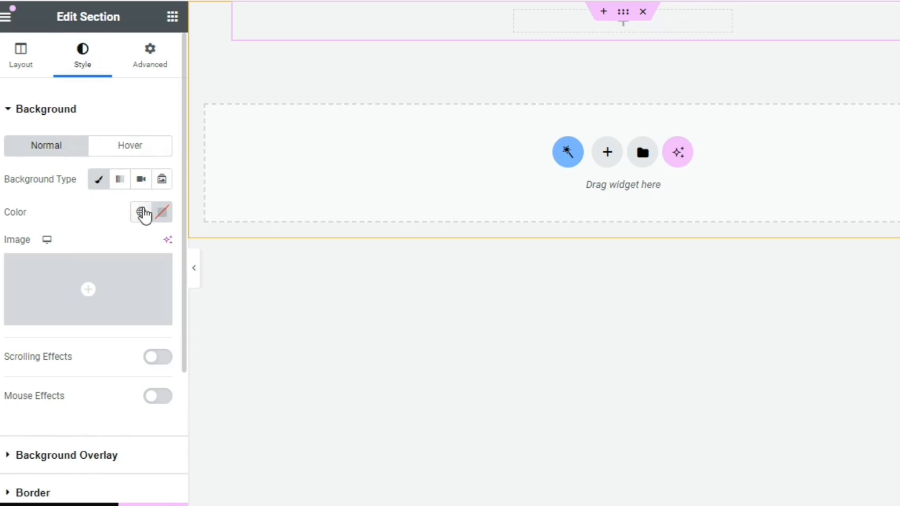
pyautogui.click(141, 212)
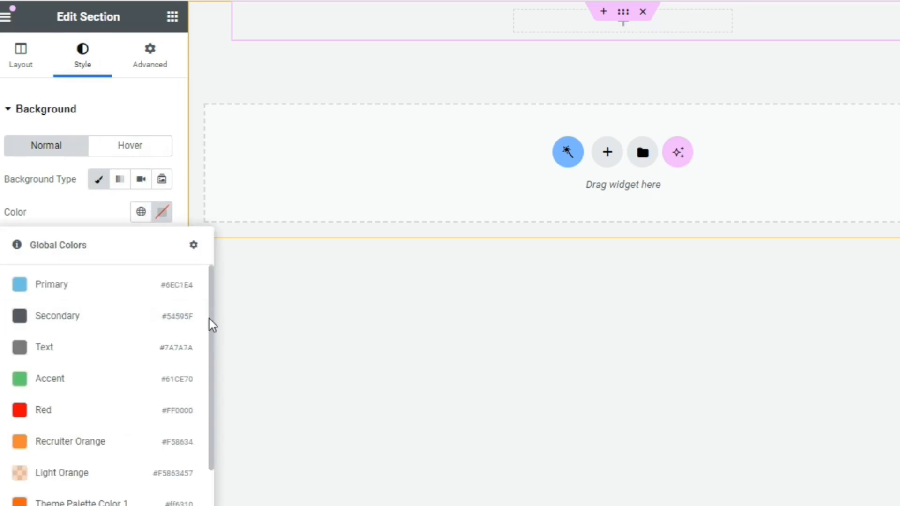
pyautogui.moveTo(209, 325); pyautogui.dragTo(220, 464)
pyautogui.click(141, 496)
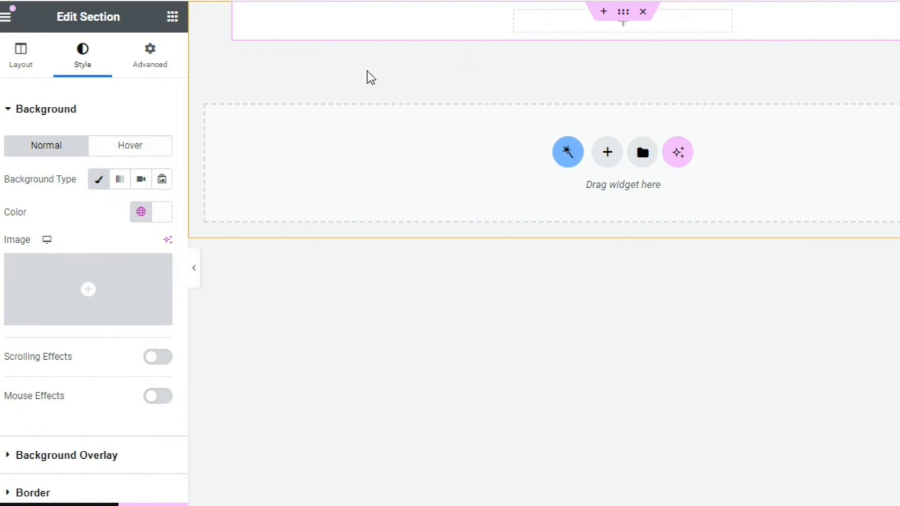
# Add an Image widget to the listing section and use the dynamic User Image tag as its source
pyautogui.click(173, 18)
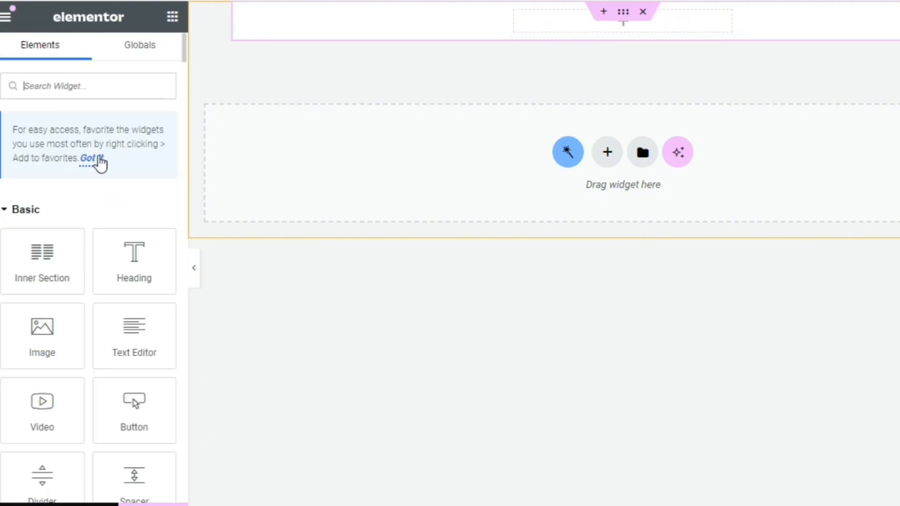
pyautogui.moveTo(44, 351); pyautogui.dragTo(609, 29)
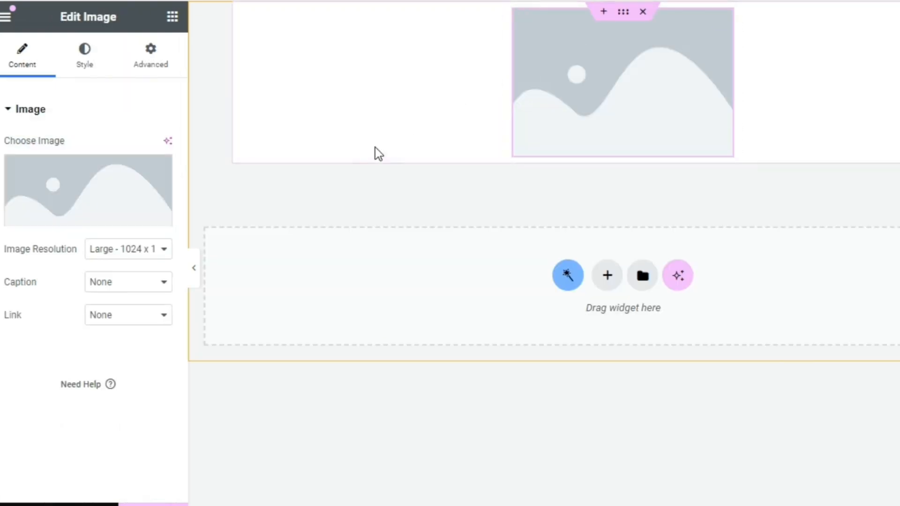
pyautogui.click(161, 216)
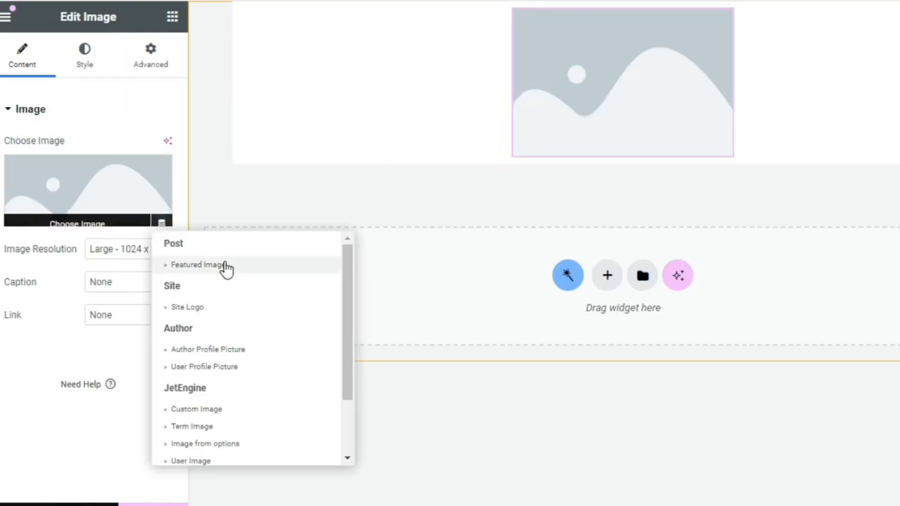
pyautogui.moveTo(344, 307); pyautogui.dragTo(359, 417)
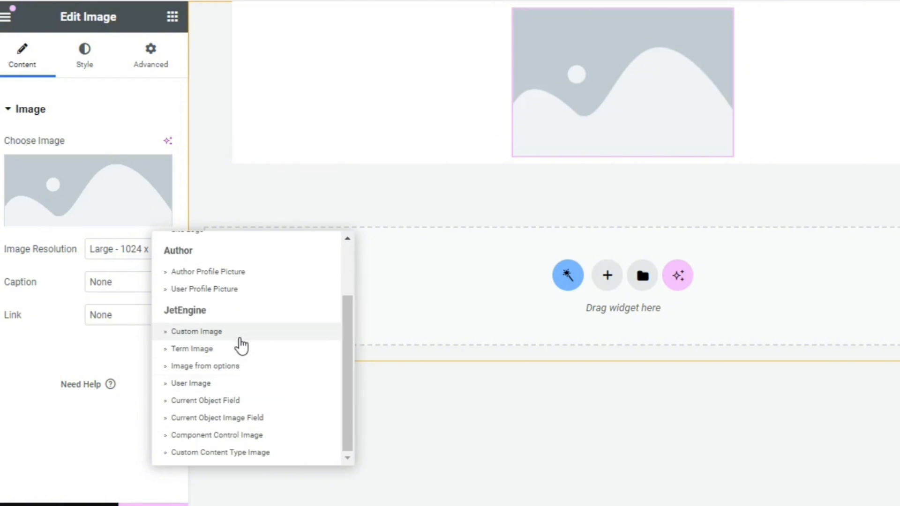
pyautogui.click(233, 384)
# Set the User Image field to Company or Business Logo and its context to Current Post Author
pyautogui.click(13, 166)
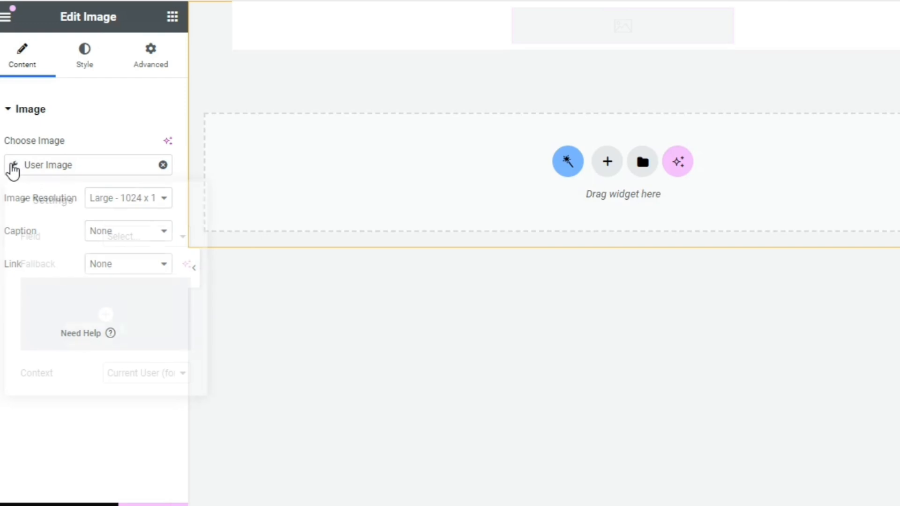
pyautogui.click(141, 241)
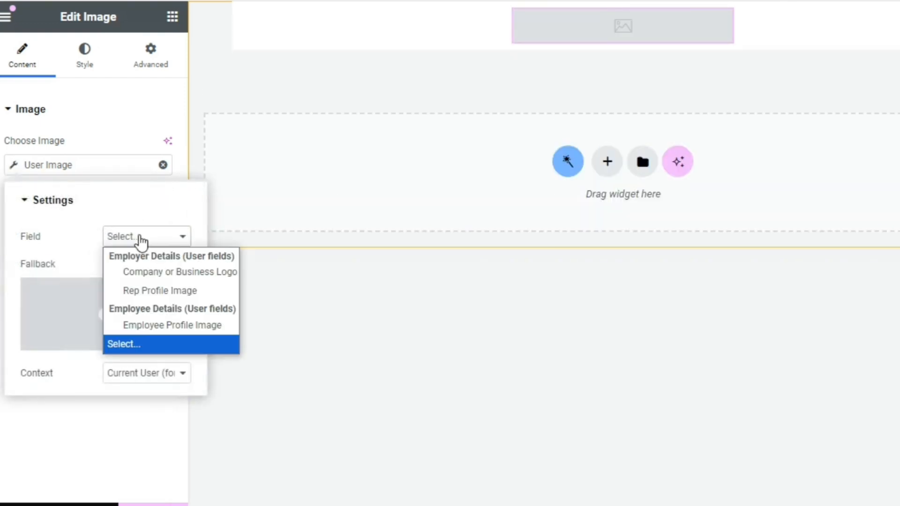
pyautogui.click(156, 272)
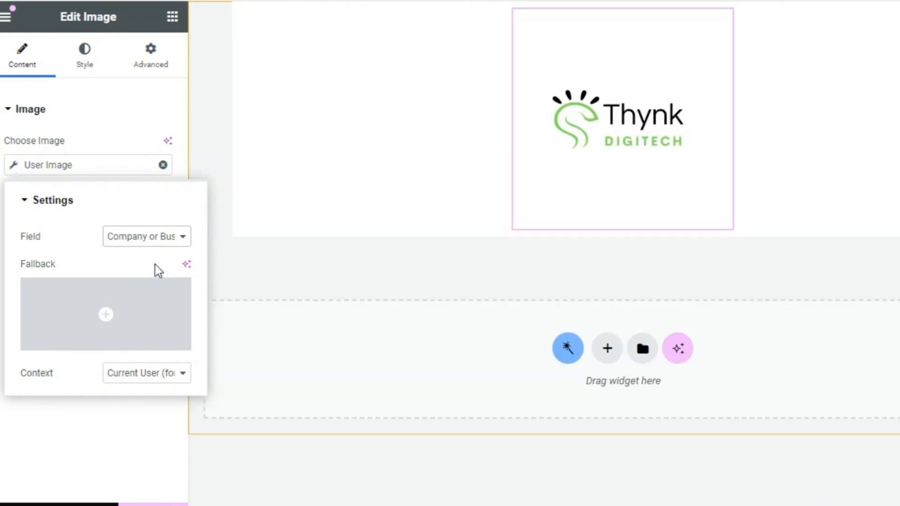
pyautogui.click(126, 387)
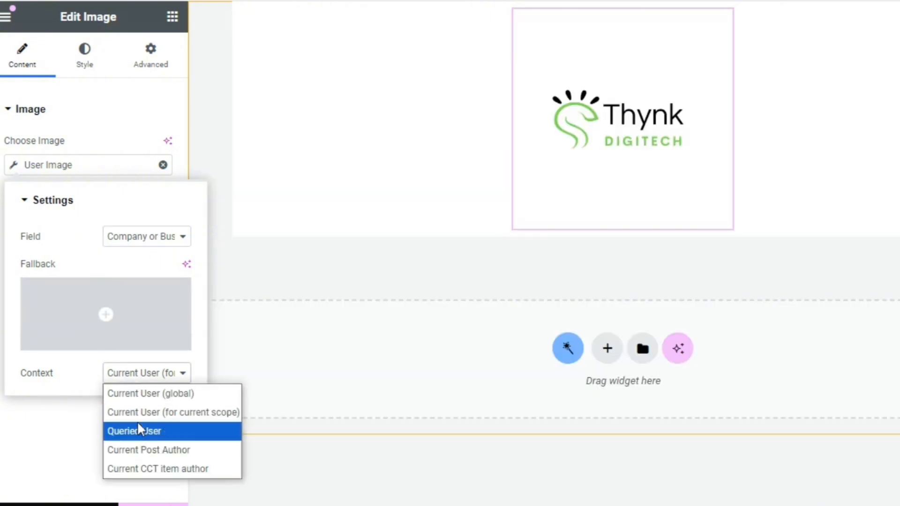
pyautogui.click(144, 451)
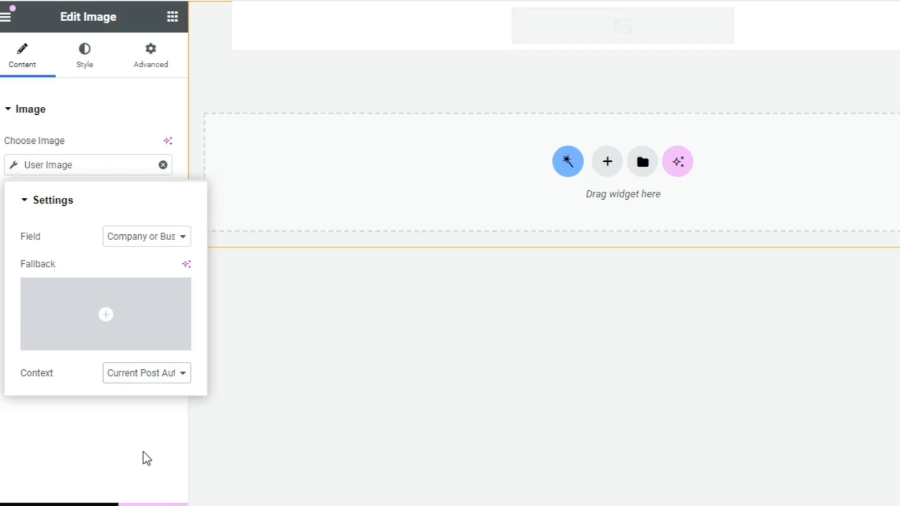
pyautogui.click(106, 452)
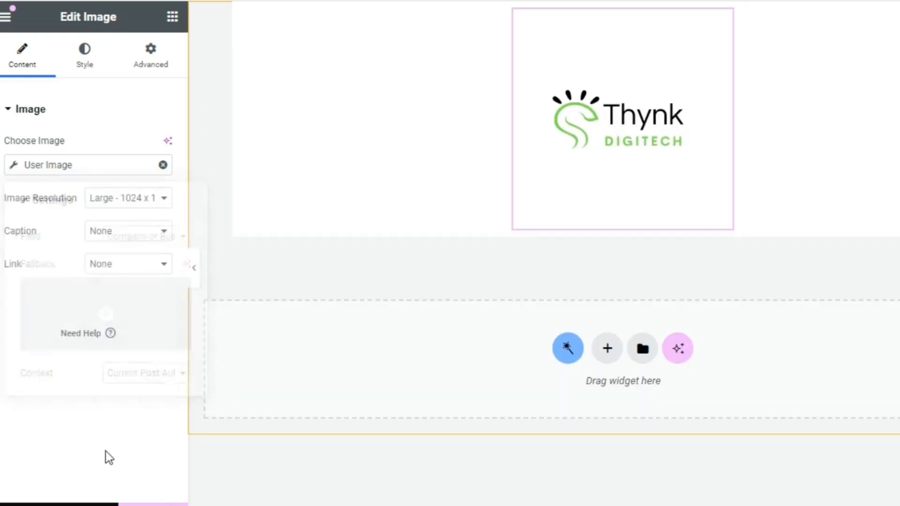
# Set the logo image's width to 40%
pyautogui.click(81, 47)
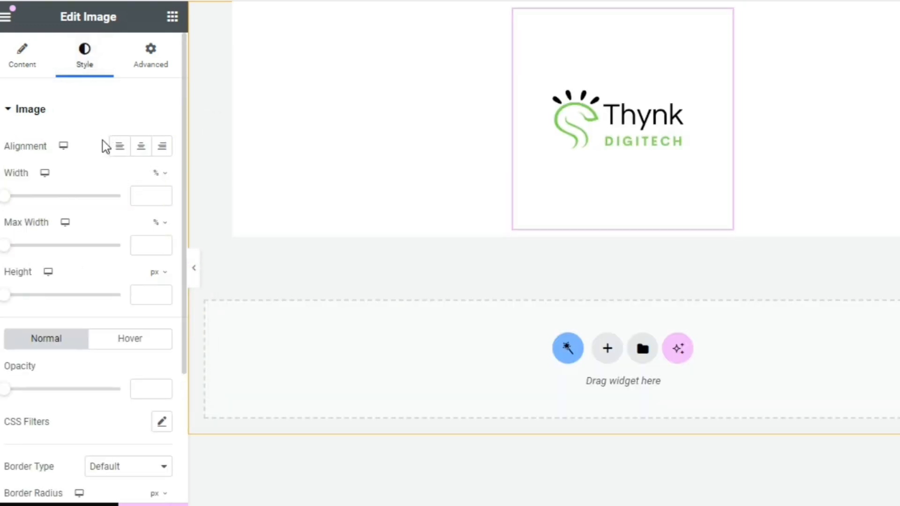
pyautogui.click(139, 190)
pyautogui.write('40')
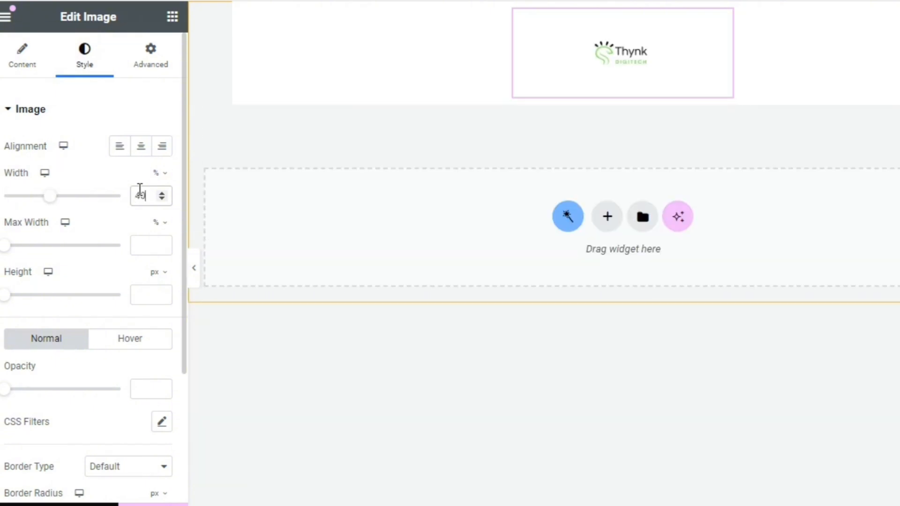
pyautogui.click(145, 239)
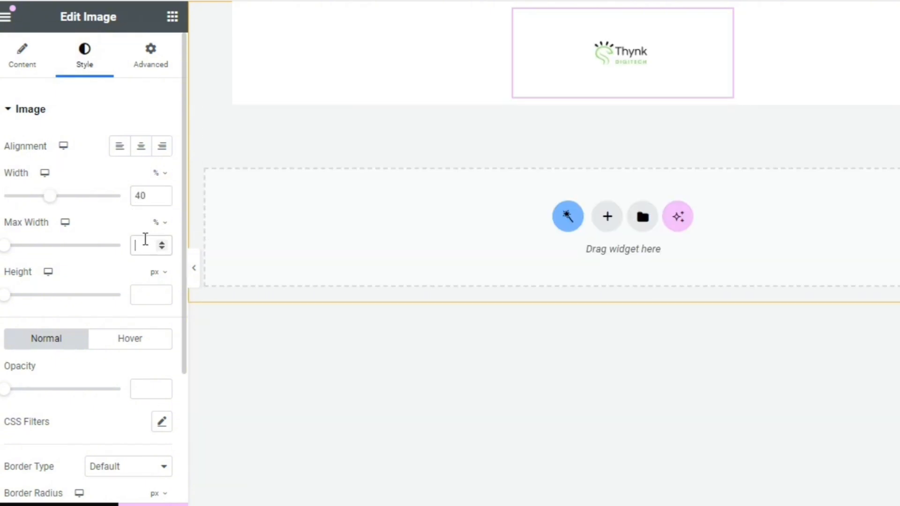
pyautogui.click(141, 295)
pyautogui.write('40')
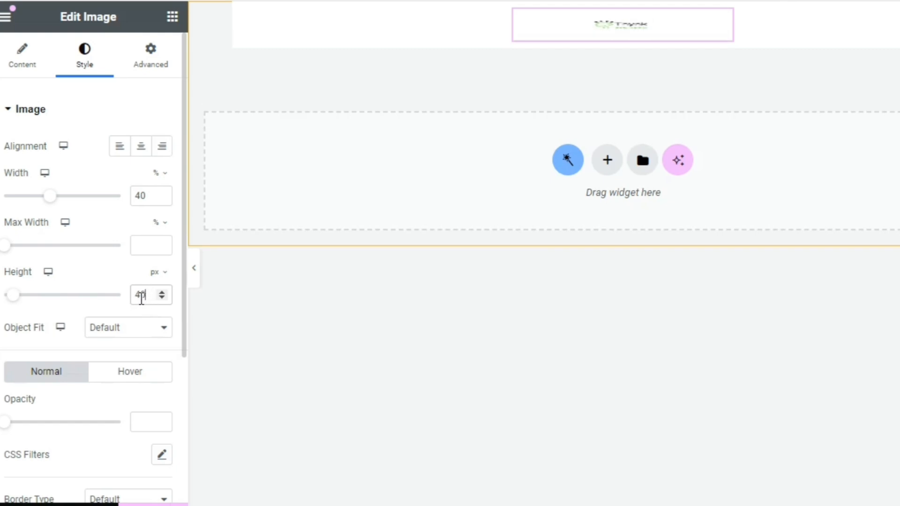
pyautogui.moveTo(141, 299); pyautogui.dragTo(128, 299)
pyautogui.press('BackSpace')
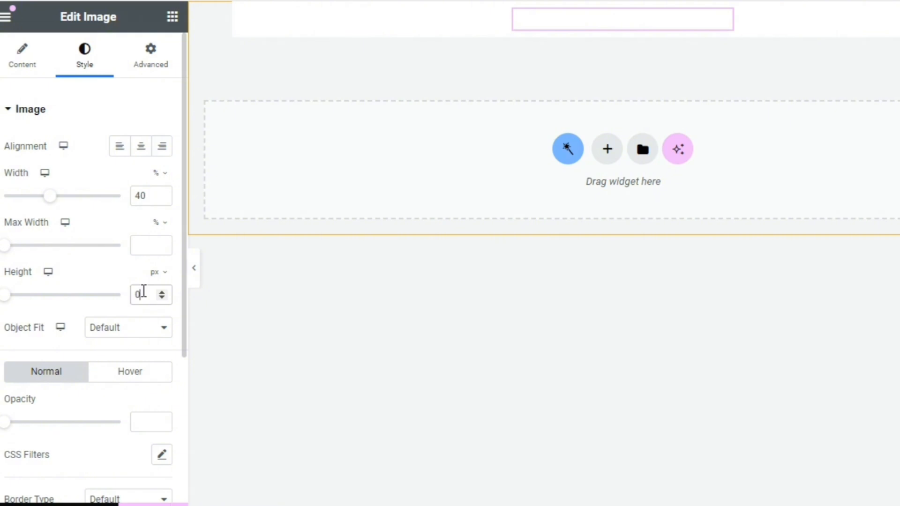
pyautogui.press('Delete')
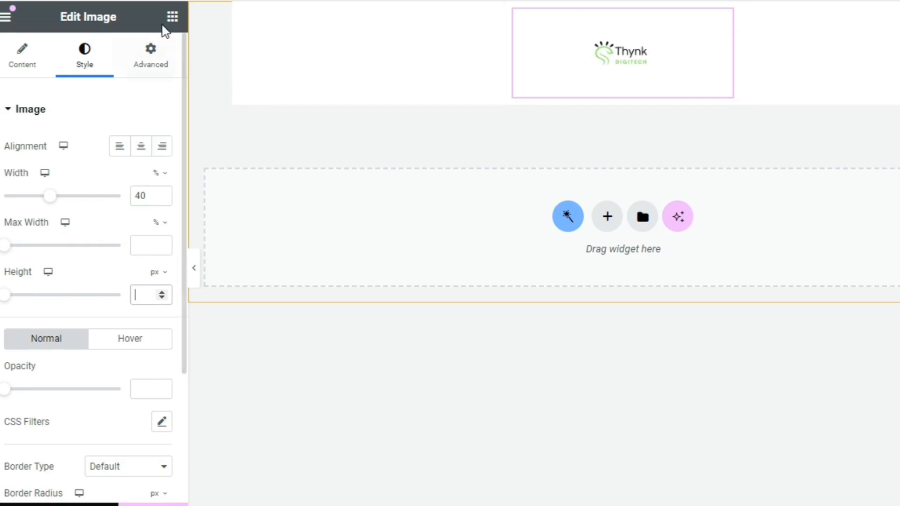
# Add a Dynamic Terms widget below the logo and take its terms from the Job Categories taxonomy
pyautogui.click(172, 18)
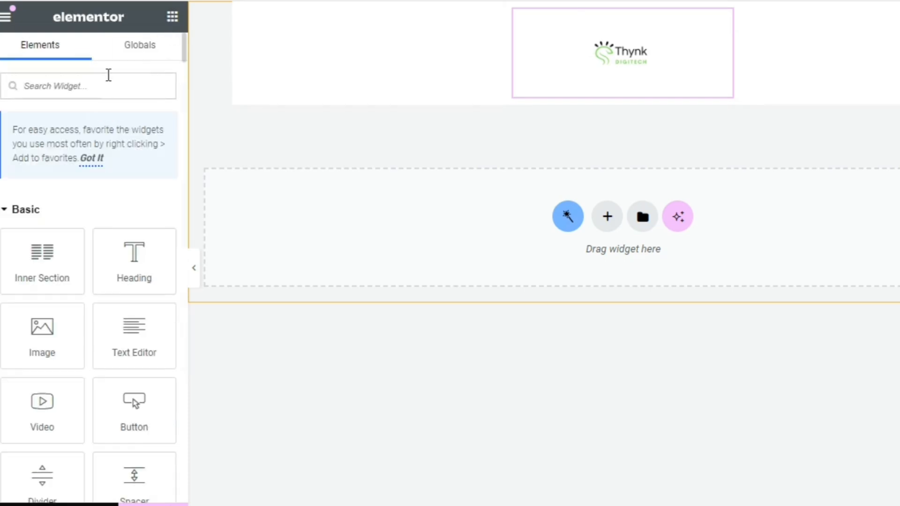
pyautogui.write('Dyn')
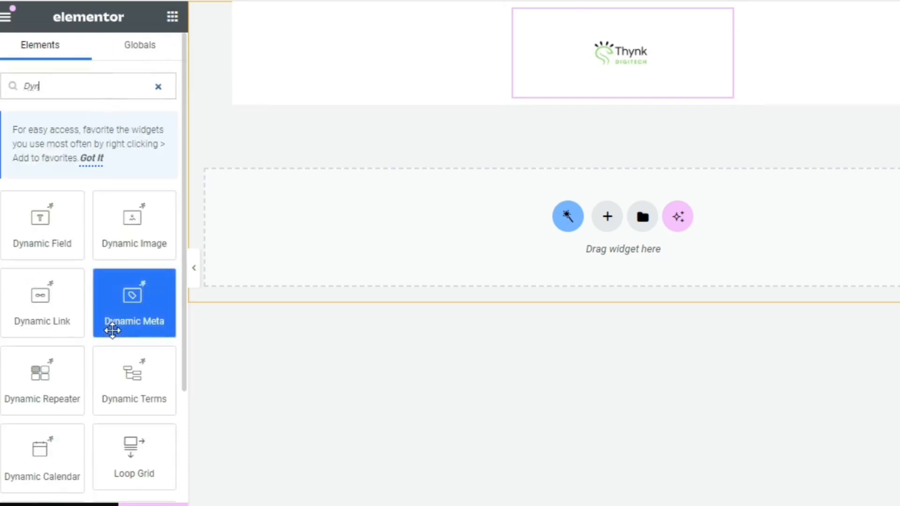
pyautogui.moveTo(133, 374); pyautogui.dragTo(598, 82)
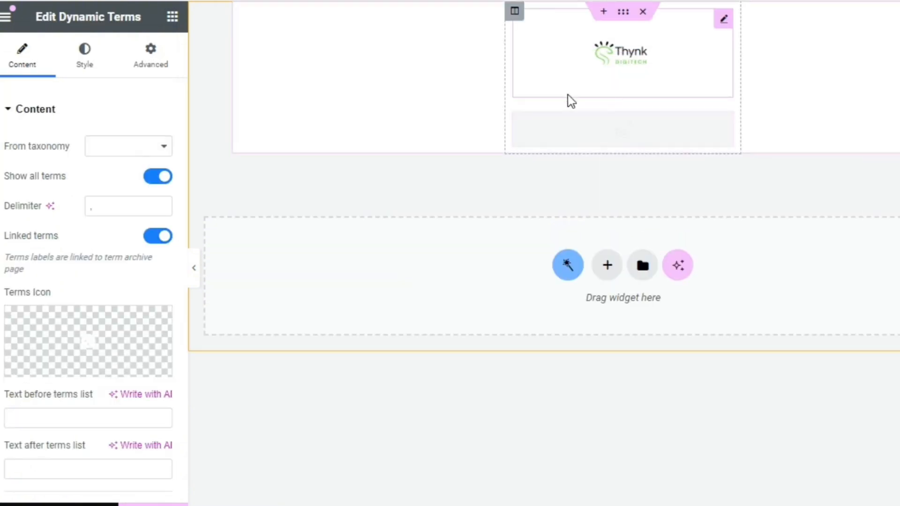
pyautogui.click(143, 151)
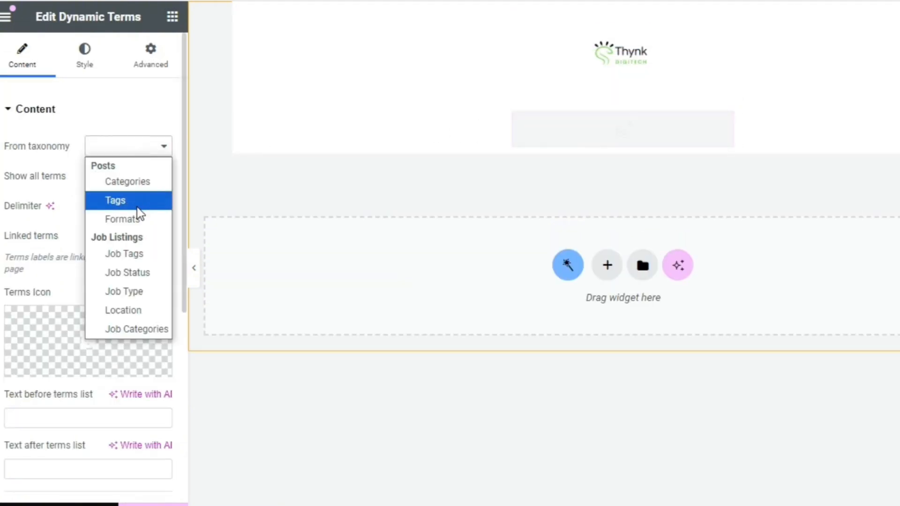
pyautogui.click(134, 331)
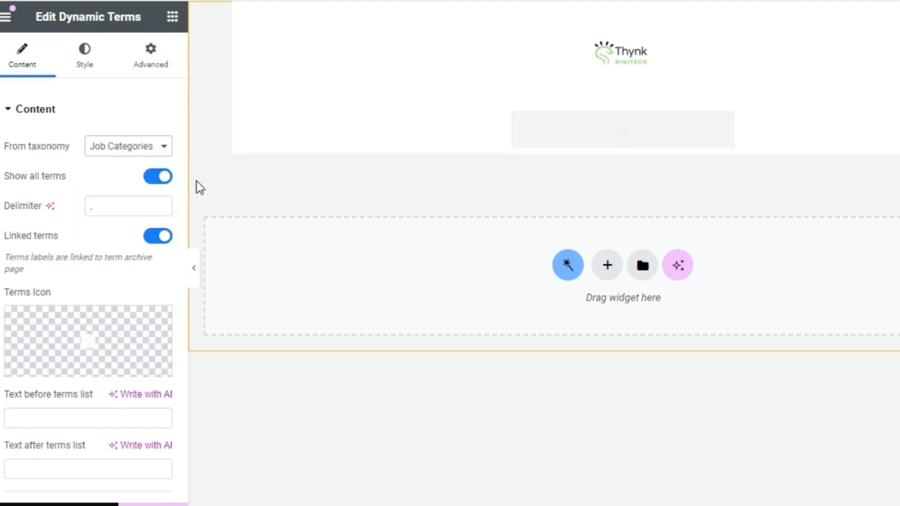
# Center the job category term and set its label font size to 13 px
pyautogui.click(85, 65)
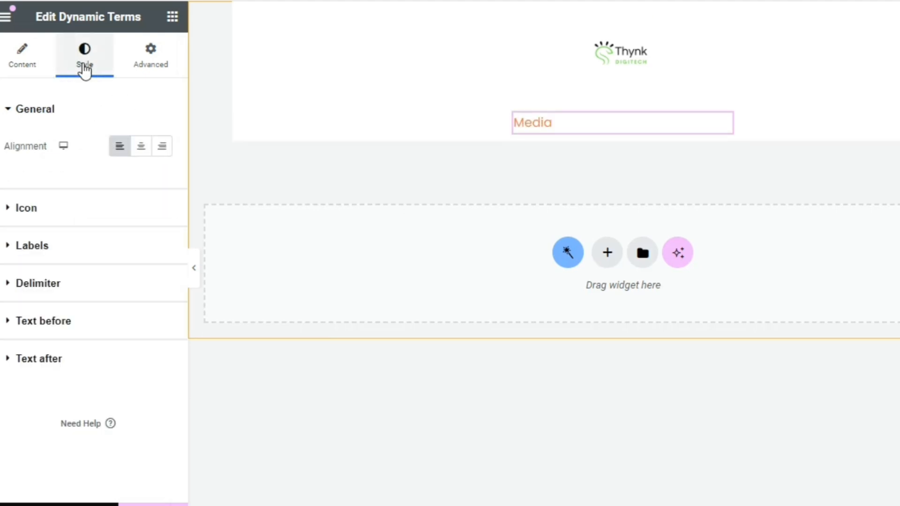
pyautogui.click(141, 148)
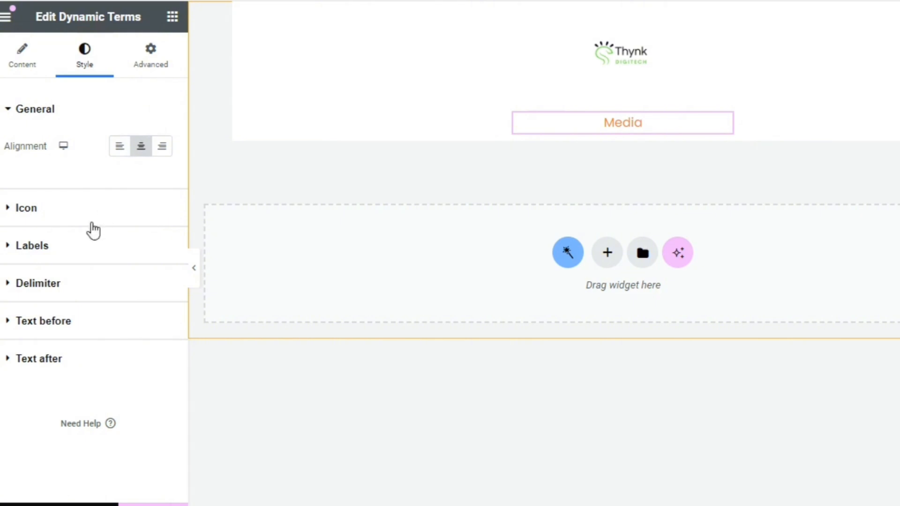
pyautogui.click(68, 245)
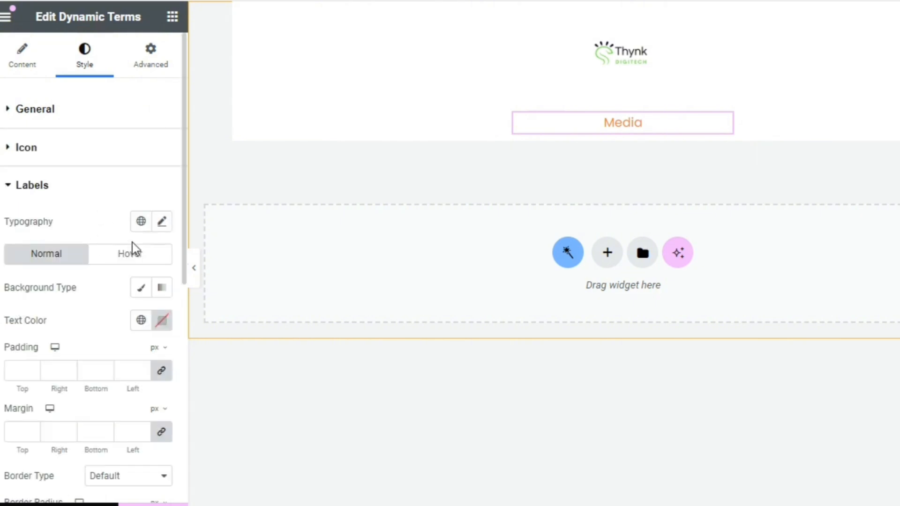
pyautogui.click(162, 222)
pyautogui.click(130, 344)
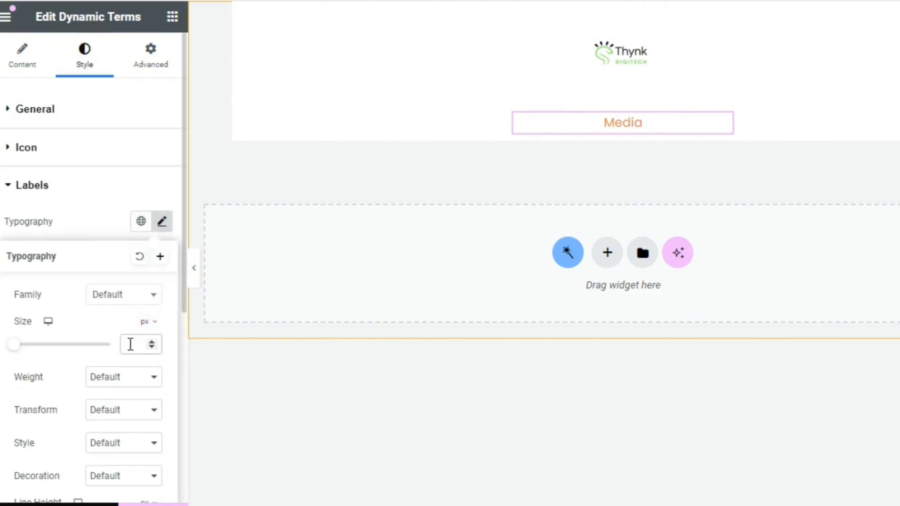
pyautogui.write('12')
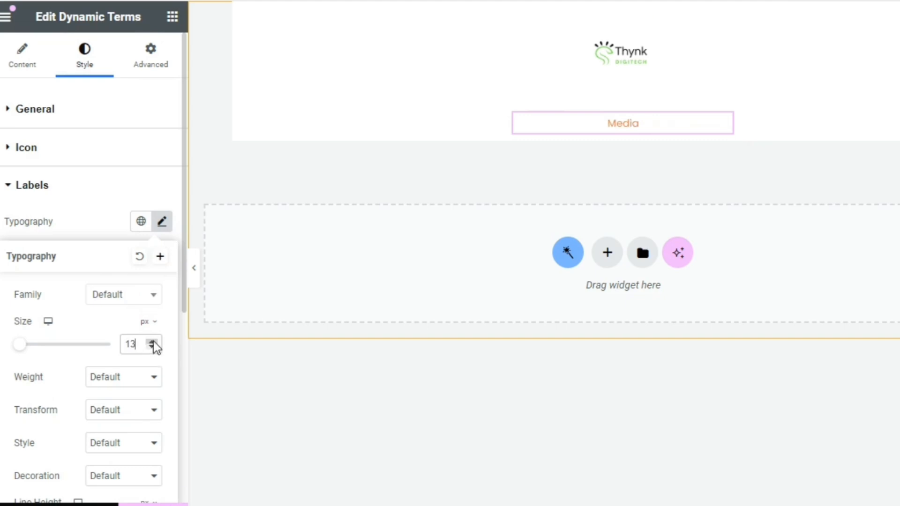
# Unlink the Dynamic Terms widget's margins and set its top margin to -15 px
pyautogui.click(154, 62)
pyautogui.click(162, 163)
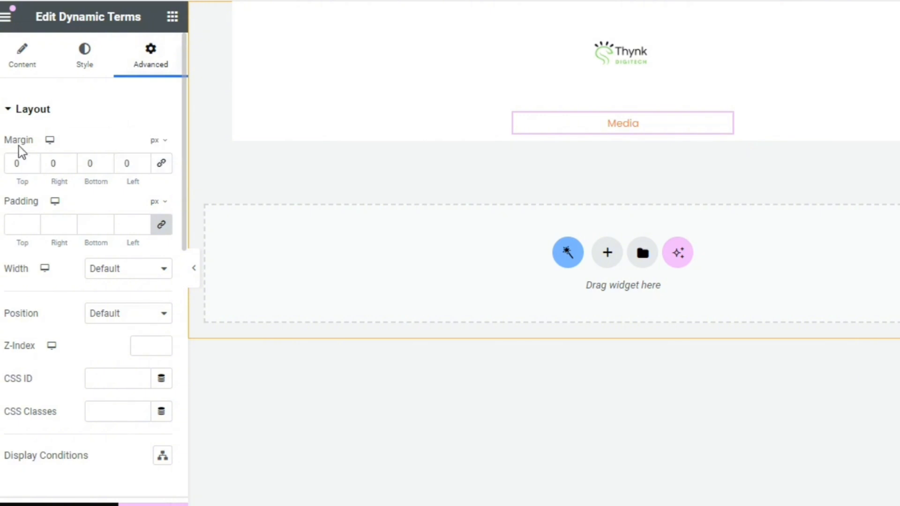
pyautogui.moveTo(32, 166); pyautogui.dragTo(32, 166)
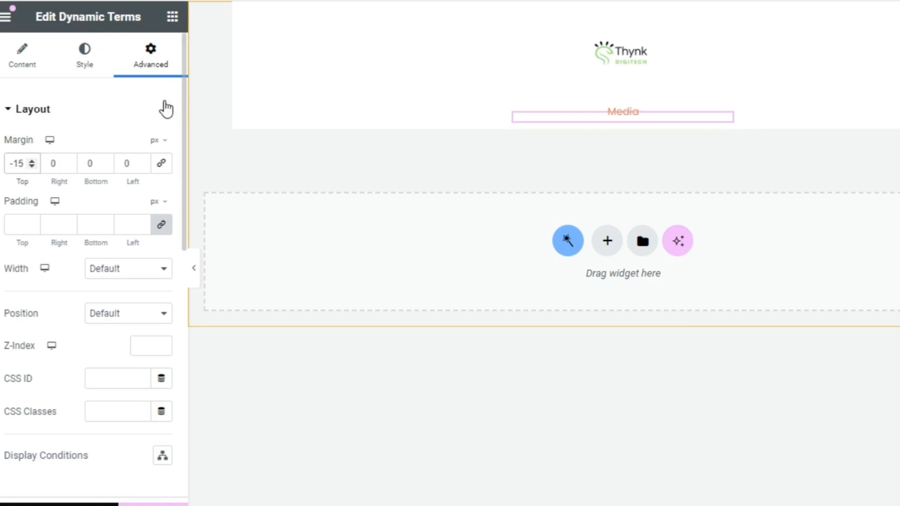
# Add a Heading widget below the job category and use the dynamic Post Title as its title
pyautogui.click(171, 17)
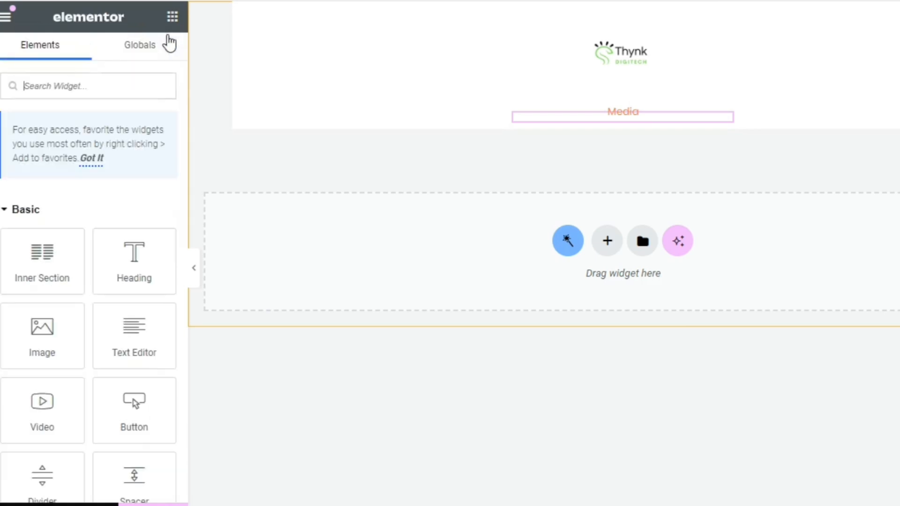
pyautogui.moveTo(116, 250); pyautogui.dragTo(587, 120)
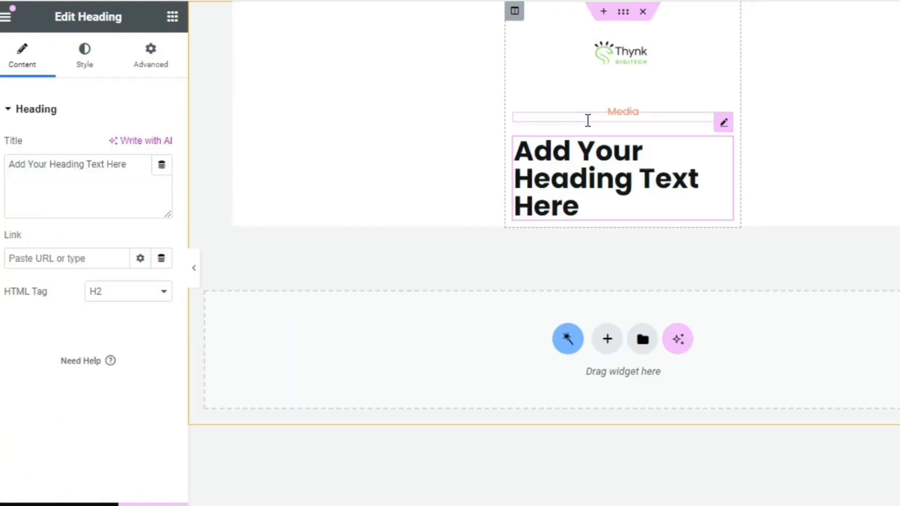
pyautogui.click(163, 165)
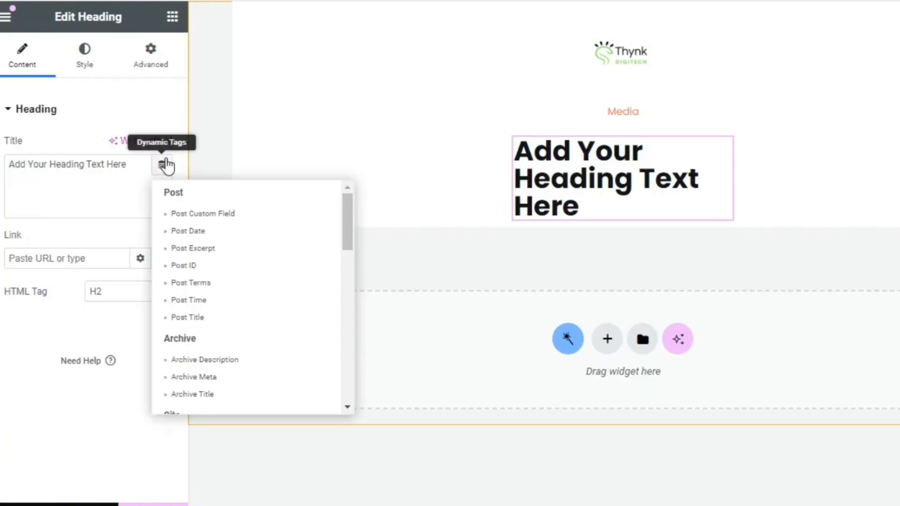
pyautogui.click(216, 319)
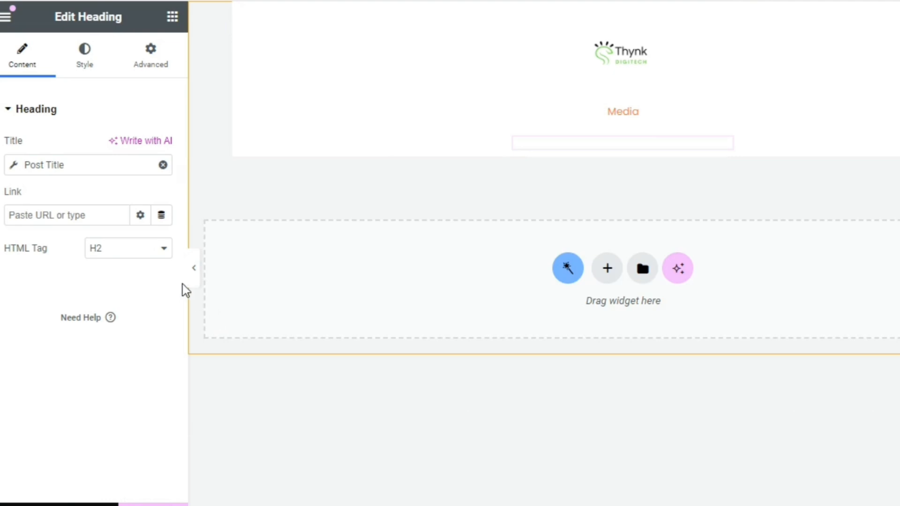
# Center the job title heading and set its font size to 16 px
pyautogui.click(83, 51)
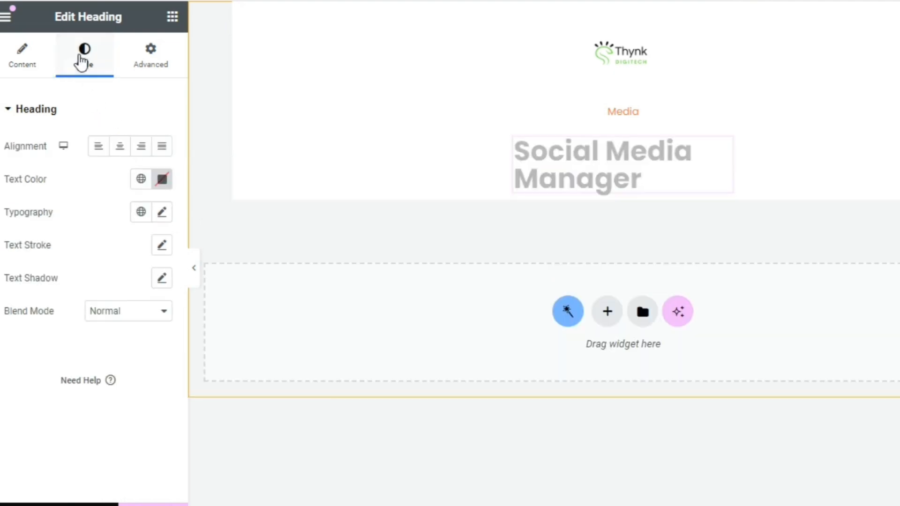
pyautogui.click(120, 148)
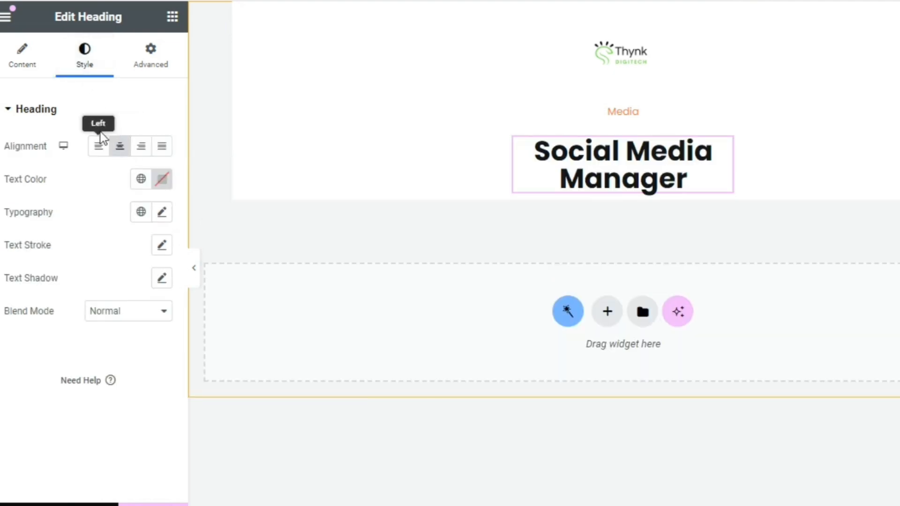
pyautogui.click(159, 211)
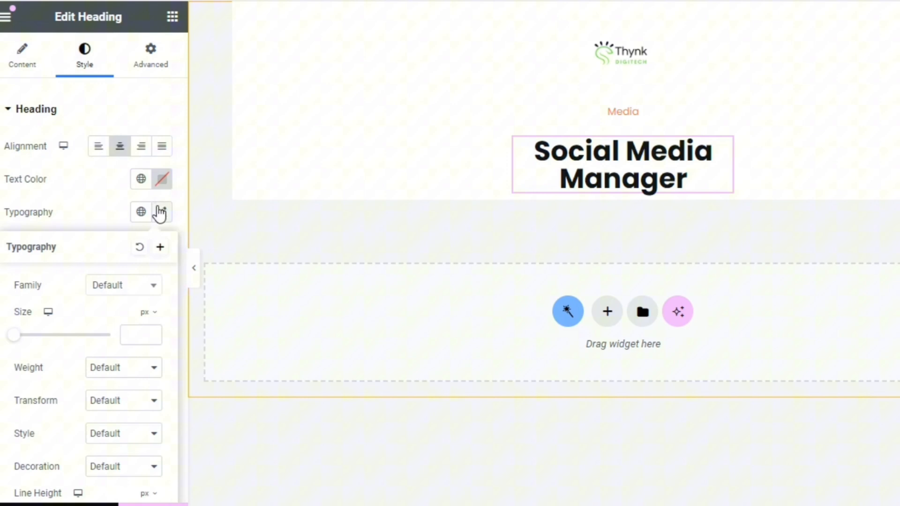
pyautogui.click(142, 328)
pyautogui.write('16')
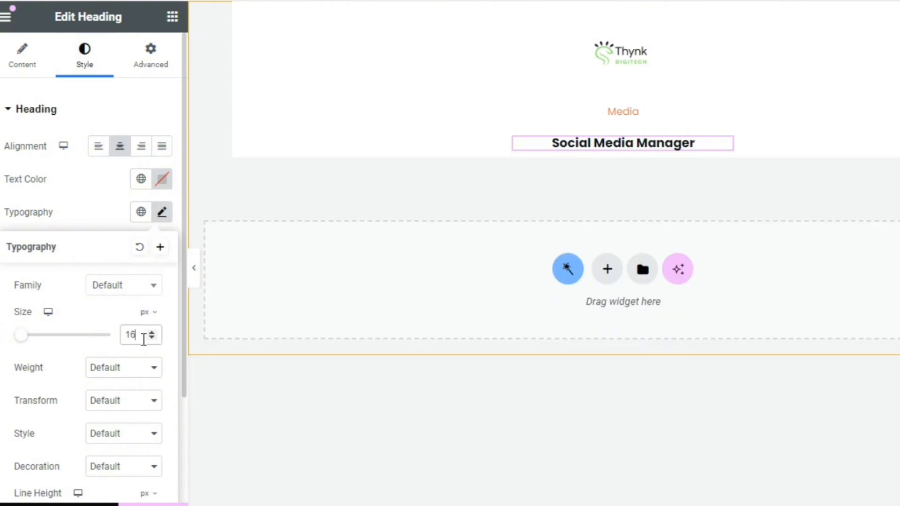
# Set the job title heading's font weight to 600 (Semi Bold)
pyautogui.click(125, 372)
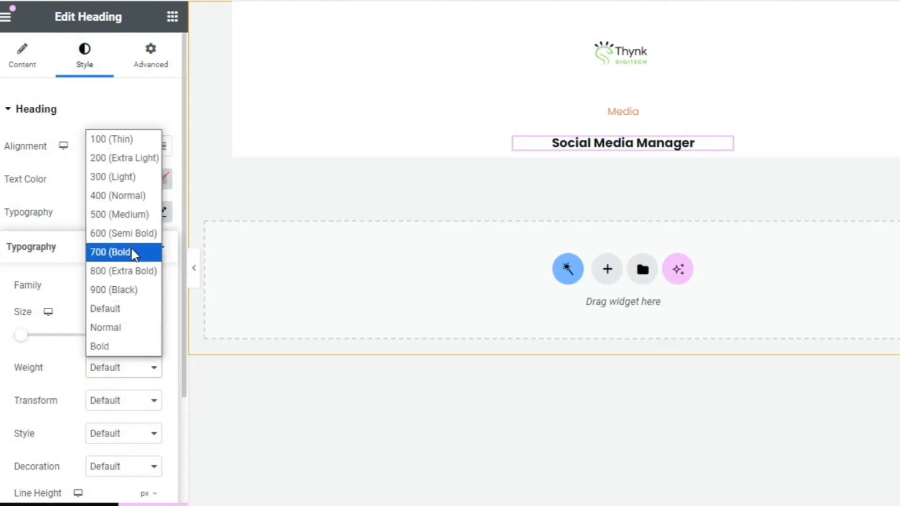
pyautogui.click(134, 234)
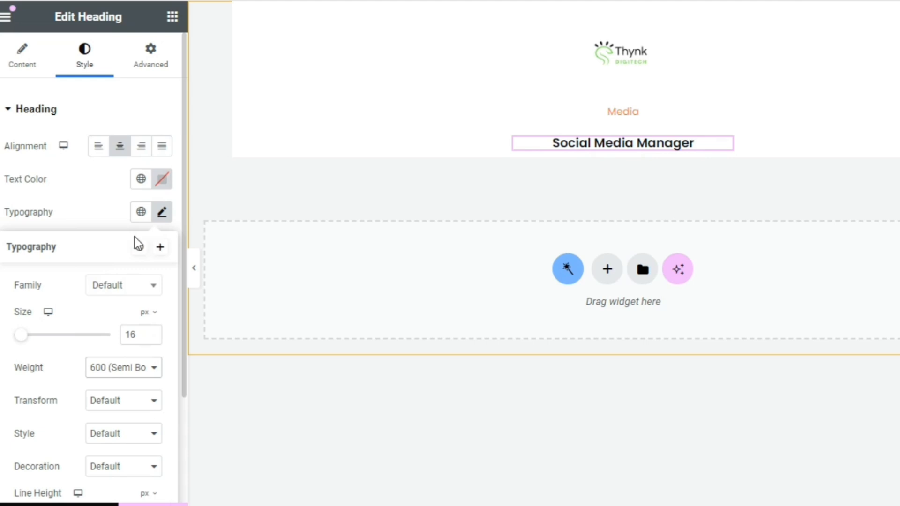
# Delete the job title Heading widget below the job category
pyautogui.click(172, 18)
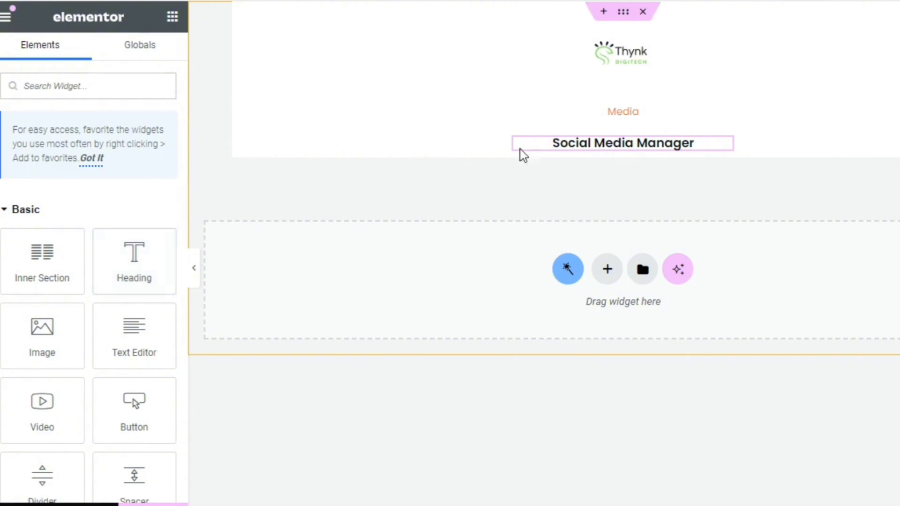
pyautogui.rightClick(626, 142)
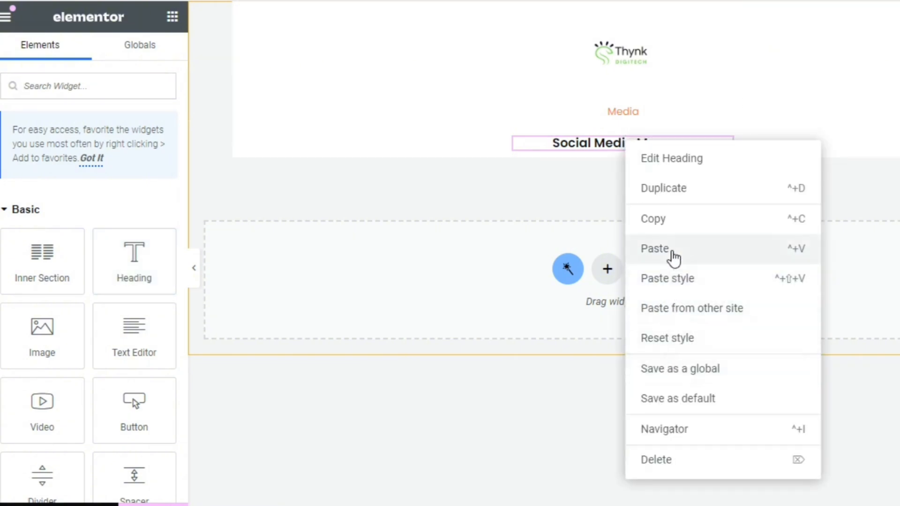
pyautogui.click(685, 458)
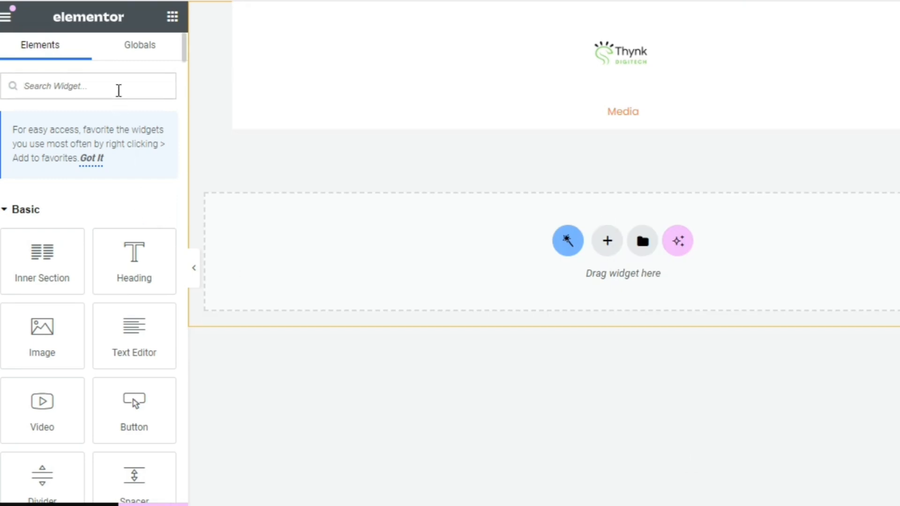
pyautogui.click(119, 91)
pyautogui.write('Dy')
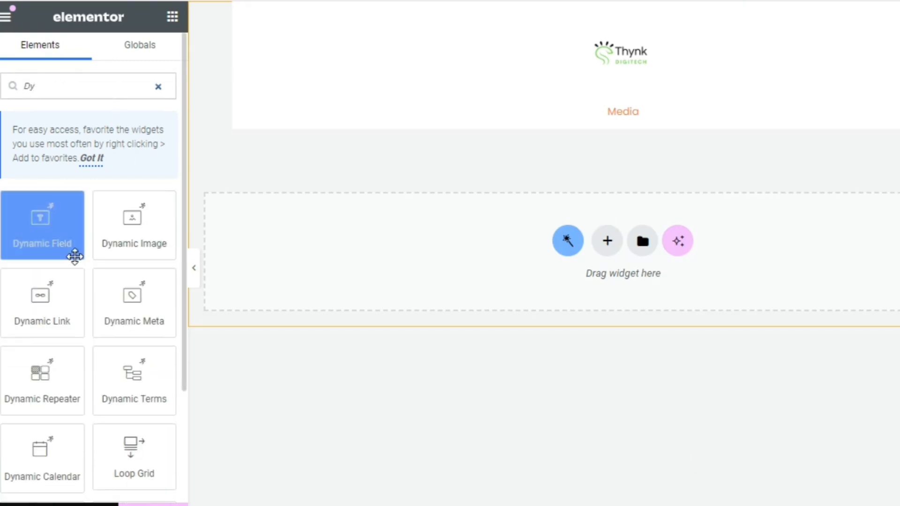
pyautogui.moveTo(75, 215); pyautogui.dragTo(624, 119)
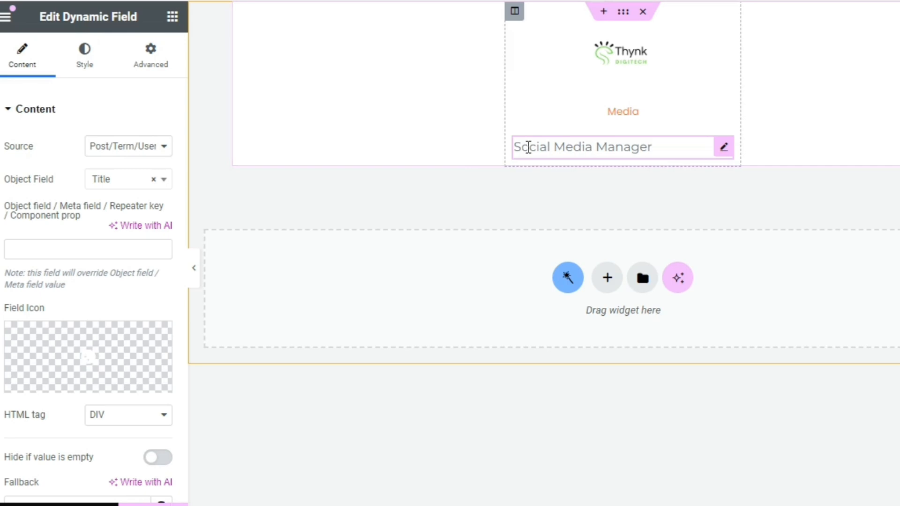
pyautogui.rightClick(690, 148)
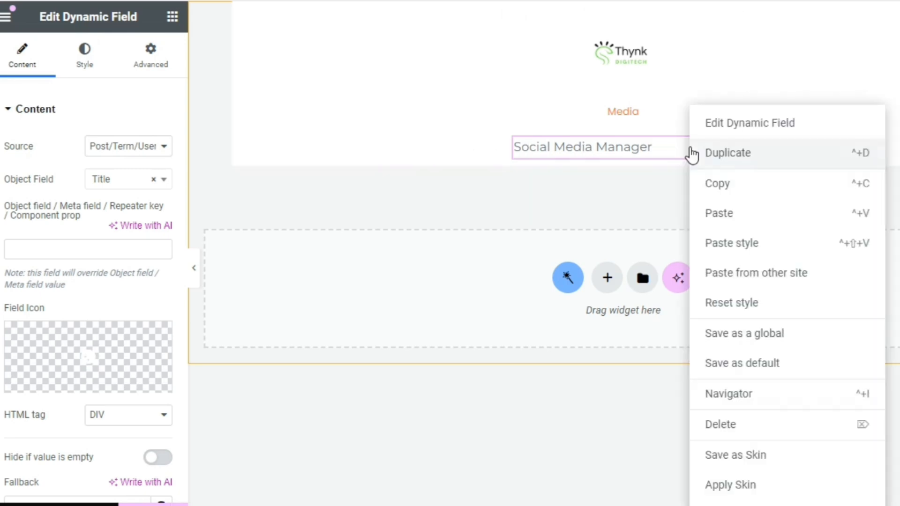
pyautogui.click(749, 424)
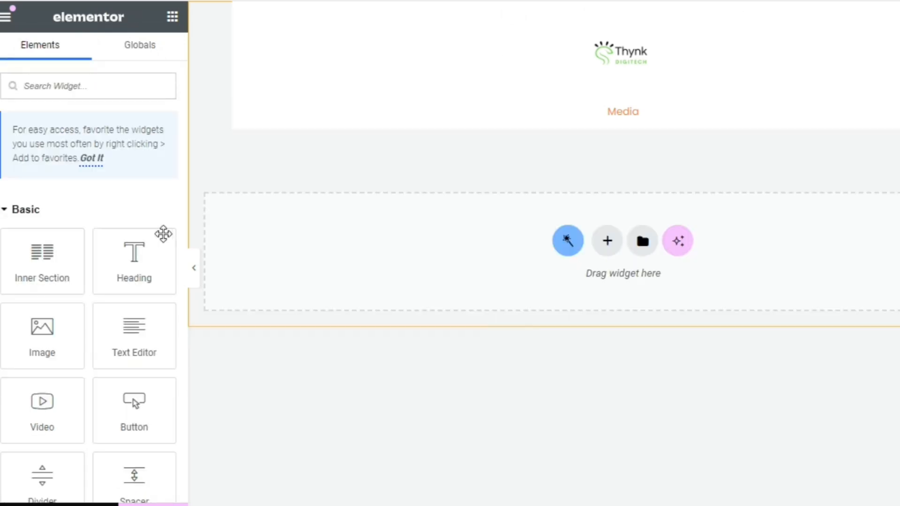
# Add a Dynamic Link widget below the job category and use the dynamic Post Title as its label
pyautogui.write('Dyb')
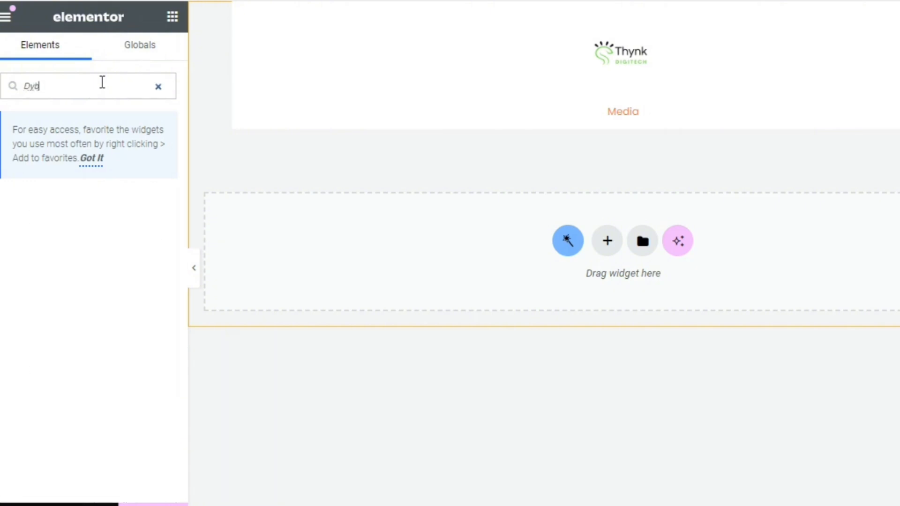
pyautogui.press('BackSpace')
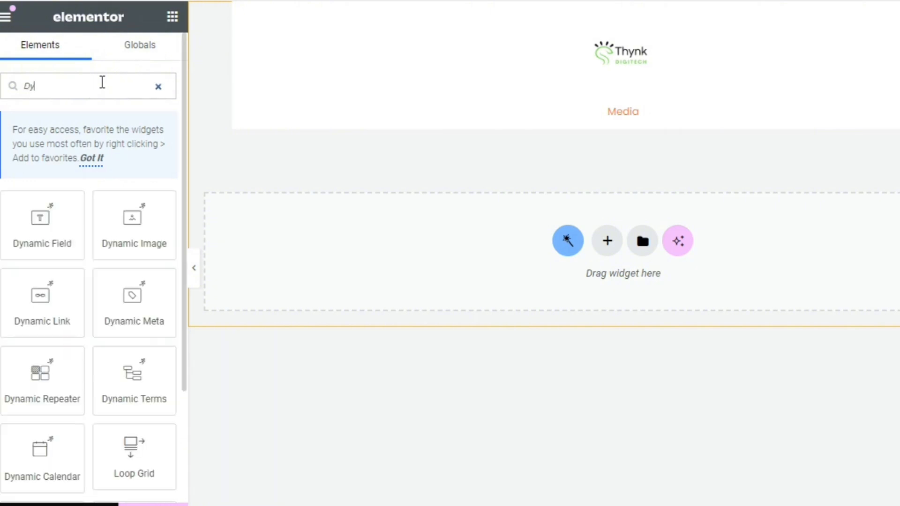
pyautogui.moveTo(56, 325); pyautogui.dragTo(609, 123)
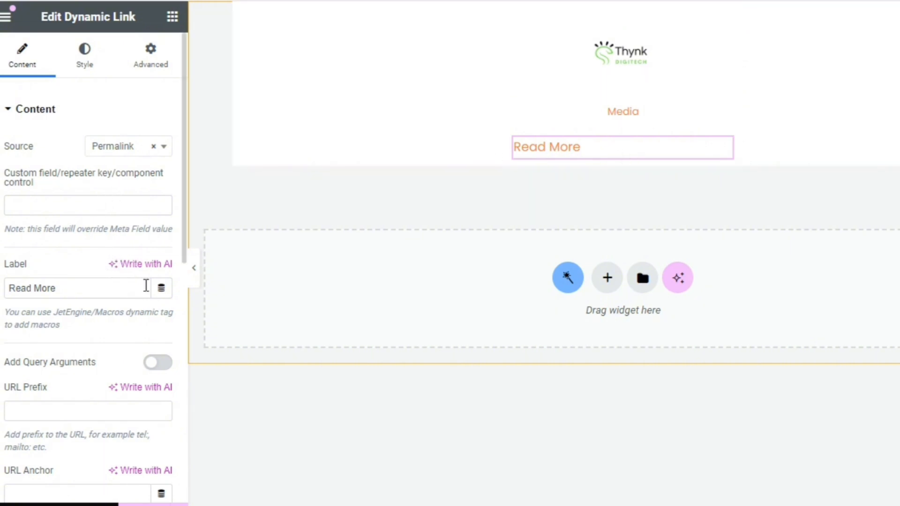
pyautogui.click(161, 288)
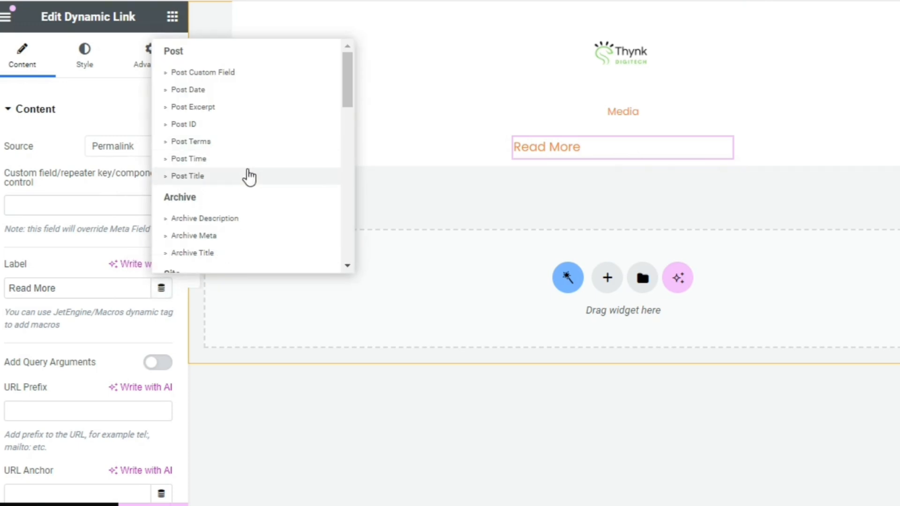
pyautogui.click(188, 176)
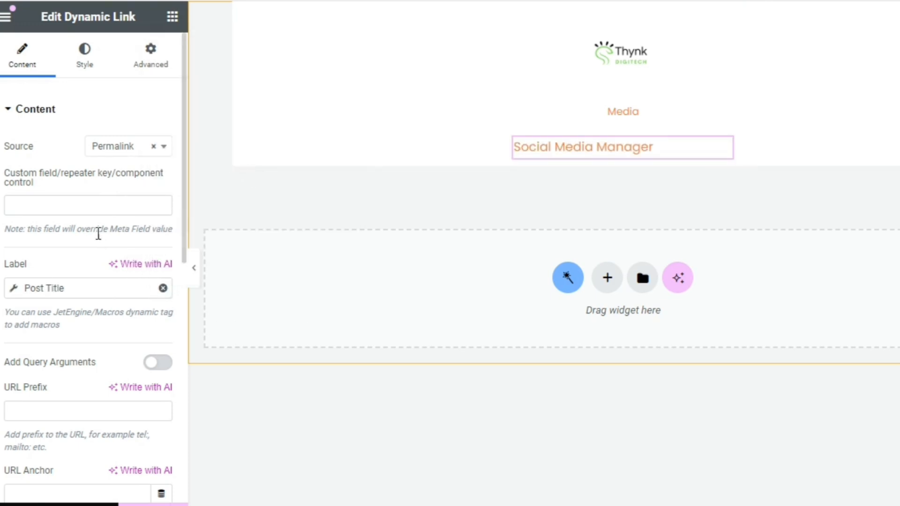
# Set the job title link's normal text color to the global black and its hover text color to Recruiter Orange
pyautogui.click(93, 70)
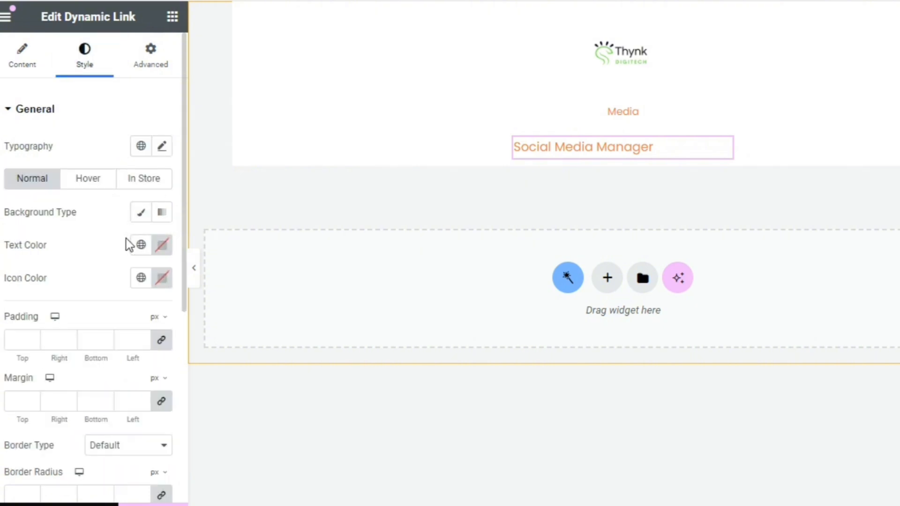
pyautogui.click(141, 244)
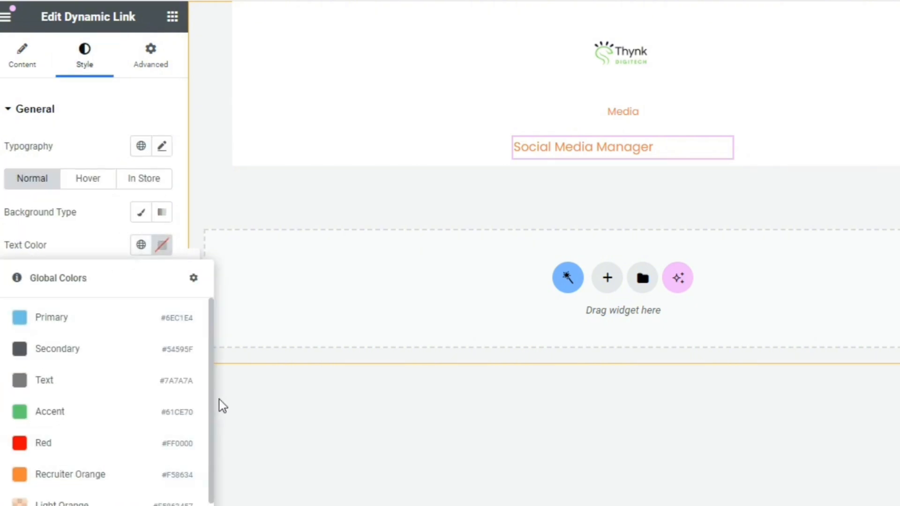
pyautogui.scroll(-3, 141, 422)
pyautogui.click(126, 488)
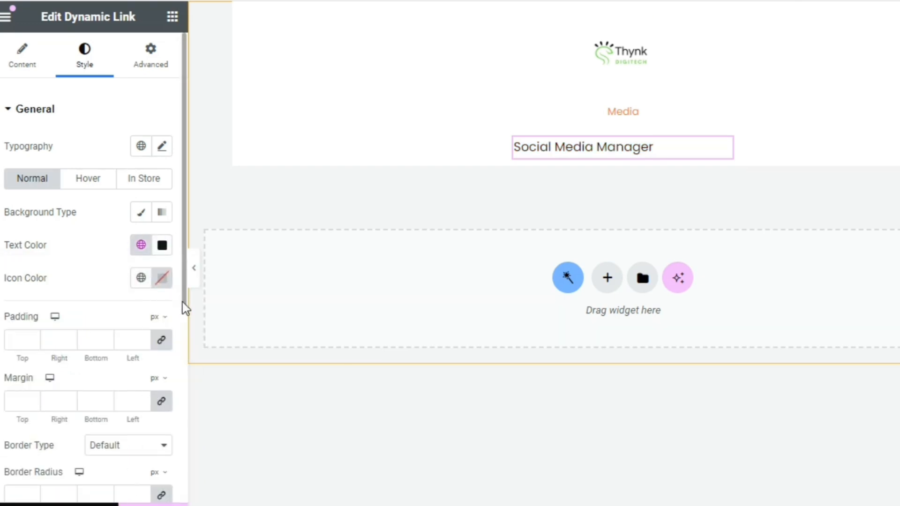
pyautogui.moveTo(183, 305); pyautogui.dragTo(179, 226)
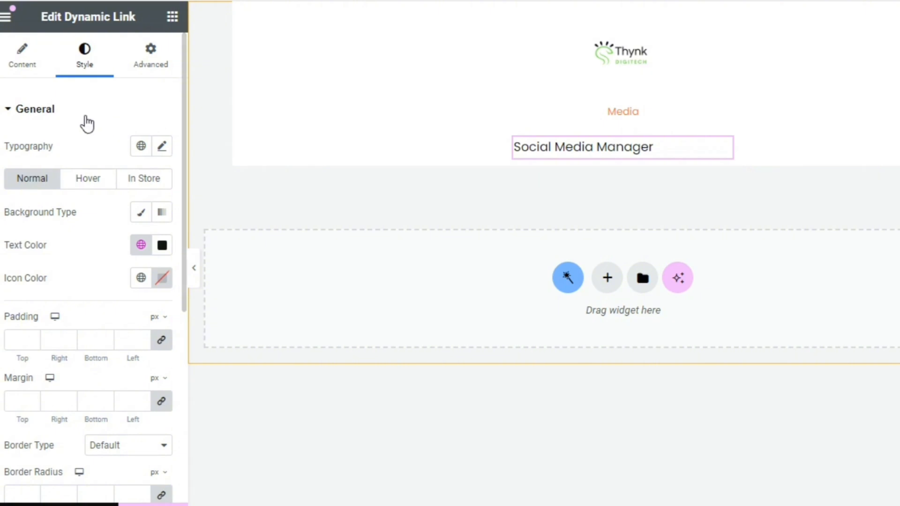
pyautogui.click(89, 187)
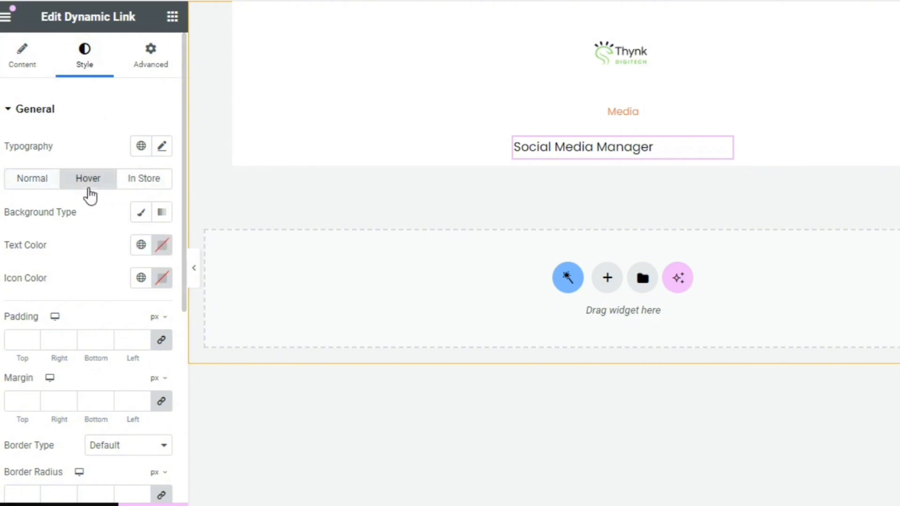
pyautogui.click(148, 244)
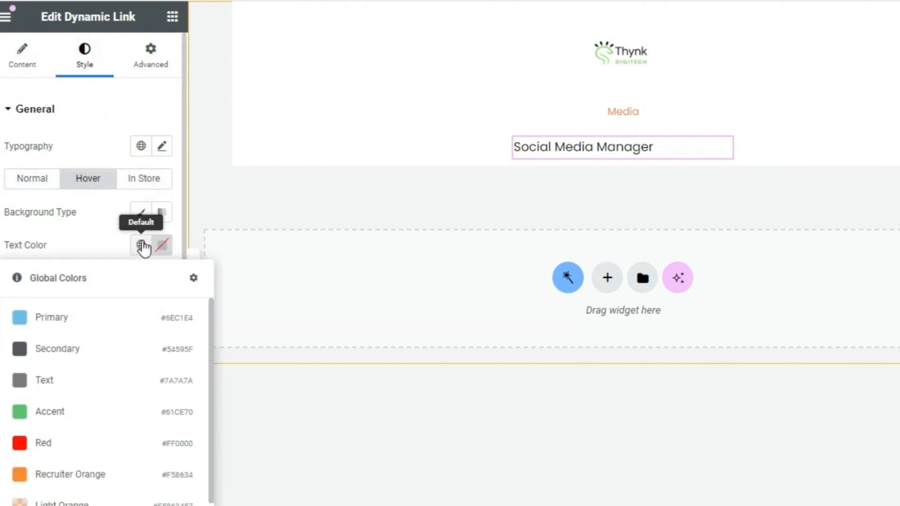
pyautogui.click(123, 484)
# Center the job title link within the listing item
pyautogui.click(47, 61)
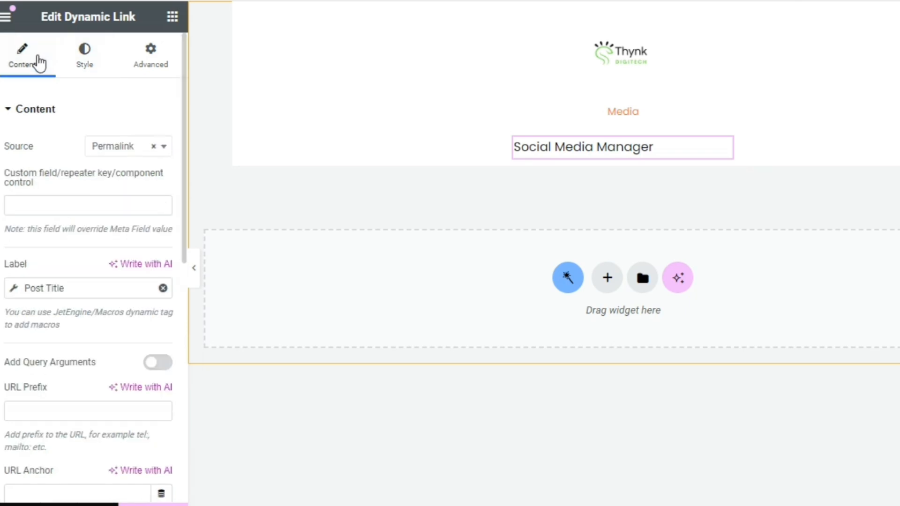
pyautogui.scroll(-8, 181, 164)
pyautogui.moveTo(173, 220); pyautogui.dragTo(134, 322)
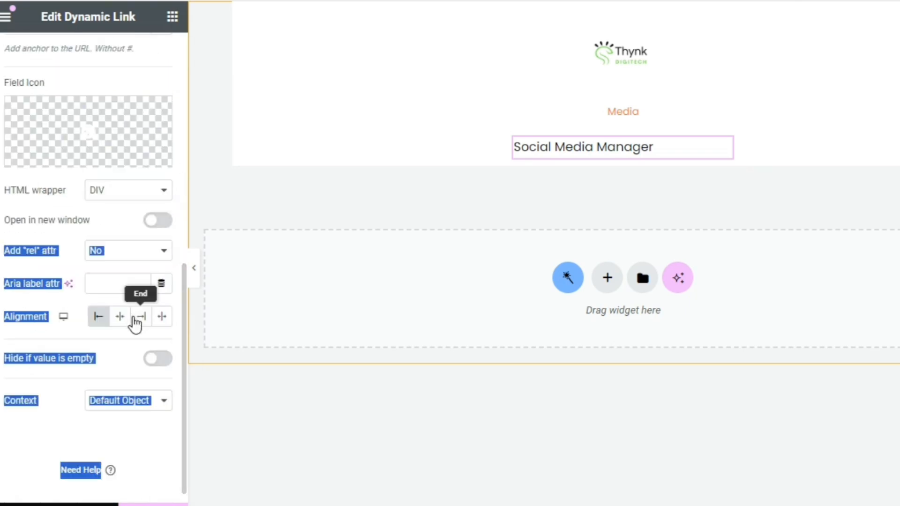
pyautogui.click(117, 336)
pyautogui.click(120, 319)
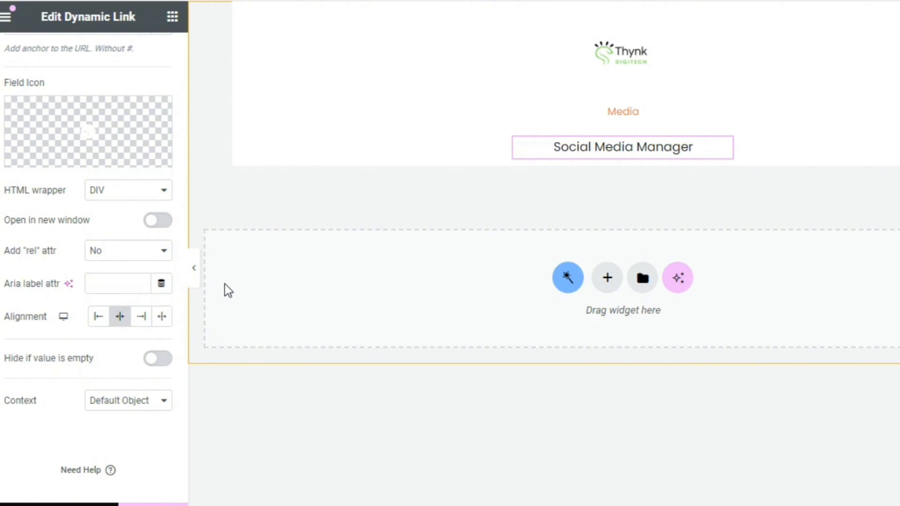
# Add an Icon List widget below the job title and center its items
pyautogui.click(172, 18)
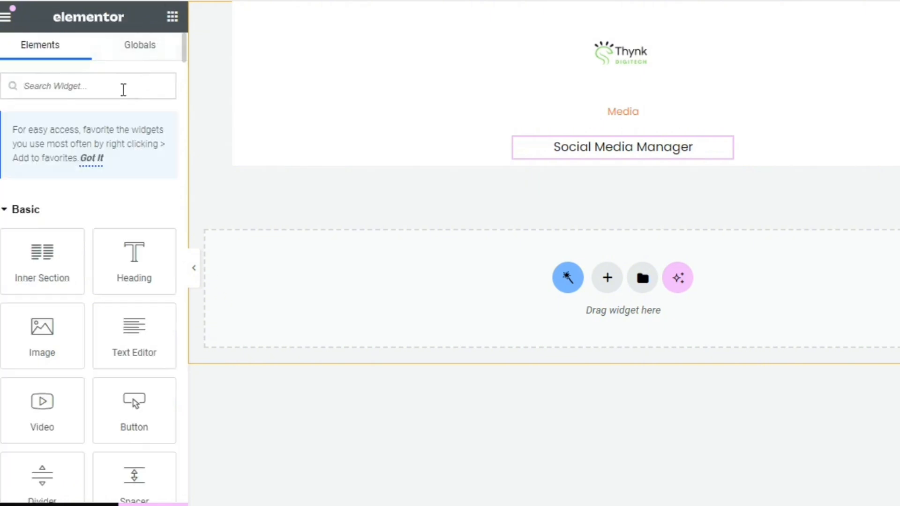
pyautogui.write('icon')
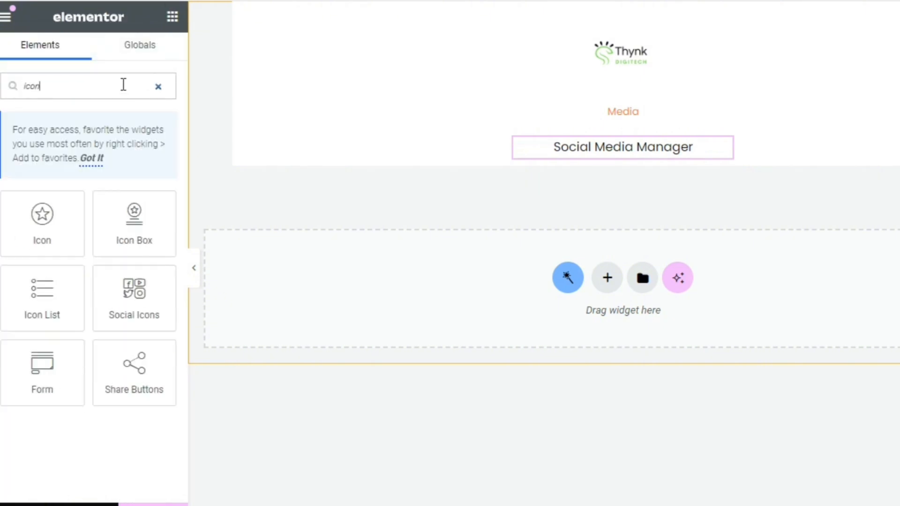
pyautogui.moveTo(42, 289); pyautogui.dragTo(629, 156)
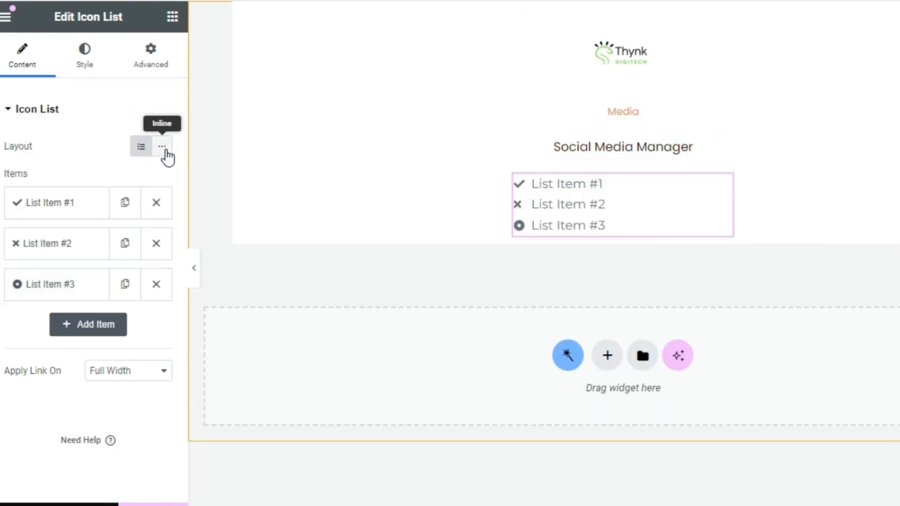
pyautogui.click(94, 66)
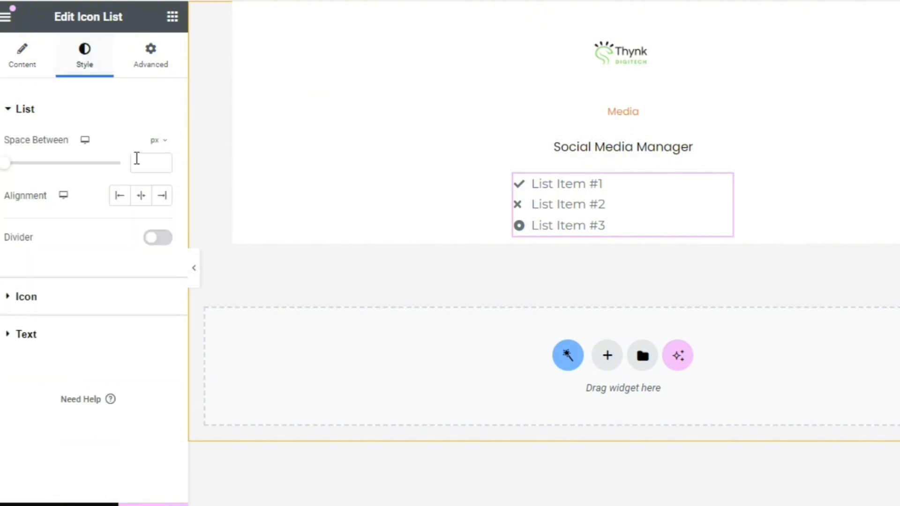
pyautogui.click(141, 196)
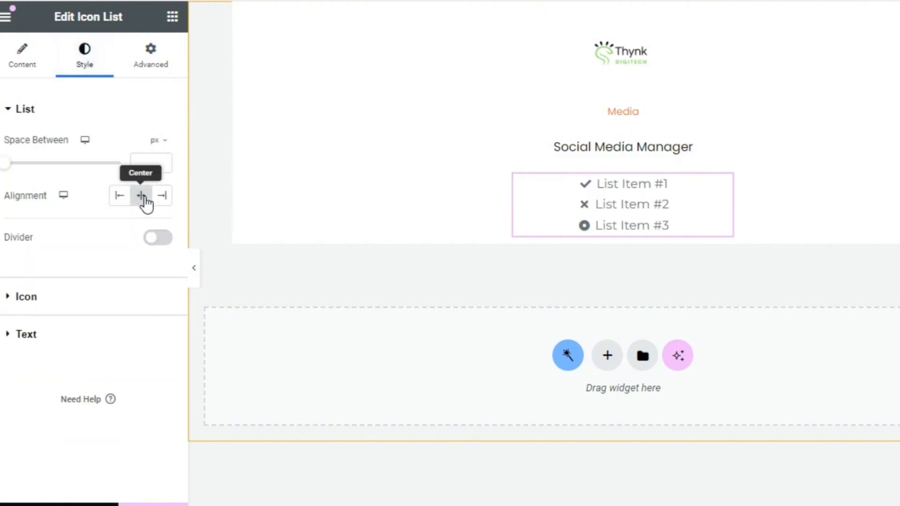
# Set the icon list's text font size to 12 px
pyautogui.click(54, 333)
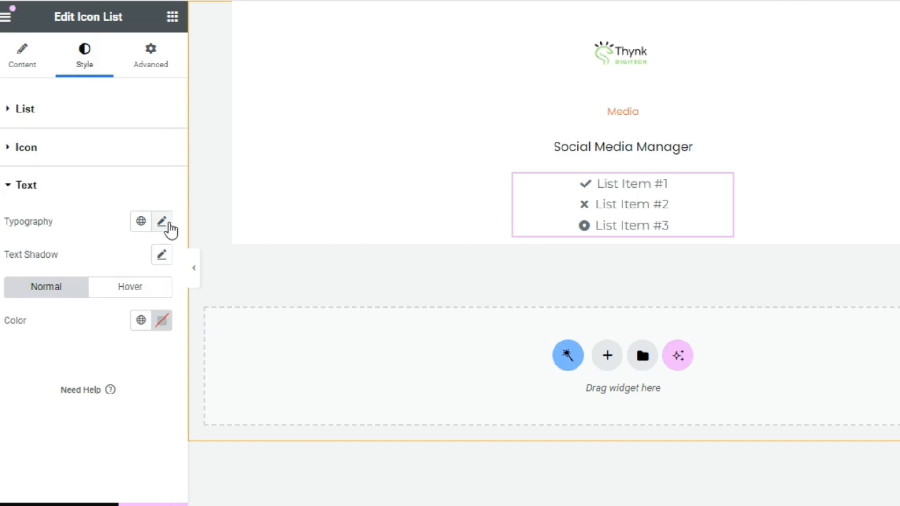
pyautogui.click(162, 223)
pyautogui.write('12')
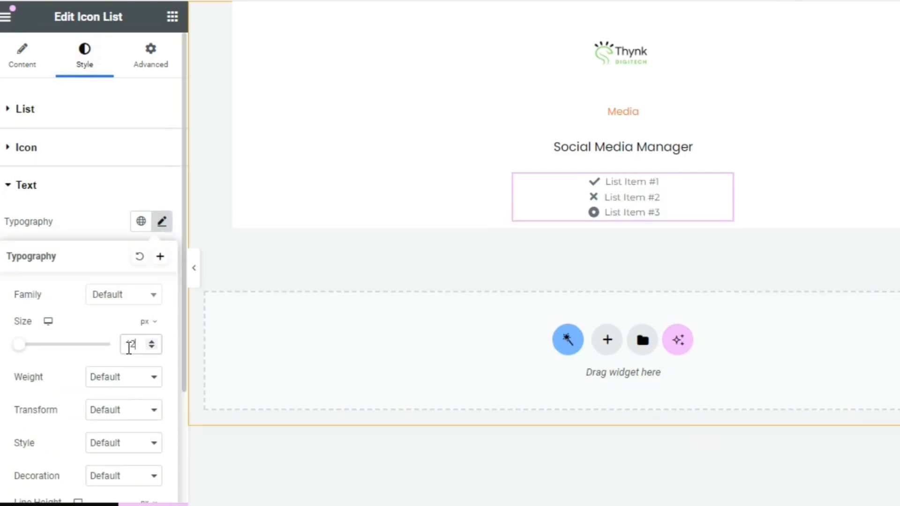
pyautogui.click(111, 231)
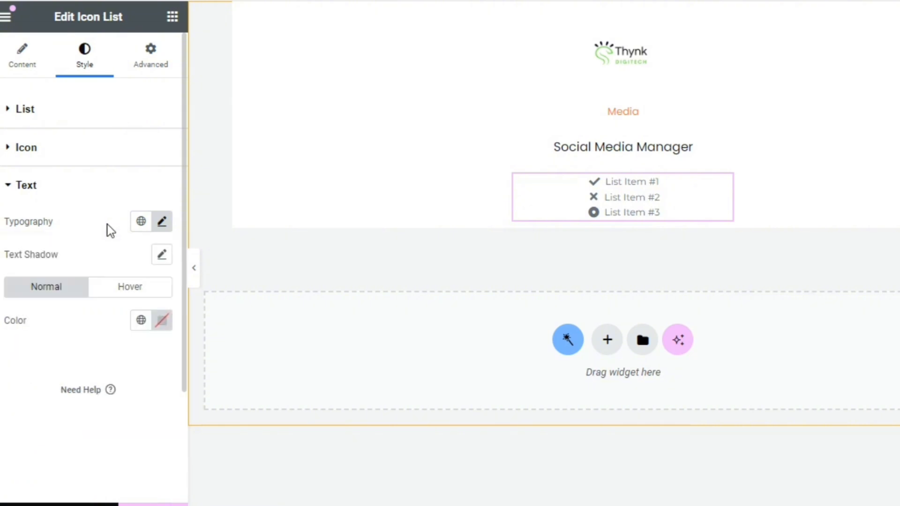
# Replace the first list item's check icon with the map marker pin that has a hollow center
pyautogui.click(21, 55)
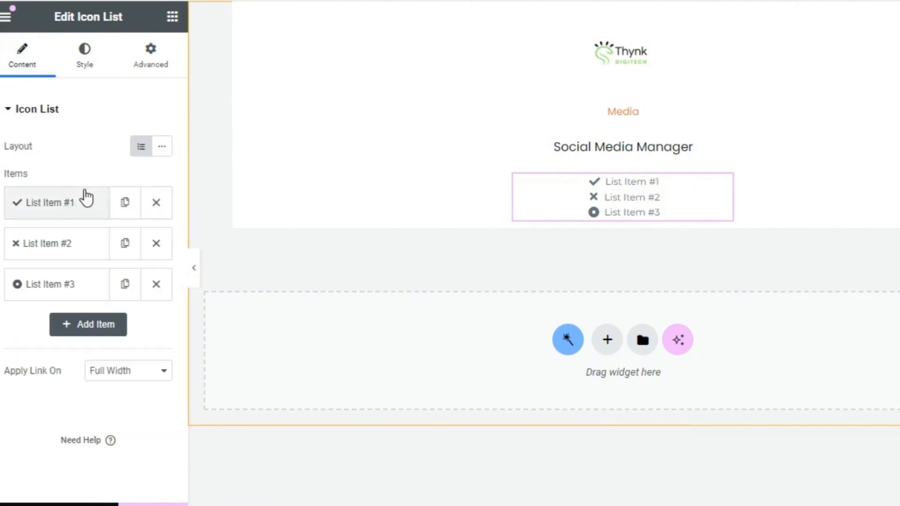
pyautogui.click(75, 207)
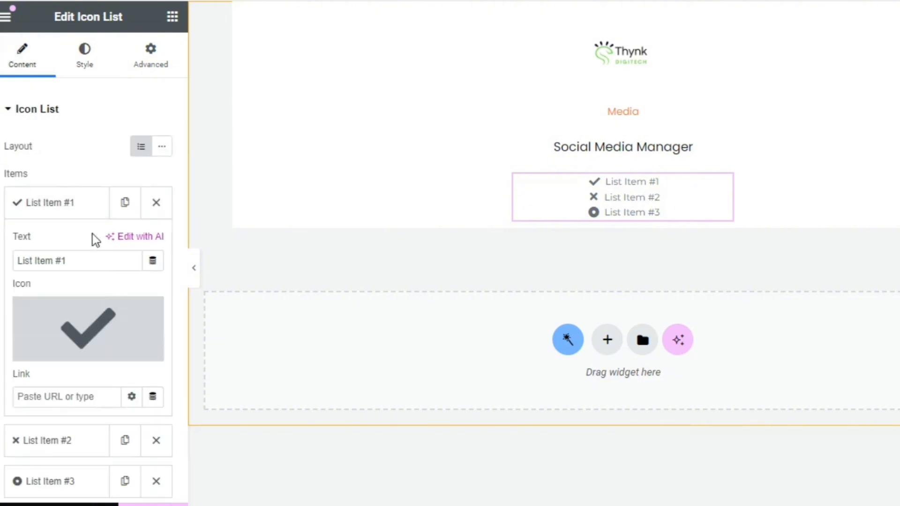
pyautogui.click(115, 323)
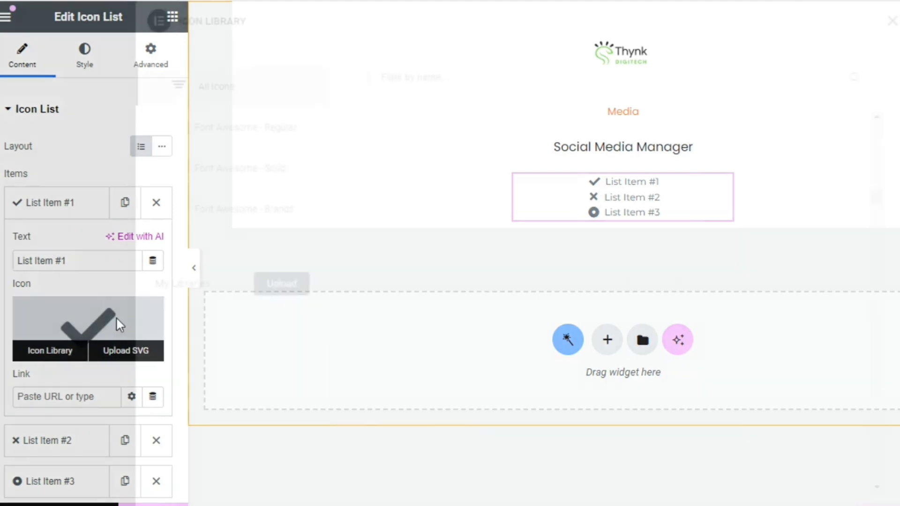
pyautogui.click(477, 78)
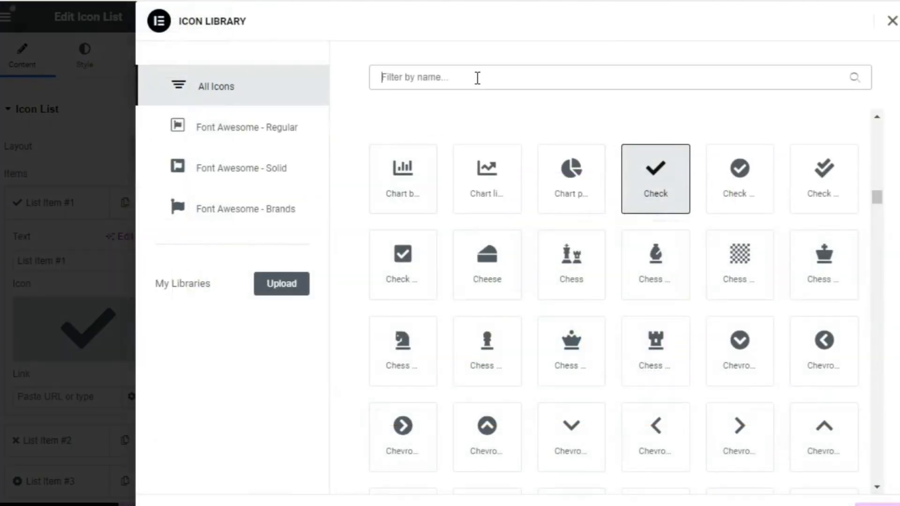
pyautogui.write('Map')
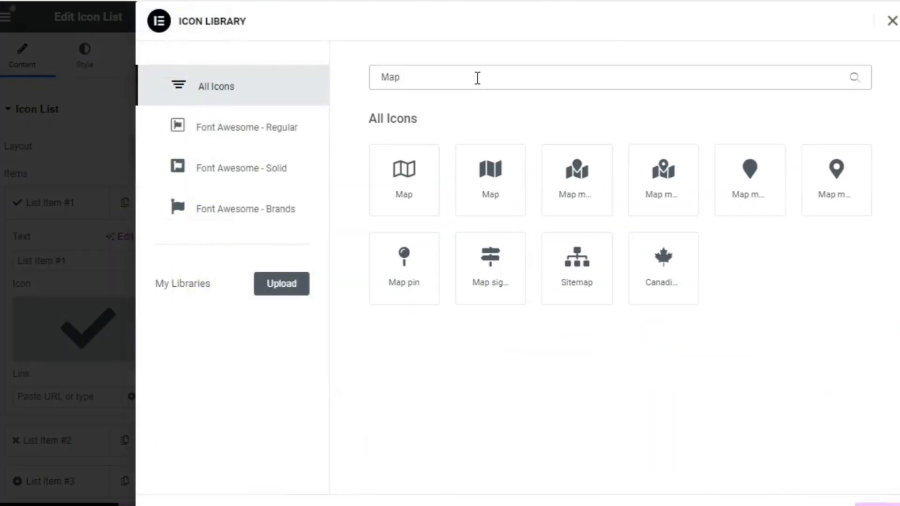
pyautogui.click(815, 181)
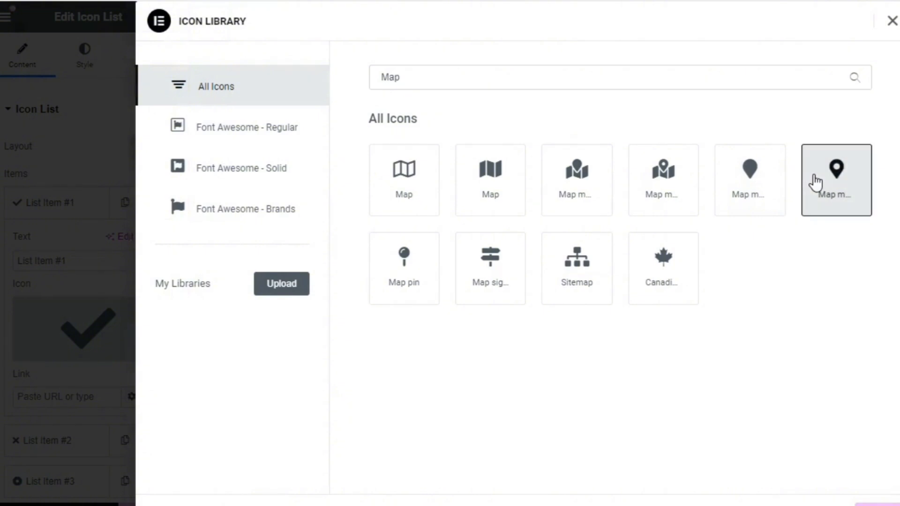
pyautogui.click(877, 505)
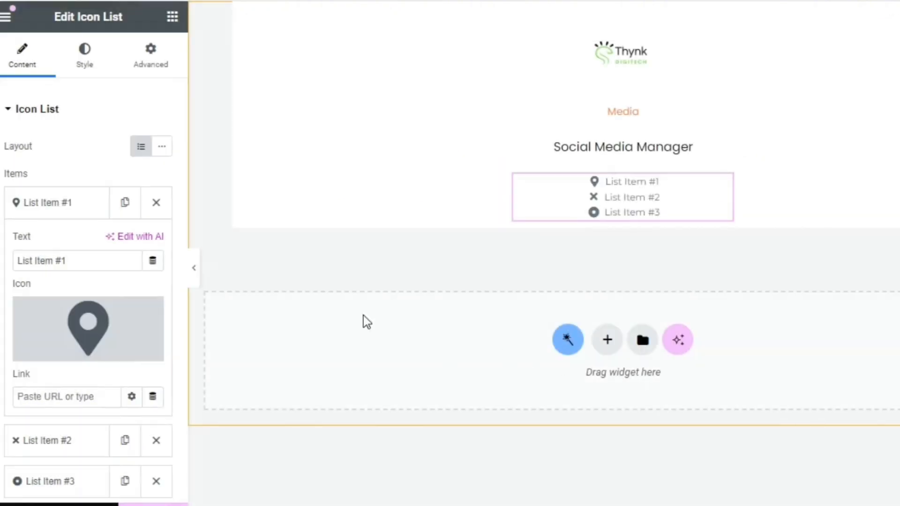
# Fill the first list item's text dynamically from the JetEngine Custom Field "Job Address"
pyautogui.click(153, 261)
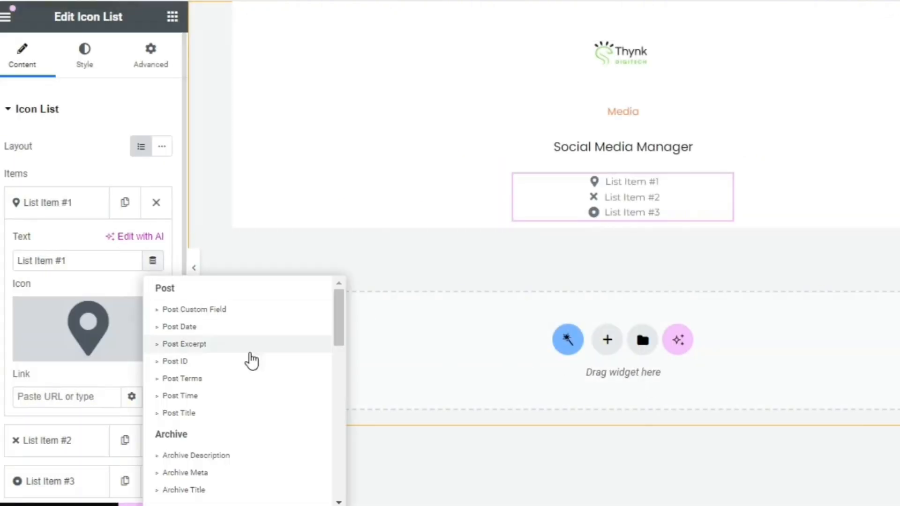
pyautogui.moveTo(336, 327); pyautogui.dragTo(336, 450)
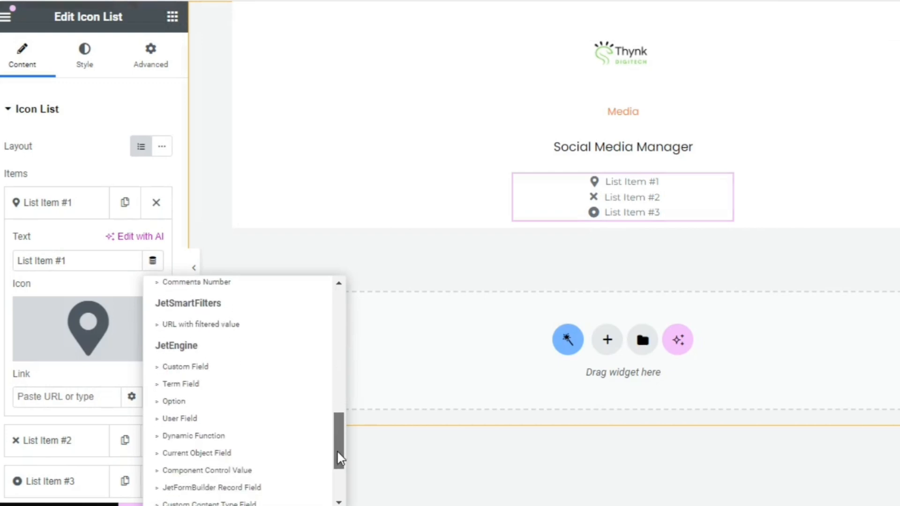
pyautogui.click(238, 365)
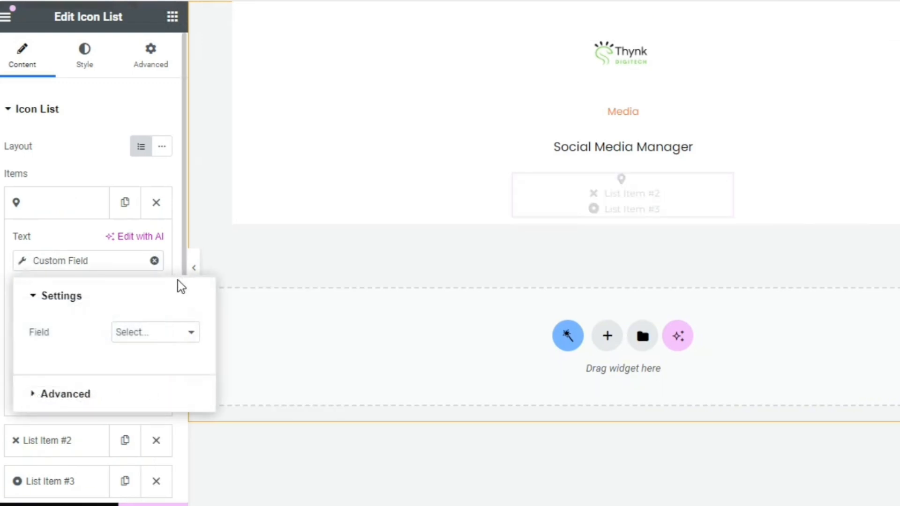
pyautogui.click(139, 333)
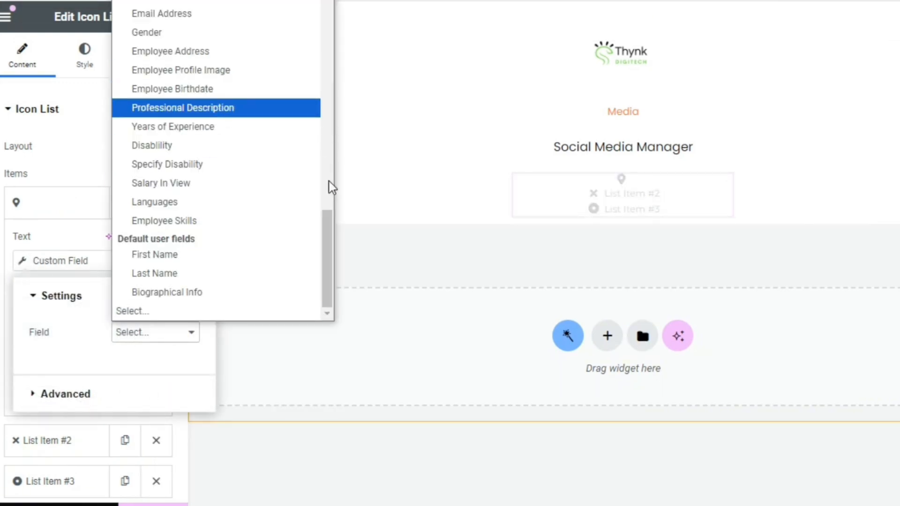
pyautogui.moveTo(328, 221); pyautogui.dragTo(320, 0)
pyautogui.click(198, 55)
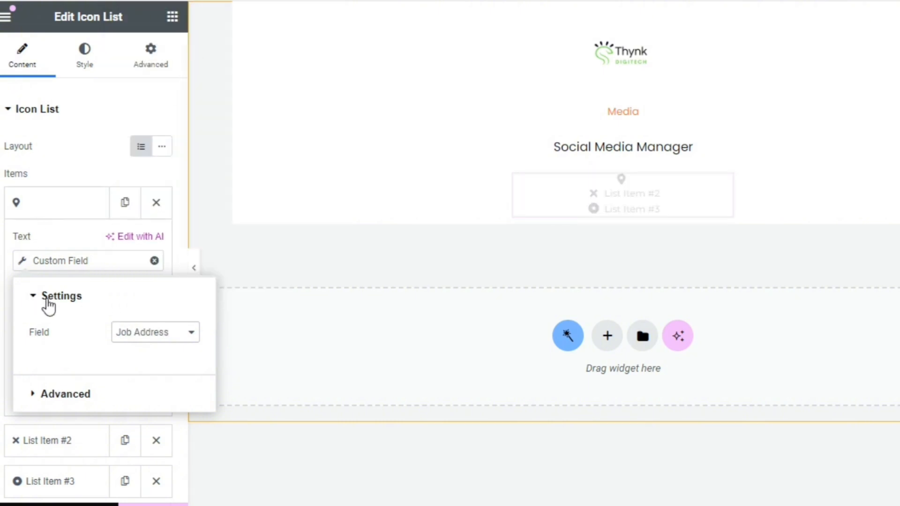
pyautogui.click(76, 230)
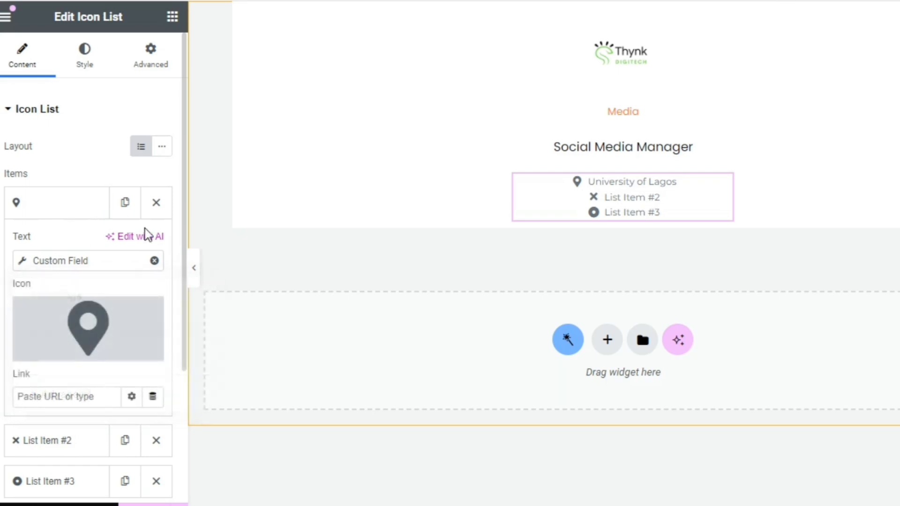
pyautogui.click(89, 215)
# Replace the second list item's icon with the outlined calendar icon with date squares
pyautogui.click(85, 254)
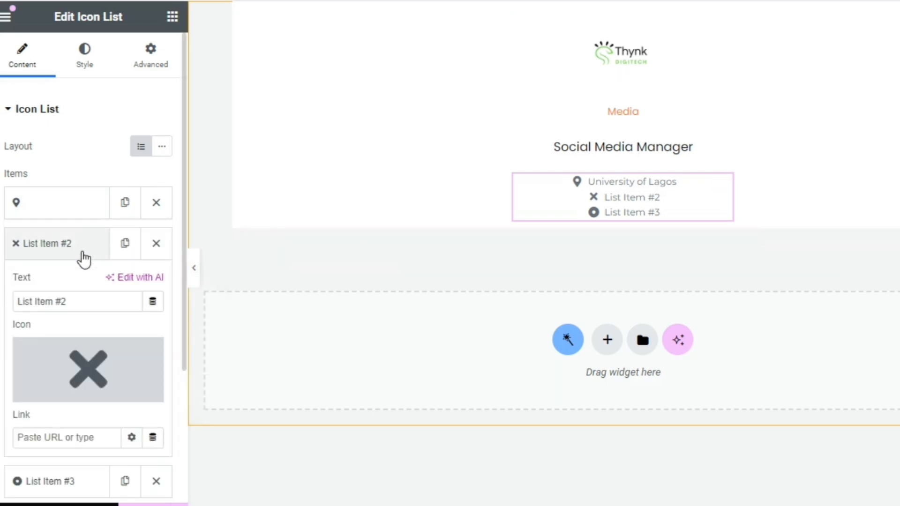
pyautogui.moveTo(92, 349)
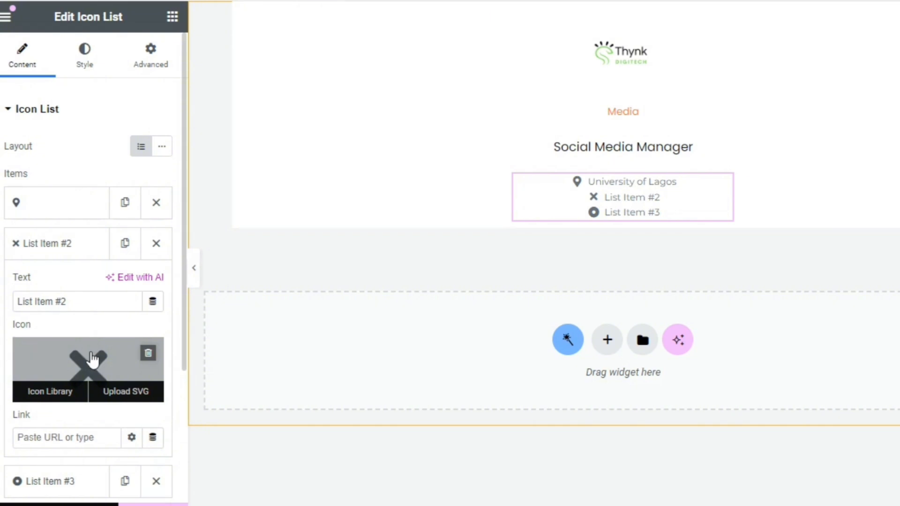
pyautogui.click(91, 351)
pyautogui.write('c')
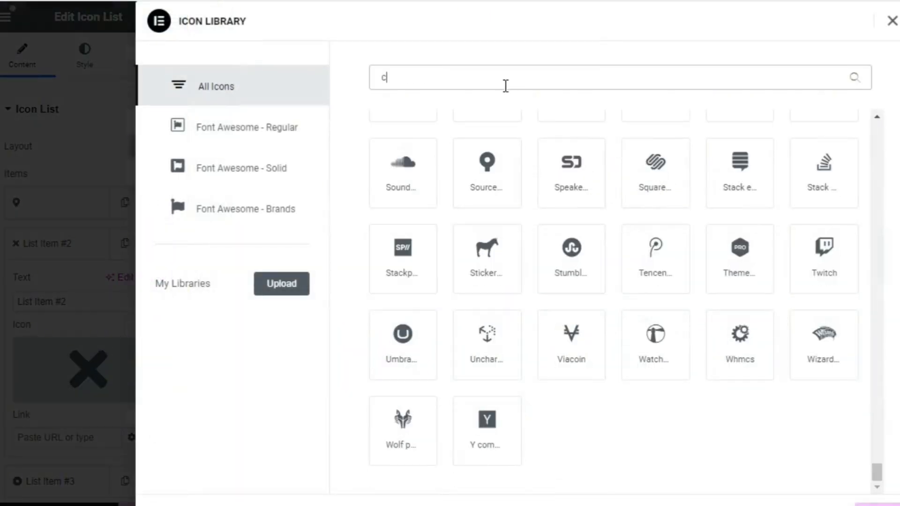
pyautogui.write('alen')
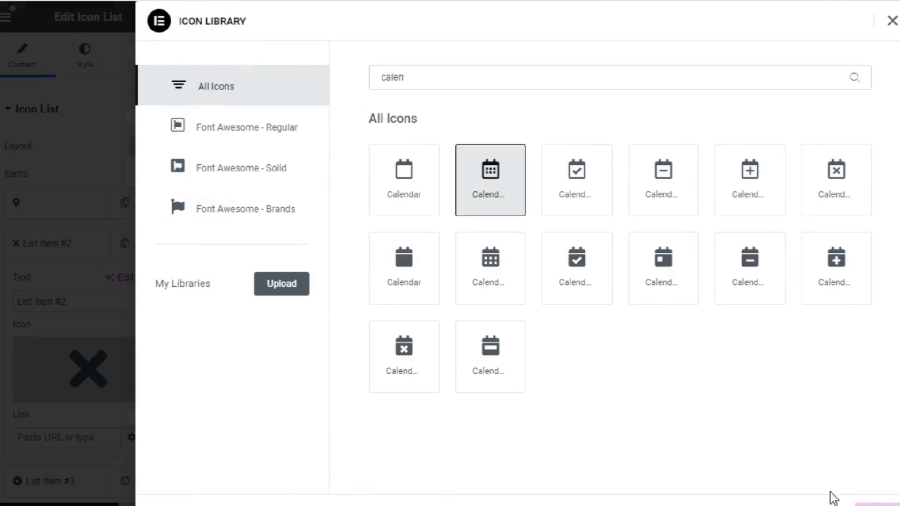
pyautogui.click(876, 505)
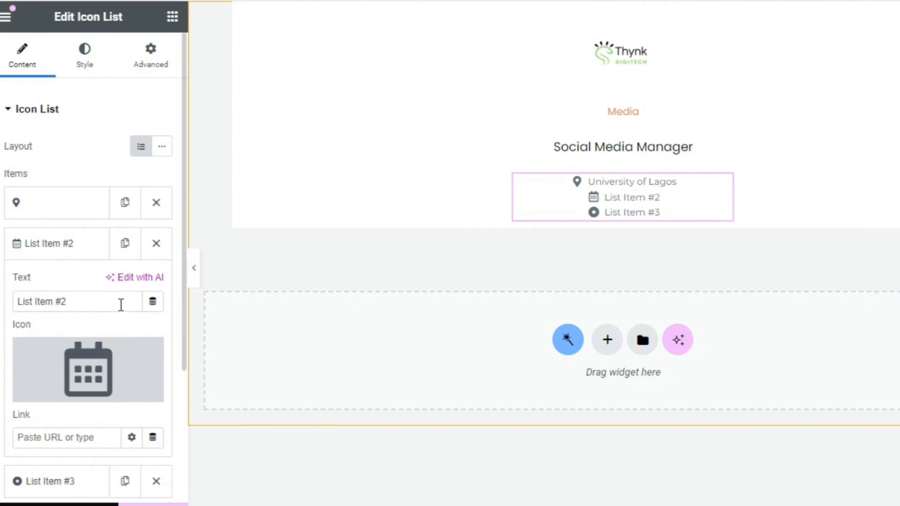
# Fill the second list item's text dynamically with the Post Date and delete the third list item
pyautogui.click(150, 308)
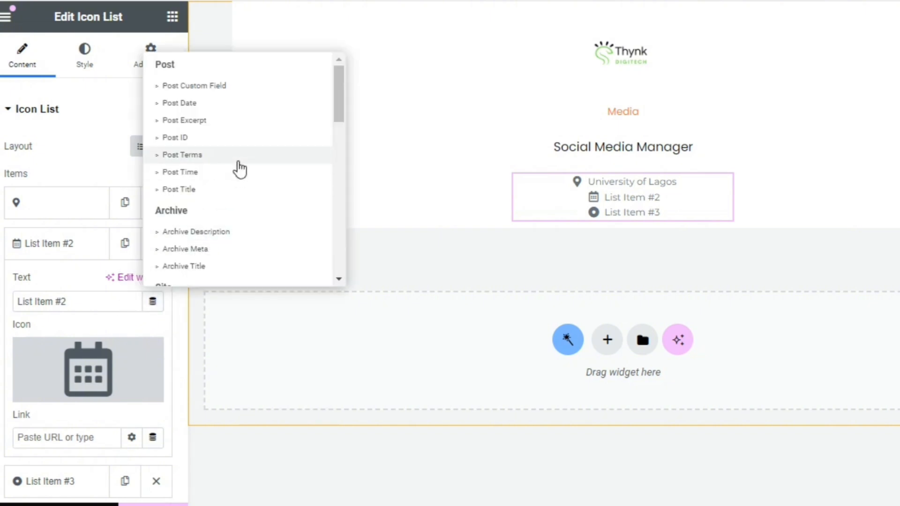
pyautogui.click(240, 103)
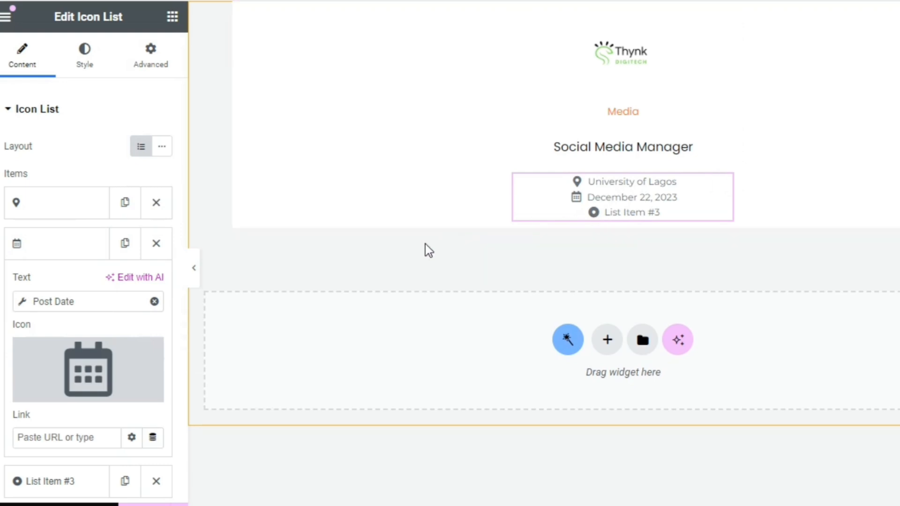
pyautogui.click(75, 249)
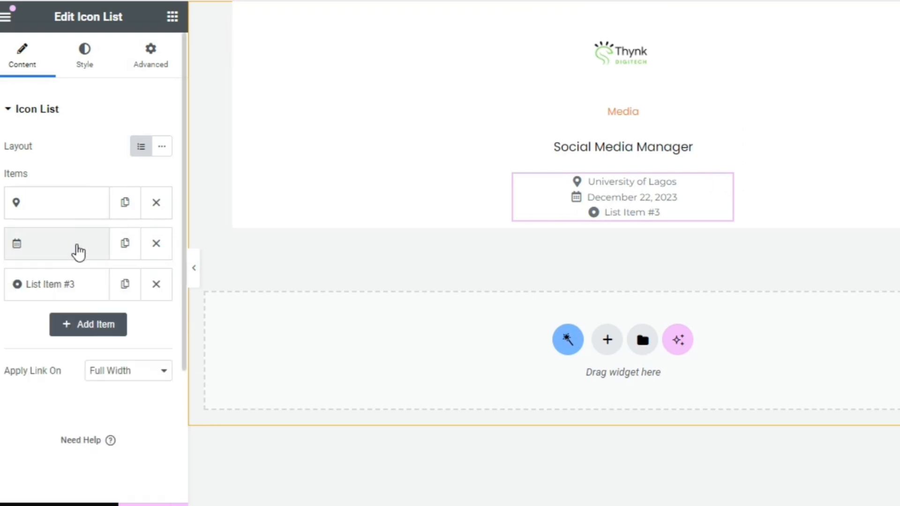
pyautogui.click(163, 286)
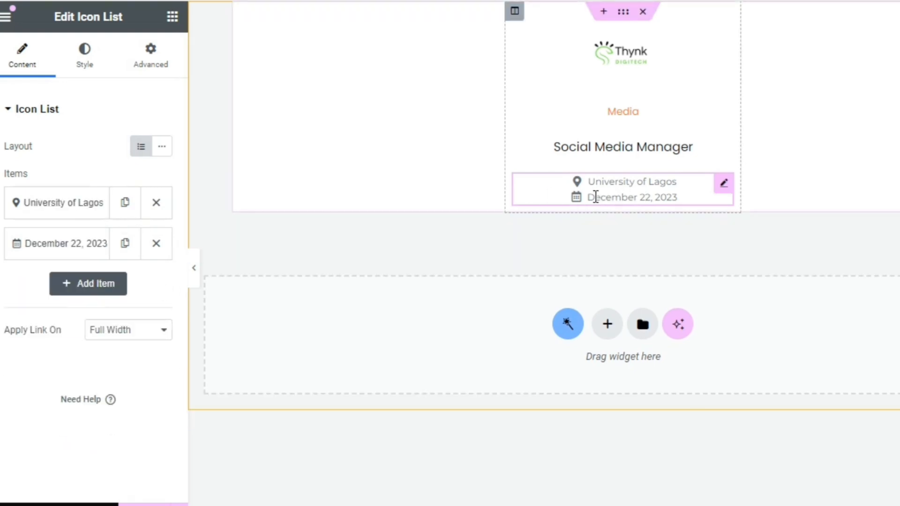
# Enable a divider between the icon list items, with 10 px space between them and a divider width of 50%
pyautogui.click(86, 52)
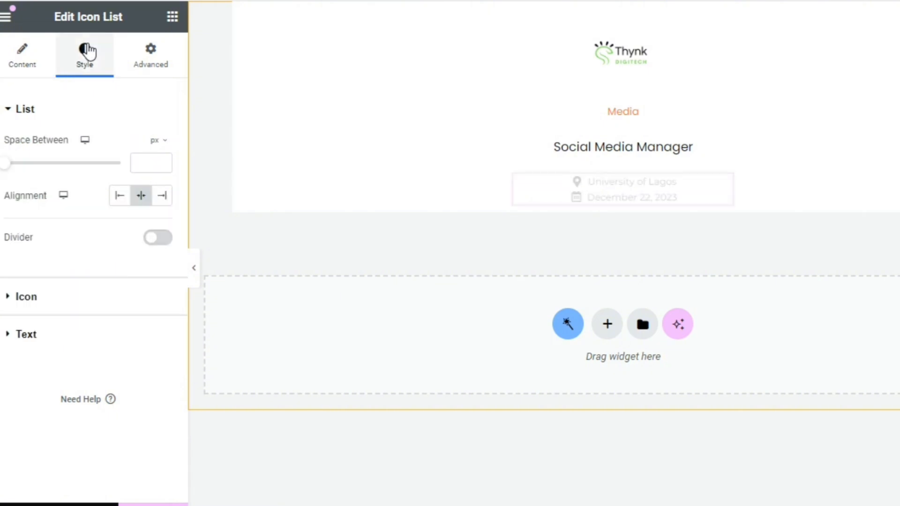
pyautogui.click(154, 239)
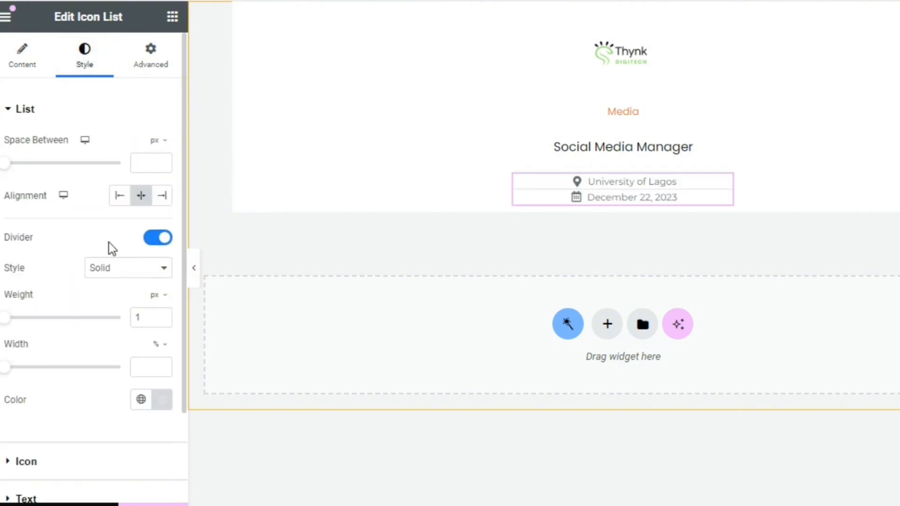
pyautogui.moveTo(24, 169); pyautogui.dragTo(33, 171)
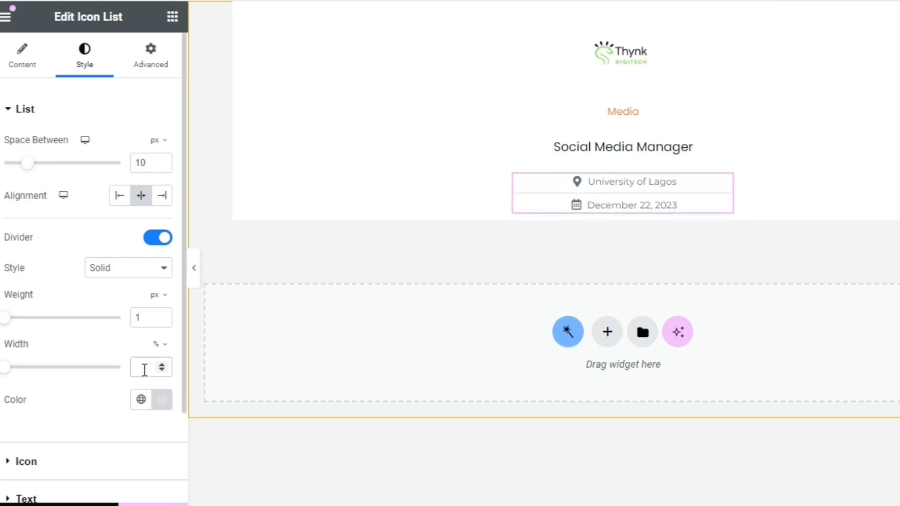
pyautogui.write('50')
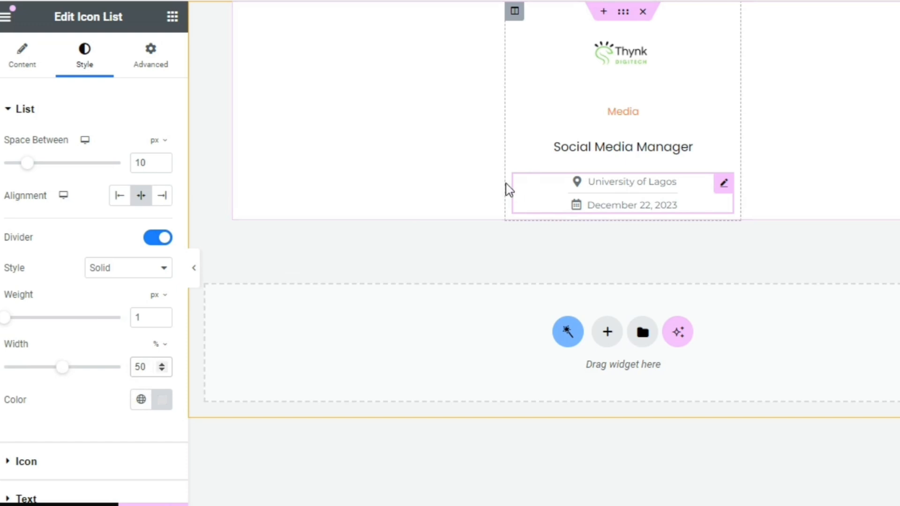
# Add a two-column inner section below the icon list and place a Heading widget in its first column
pyautogui.click(172, 17)
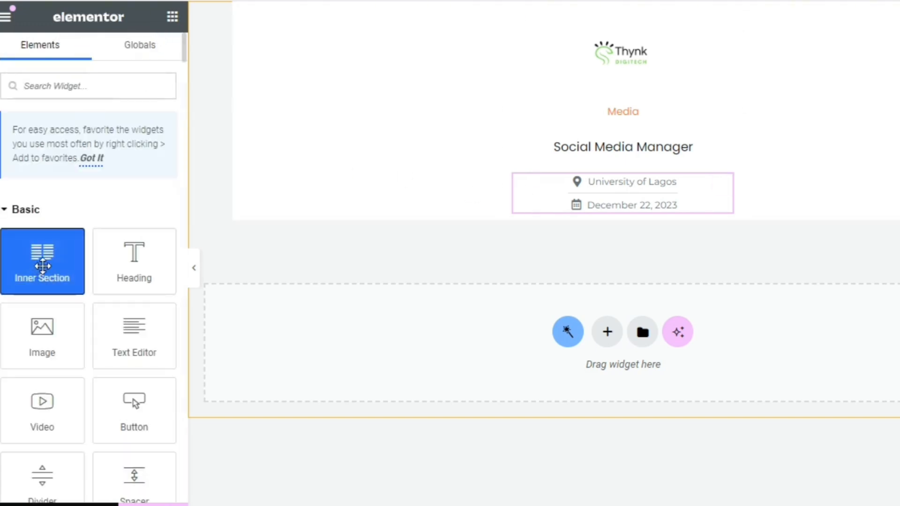
pyautogui.moveTo(43, 262); pyautogui.dragTo(625, 209)
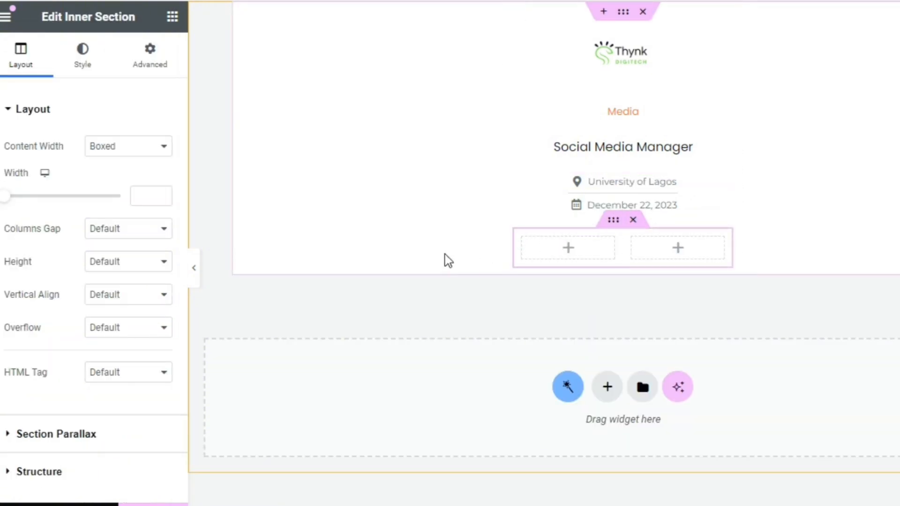
pyautogui.click(177, 23)
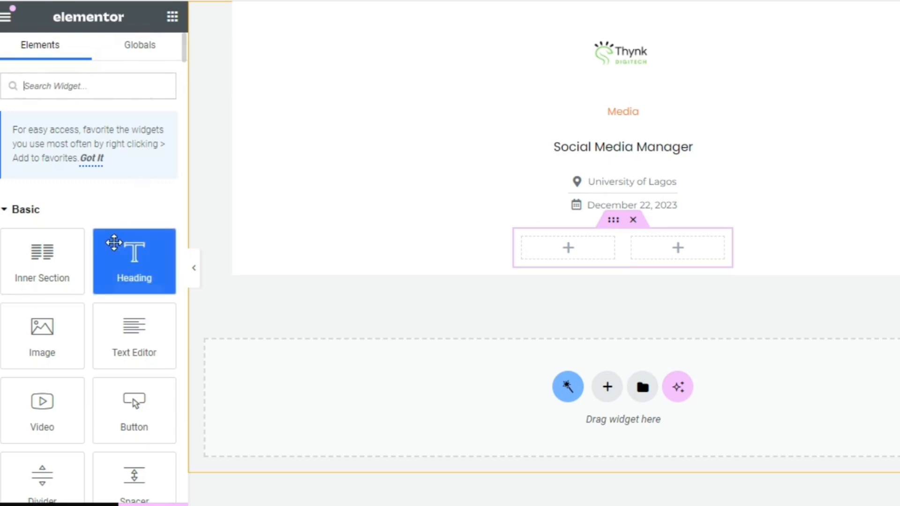
pyautogui.moveTo(114, 241); pyautogui.dragTo(532, 257)
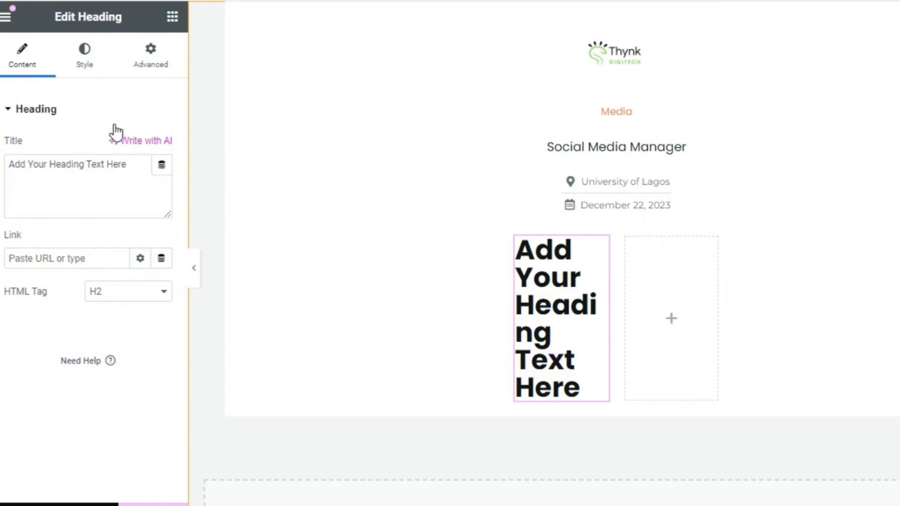
# Fill the heading's title dynamically with the JetEngine Custom Field, using the Minimum Amount field from Job Listings
pyautogui.click(160, 167)
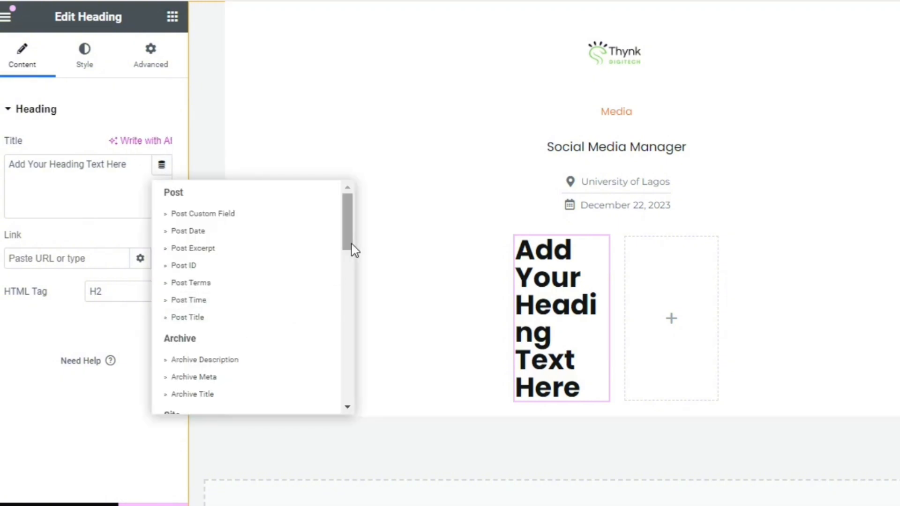
pyautogui.moveTo(352, 243); pyautogui.dragTo(351, 368)
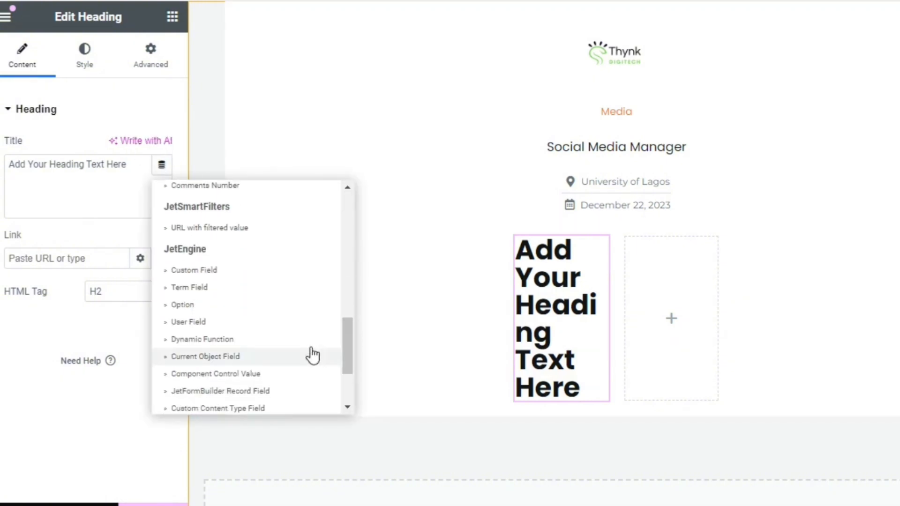
pyautogui.click(260, 271)
pyautogui.click(143, 238)
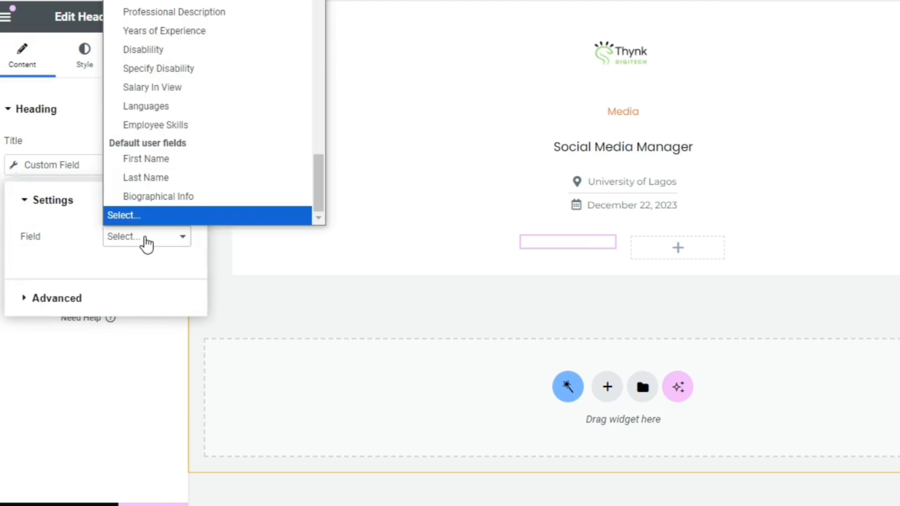
pyautogui.scroll(10, 319, 60)
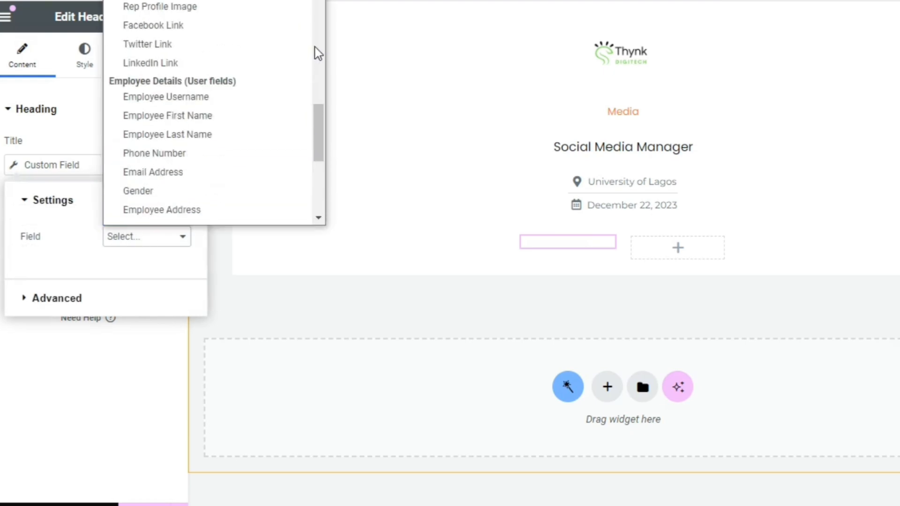
pyautogui.scroll(-1, 314, 46)
pyautogui.scroll(3, 314, 44)
pyautogui.scroll(1, 318, 16)
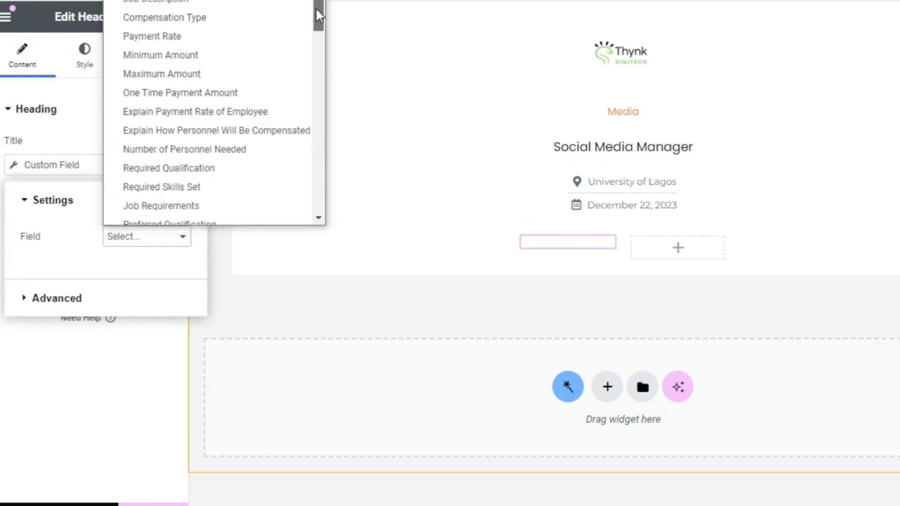
pyautogui.scroll(-1, 316, 14)
pyautogui.click(237, 43)
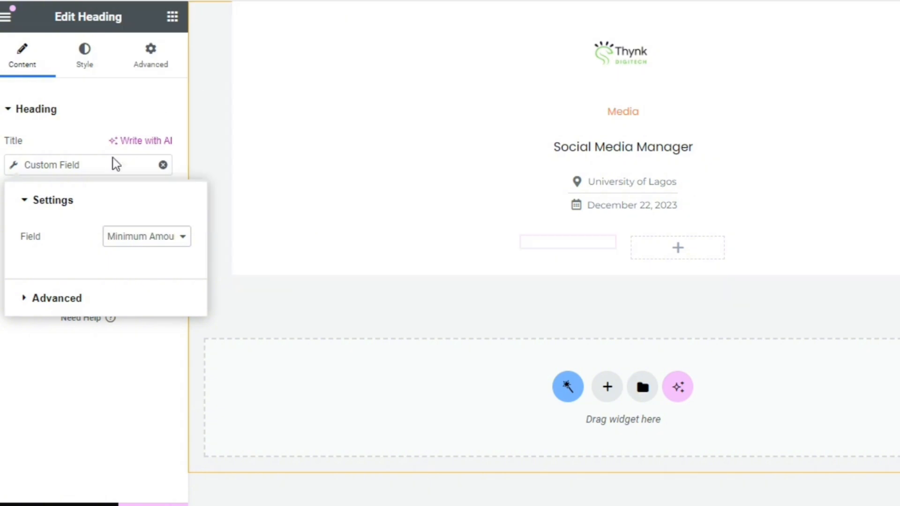
# Add "$" before the heading's dynamic Minimum Amount value
pyautogui.click(84, 303)
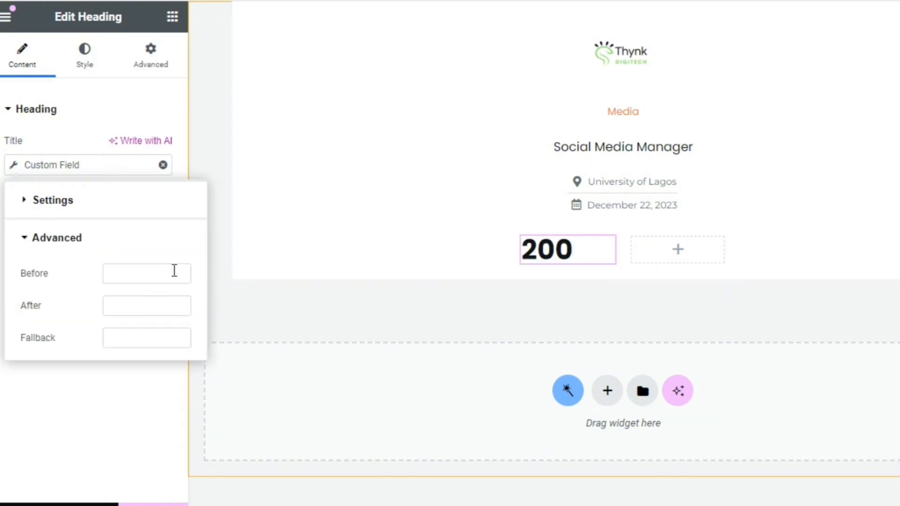
pyautogui.click(154, 269)
pyautogui.write('$')
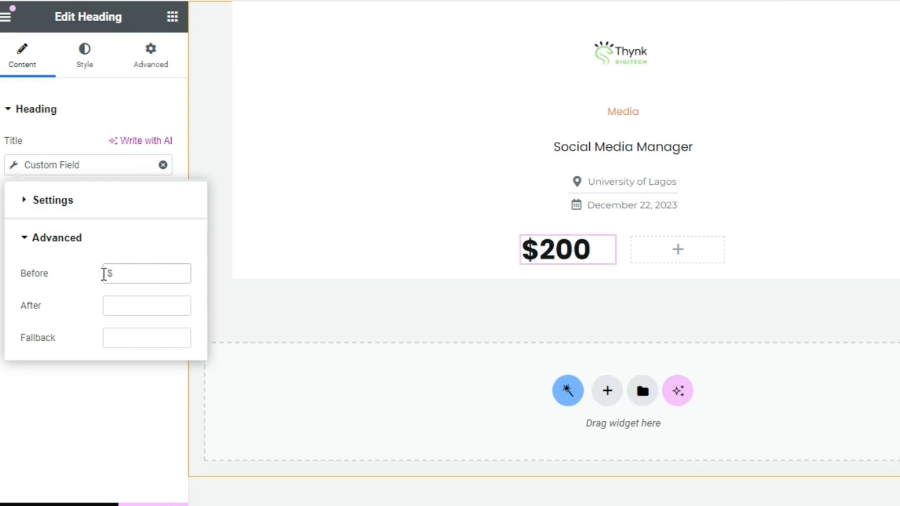
pyautogui.click(134, 302)
pyautogui.click(61, 368)
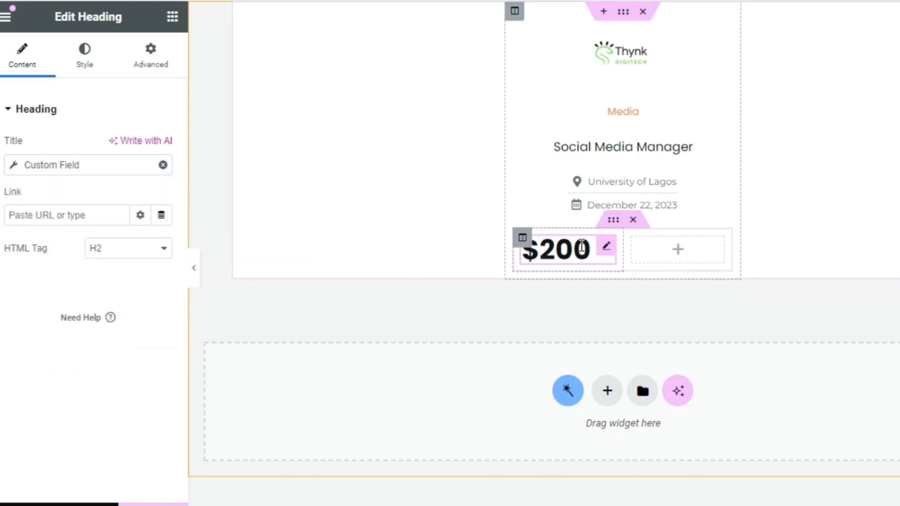
# Duplicate the amount heading and set the copy's custom field to Payment Rate
pyautogui.rightClick(606, 255)
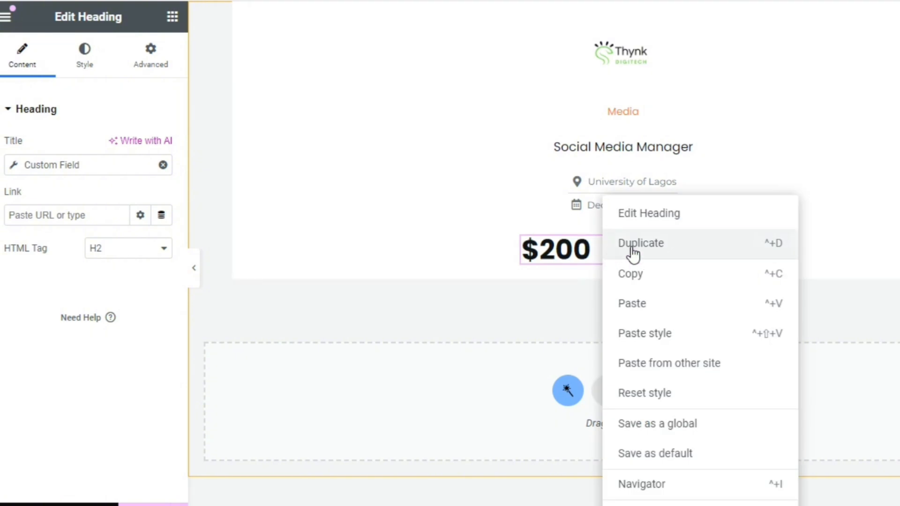
pyautogui.click(633, 254)
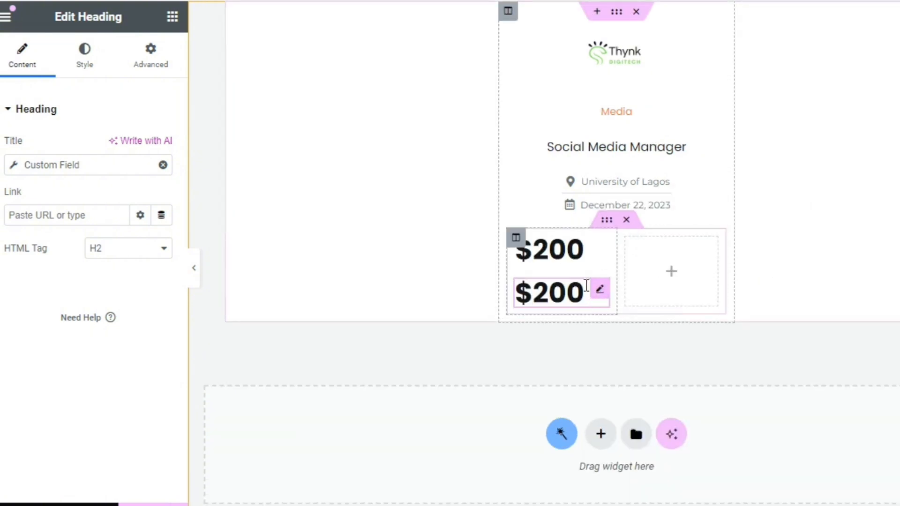
pyautogui.click(22, 169)
pyautogui.click(148, 236)
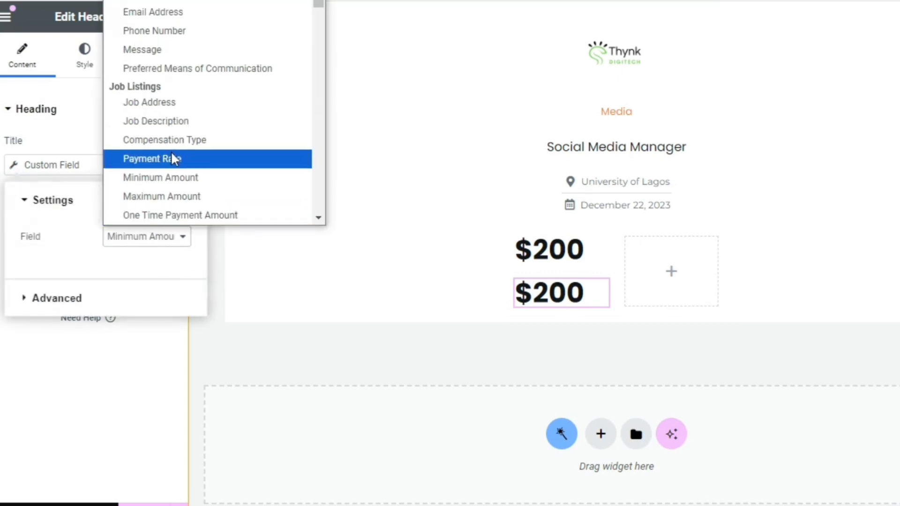
pyautogui.click(172, 158)
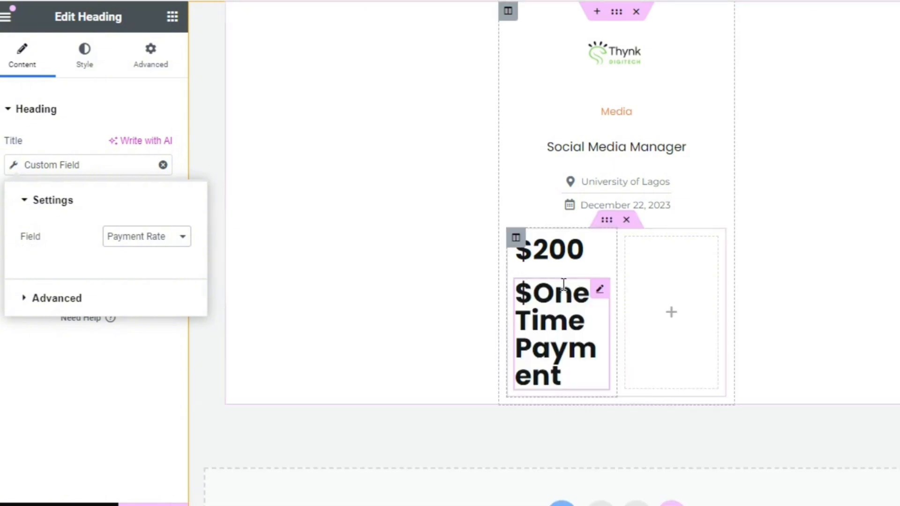
# Remove the "$" prefix from the Payment Rate heading's dynamic value
pyautogui.click(86, 299)
pyautogui.moveTo(120, 279); pyautogui.dragTo(65, 284)
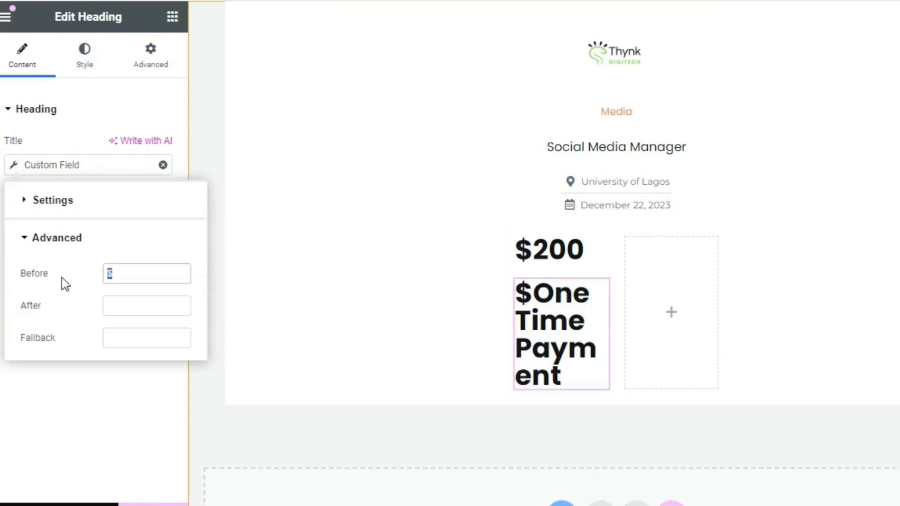
pyautogui.press('BackSpace')
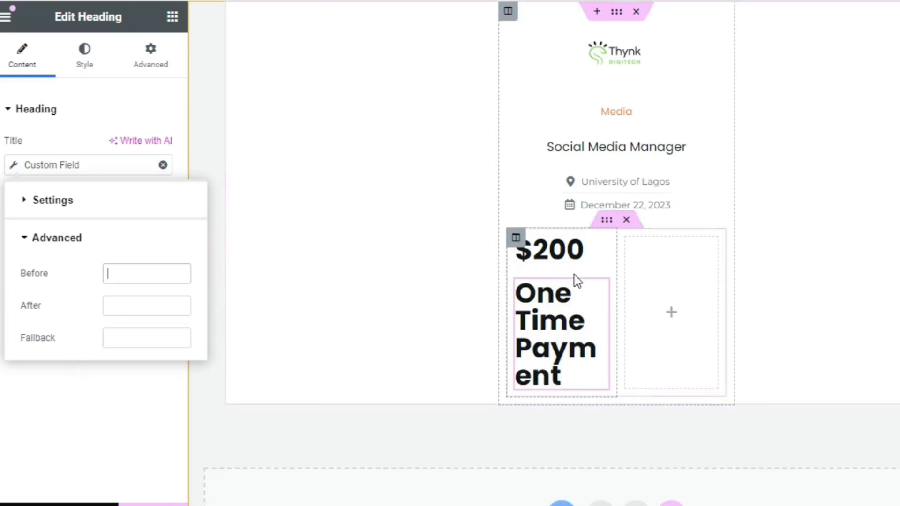
# Set the amount heading's typography size to 12 px
pyautogui.click(575, 239)
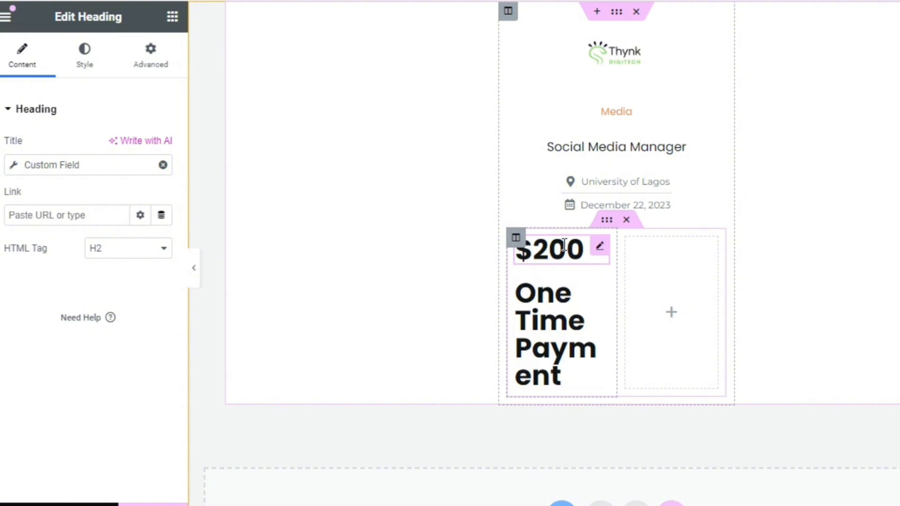
pyautogui.click(85, 54)
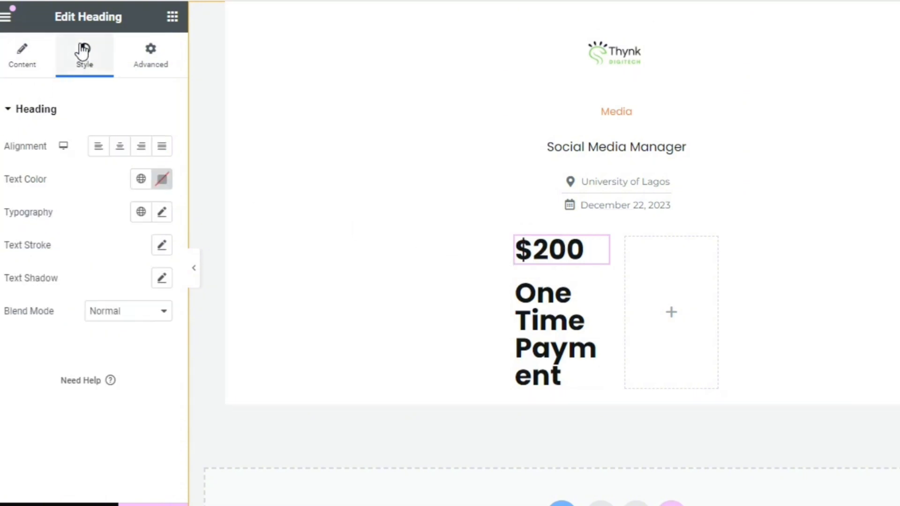
pyautogui.click(162, 212)
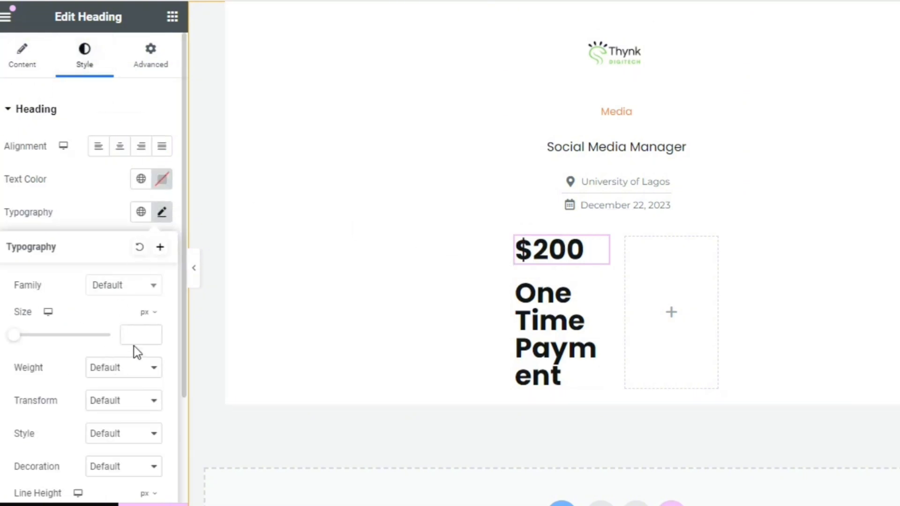
pyautogui.click(142, 319)
pyautogui.click(126, 337)
pyautogui.write('12')
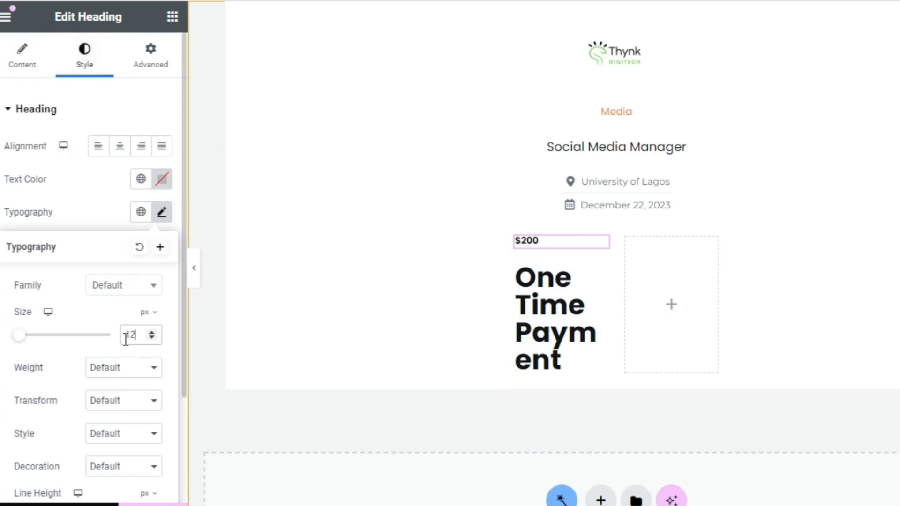
pyautogui.click(547, 238)
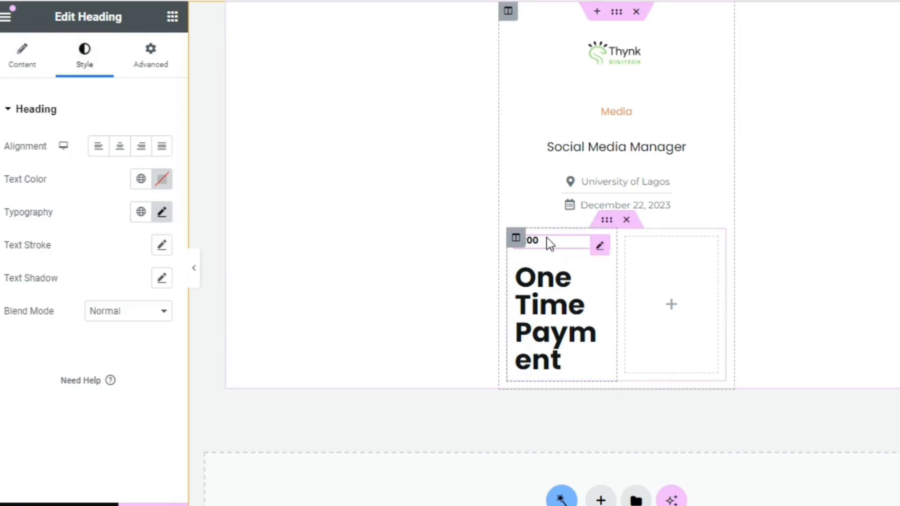
# Set the amount heading's layout width to Inline (auto)
pyautogui.click(150, 69)
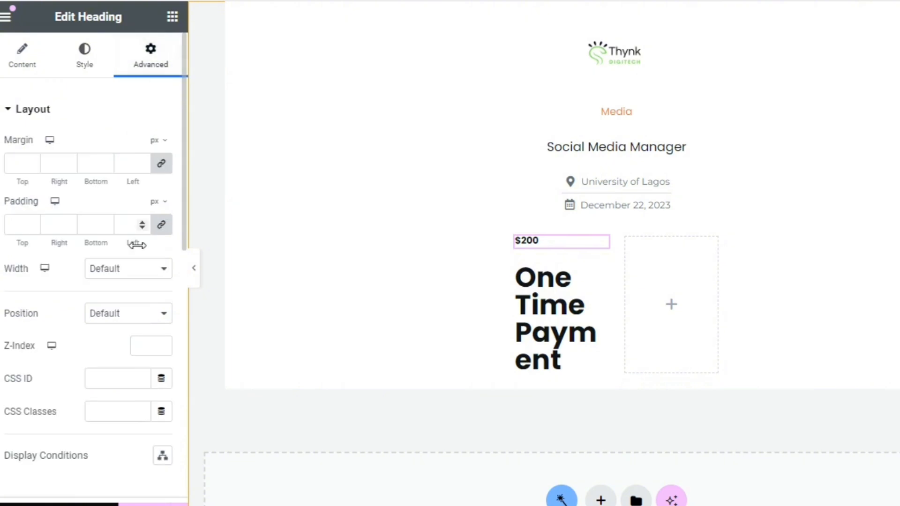
pyautogui.click(132, 271)
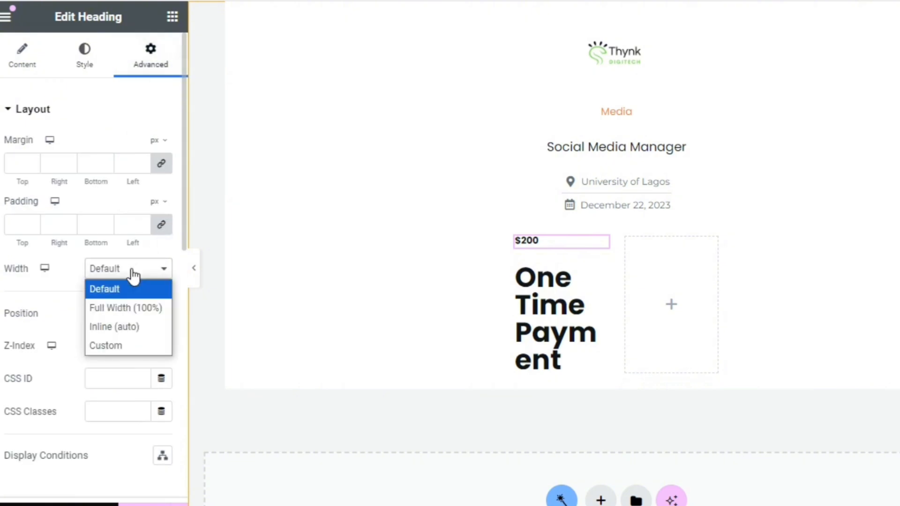
pyautogui.click(123, 327)
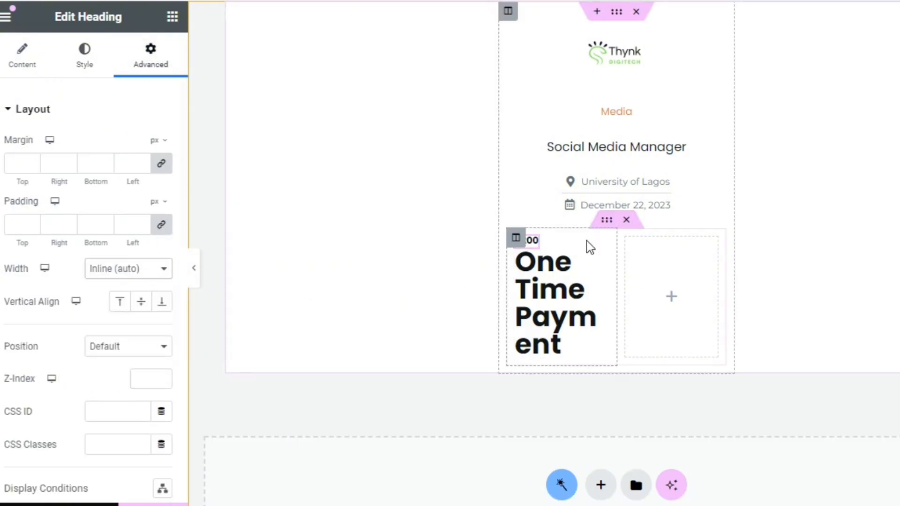
# Copy the amount heading's style to the Payment Rate heading and widen the first column so both fit on one line
pyautogui.rightClick(538, 244)
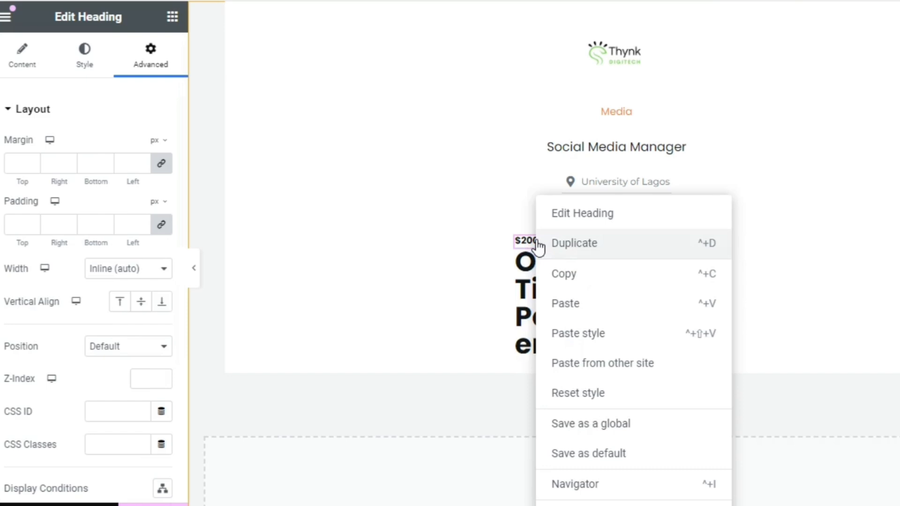
pyautogui.click(576, 271)
pyautogui.rightClick(569, 285)
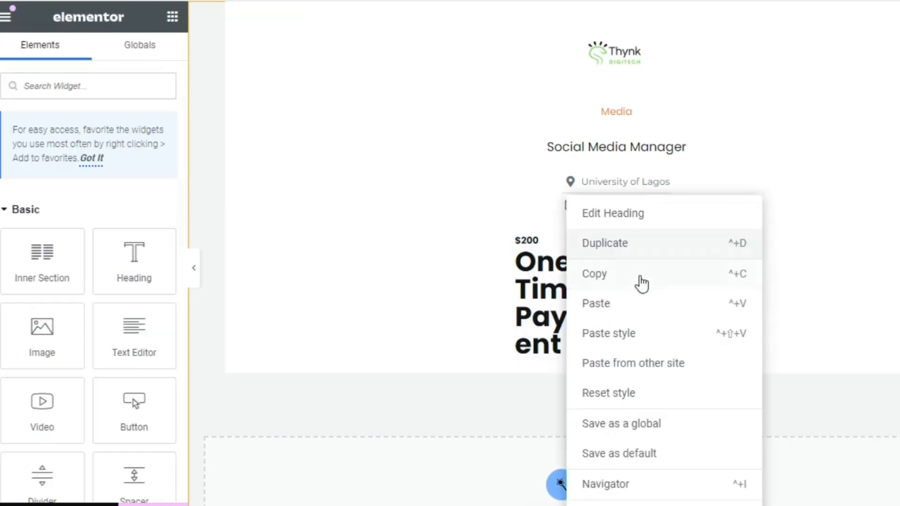
pyautogui.click(627, 335)
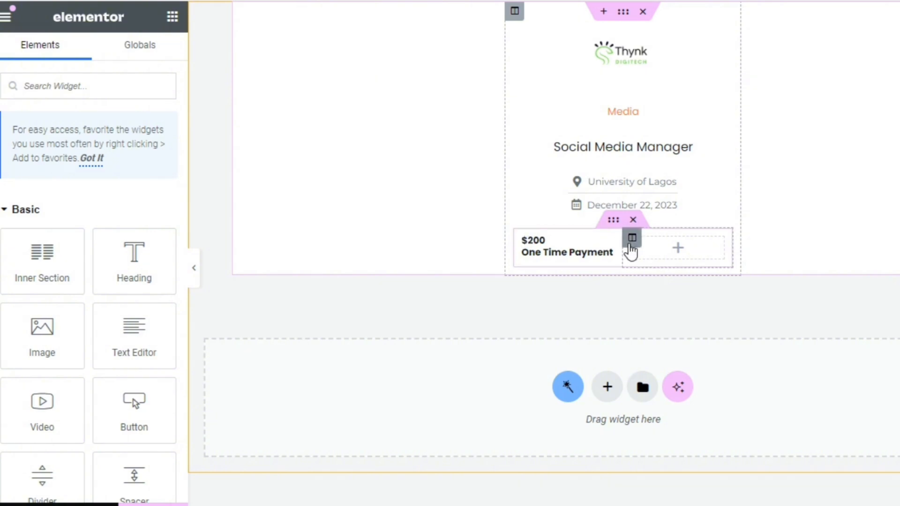
pyautogui.moveTo(625, 250); pyautogui.dragTo(649, 251)
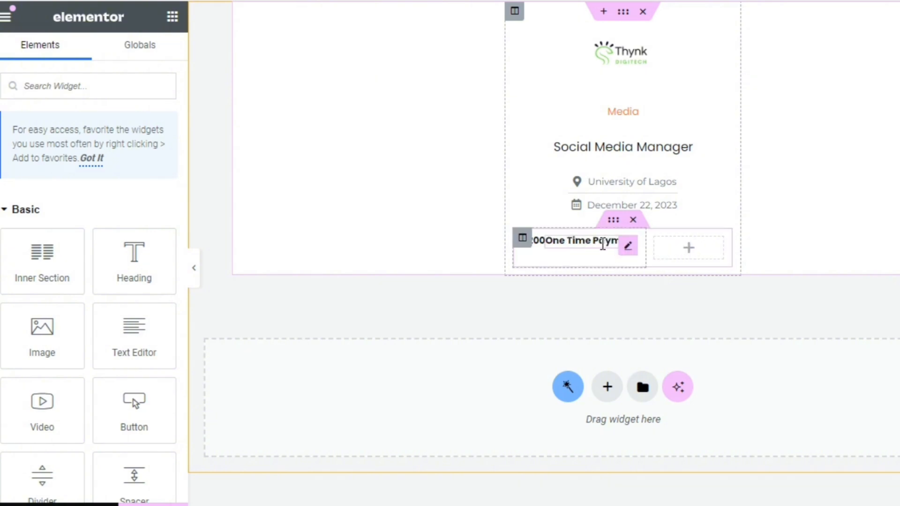
# Give the Payment Rate heading an unlinked left margin of 10 px and widen the first inner column to about 65%
pyautogui.click(626, 247)
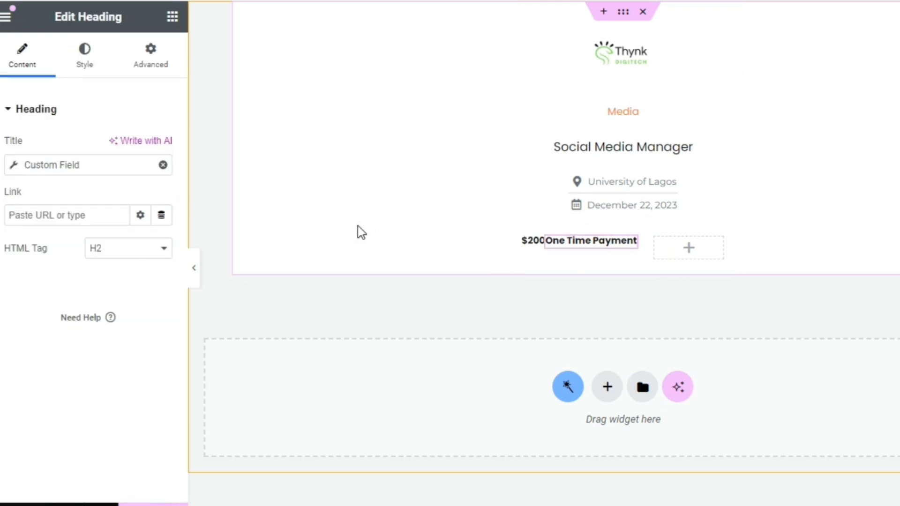
pyautogui.click(147, 50)
pyautogui.click(161, 163)
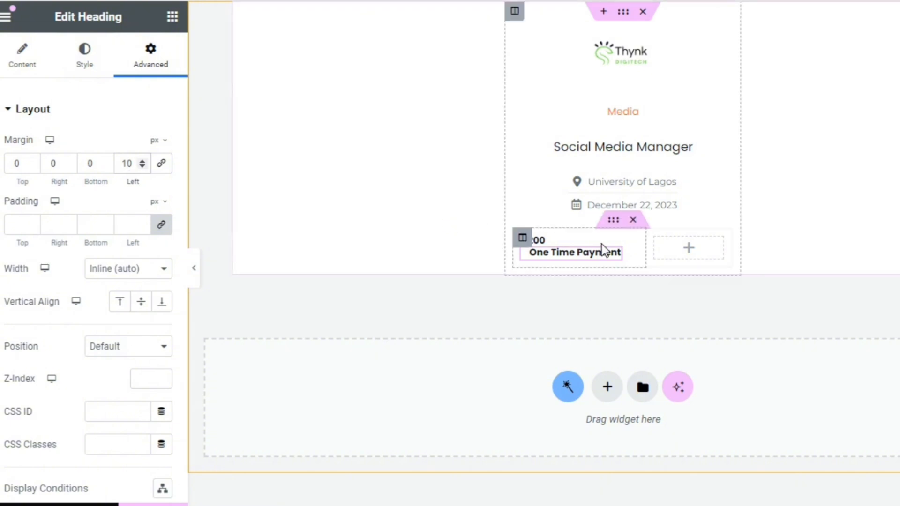
pyautogui.moveTo(646, 243); pyautogui.dragTo(657, 253)
pyautogui.click(526, 244)
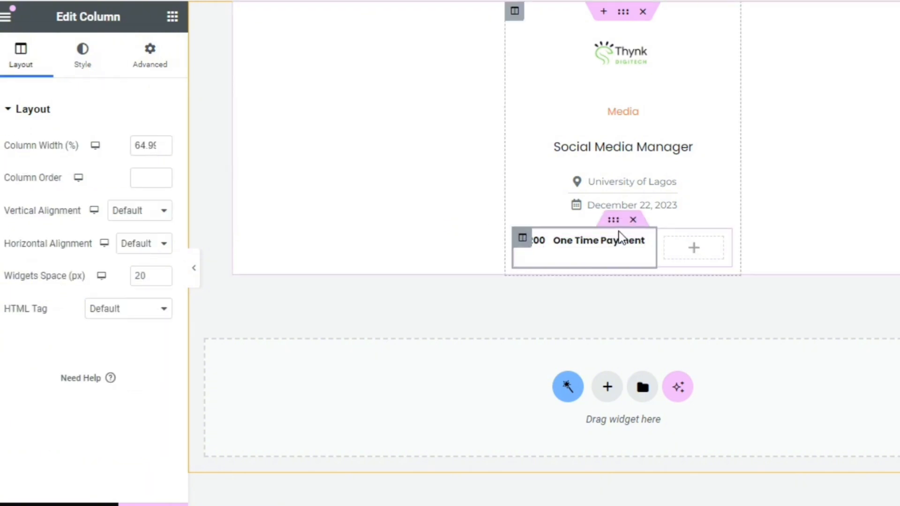
# Set the inner section's vertical alignment to Middle
pyautogui.click(613, 222)
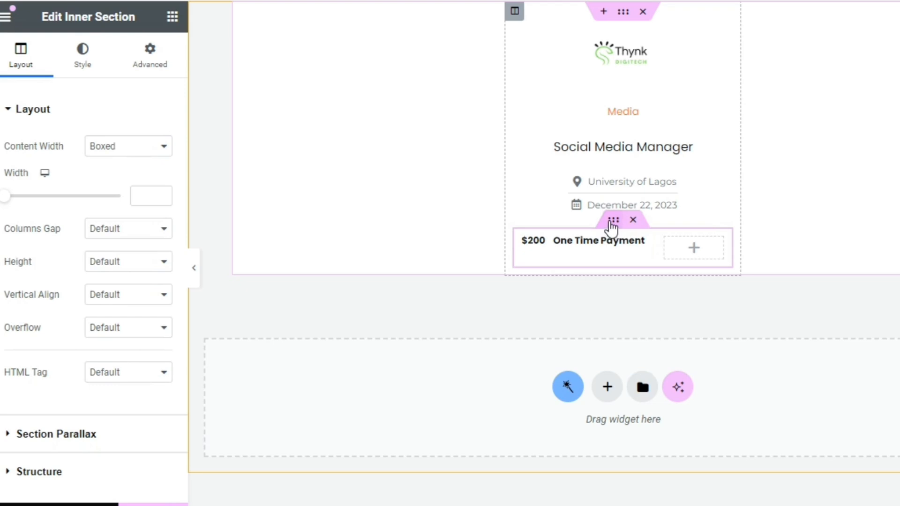
pyautogui.click(125, 295)
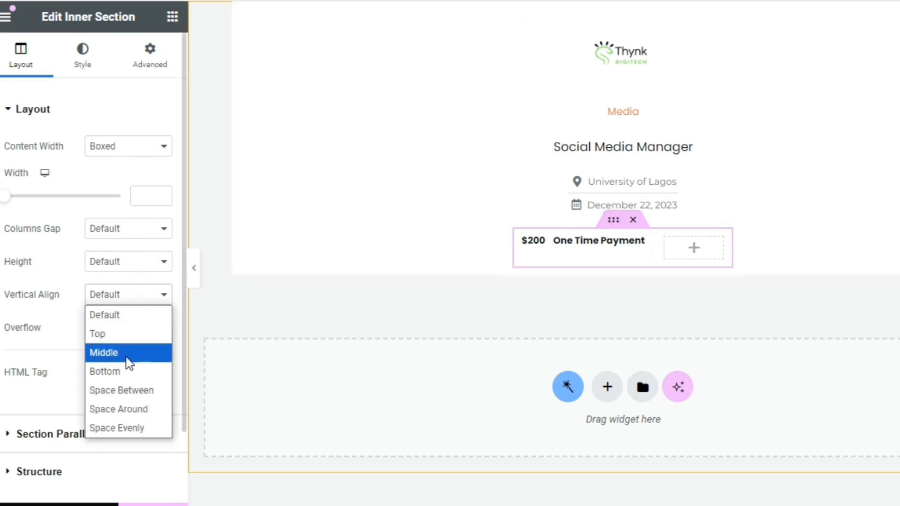
pyautogui.click(129, 363)
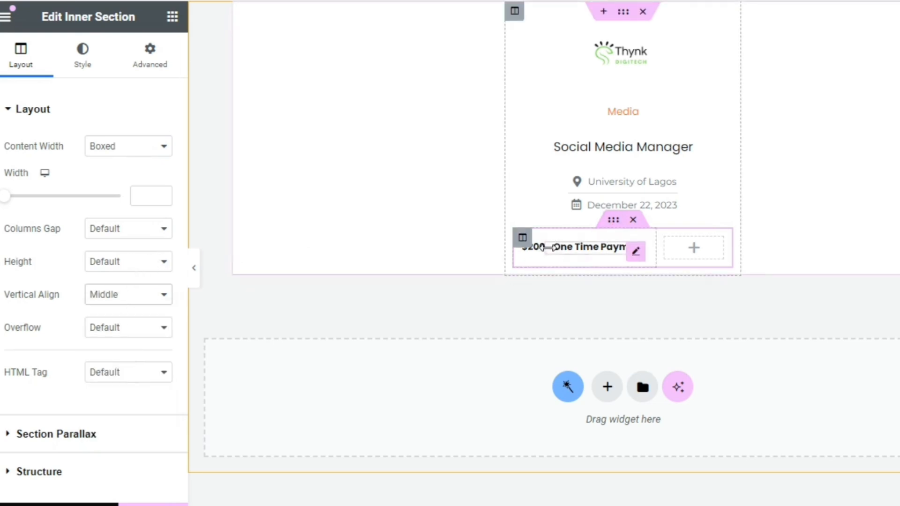
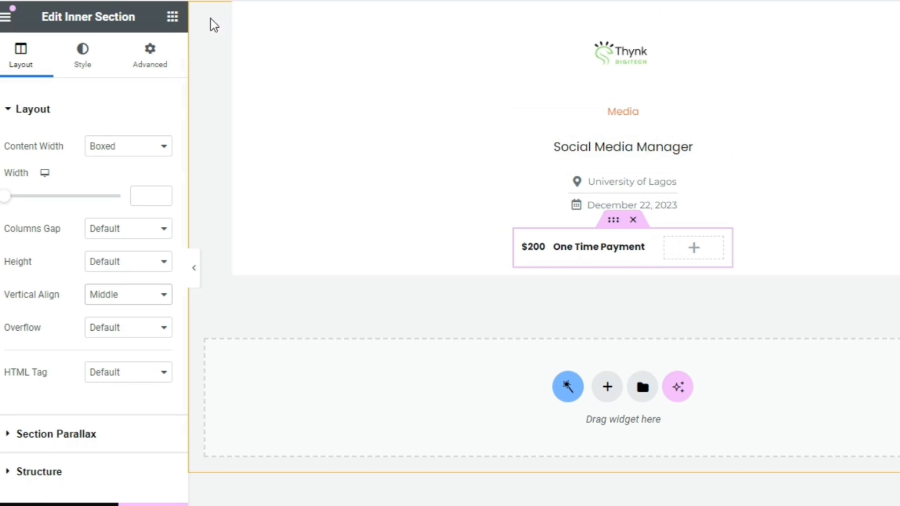
# Add a Dynamic Terms widget to the empty second column of the payment row, with Job Type as its taxonomy
pyautogui.click(172, 18)
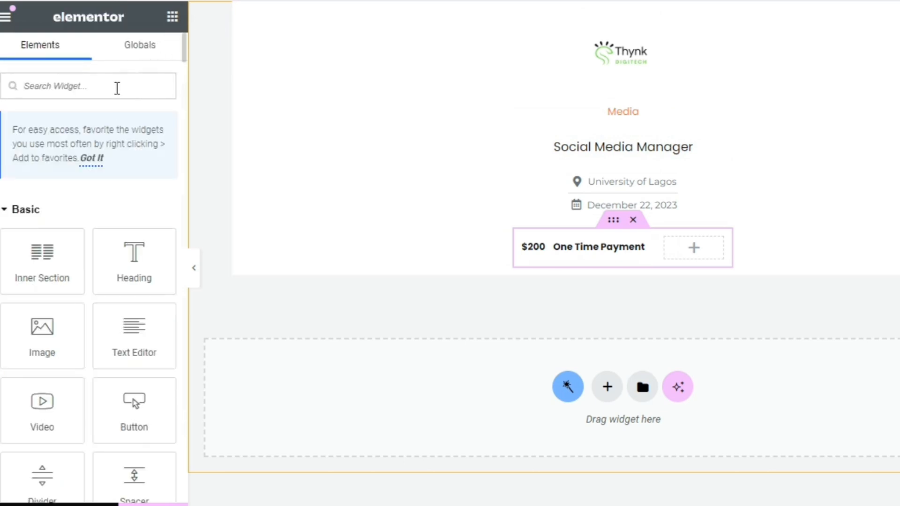
pyautogui.write('dy')
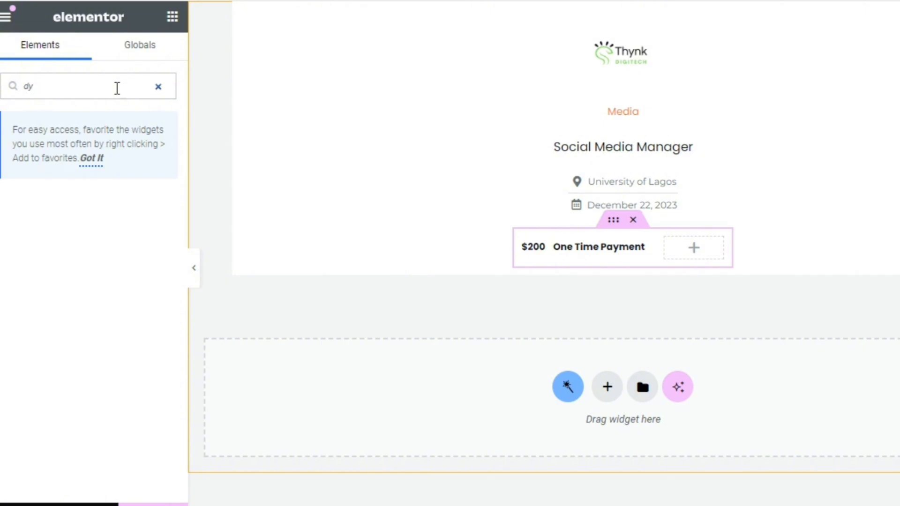
pyautogui.write('arn')
pyautogui.moveTo(122, 357); pyautogui.dragTo(688, 248)
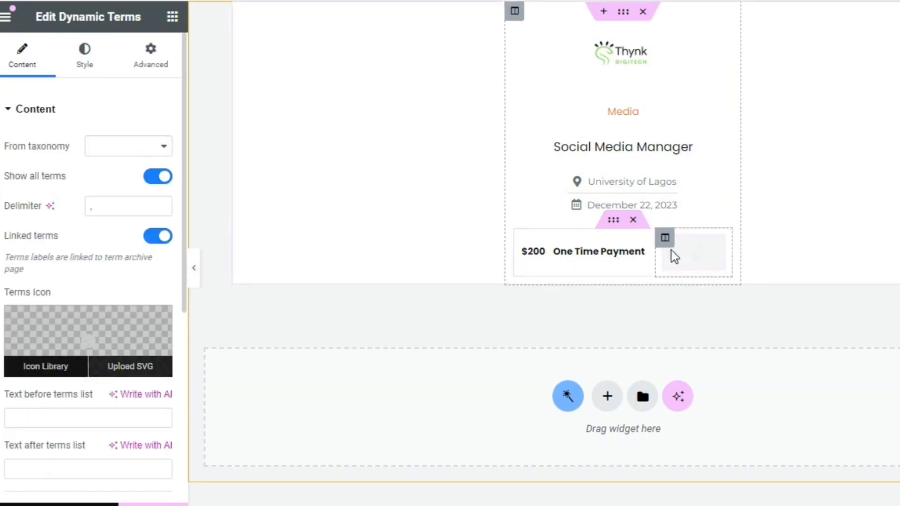
pyautogui.click(118, 147)
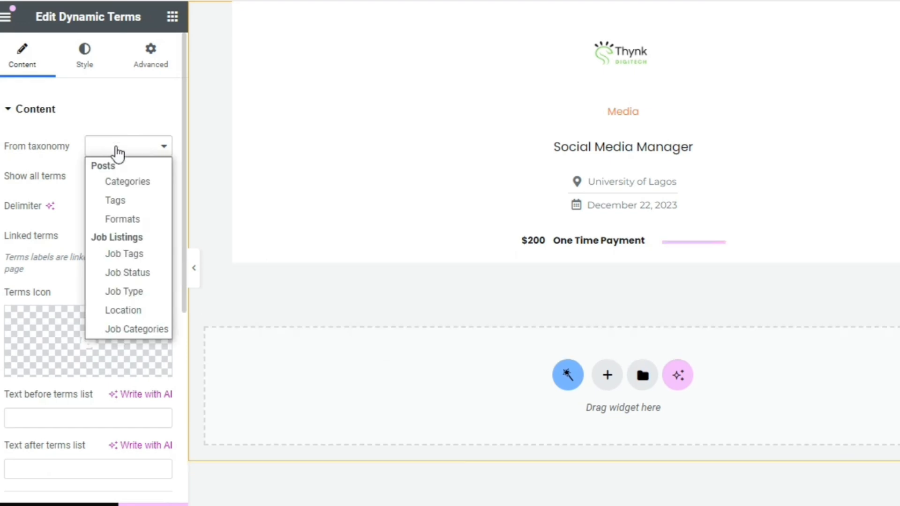
pyautogui.click(129, 293)
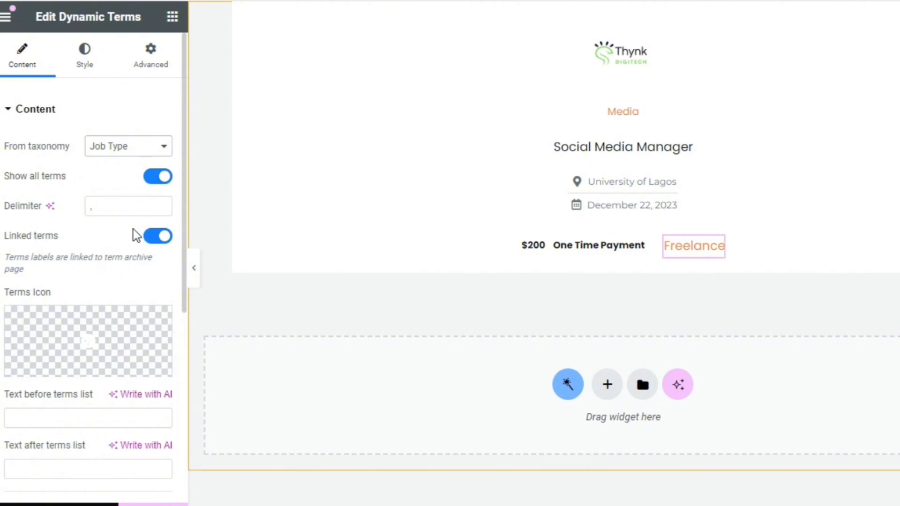
# Style the job type label with a 12 px font size and a dark grey global text color
pyautogui.click(86, 59)
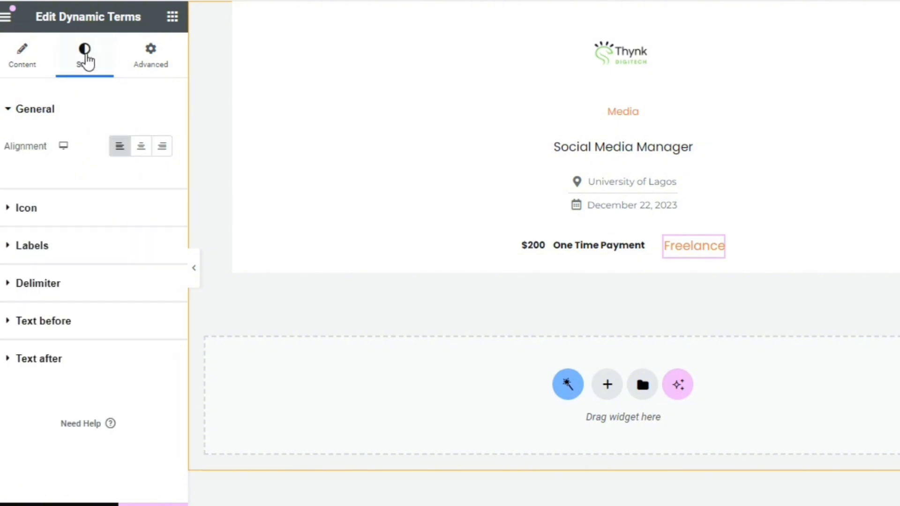
pyautogui.click(76, 253)
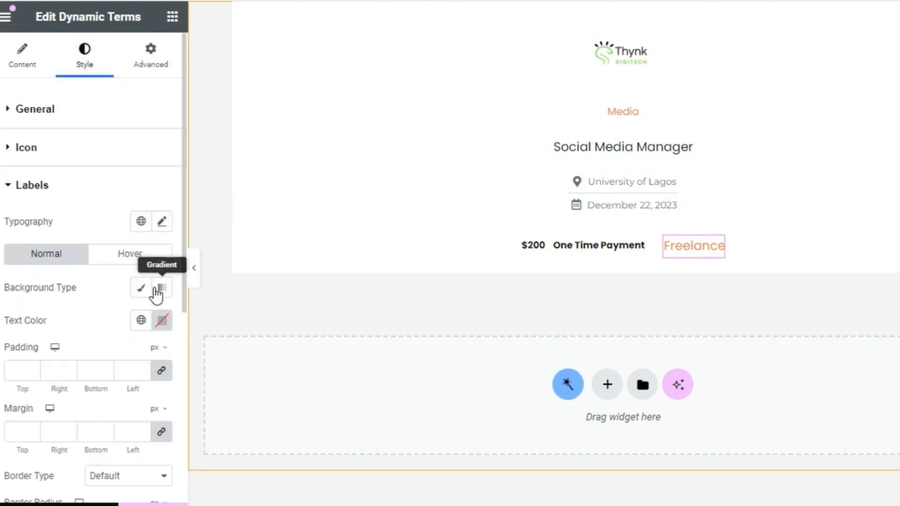
pyautogui.click(162, 221)
pyautogui.click(140, 347)
pyautogui.write('12')
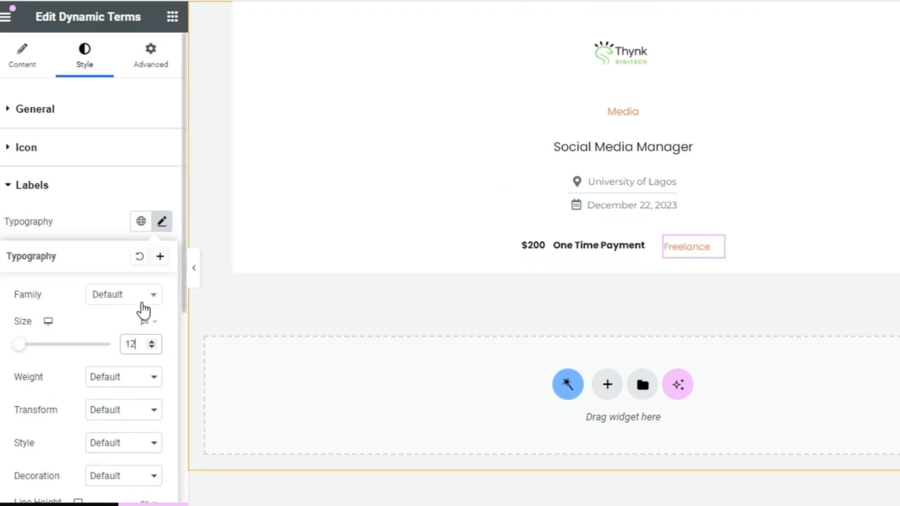
pyautogui.click(103, 229)
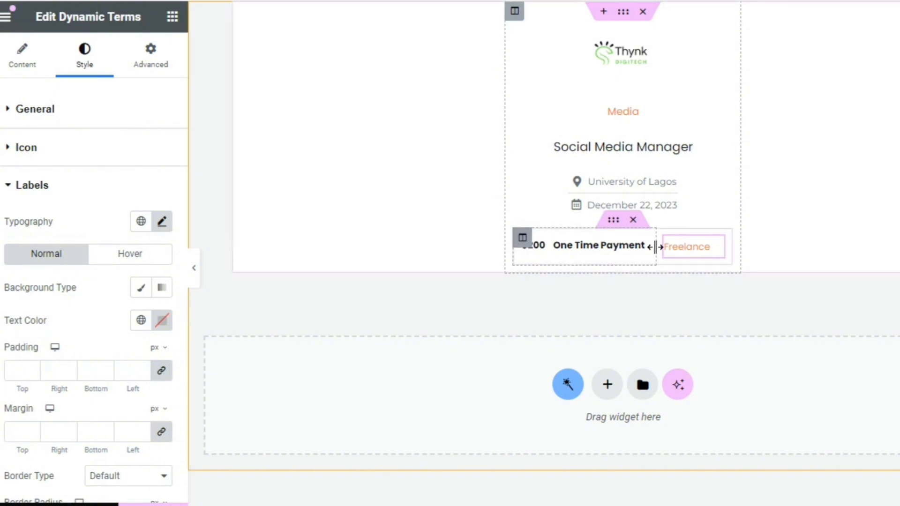
pyautogui.click(140, 320)
pyautogui.click(149, 296)
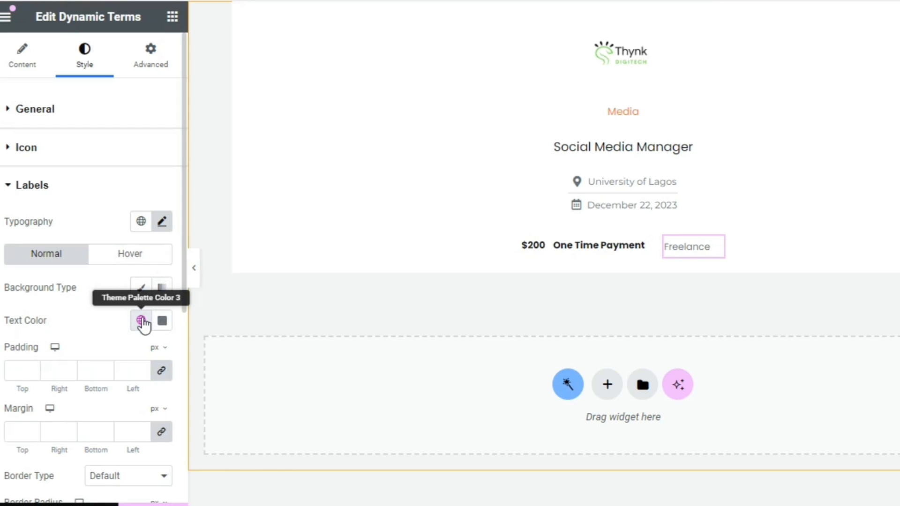
# Give the job type label a classic background in a light grey global color
pyautogui.click(140, 288)
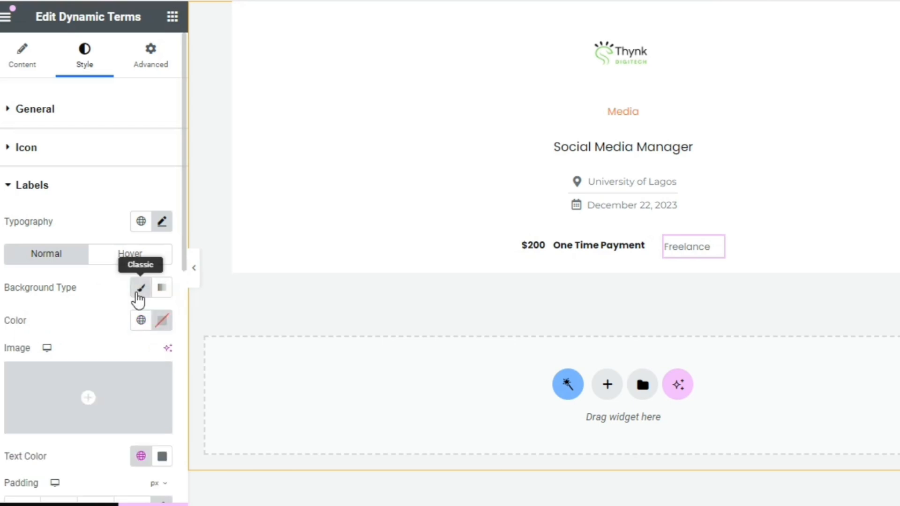
pyautogui.click(141, 321)
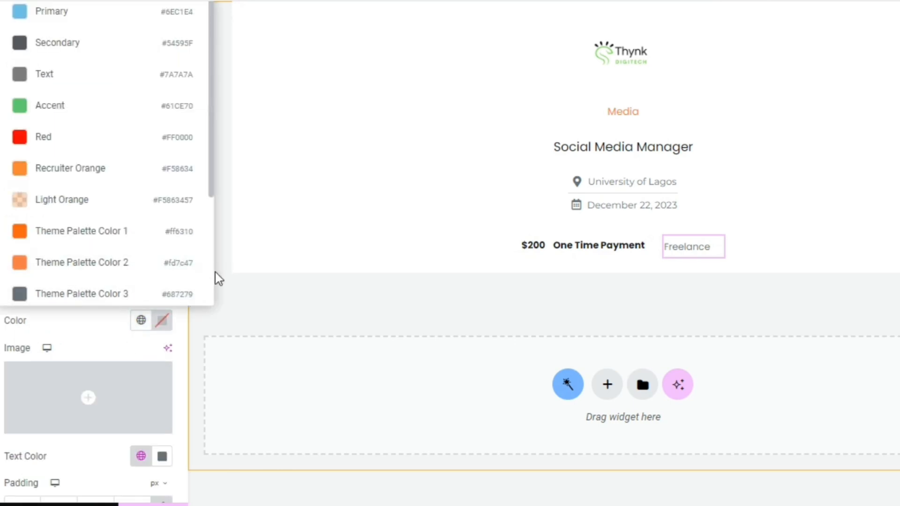
pyautogui.scroll(-5, 213, 280)
pyautogui.click(95, 202)
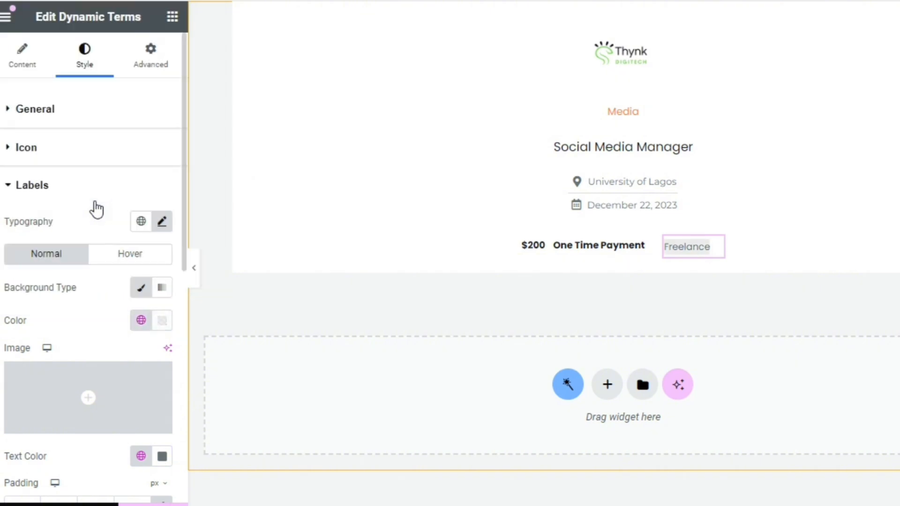
# Set the job type label's padding to 6 px and its border radius to 1 px on all sides
pyautogui.scroll(-10, 179, 334)
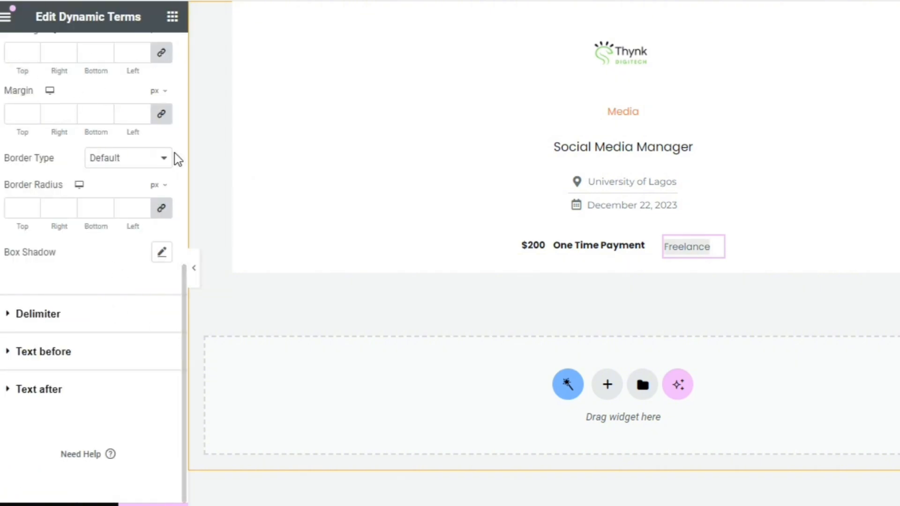
pyautogui.moveTo(184, 272); pyautogui.dragTo(181, 233)
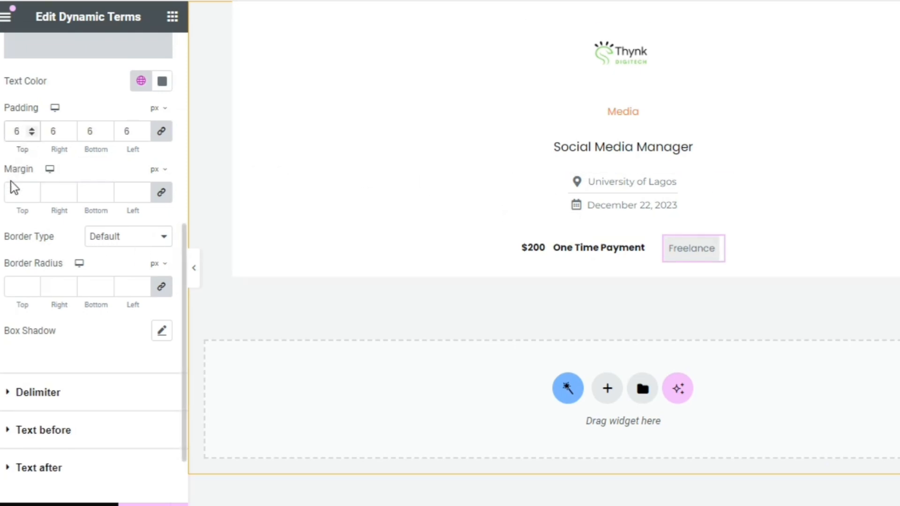
pyautogui.click(23, 283)
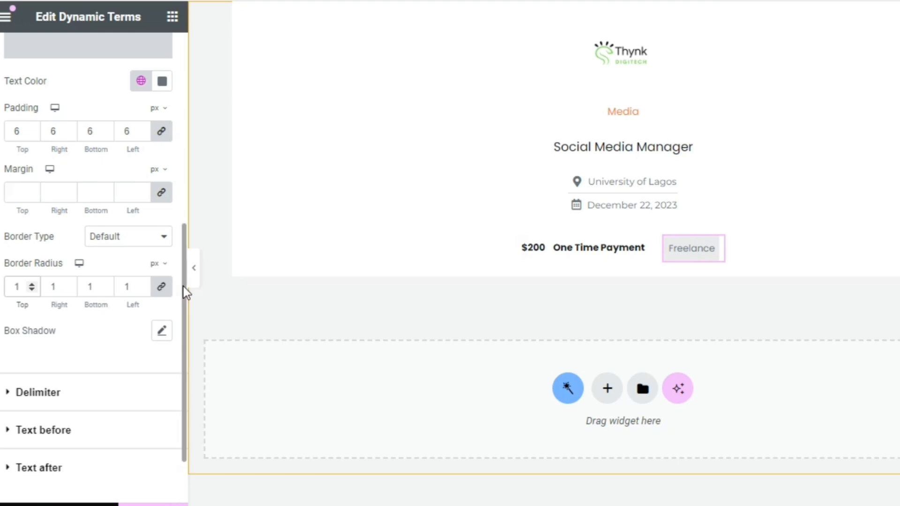
# Set the job type label's hover text color to a global orange
pyautogui.moveTo(184, 291); pyautogui.dragTo(179, 153)
pyautogui.scroll(1, 178, 153)
pyautogui.click(131, 167)
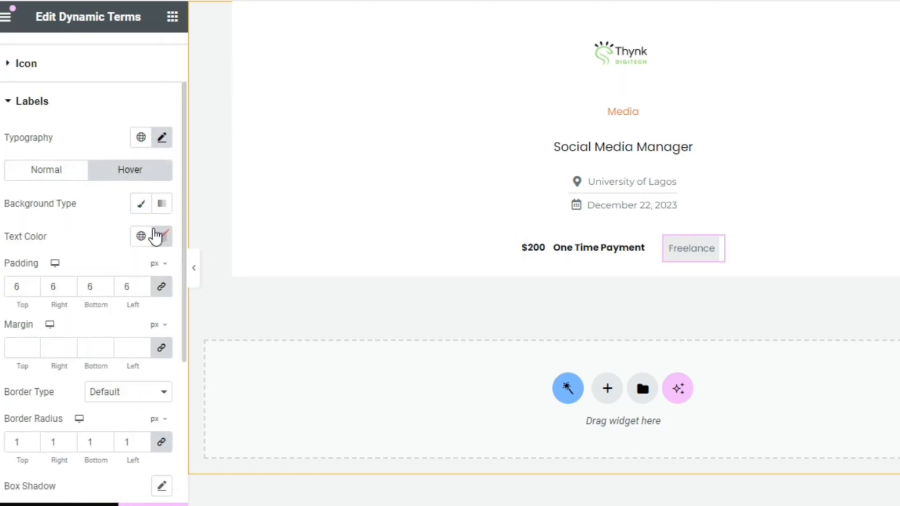
pyautogui.click(142, 237)
pyautogui.click(115, 466)
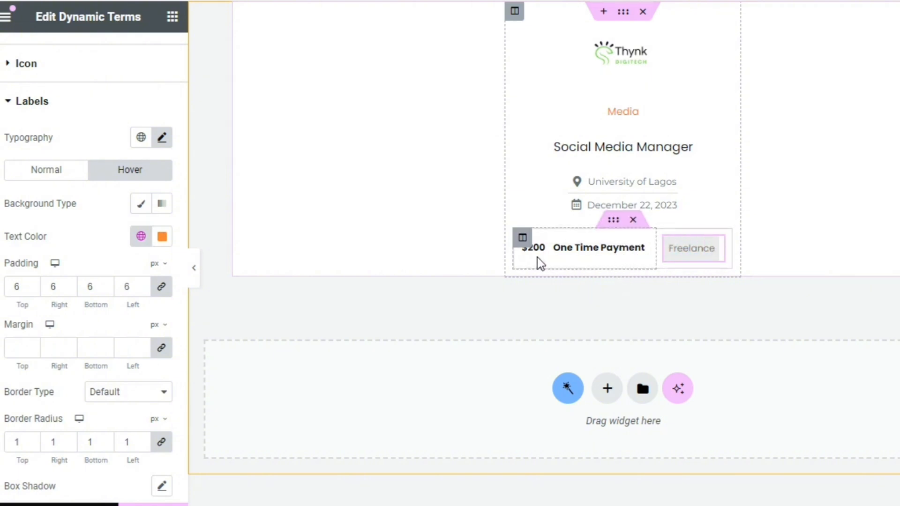
# Add a two-column inner section below the payment row and place a Dynamic Link widget in its first column
pyautogui.click(169, 16)
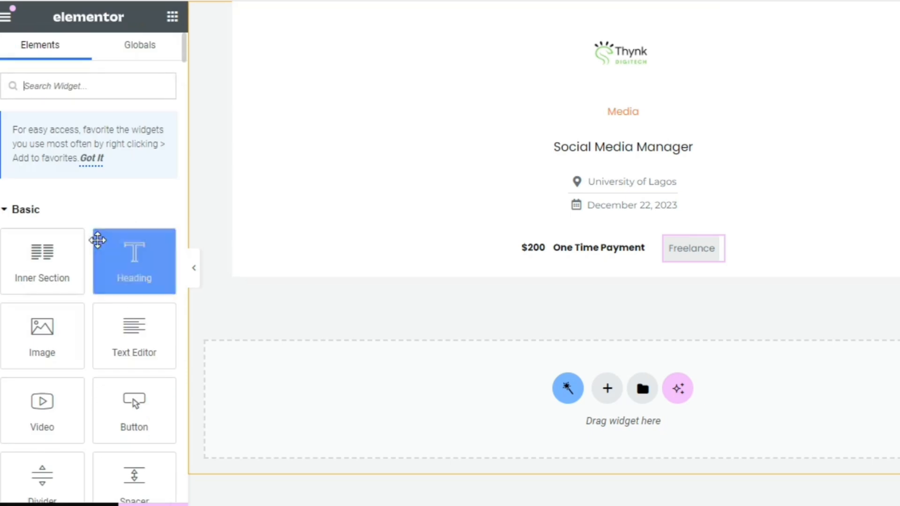
pyautogui.moveTo(75, 246); pyautogui.dragTo(653, 266)
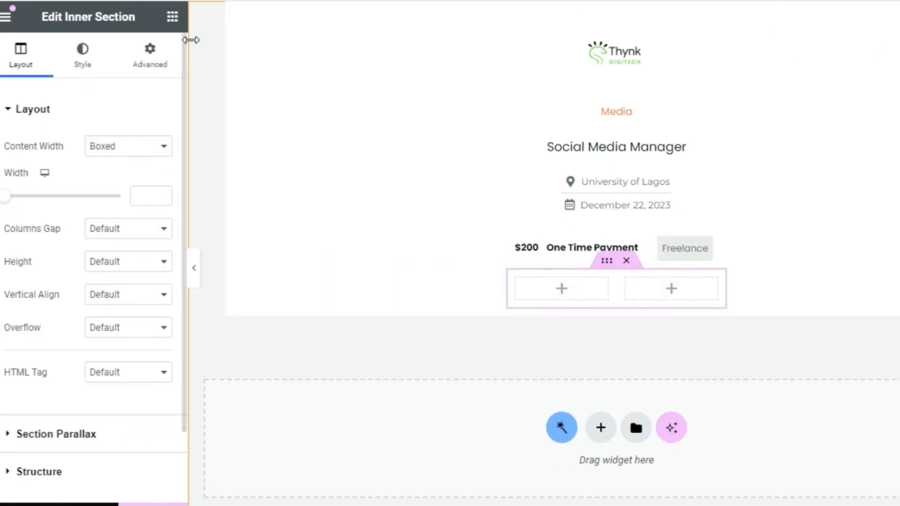
pyautogui.click(172, 18)
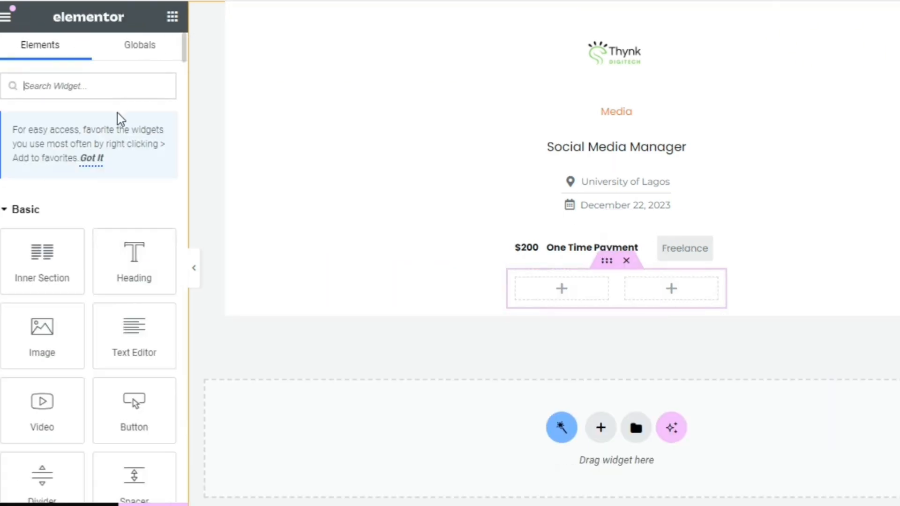
pyautogui.click(115, 89)
pyautogui.write('dyn')
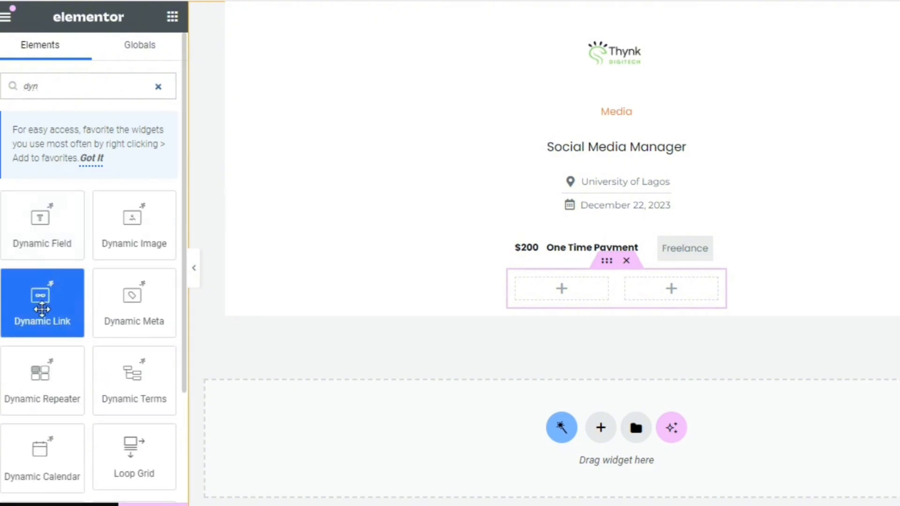
pyautogui.moveTo(42, 310); pyautogui.dragTo(586, 289)
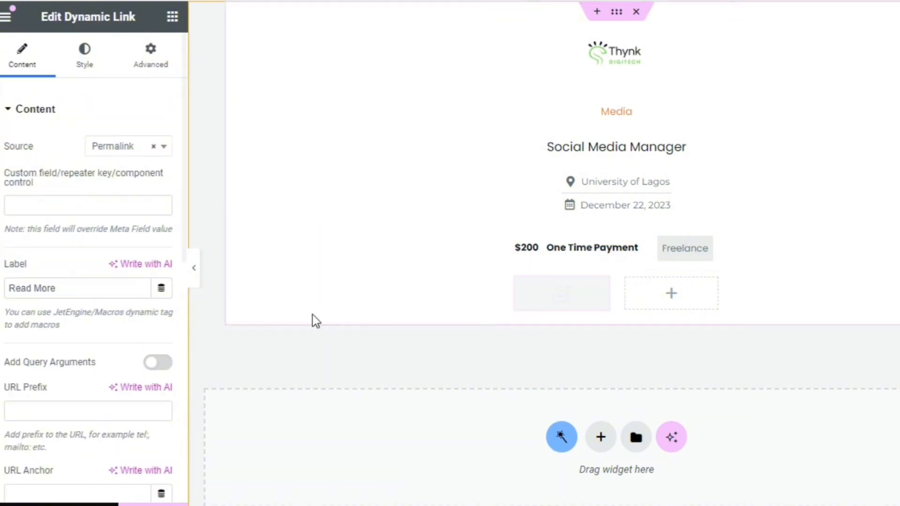
# Set the dynamic link's source to Remove from store and select Bookmark Jobs as its store
pyautogui.click(114, 147)
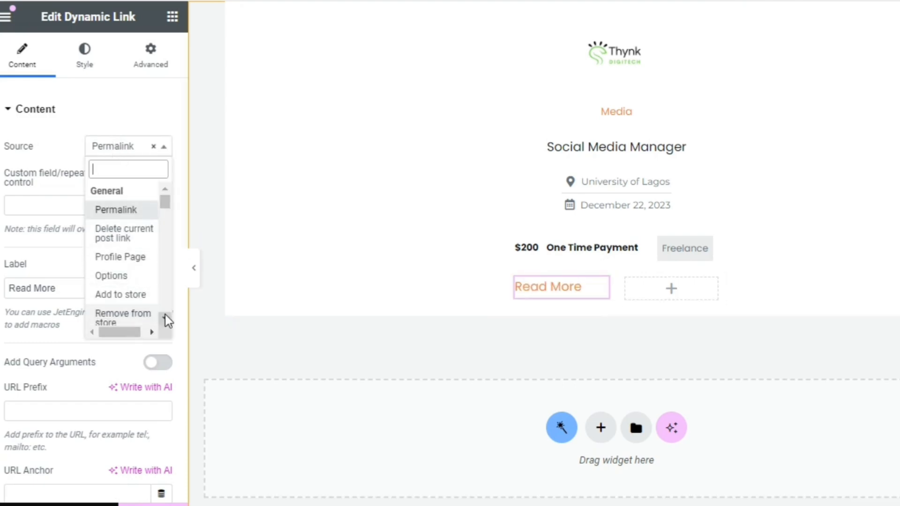
pyautogui.scroll(-3, 165, 317)
pyautogui.click(114, 254)
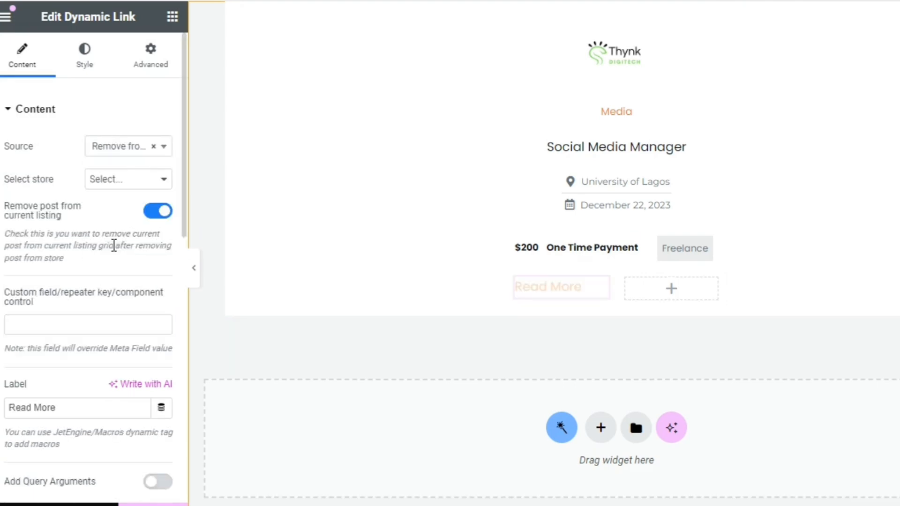
pyautogui.click(121, 183)
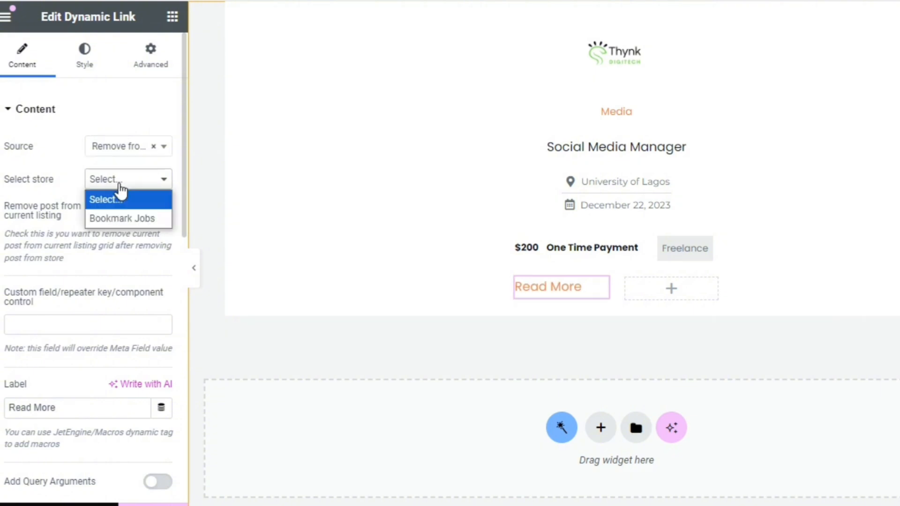
pyautogui.click(68, 184)
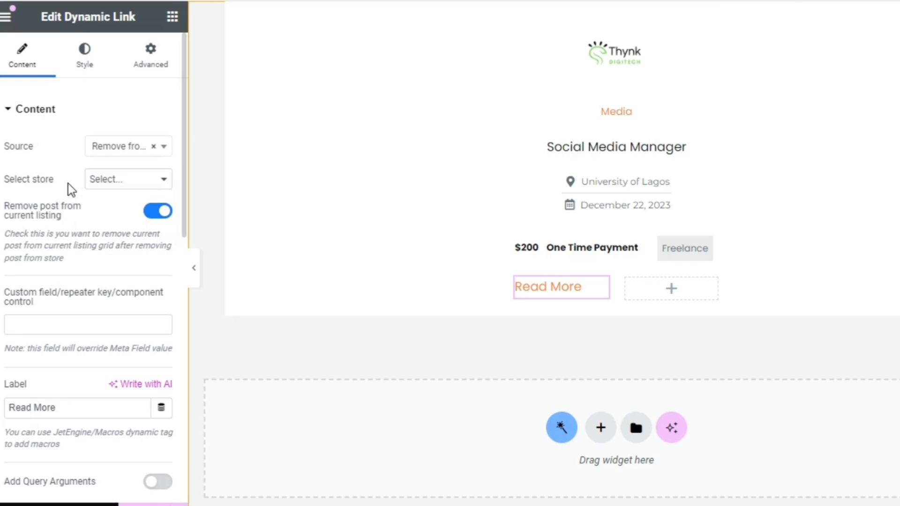
pyautogui.click(135, 179)
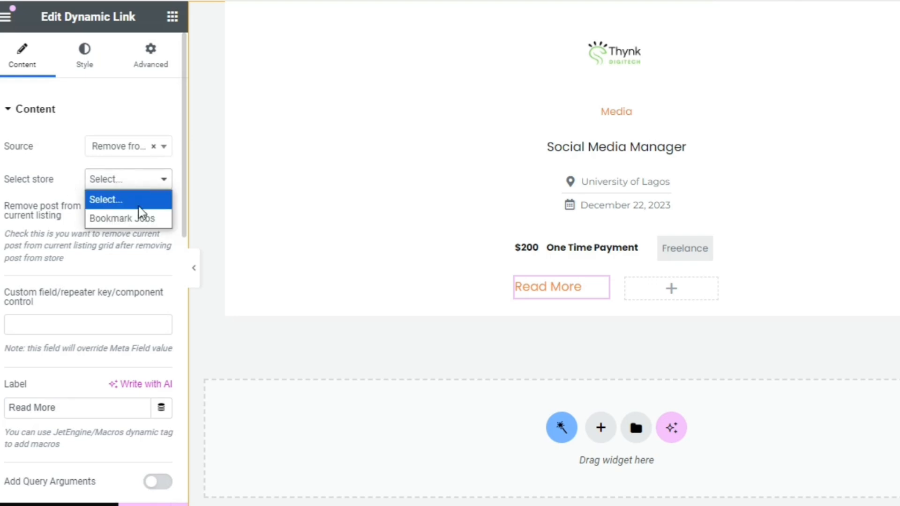
pyautogui.click(133, 219)
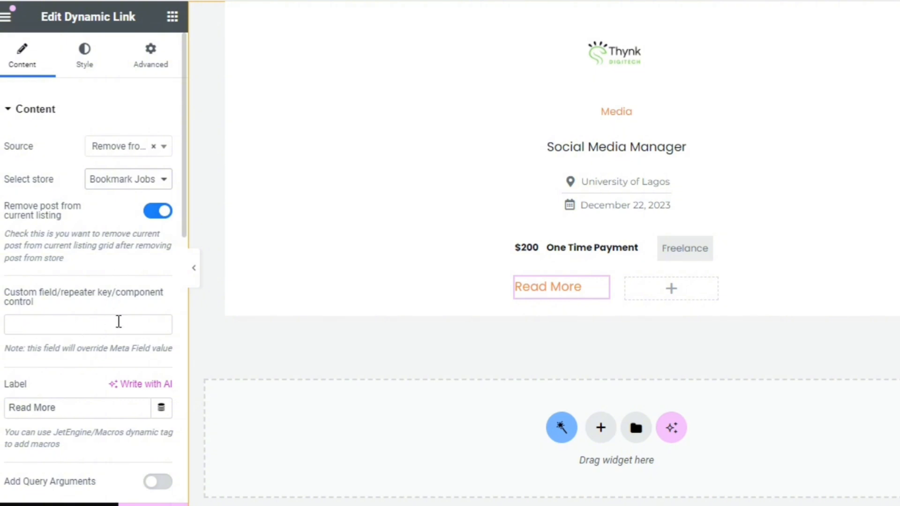
# Label the dynamic link Remove and give it the outlined Trash alt icon from the icon library
pyautogui.tripleClick(104, 403)
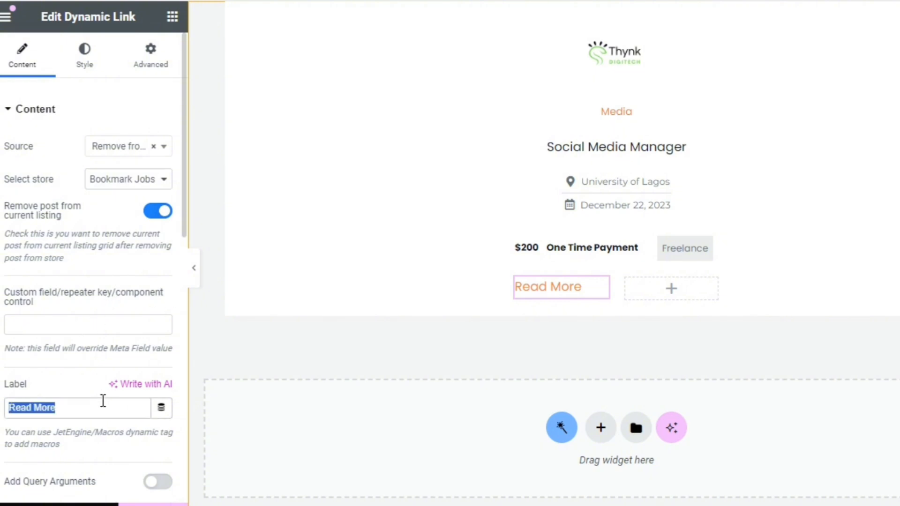
pyautogui.write('Remove')
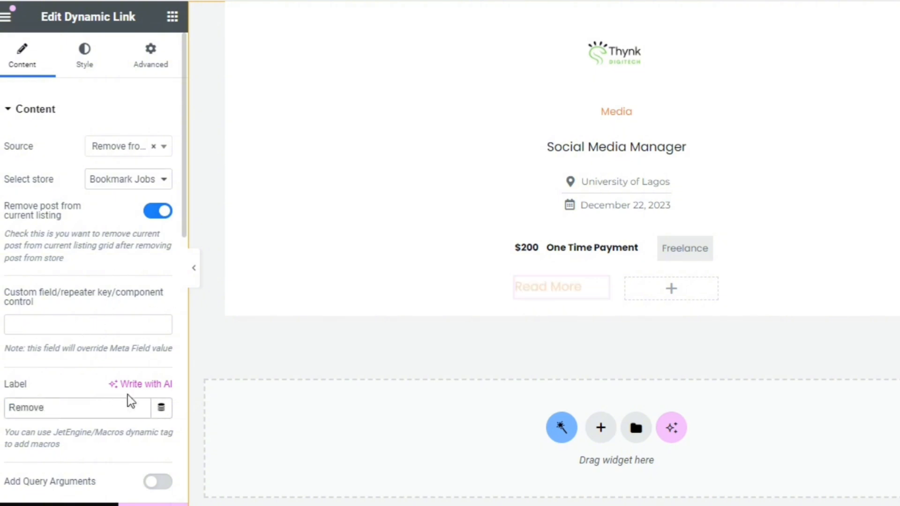
pyautogui.moveTo(185, 237); pyautogui.dragTo(189, 384)
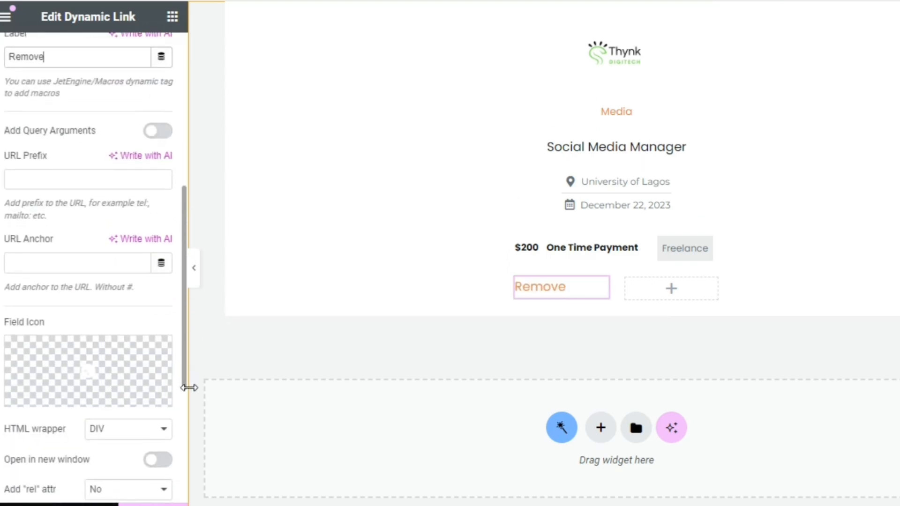
pyautogui.click(117, 378)
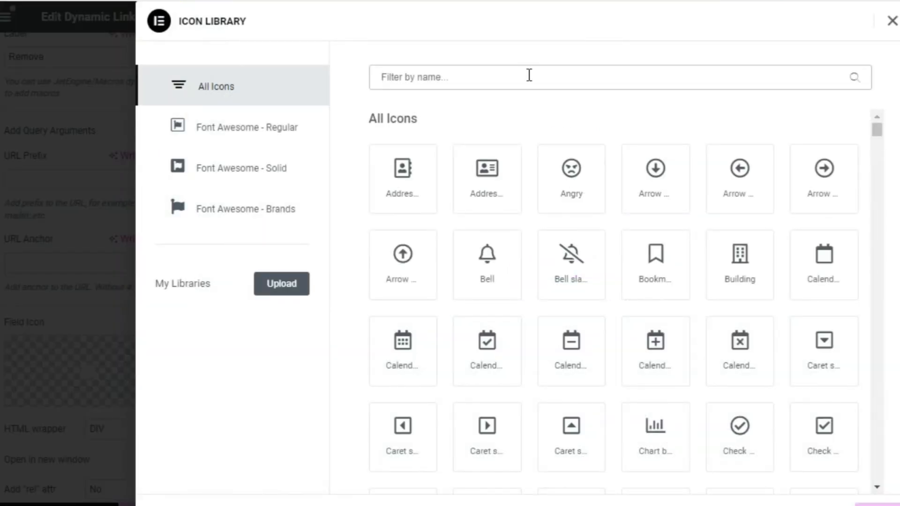
pyautogui.write('Tras')
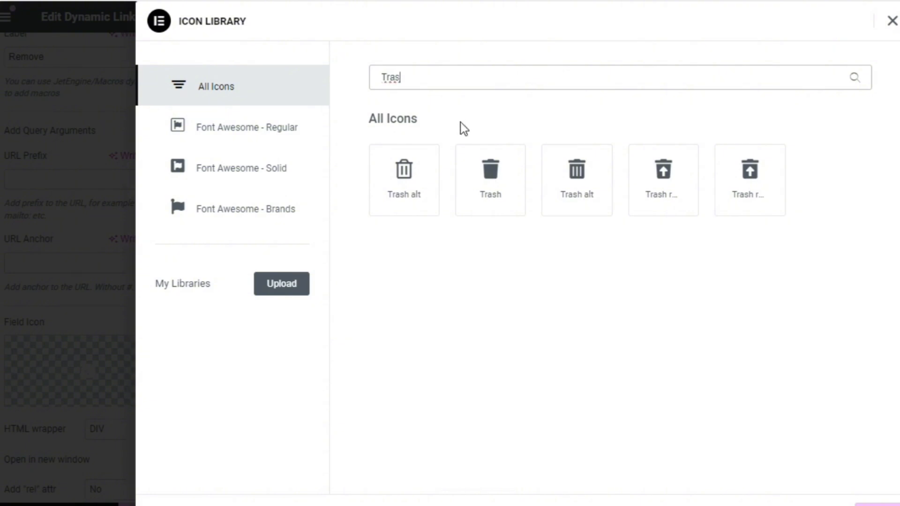
pyautogui.click(411, 169)
pyautogui.click(870, 504)
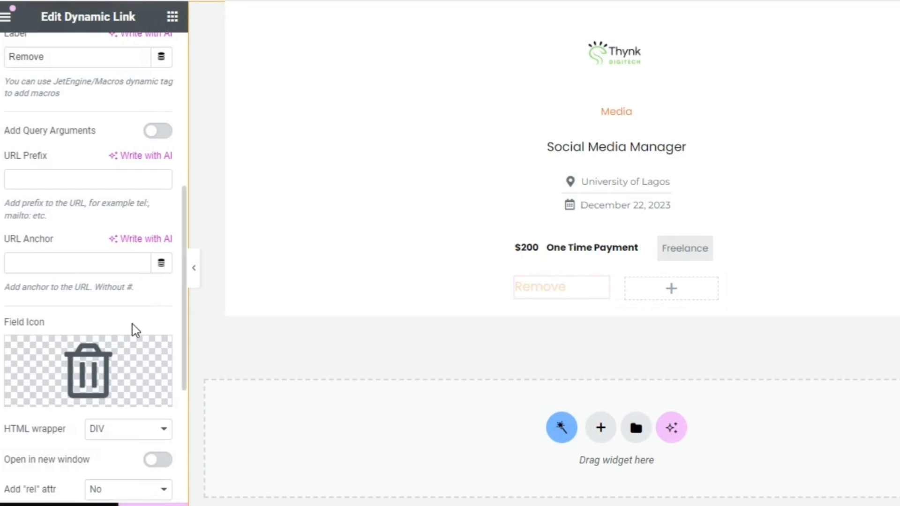
# Center the Remove dynamic link in its column and set its text size to 12 px
pyautogui.moveTo(184, 336); pyautogui.dragTo(179, 404)
pyautogui.click(126, 412)
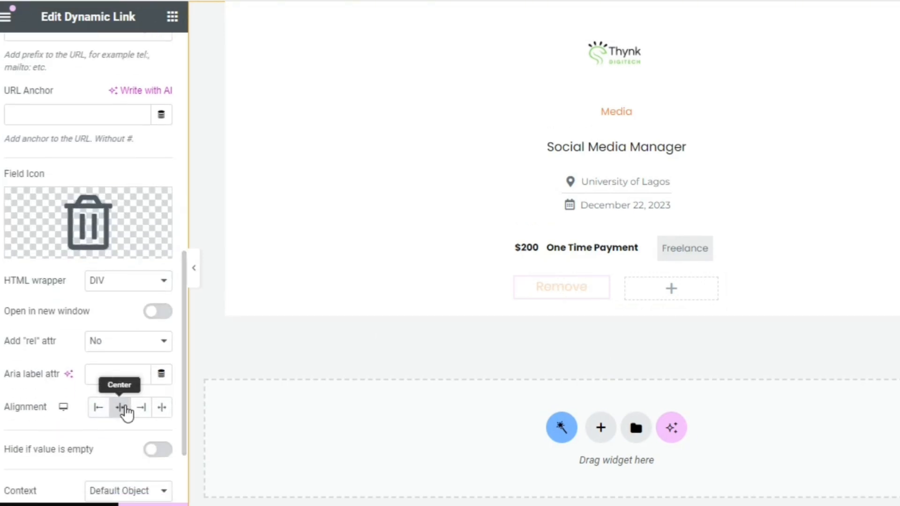
pyautogui.click(184, 196)
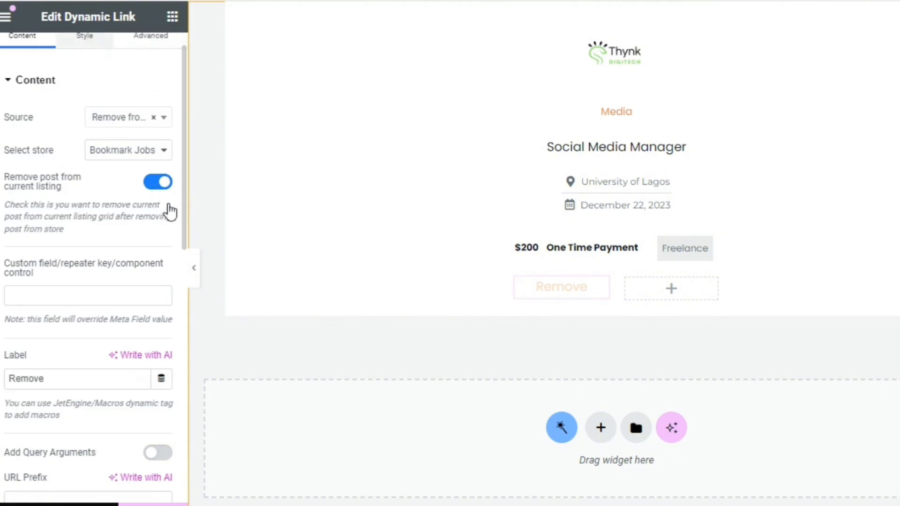
pyautogui.click(85, 35)
pyautogui.click(162, 146)
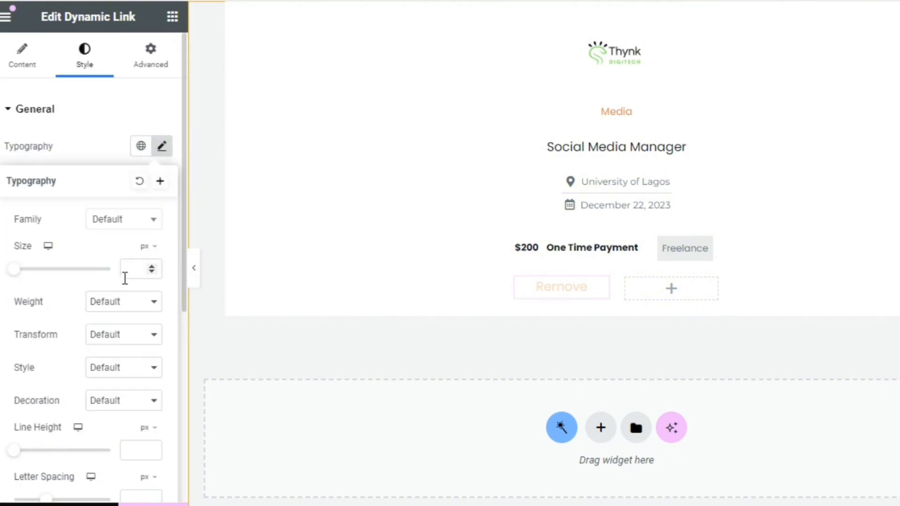
pyautogui.click(136, 264)
pyautogui.write('12')
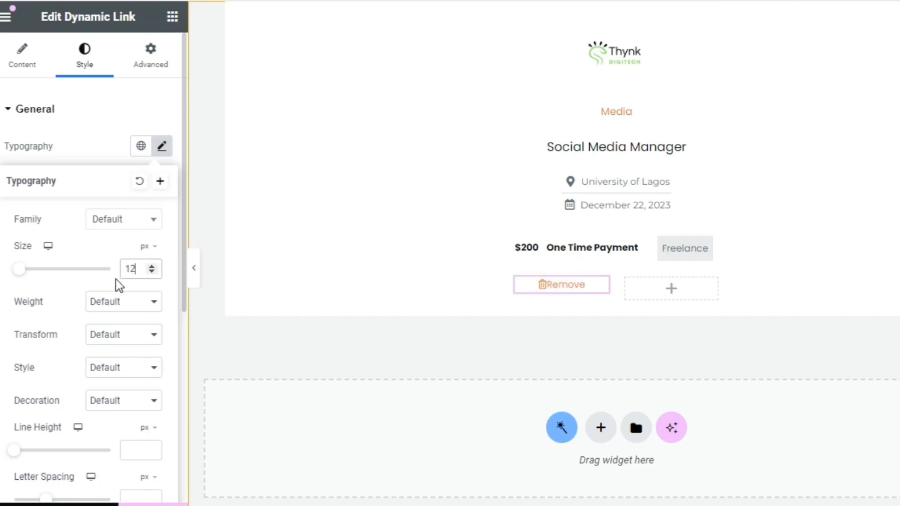
pyautogui.click(89, 164)
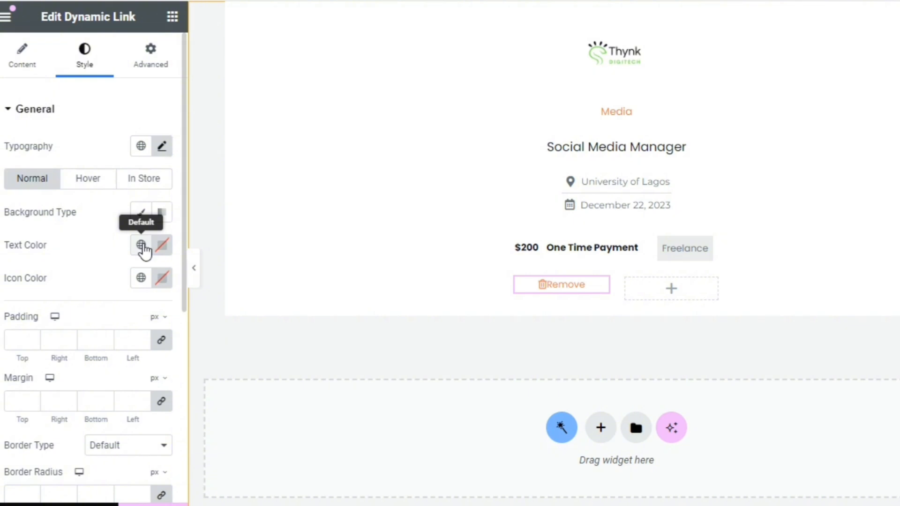
# Set the Remove link's normal text color and icon color to global orange colors
pyautogui.click(144, 250)
pyautogui.click(61, 488)
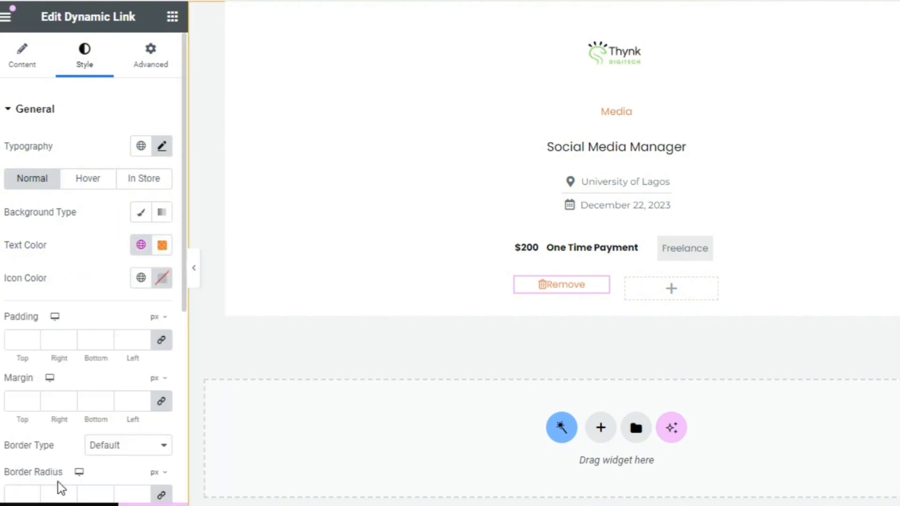
pyautogui.click(141, 277)
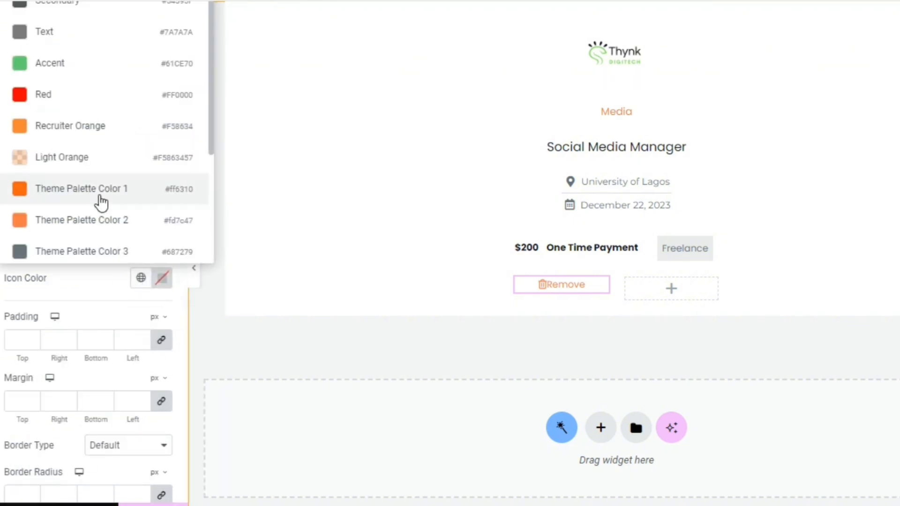
pyautogui.click(97, 221)
# Set the Remove link's hover text and icon colors to the global Red and its icon gap to 10
pyautogui.click(95, 182)
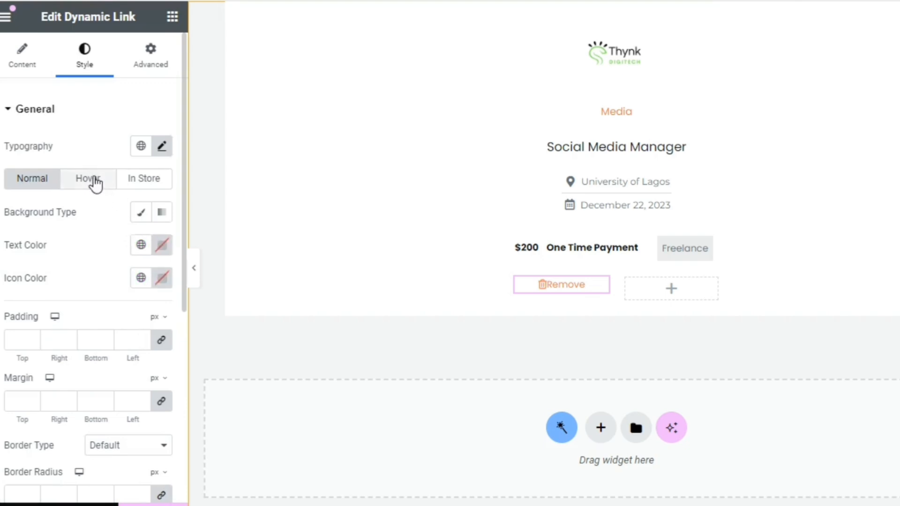
pyautogui.click(142, 245)
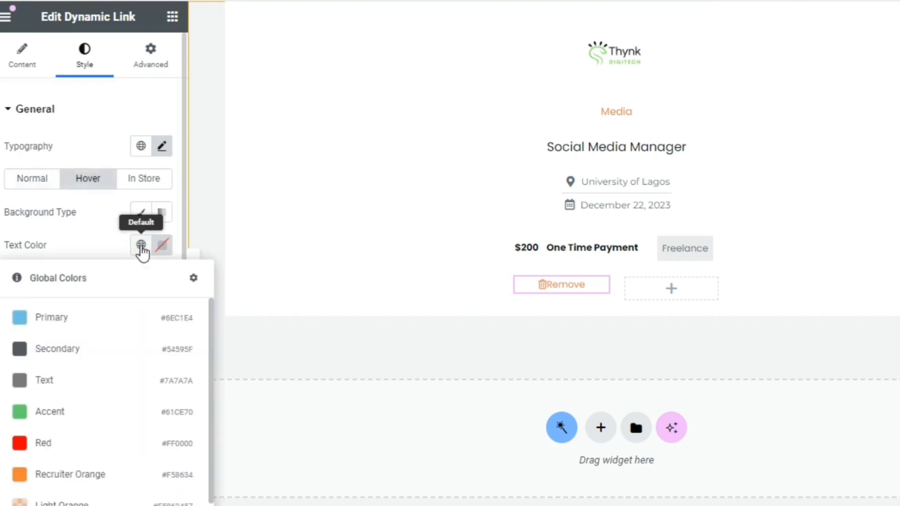
pyautogui.click(56, 453)
pyautogui.click(141, 277)
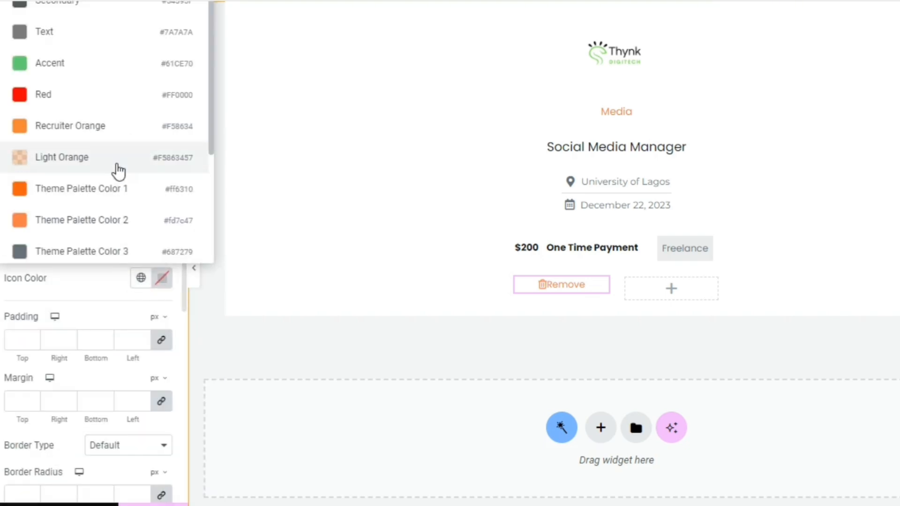
pyautogui.click(96, 99)
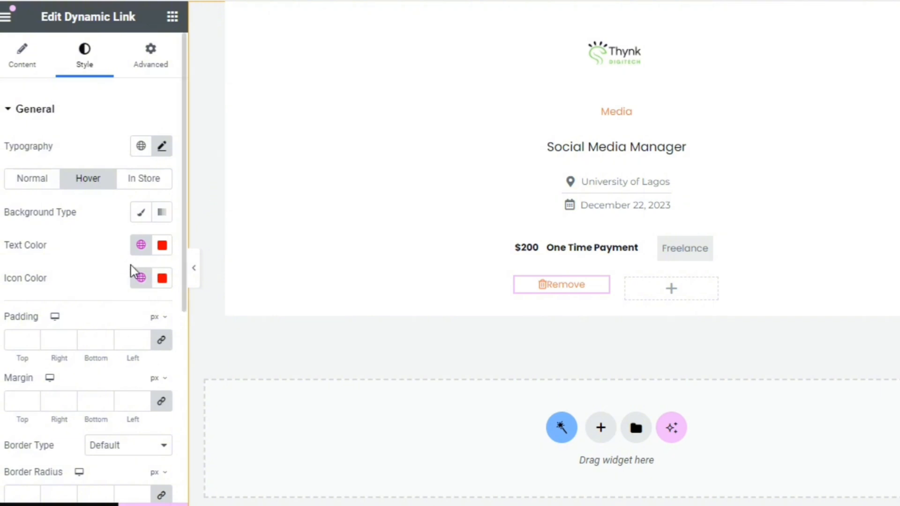
pyautogui.scroll(-5, 181, 325)
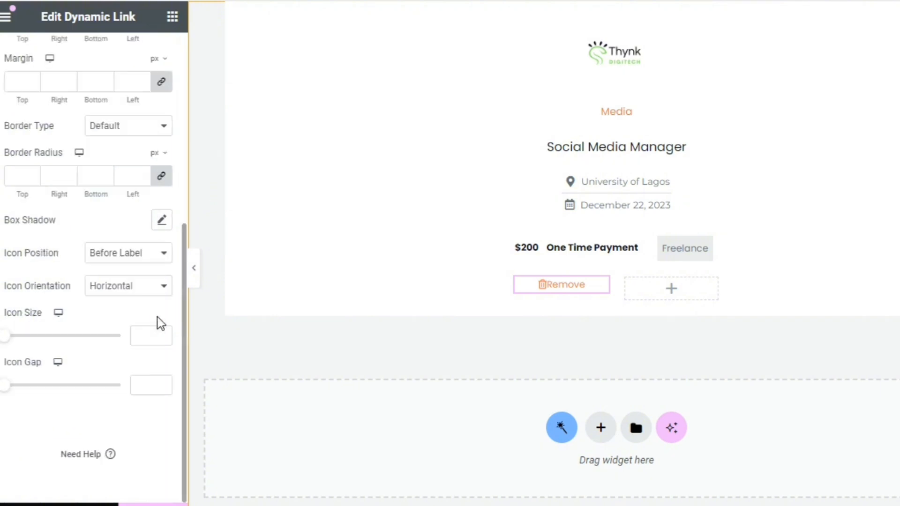
pyautogui.moveTo(5, 389); pyautogui.dragTo(18, 389)
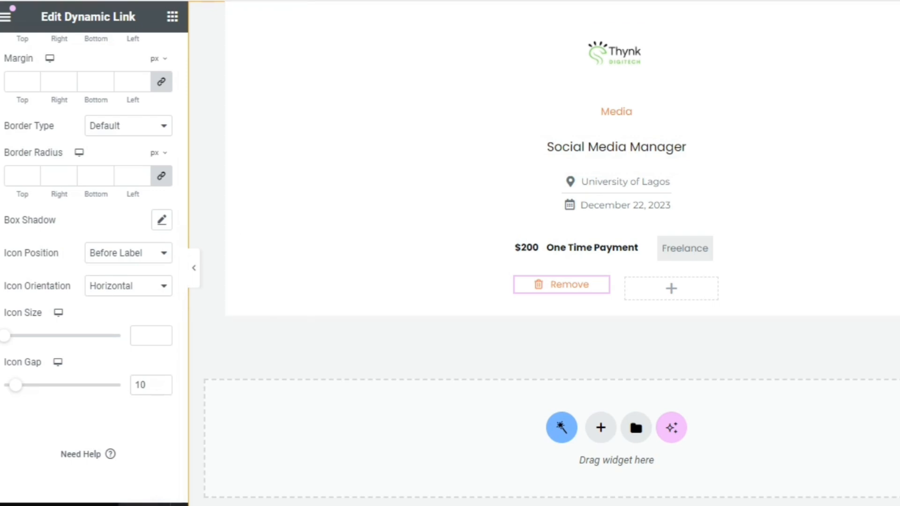
# Go to the WordPress dashboard's saved templates and open the Employee Favorite Jobs template for editing with Elementor
pyautogui.press('BackSpace')
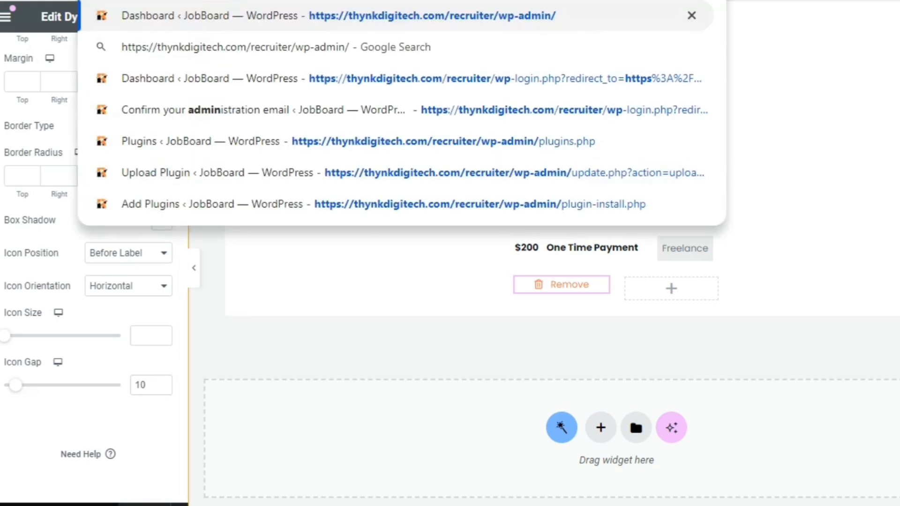
pyautogui.press('Escape')
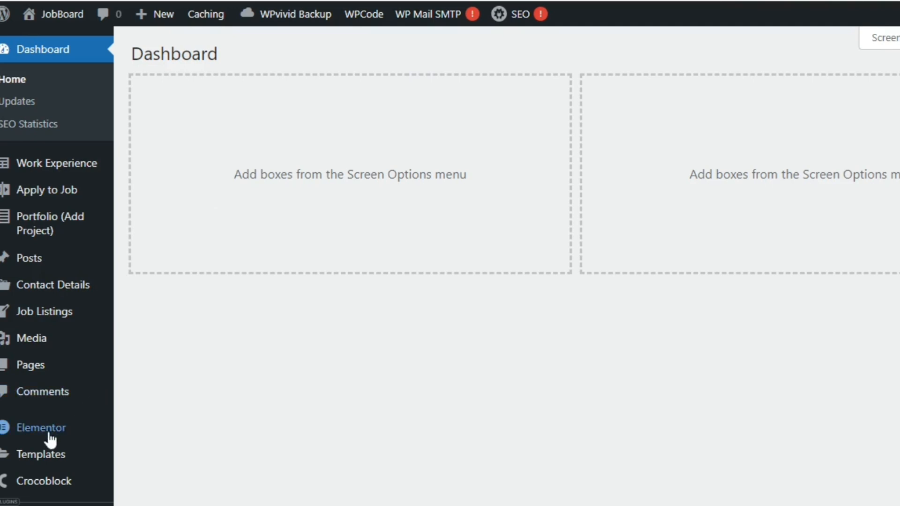
pyautogui.moveTo(44, 454)
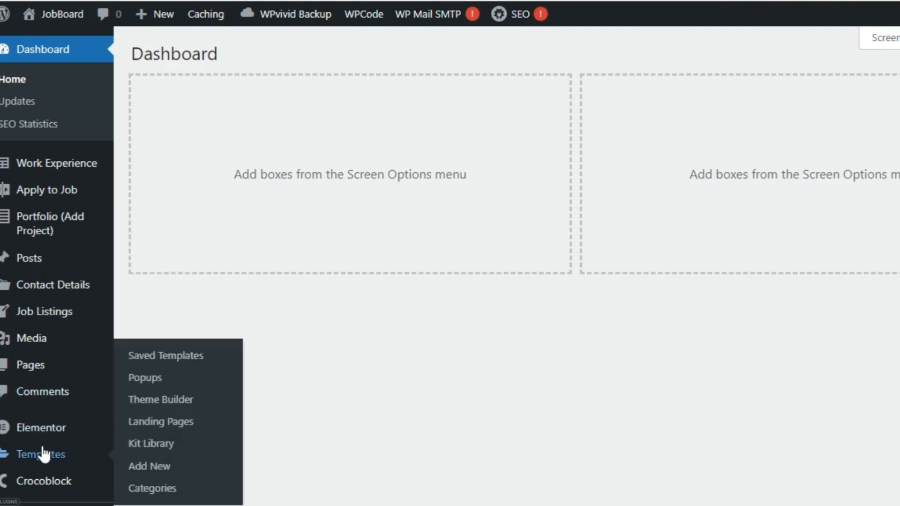
pyautogui.click(174, 356)
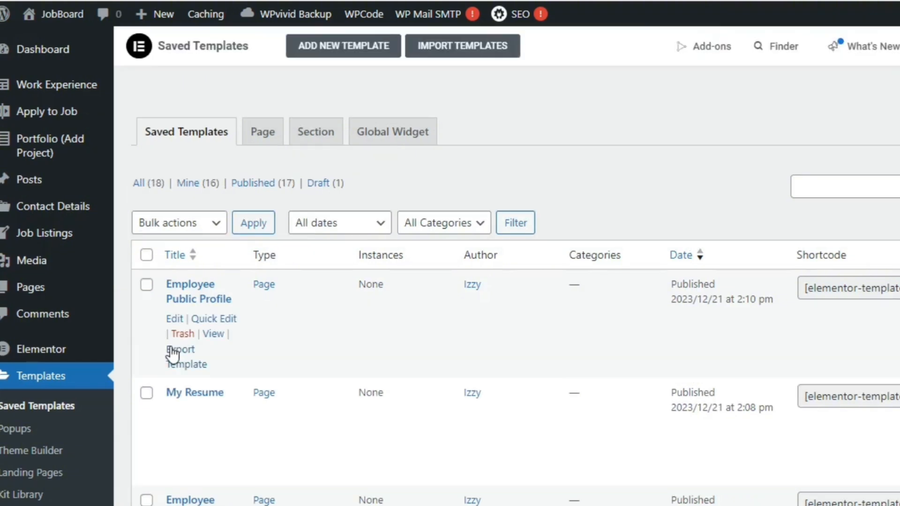
pyautogui.scroll(-6, 506, 281)
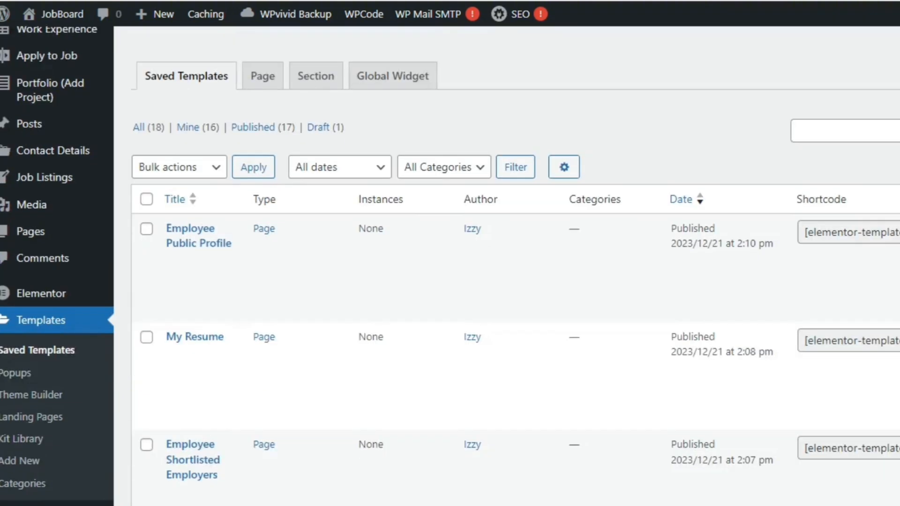
pyautogui.scroll(-2, 424, 276)
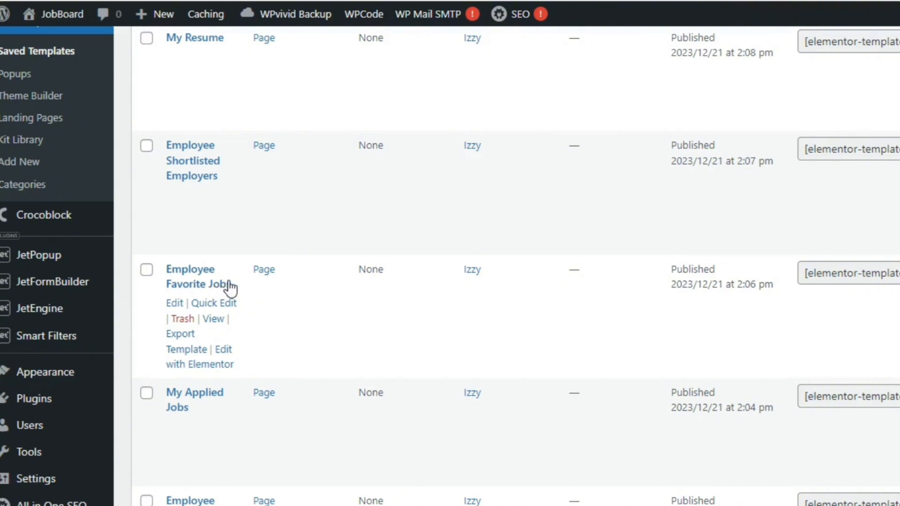
pyautogui.click(222, 369)
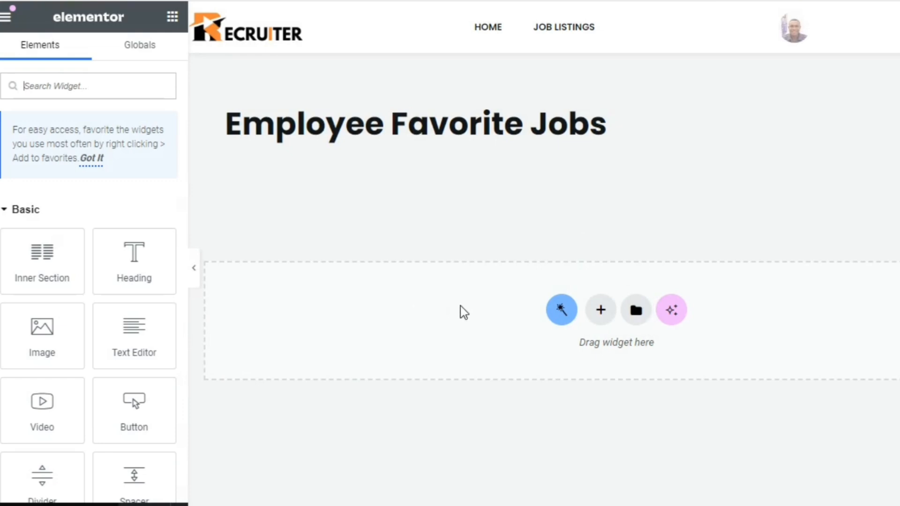
# Insert the saved Employee Settings template into the empty Employee Favorite Jobs page
pyautogui.click(637, 310)
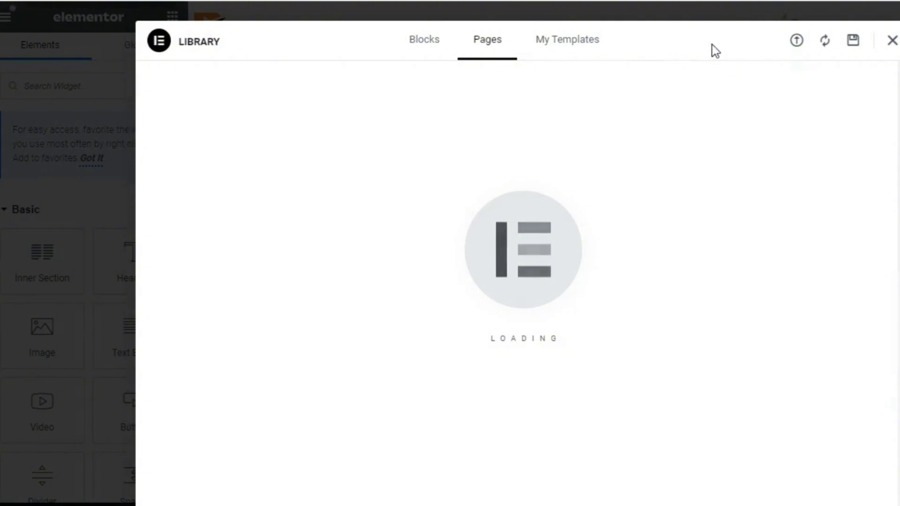
pyautogui.click(597, 42)
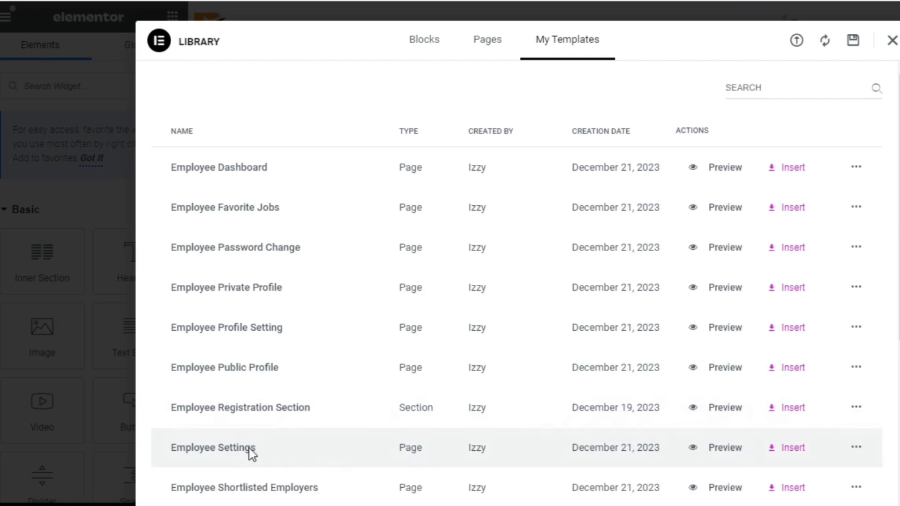
pyautogui.click(792, 449)
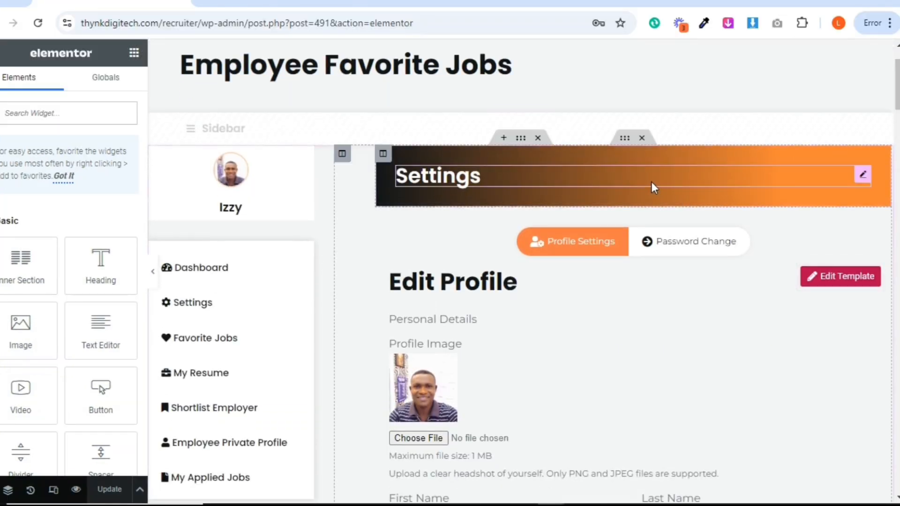
# Change the Settings banner heading to My Saved Jobs
pyautogui.click(641, 183)
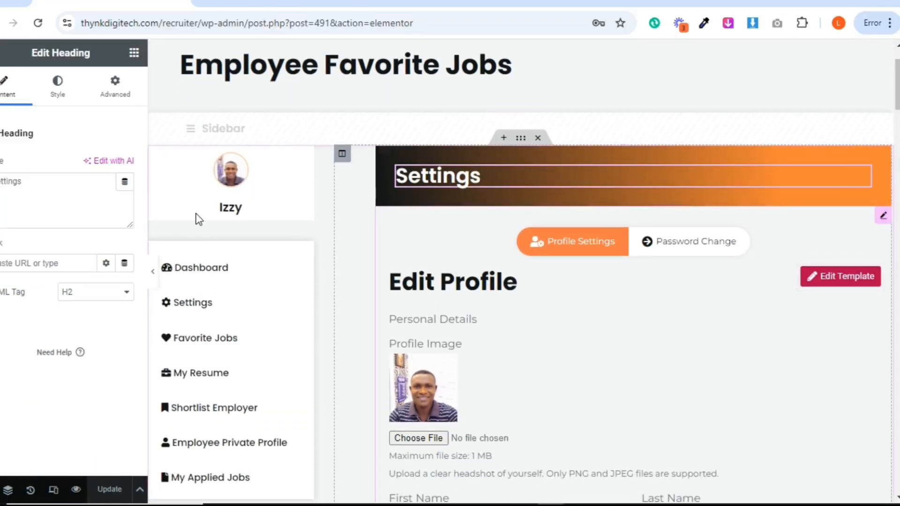
pyautogui.tripleClick(71, 183)
pyautogui.write('S')
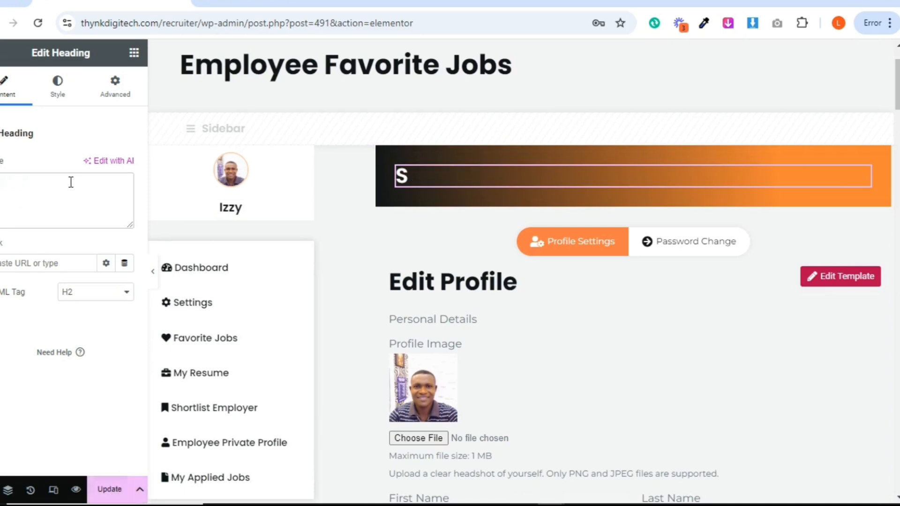
pyautogui.write('aved Jo')
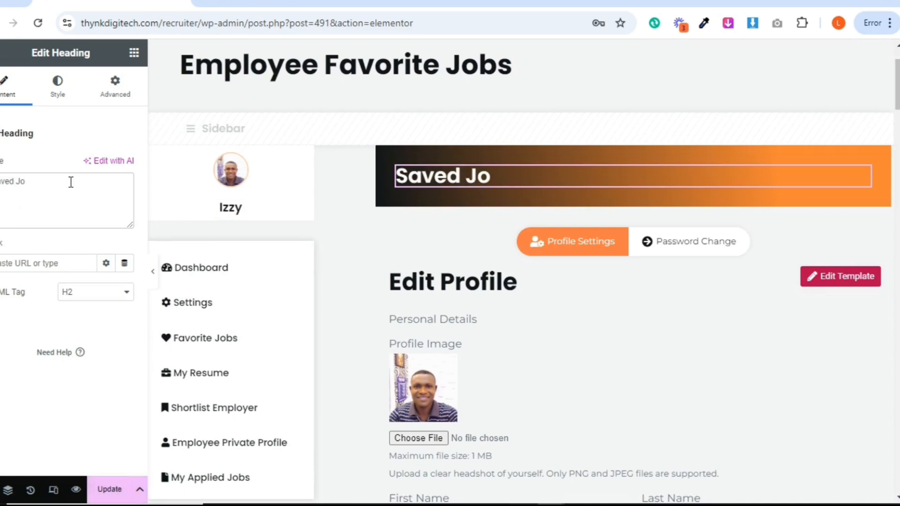
pyautogui.write('bs')
pyautogui.doubleClick(7, 182)
pyautogui.click(7, 181)
pyautogui.write('My')
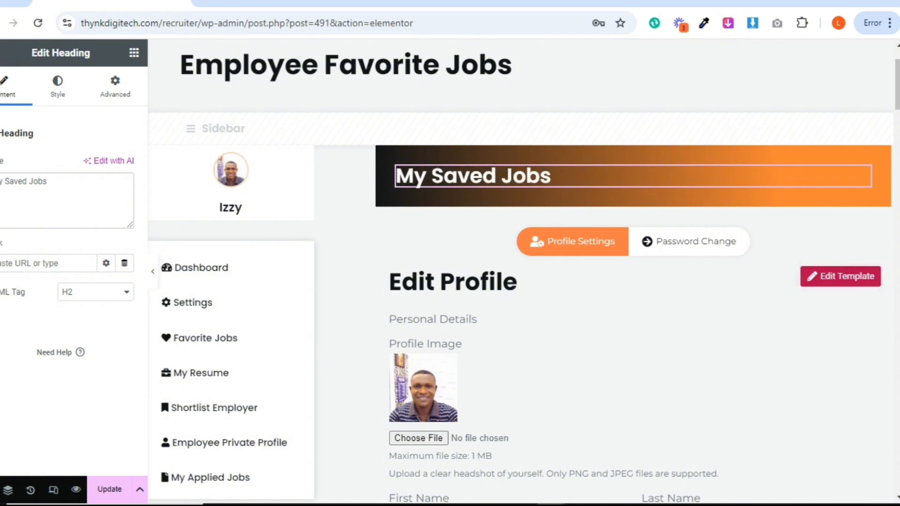
# Delete the profile settings Tabs widget and add a two-column inner section below the My Saved Jobs banner
pyautogui.rightClick(757, 226)
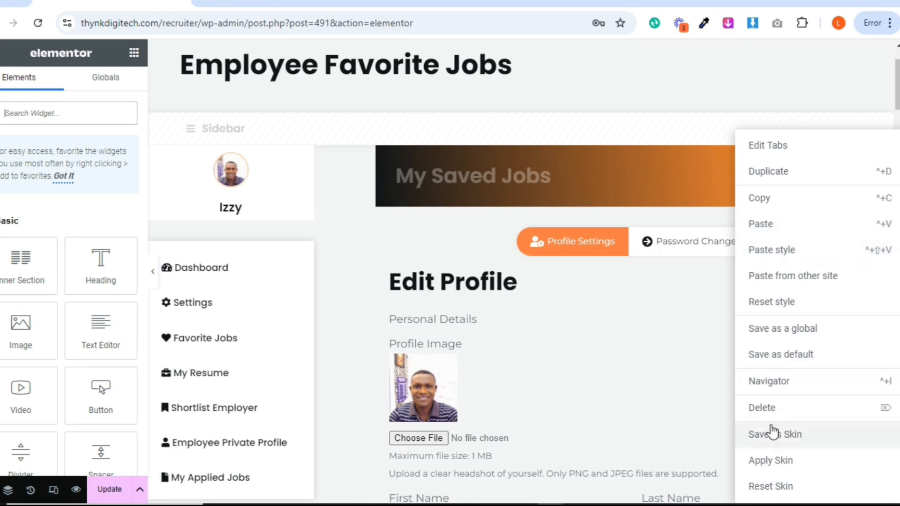
pyautogui.click(770, 408)
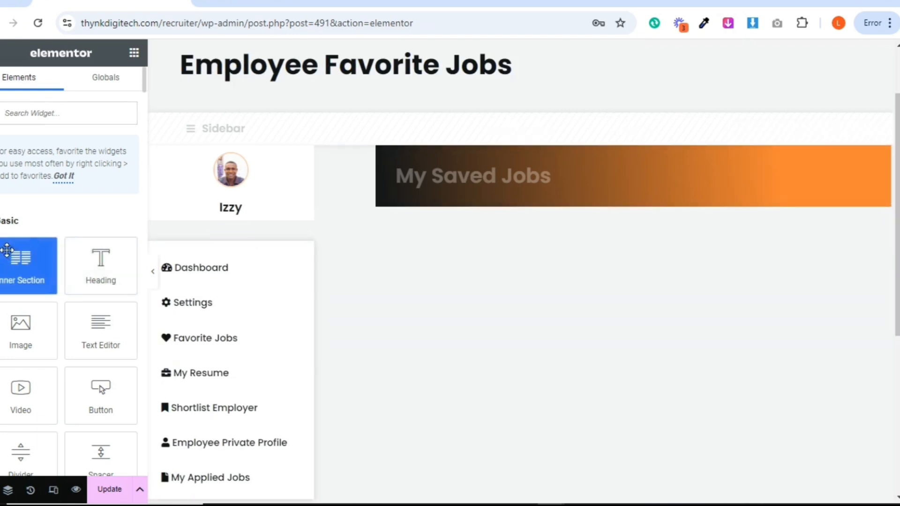
pyautogui.moveTo(21, 263); pyautogui.dragTo(436, 204)
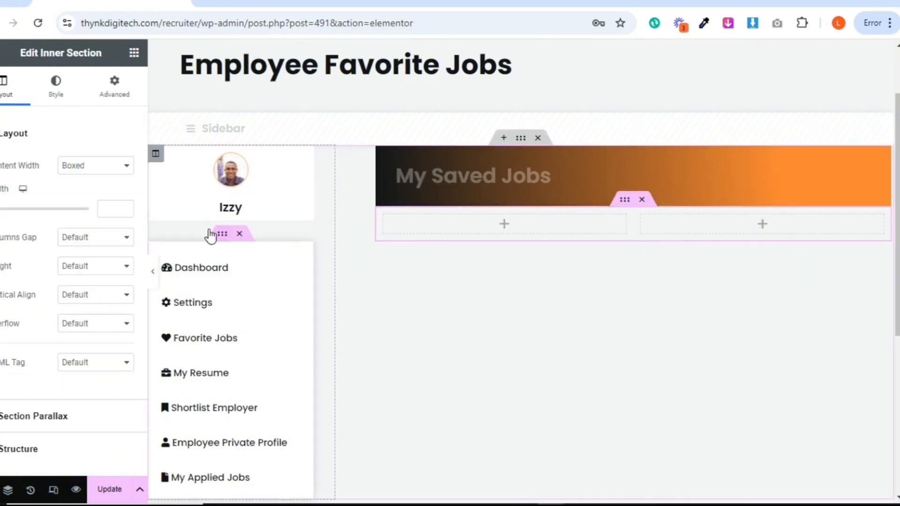
# Give the new inner section a 30 px top margin with unlinked padding values, and delete its first column
pyautogui.click(117, 89)
pyautogui.click(124, 181)
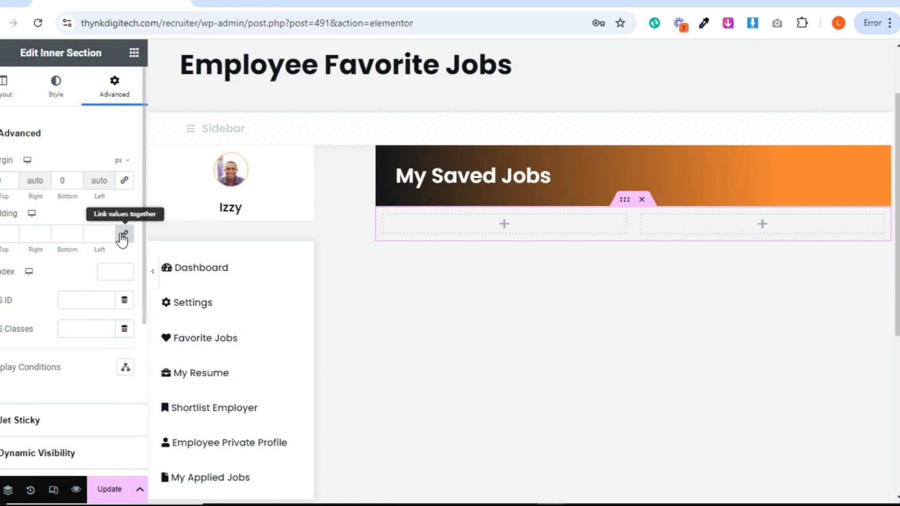
pyautogui.click(124, 234)
pyautogui.write('30')
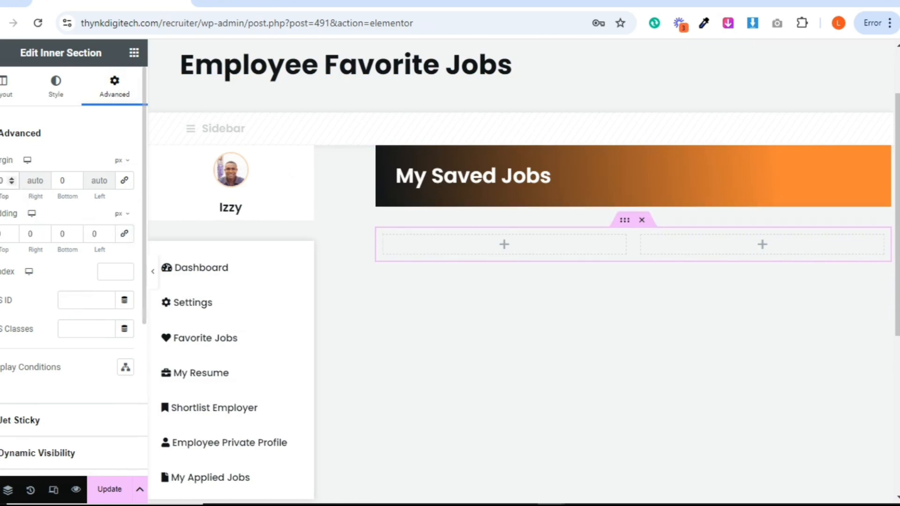
pyautogui.rightClick(381, 240)
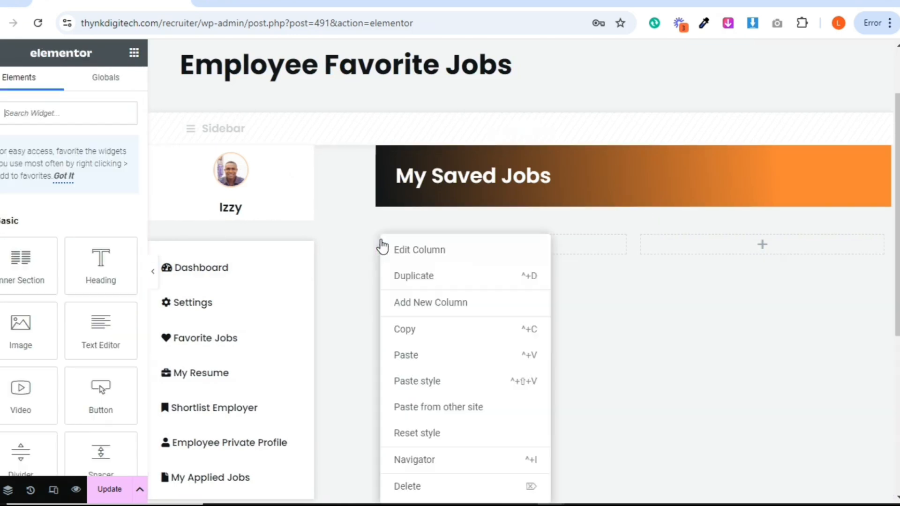
pyautogui.click(439, 485)
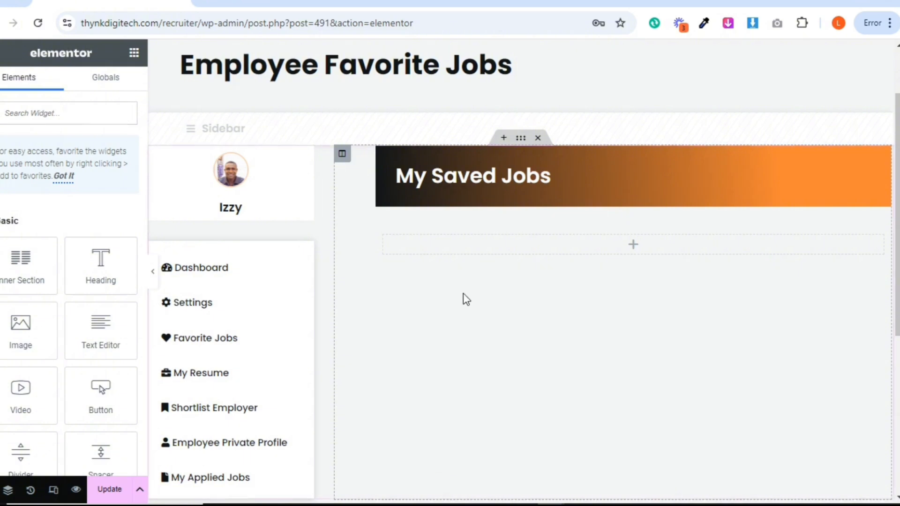
# Add a Listing Grid widget to the empty section below the My Saved Jobs banner, using the Job Listing Item Grid Employee listing
pyautogui.click(59, 113)
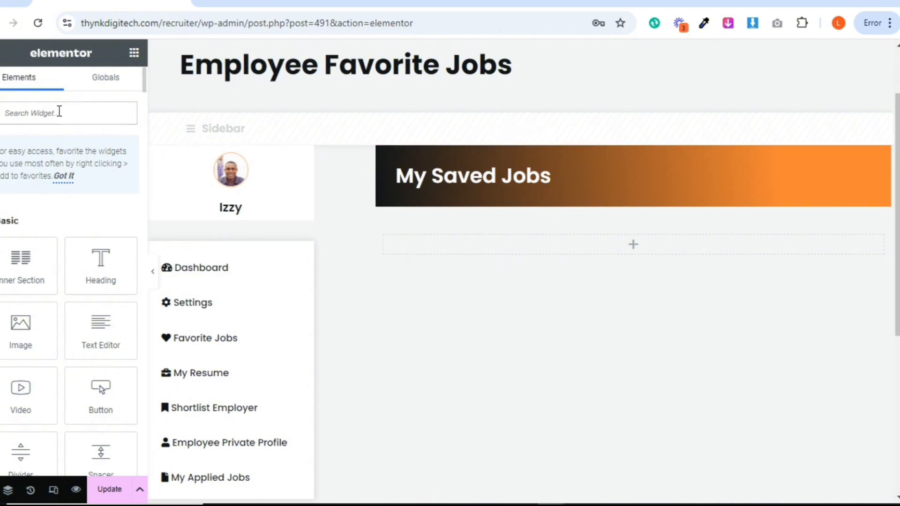
pyautogui.write('list')
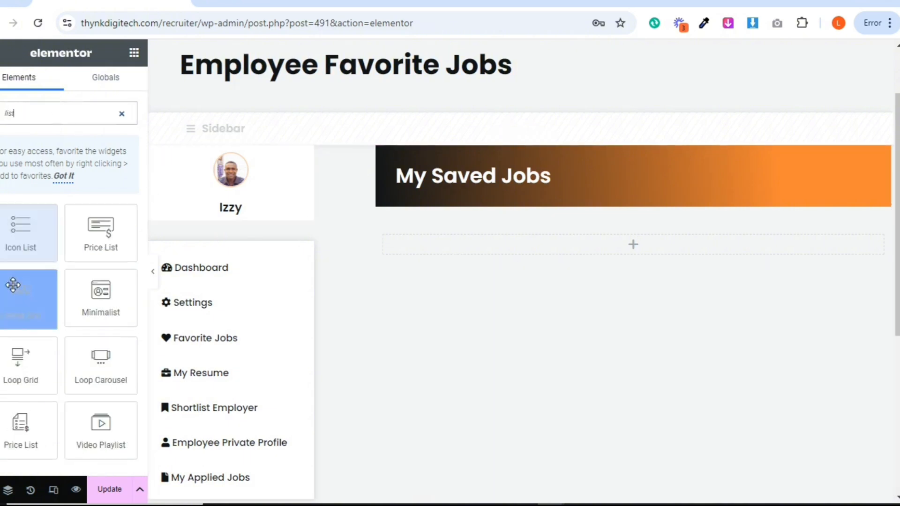
pyautogui.moveTo(20, 295); pyautogui.dragTo(474, 239)
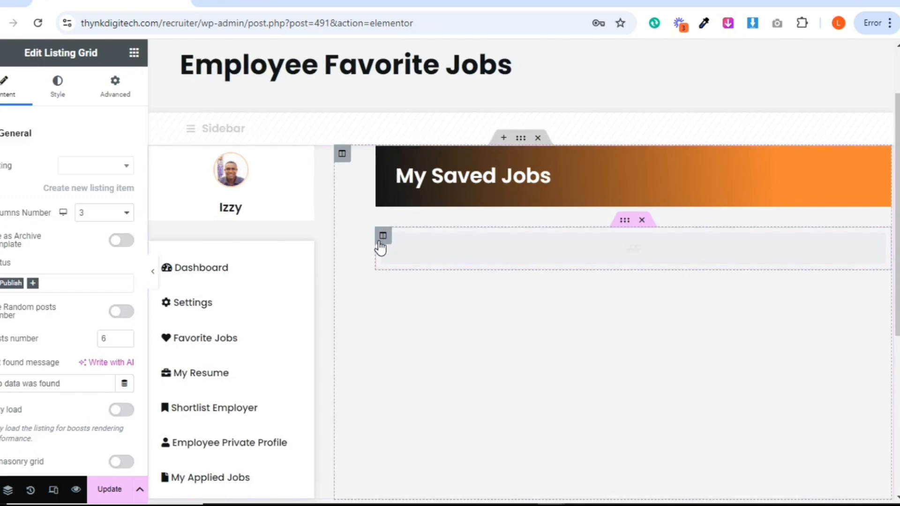
pyautogui.click(89, 167)
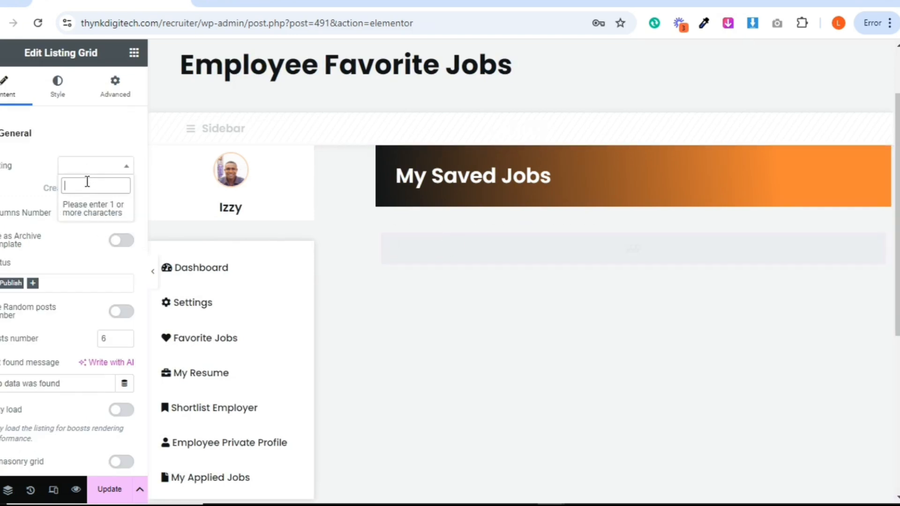
pyautogui.write('grid')
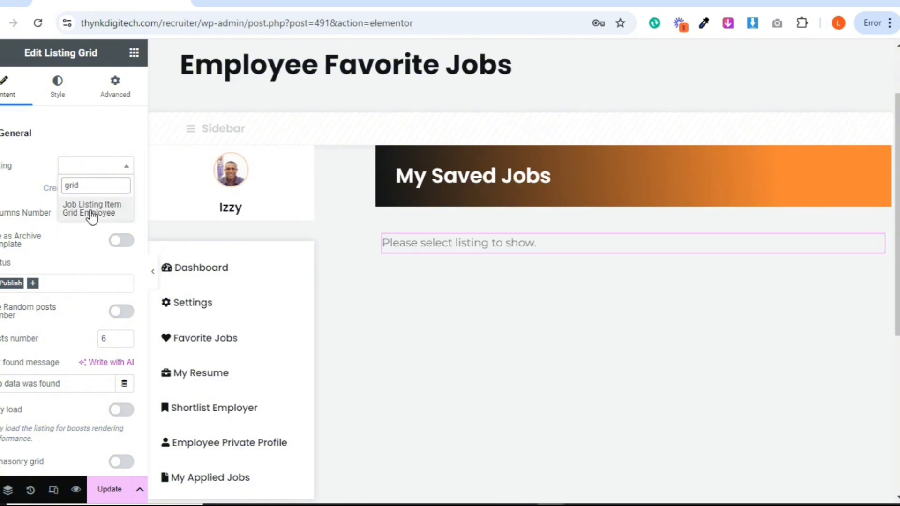
pyautogui.click(94, 214)
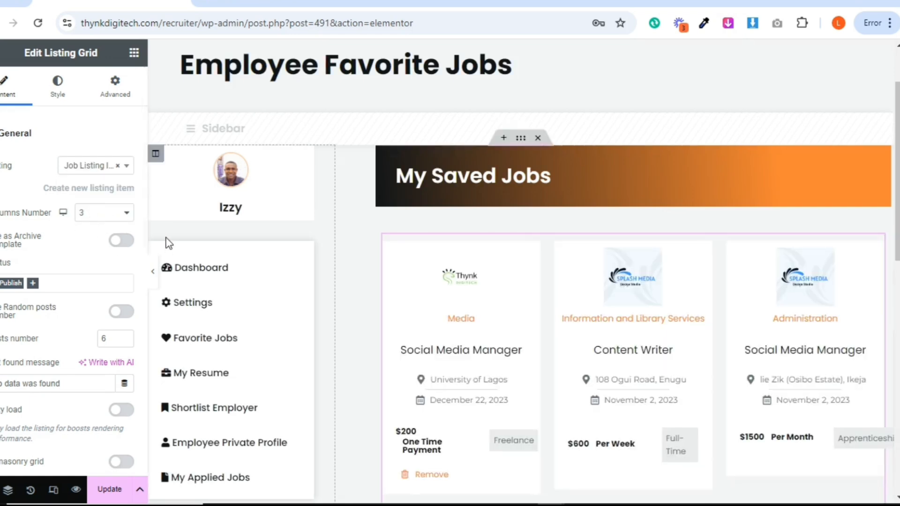
# Set the listing grid's posts number to 10
pyautogui.scroll(-3, 161, 248)
pyautogui.scroll(-2, 524, 272)
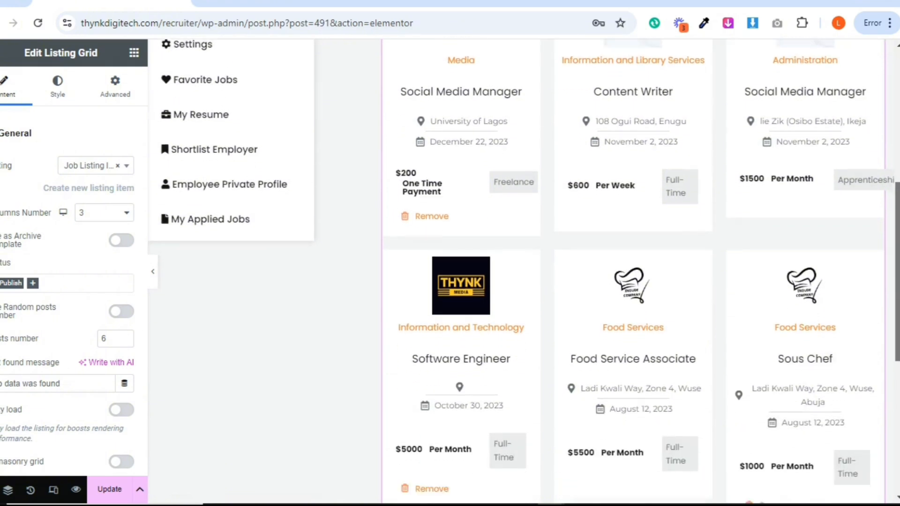
pyautogui.scroll(4, 524, 271)
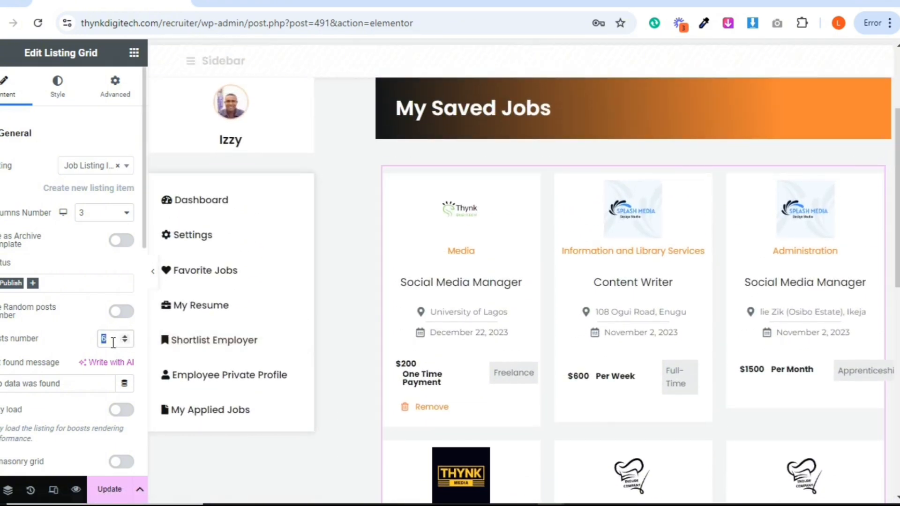
pyautogui.write('10')
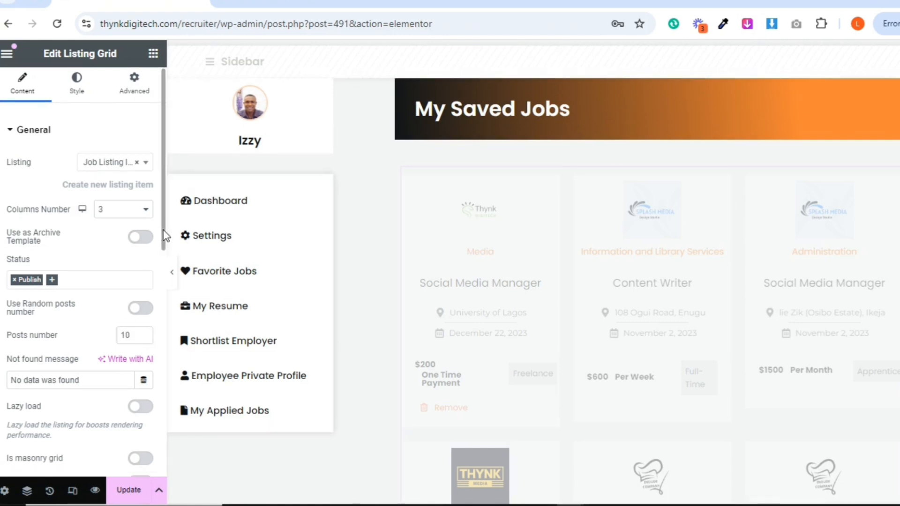
# Change the listing grid's not found message to "You have not saved any job"
pyautogui.scroll(-1, 165, 249)
pyautogui.scroll(-1, 164, 253)
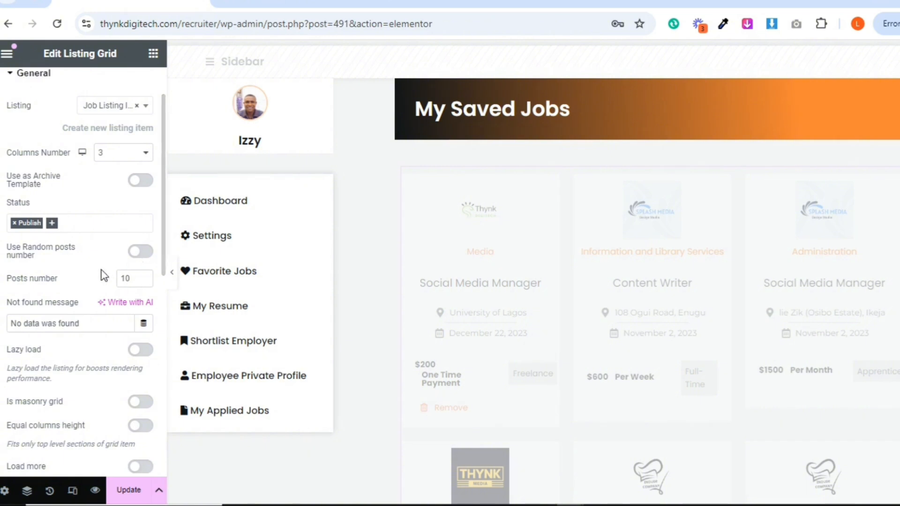
pyautogui.tripleClick(88, 319)
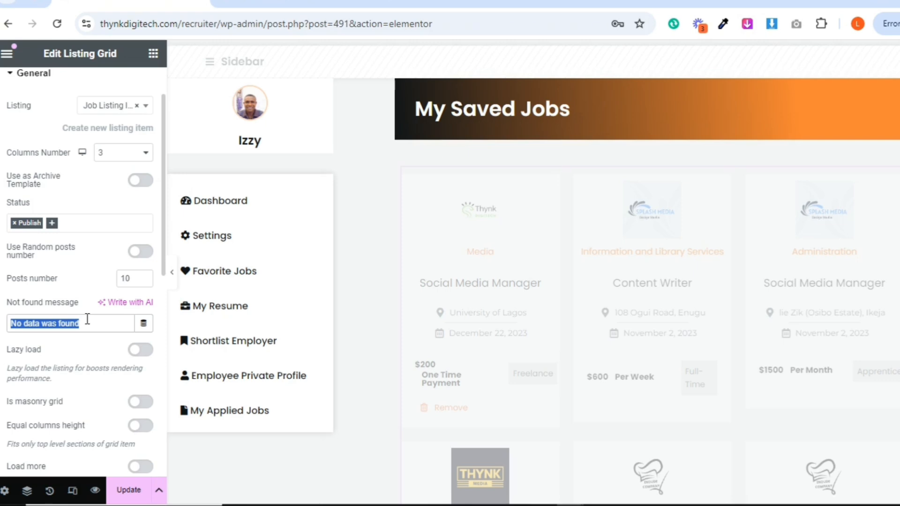
pyautogui.write('saved any job')
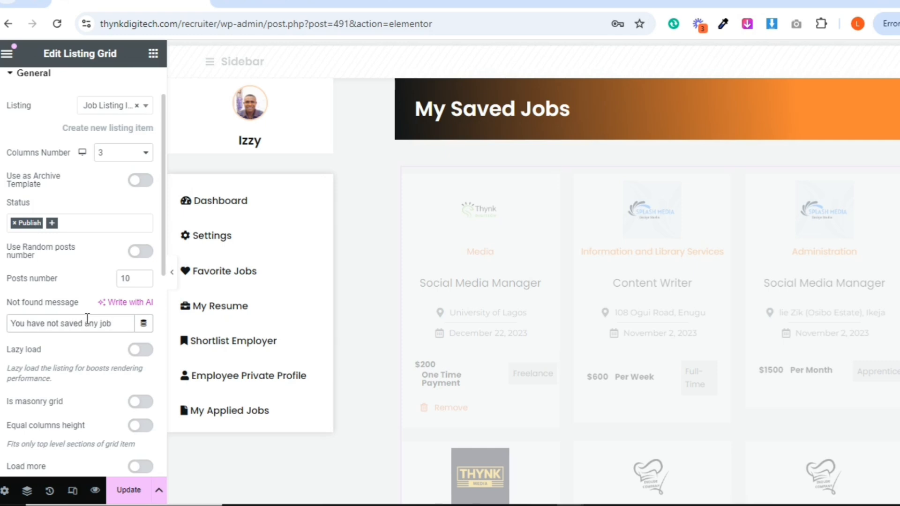
# Add a Posts & Author Parameters item to the listing grid's posts query
pyautogui.moveTo(164, 274); pyautogui.dragTo(164, 410)
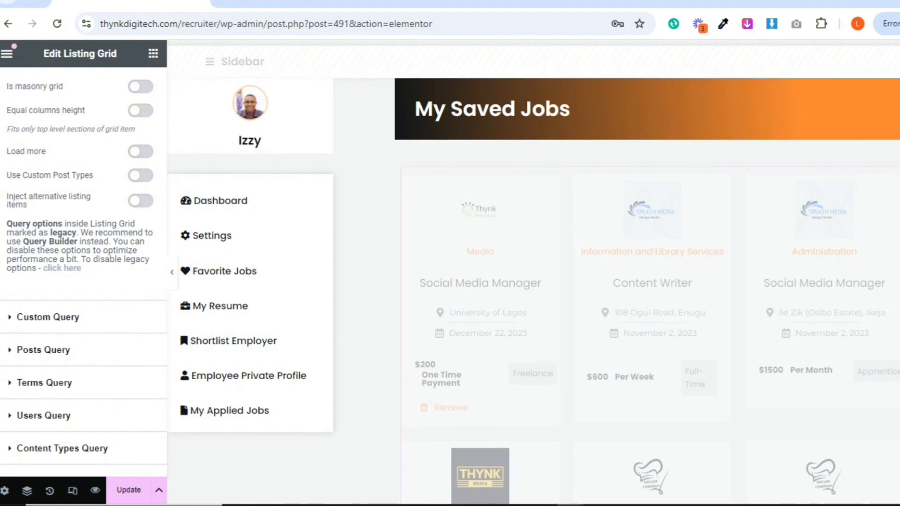
pyautogui.scroll(-3, 842, 192)
pyautogui.scroll(-4, 534, 272)
pyautogui.scroll(6, 533, 272)
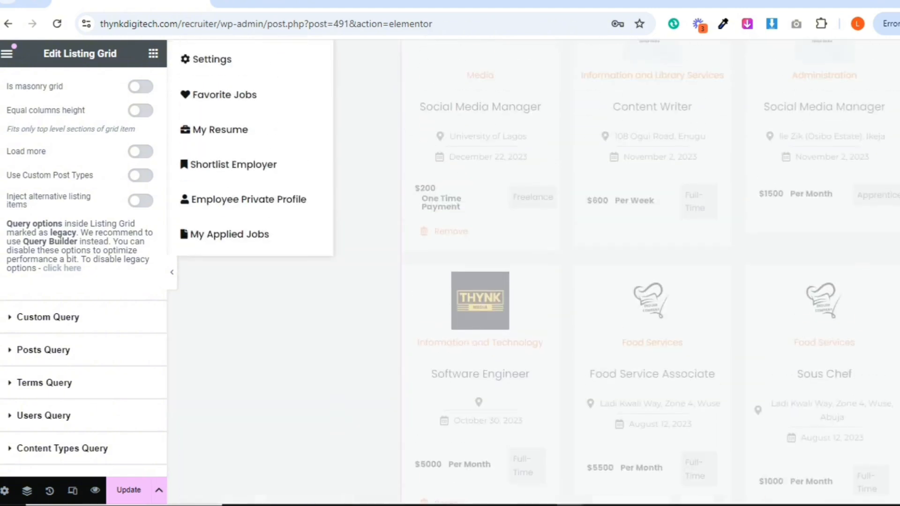
pyautogui.scroll(4, 673, 191)
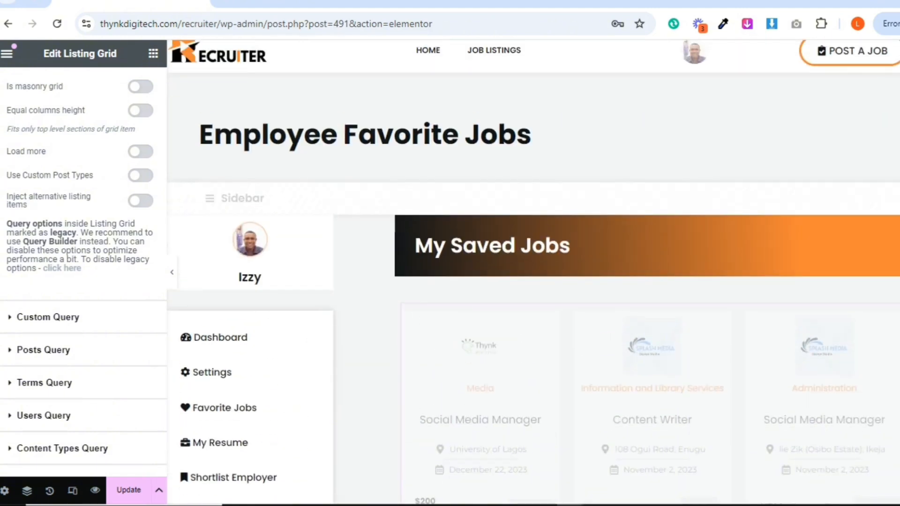
pyautogui.scroll(-15, 533, 272)
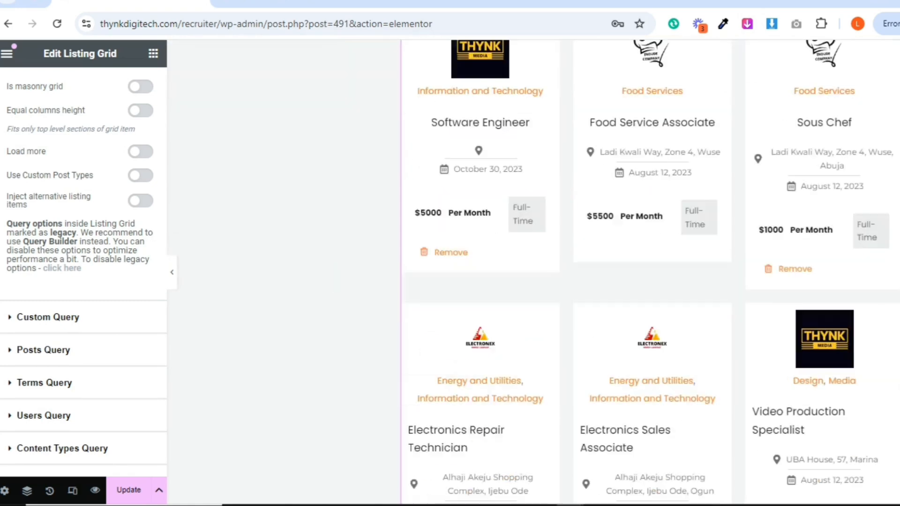
pyautogui.scroll(15, 744, 203)
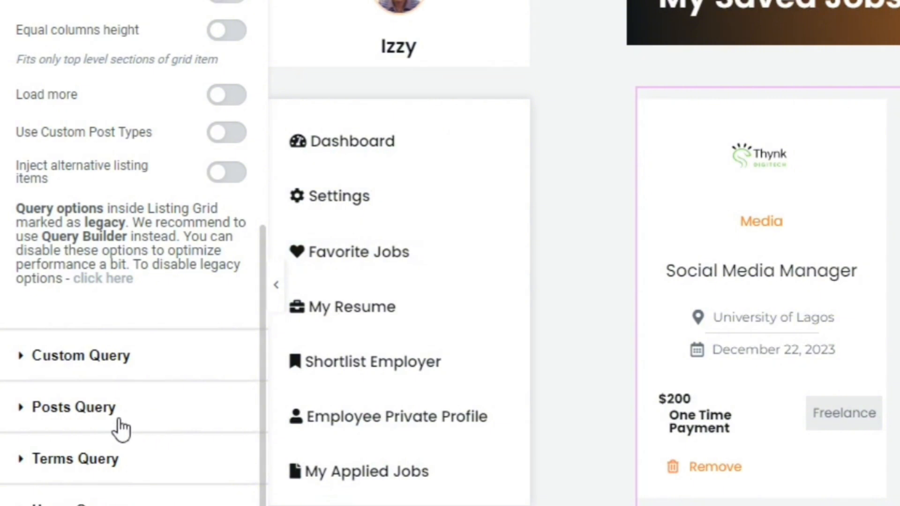
pyautogui.click(72, 353)
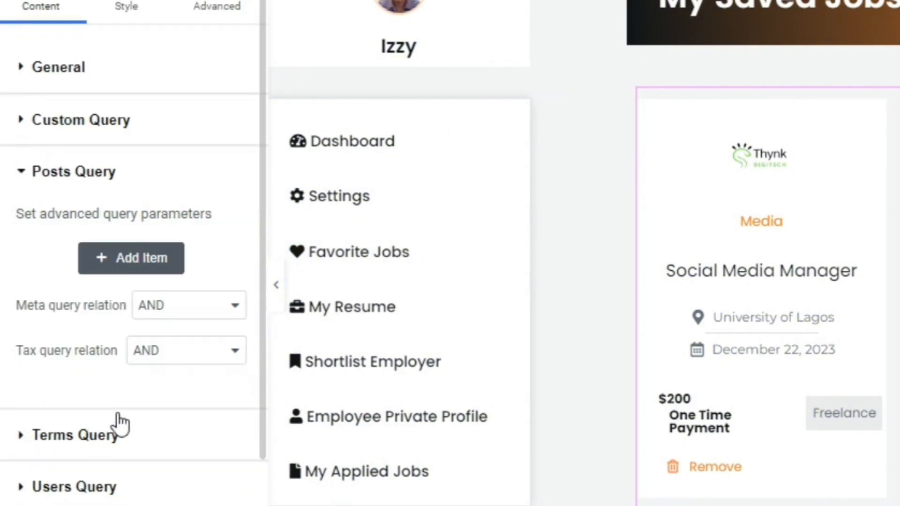
pyautogui.click(117, 261)
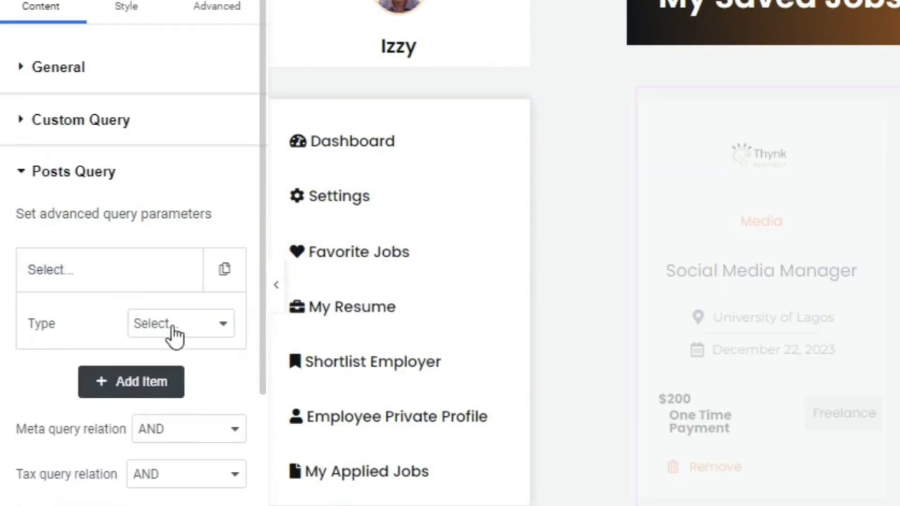
pyautogui.click(174, 329)
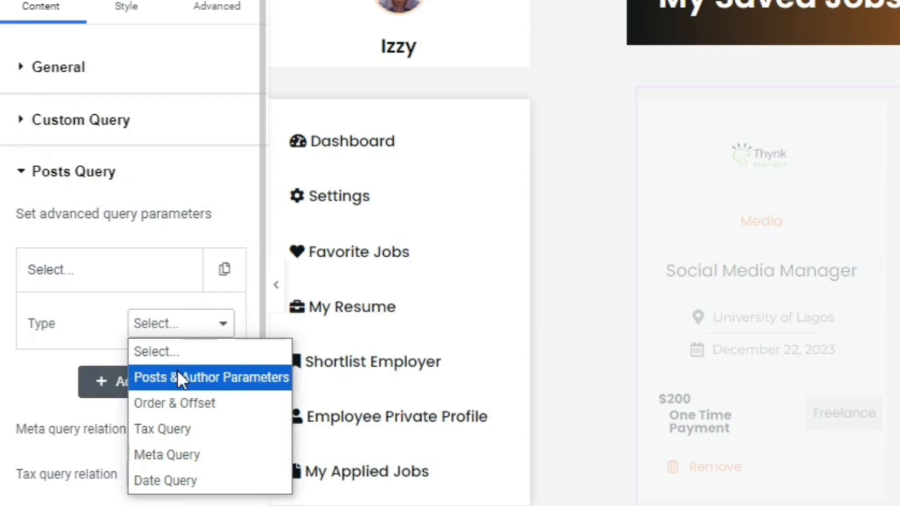
pyautogui.click(229, 380)
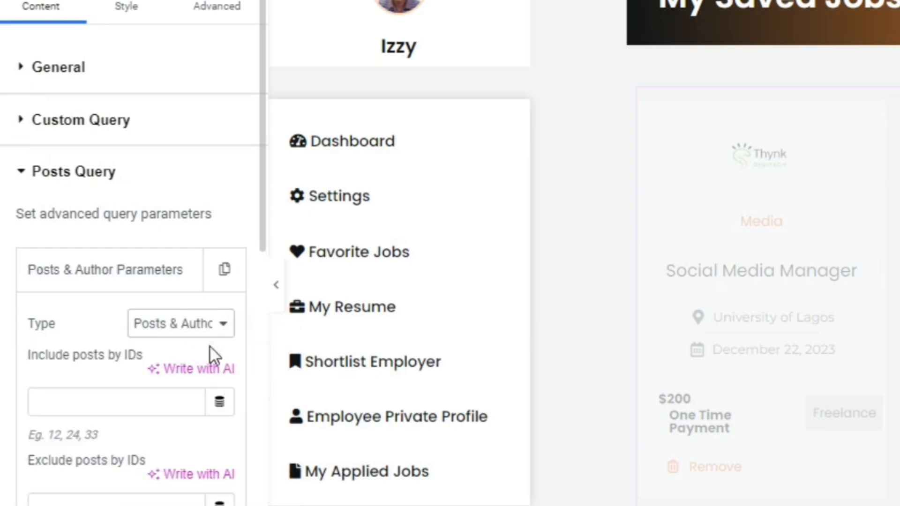
# Set the query item to get its posts from the Bookmark Jobs store
pyautogui.scroll(-10, 260, 260)
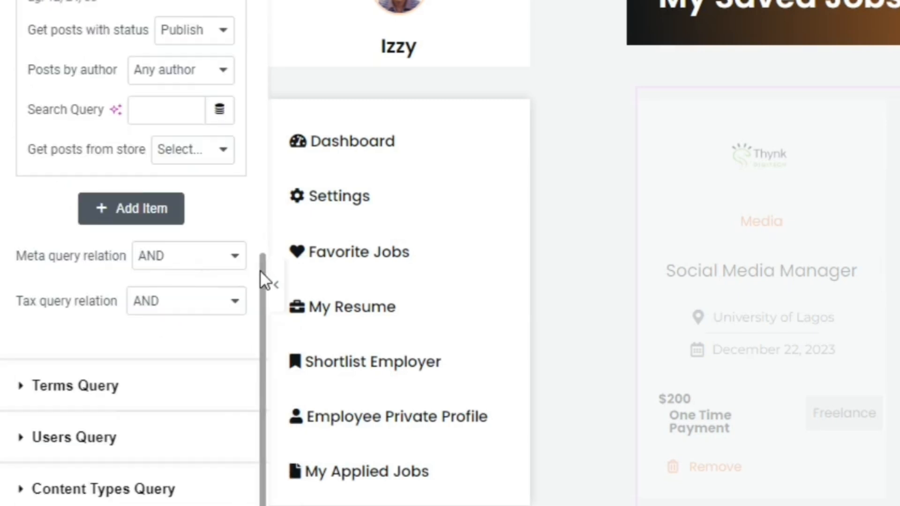
pyautogui.scroll(3, 260, 270)
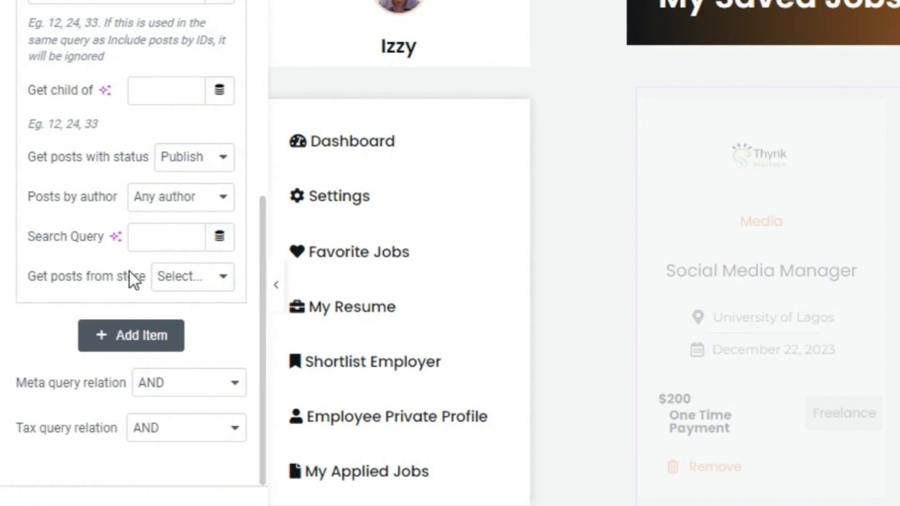
pyautogui.click(212, 276)
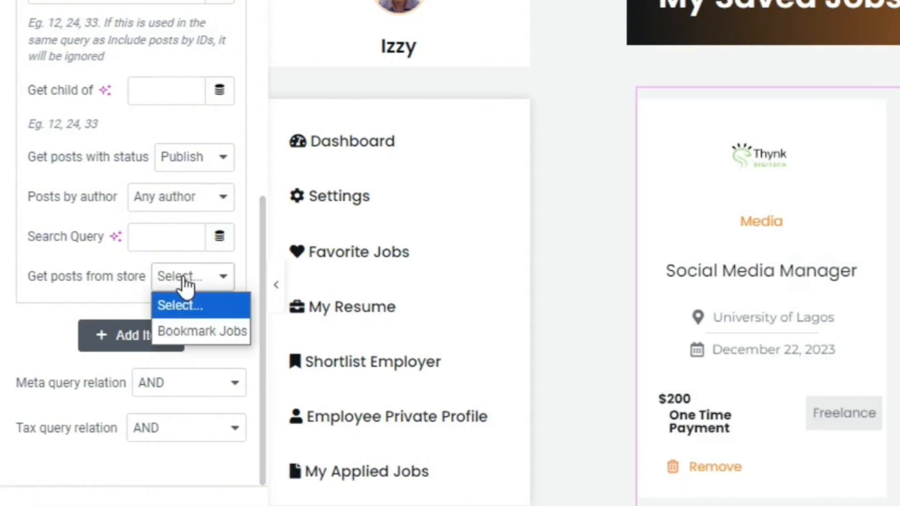
pyautogui.click(190, 332)
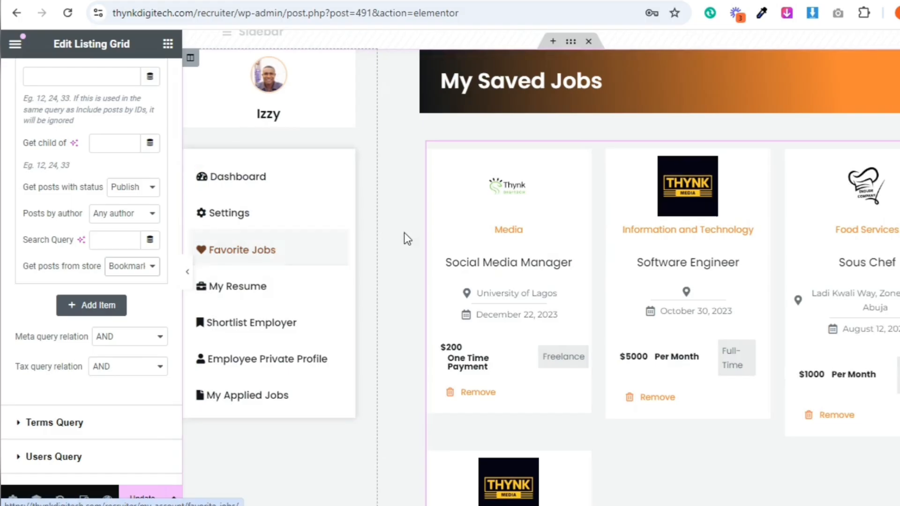
# Check the filtered saved jobs grid and open the live site's recruiter/job-lists page from the my-account page
pyautogui.scroll(-3, 516, 281)
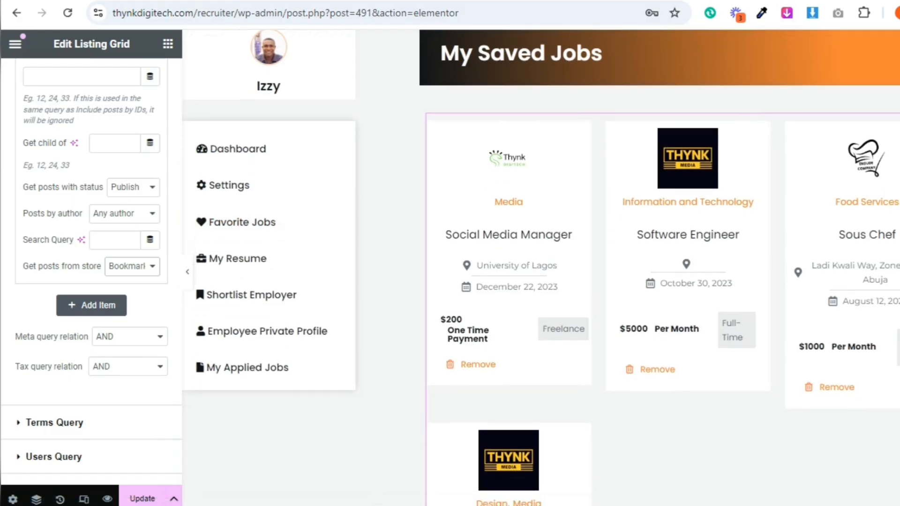
pyautogui.scroll(4, 516, 281)
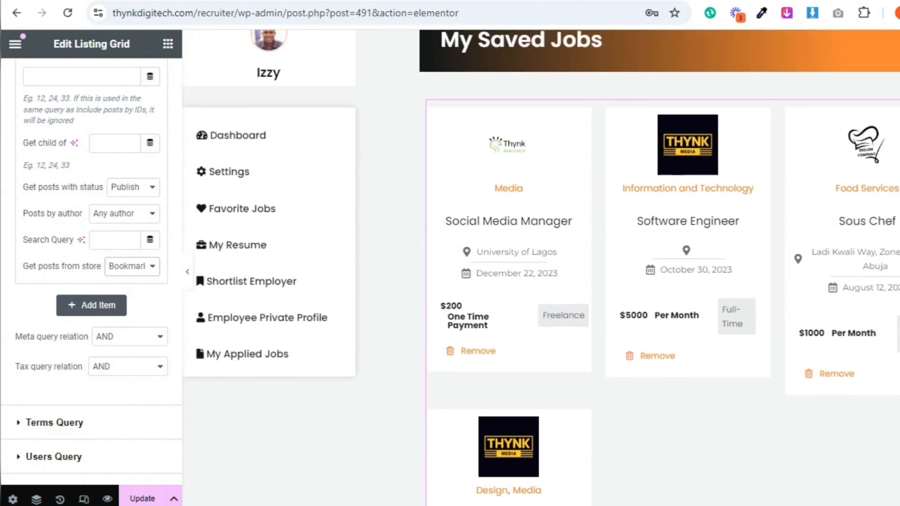
pyautogui.scroll(1, 693, 120)
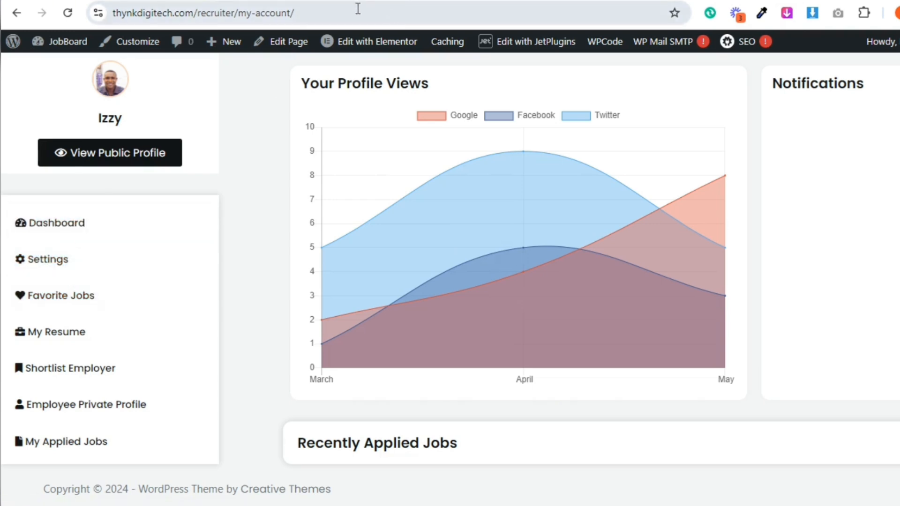
pyautogui.moveTo(242, 12); pyautogui.dragTo(308, 23)
pyautogui.write('job')
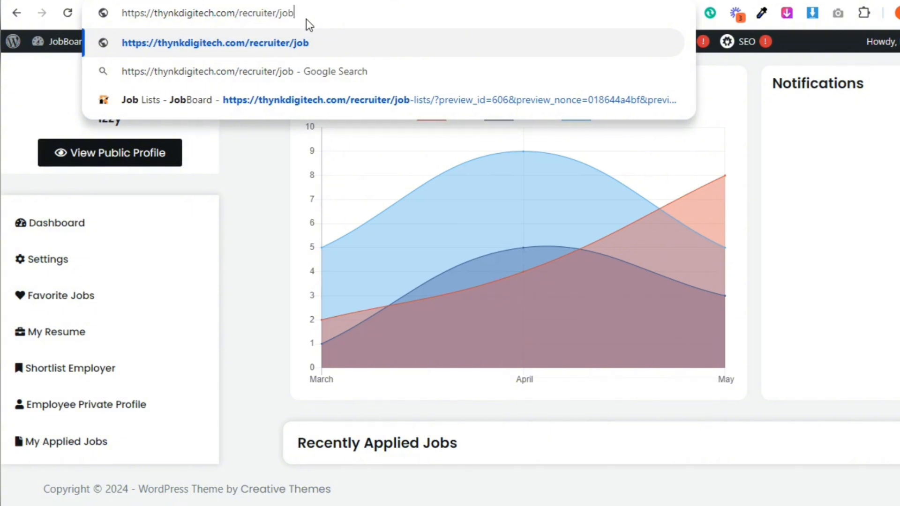
pyautogui.write('-lists')
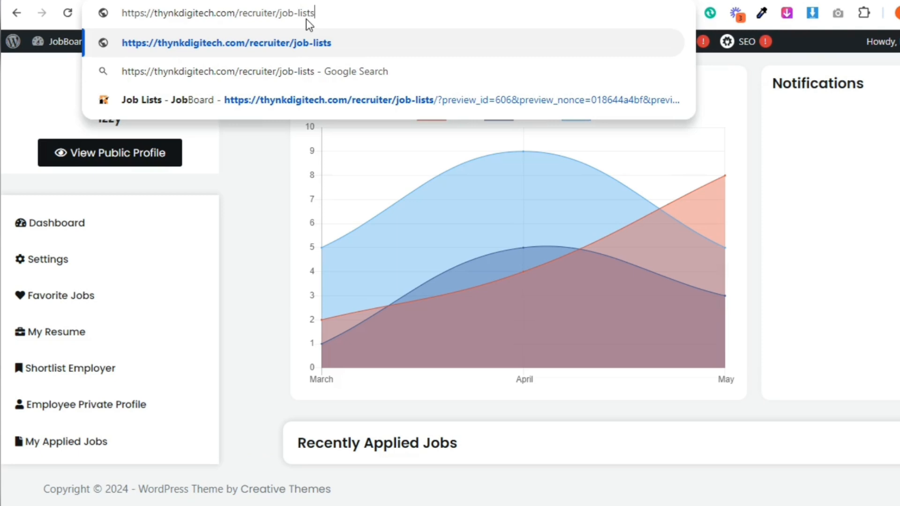
pyautogui.press('Return')
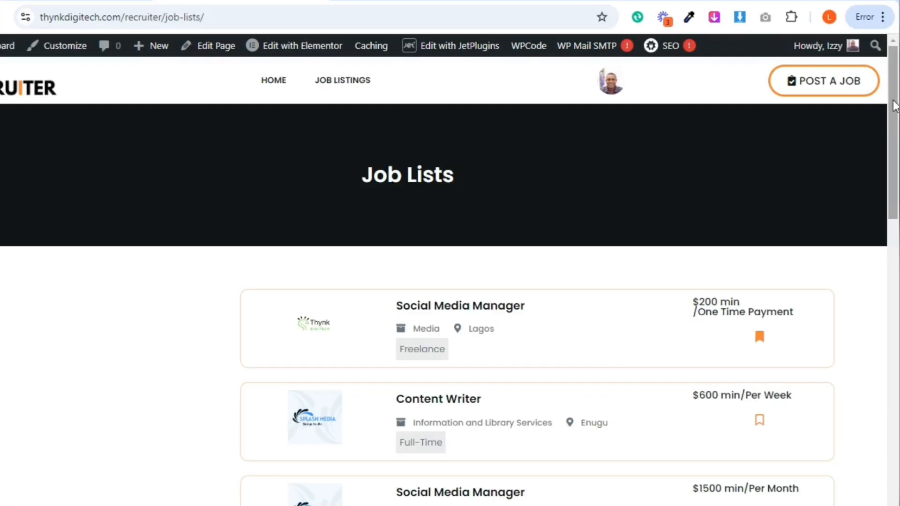
# Compare the bookmarked entries on the Job Lists page with the jobs in the My Saved Jobs grid
pyautogui.scroll(-4, 898, 168)
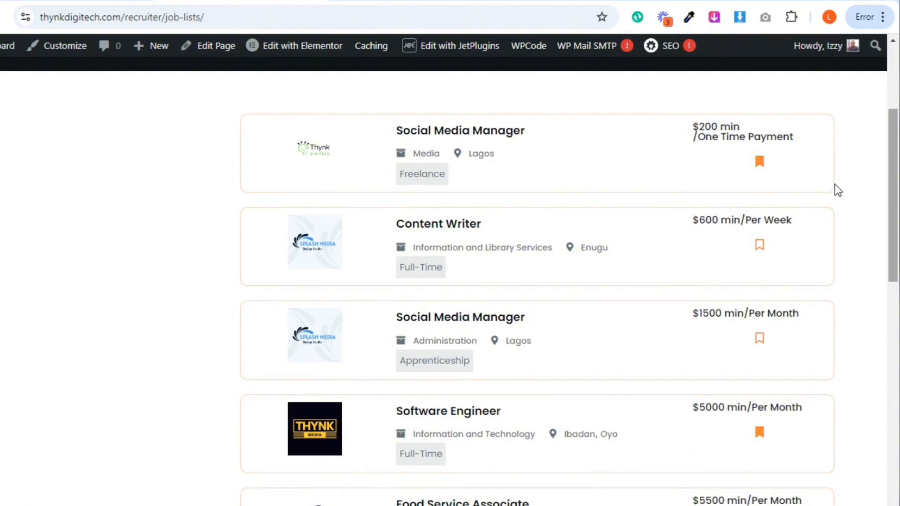
pyautogui.scroll(-3, 792, 171)
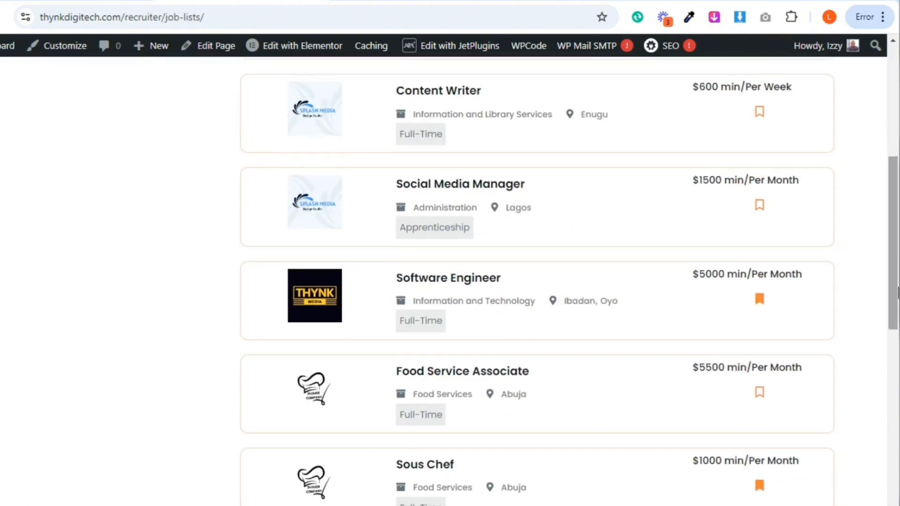
pyautogui.scroll(-5, 795, 328)
pyautogui.moveTo(898, 305); pyautogui.dragTo(888, 406)
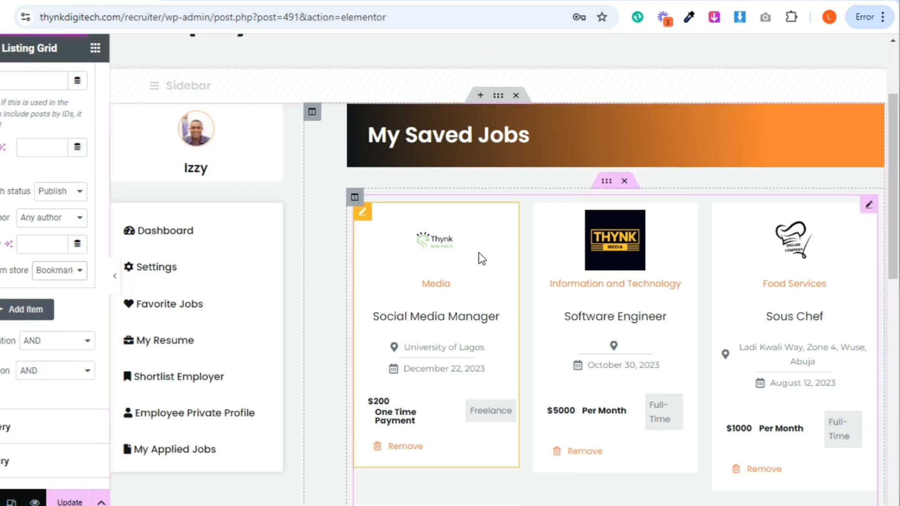
pyautogui.scroll(-3, 898, 221)
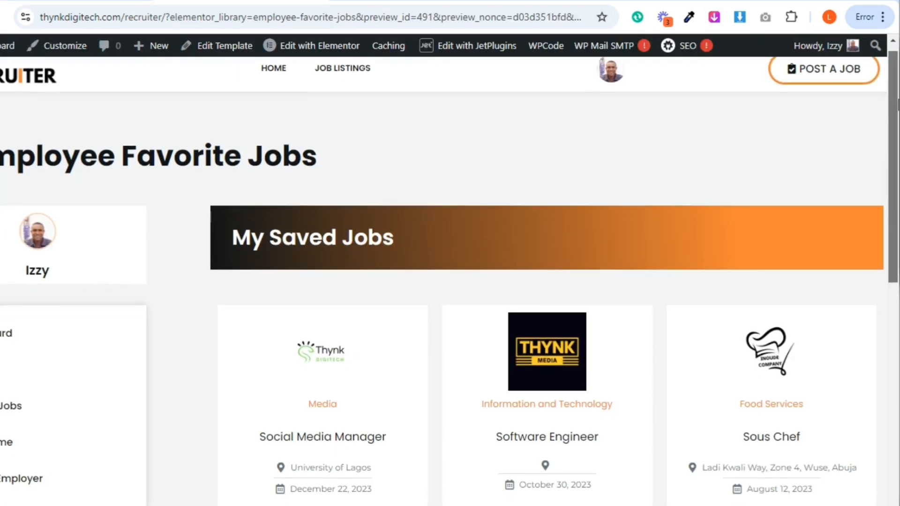
# Remove the Graphic Designer job from the saved jobs grid in the My Saved Jobs preview
pyautogui.scroll(-3, 544, 281)
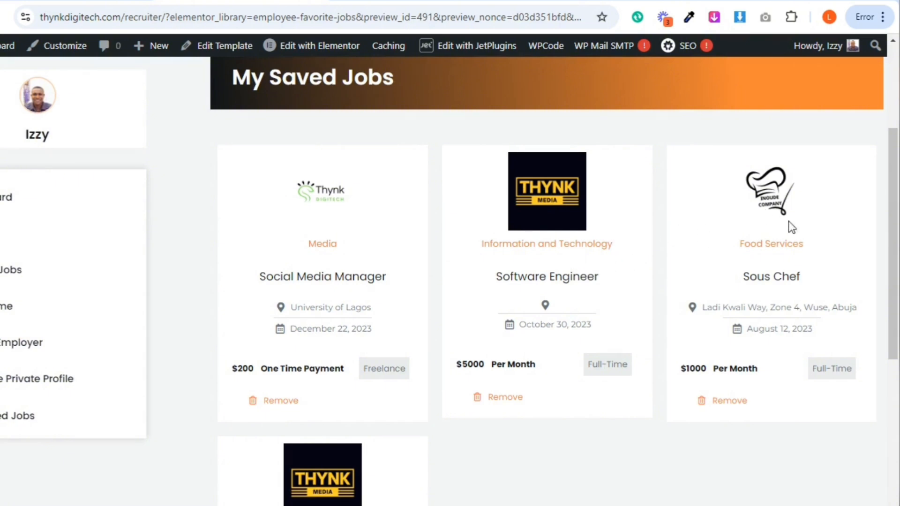
pyautogui.scroll(-5, 789, 221)
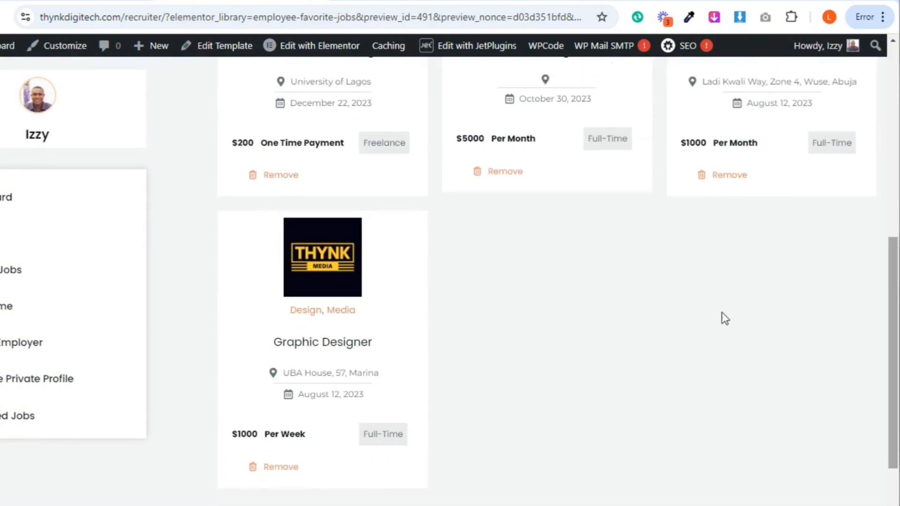
pyautogui.click(278, 469)
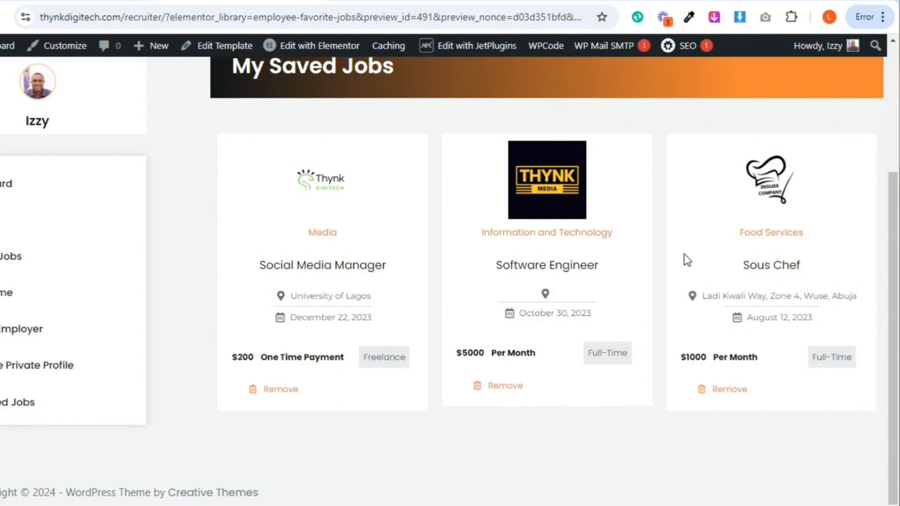
# Check the Graphic Designer job's bookmark on the Job Lists page and return to the My Saved Jobs preview
pyautogui.click(357, 1)
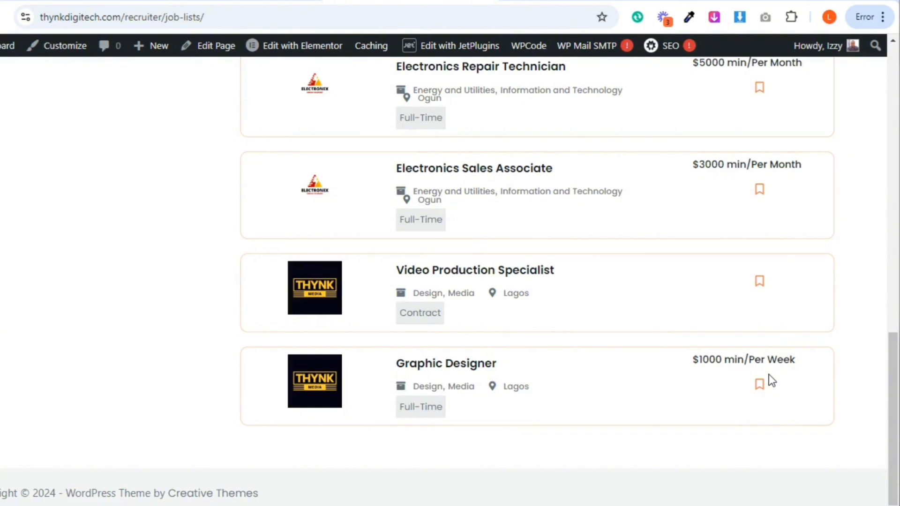
pyautogui.moveTo(893, 378); pyautogui.dragTo(888, 260)
pyautogui.moveTo(892, 302); pyautogui.dragTo(868, 121)
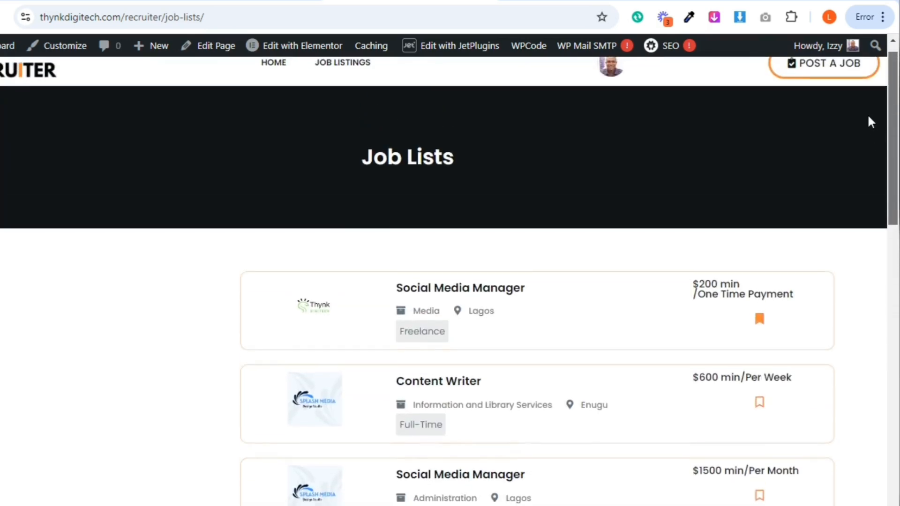
pyautogui.click(256, 3)
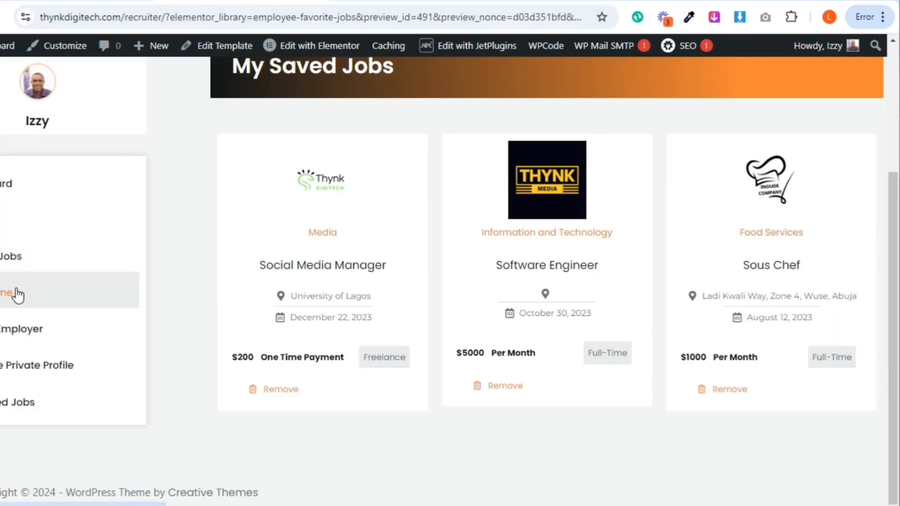